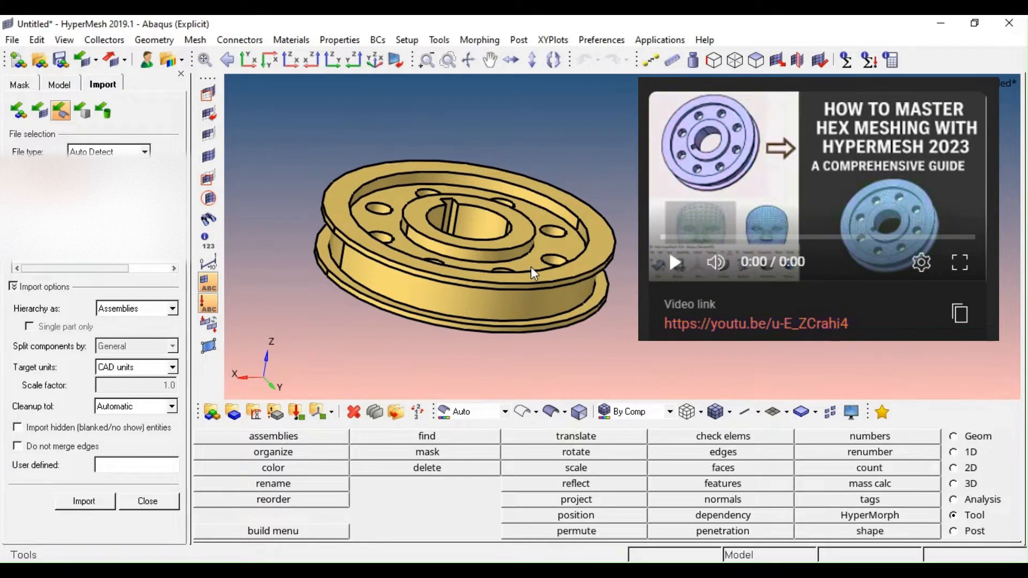
# - Examine the flywheel's overall shape from several angles, including its flanges, outer groove, hub and holes
pyautogui.keyDown('ctrl'); pyautogui.moveTo(479, 239); pyautogui.dragTo(538, 241, button='right'); pyautogui.keyUp('ctrl')
pyautogui.keyDown('ctrl'); pyautogui.scroll(3, 538, 241); pyautogui.keyUp('ctrl')
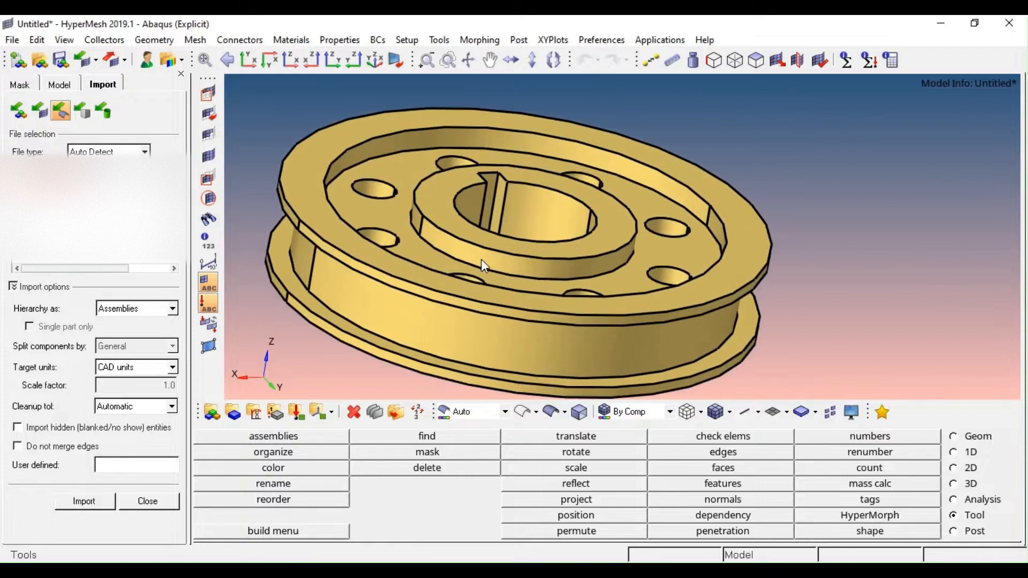
pyautogui.keyDown('ctrl'); pyautogui.scroll(-4, 477, 267); pyautogui.keyUp('ctrl')
pyautogui.moveTo(465, 270)
pyautogui.keyDown('ctrl'); pyautogui.mouseDown()
pyautogui.moveTo(452, 305)
pyautogui.moveTo(446, 276)
pyautogui.mouseUp(); pyautogui.keyUp('ctrl')
pyautogui.keyDown('ctrl'); pyautogui.moveTo(447, 276); pyautogui.dragTo(497, 275, button='right'); pyautogui.keyUp('ctrl')
pyautogui.keyDown('ctrl'); pyautogui.scroll(3, 497, 275); pyautogui.keyUp('ctrl')
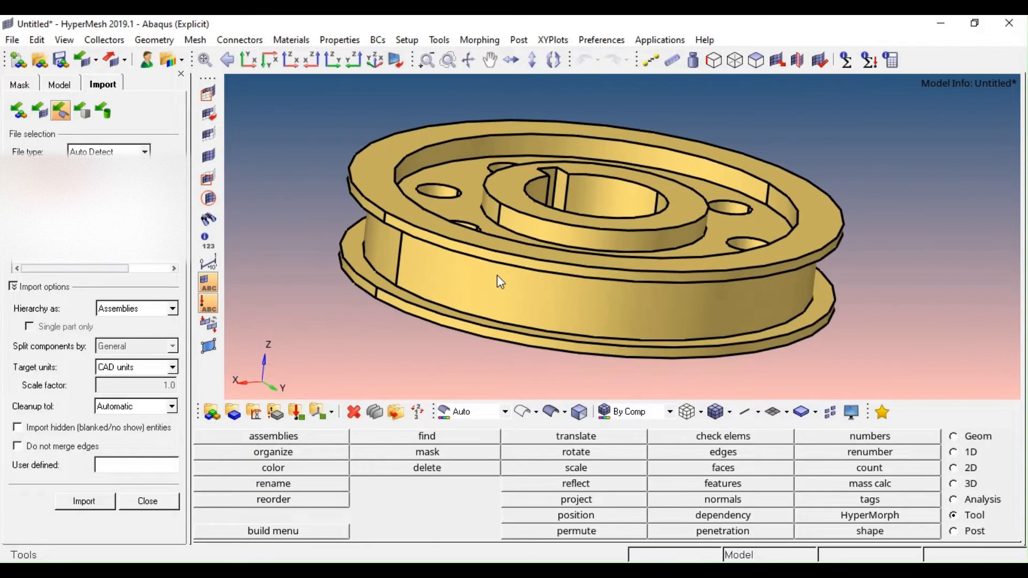
pyautogui.keyDown('ctrl'); pyautogui.scroll(-3, 497, 275); pyautogui.keyUp('ctrl')
pyautogui.keyDown('ctrl'); pyautogui.moveTo(439, 281); pyautogui.dragTo(495, 288); pyautogui.keyUp('ctrl')
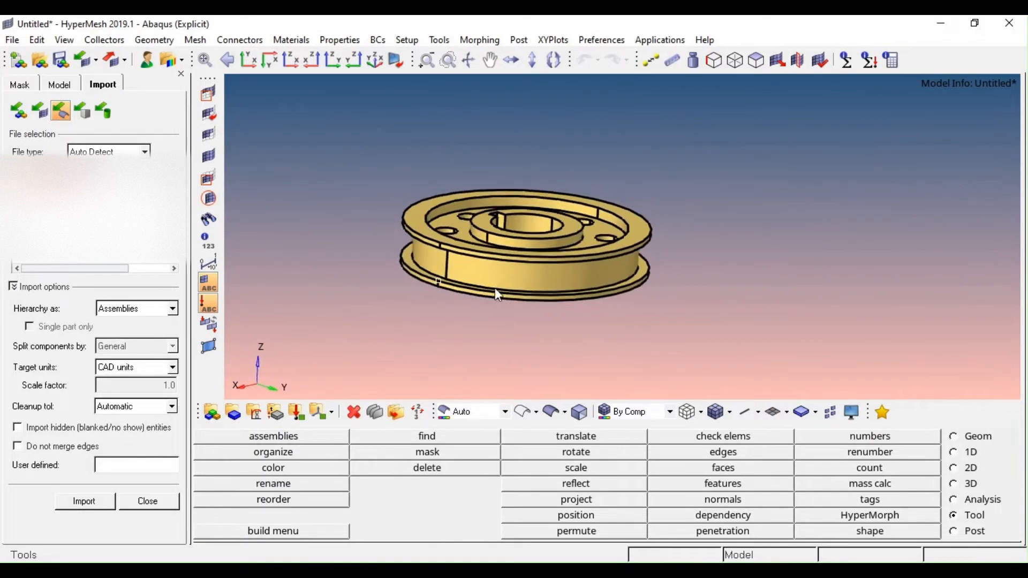
pyautogui.keyDown('ctrl'); pyautogui.scroll(2, 447, 262); pyautogui.keyUp('ctrl')
pyautogui.moveTo(675, 284)
pyautogui.keyDown('ctrl'); pyautogui.mouseDown()
pyautogui.moveTo(677, 275)
pyautogui.moveTo(554, 288)
pyautogui.mouseUp(); pyautogui.keyUp('ctrl')
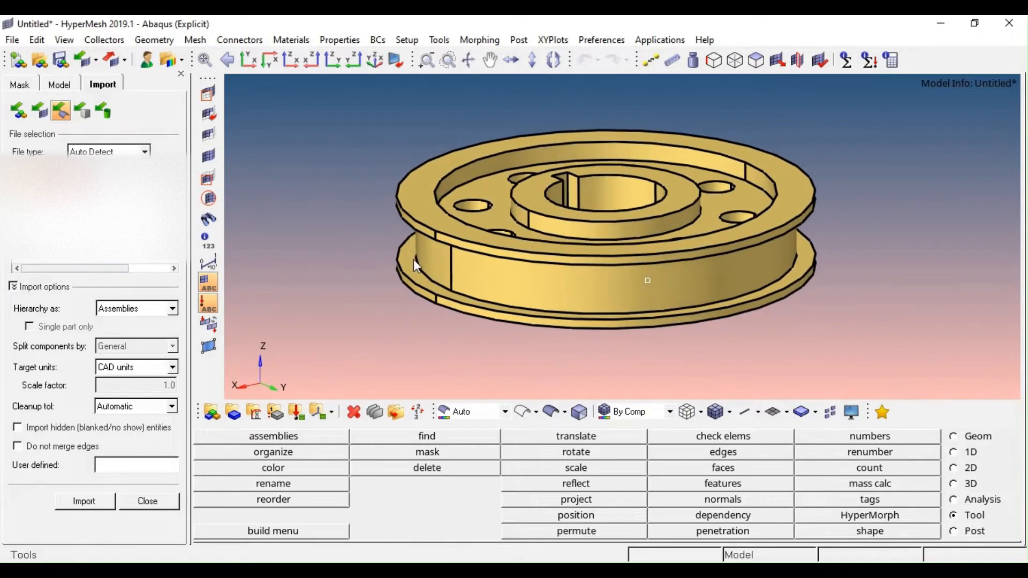
pyautogui.scroll(-1, 612, 294)
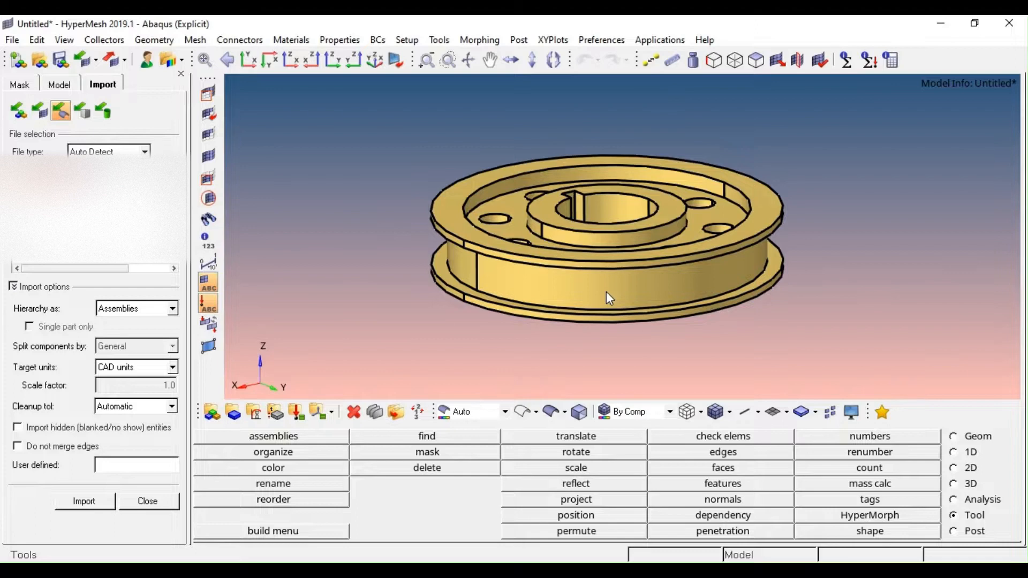
# - Create 3 parametric nodes along the vertical edge line on the flywheel's outer groove wall
pyautogui.press('F8')
pyautogui.scroll(3, 505, 289)
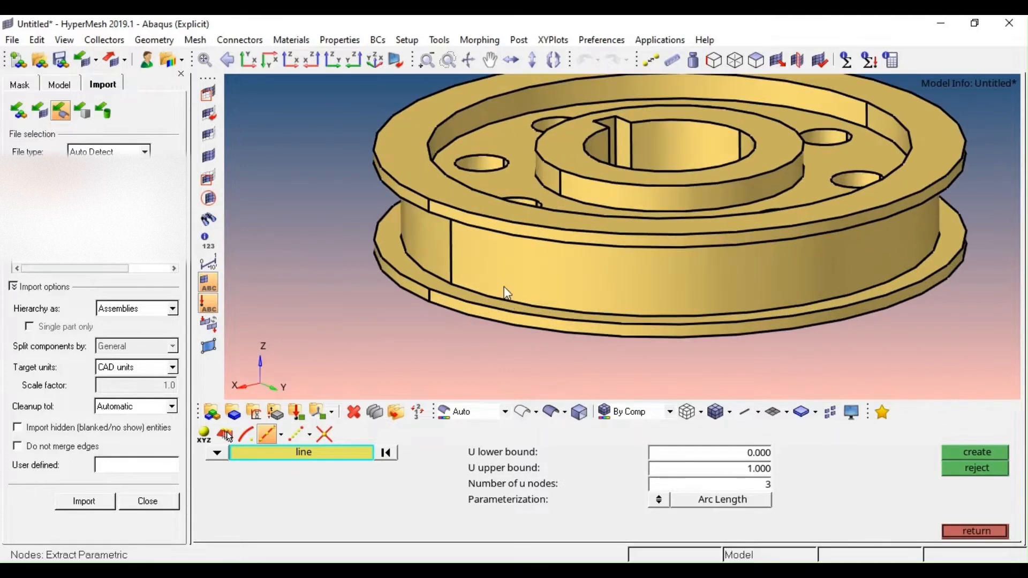
pyautogui.click(450, 250)
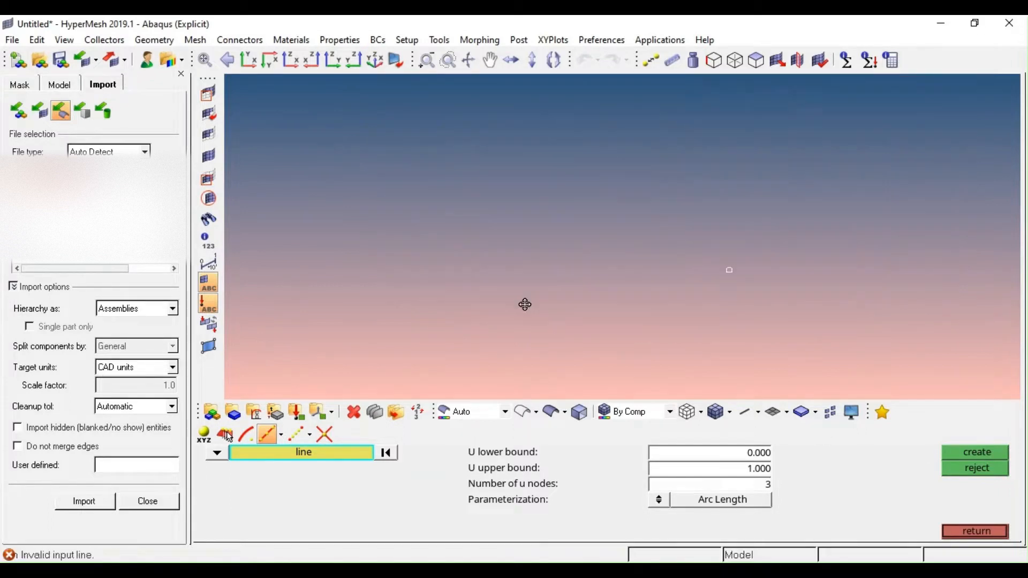
pyautogui.keyDown('ctrl'); pyautogui.moveTo(525, 304); pyautogui.dragTo(469, 228, button='right'); pyautogui.keyUp('ctrl')
pyautogui.press('f')
pyautogui.keyDown('ctrl'); pyautogui.moveTo(436, 268); pyautogui.dragTo(464, 282); pyautogui.keyUp('ctrl')
pyautogui.keyDown('ctrl'); pyautogui.scroll(3, 450, 274); pyautogui.keyUp('ctrl')
pyautogui.keyDown('ctrl'); pyautogui.scroll(-3, 445, 277); pyautogui.keyUp('ctrl')
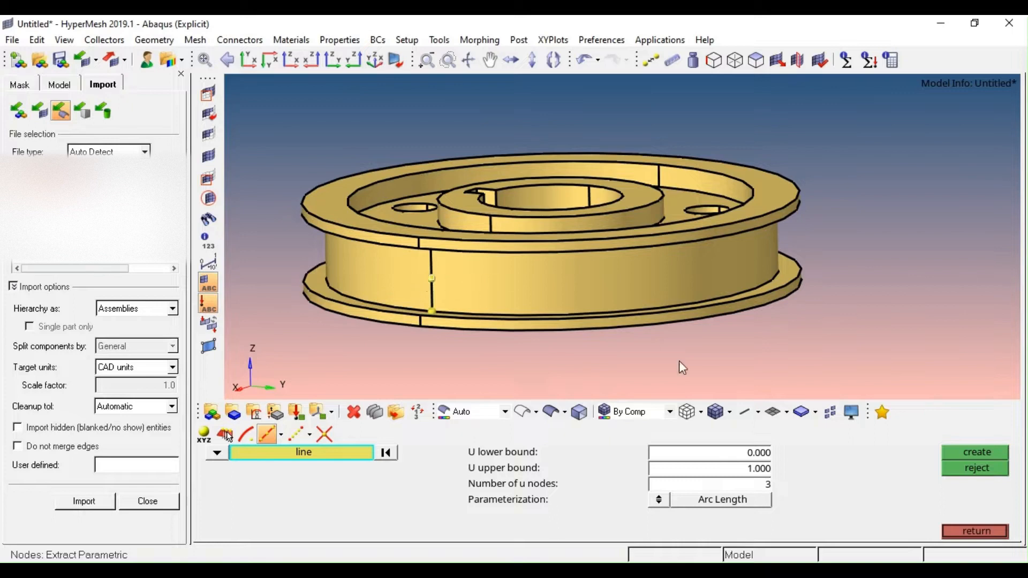
pyautogui.click(976, 530)
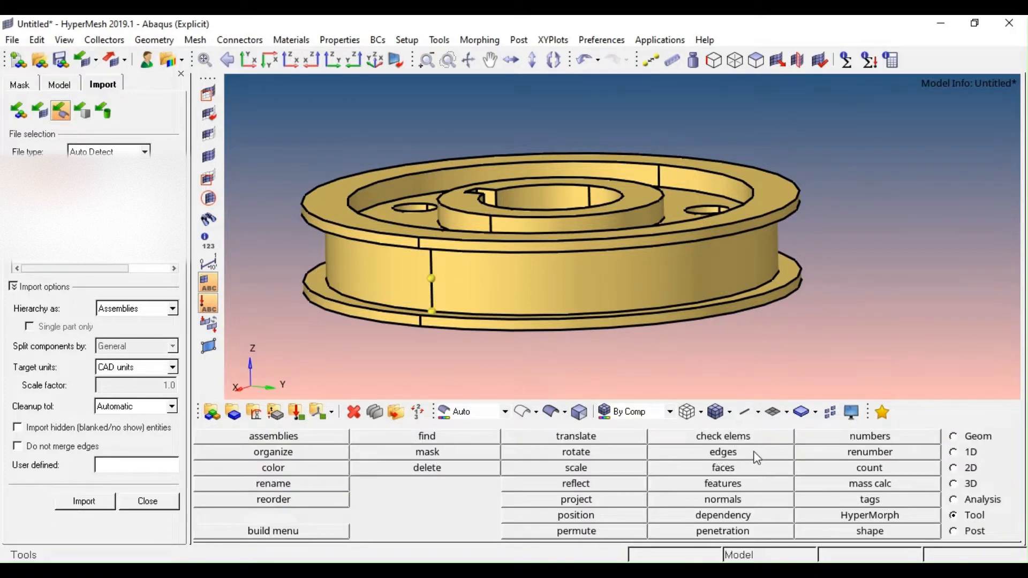
# - Trim the flywheel solid with a z-axis plane based at the middle node of the groove wall edge
pyautogui.click(966, 437)
pyautogui.click(753, 455)
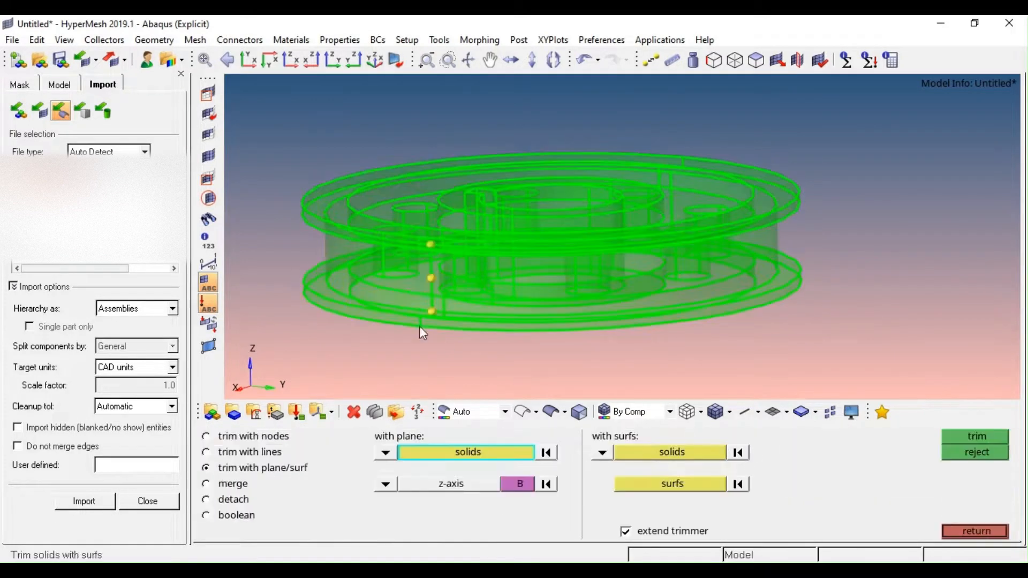
pyautogui.middleClick(456, 312)
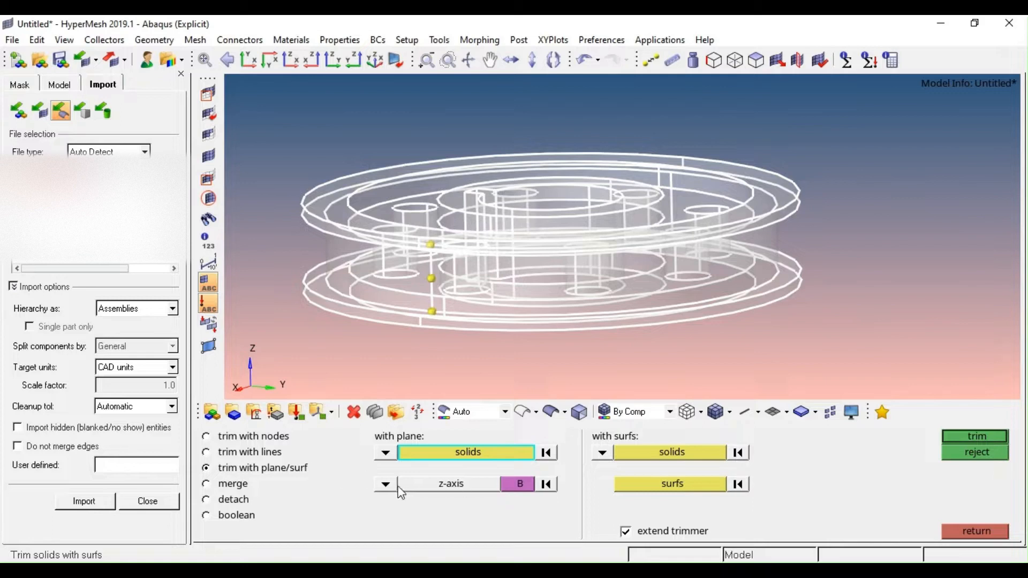
pyautogui.click(510, 490)
pyautogui.click(431, 279)
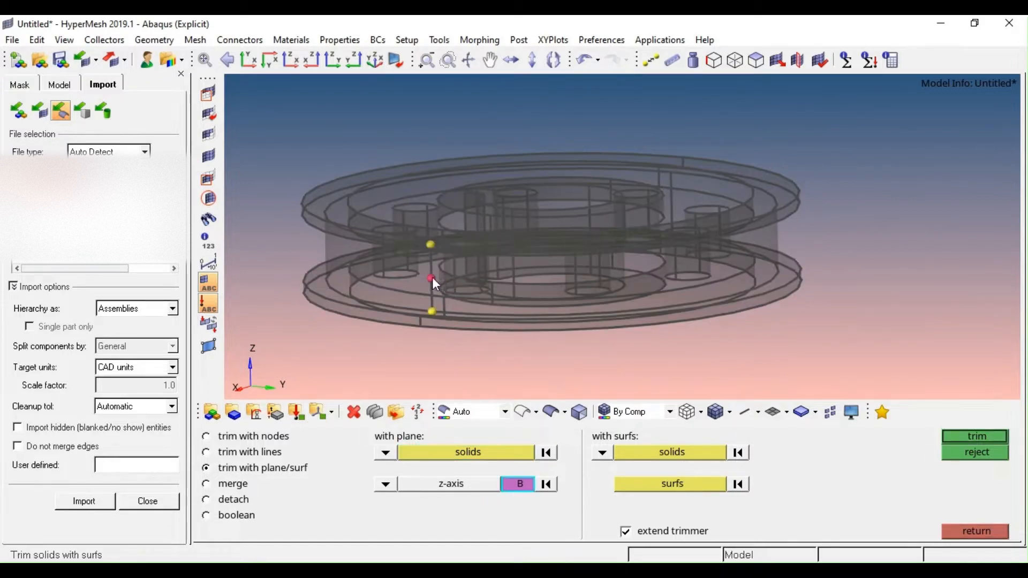
pyautogui.click(975, 436)
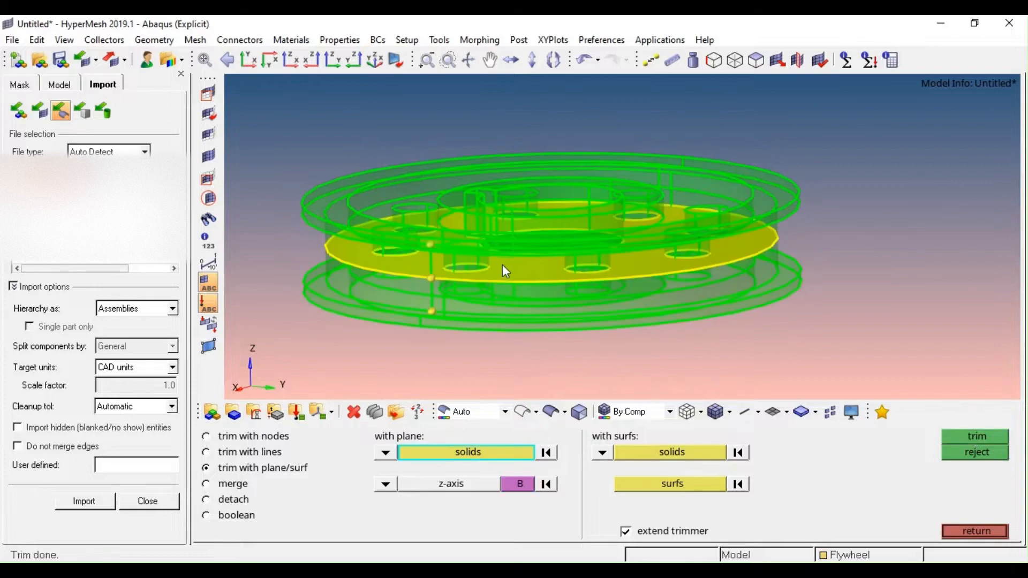
pyautogui.keyDown('ctrl'); pyautogui.moveTo(504, 265); pyautogui.dragTo(505, 279); pyautogui.keyUp('ctrl')
pyautogui.press('Escape')
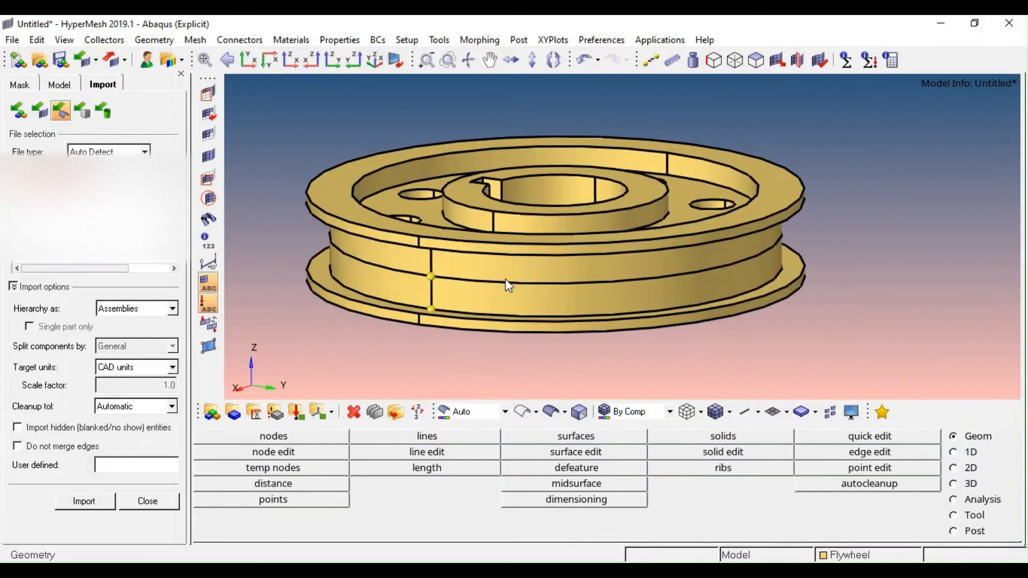
# - Mask the flywheel half above the mid-plane cut and inspect the remaining half from its flange side
pyautogui.press('F5')
pyautogui.click(589, 255)
pyautogui.middleClick(599, 303)
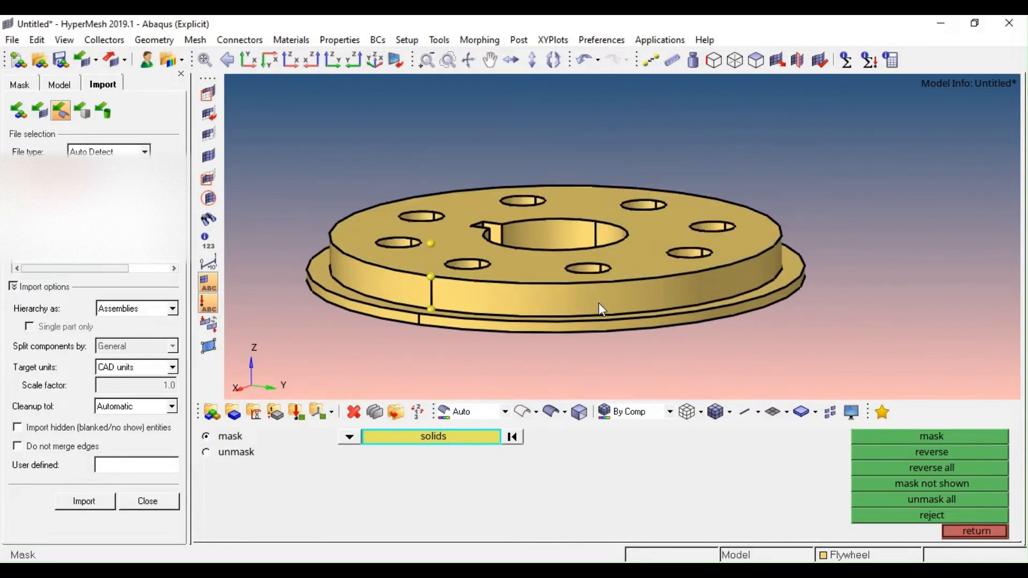
pyautogui.keyDown('ctrl'); pyautogui.moveTo(550, 288); pyautogui.dragTo(536, 259); pyautogui.keyUp('ctrl')
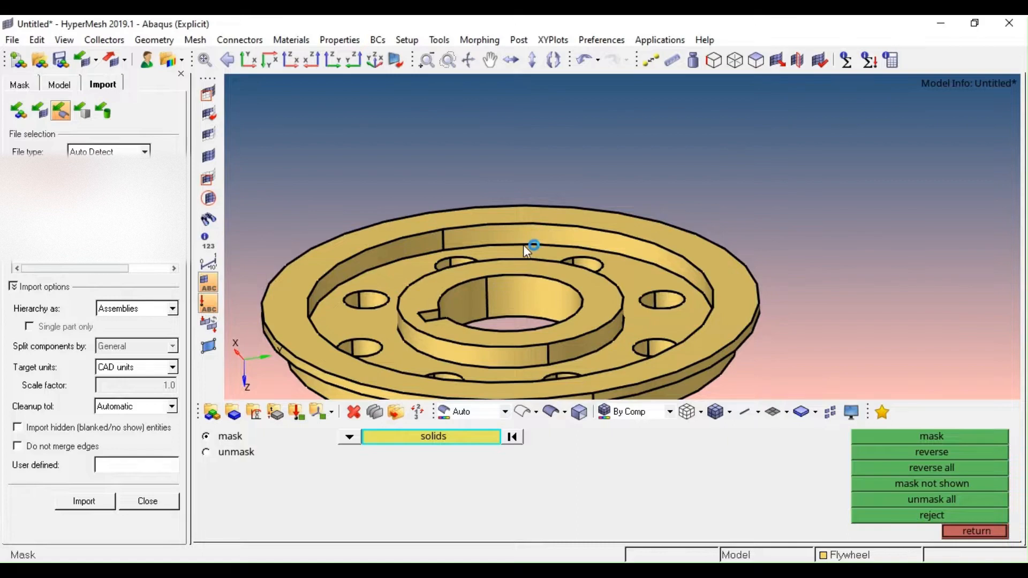
pyautogui.scroll(3, 522, 245)
pyautogui.moveTo(487, 272)
pyautogui.keyDown('ctrl'); pyautogui.mouseDown()
pyautogui.moveTo(388, 259)
pyautogui.moveTo(476, 272)
pyautogui.mouseUp(); pyautogui.keyUp('ctrl')
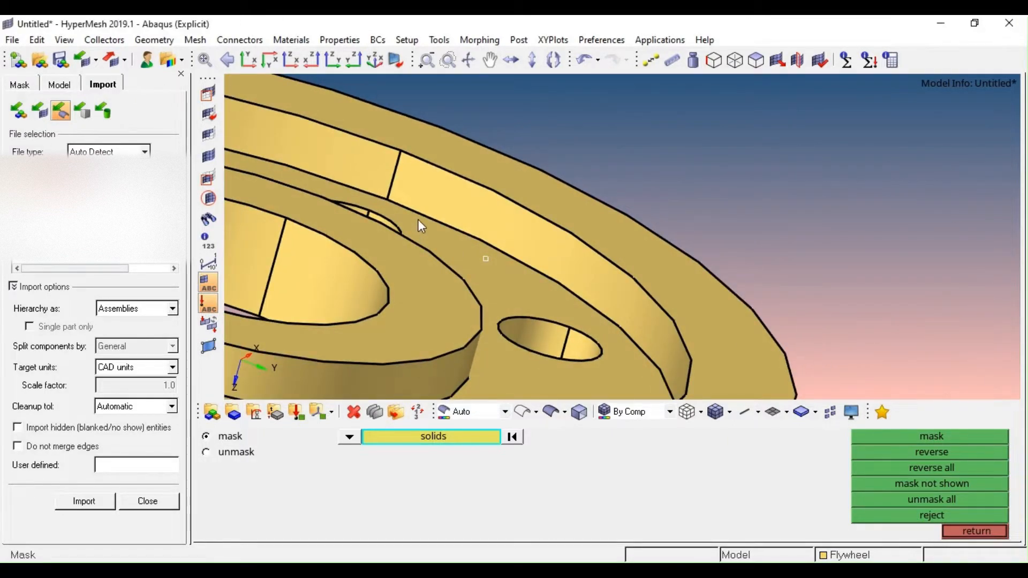
pyautogui.scroll(-3, 480, 202)
pyautogui.keyDown('ctrl'); pyautogui.moveTo(479, 202); pyautogui.dragTo(522, 264); pyautogui.keyUp('ctrl')
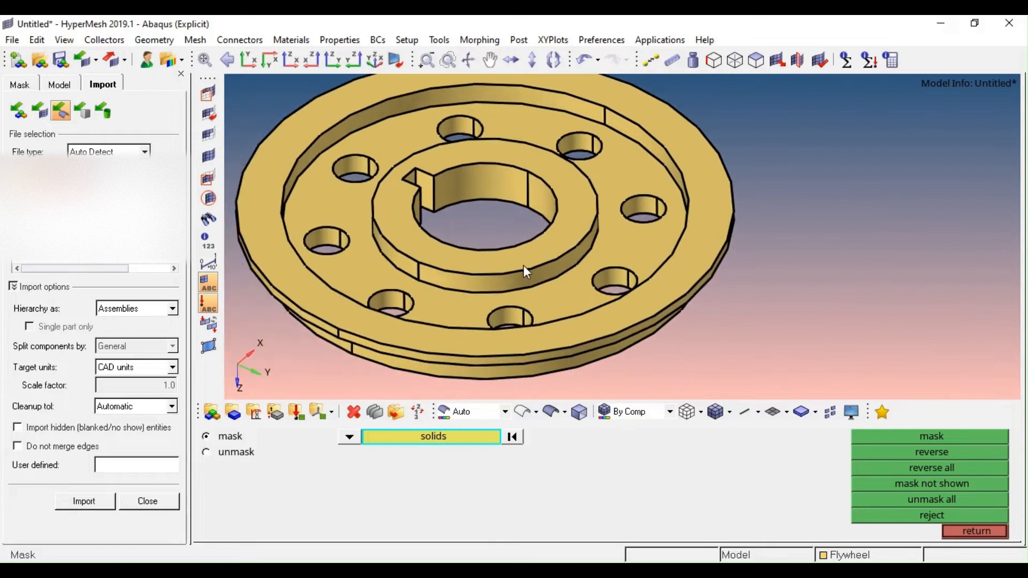
# - Undo the mask and the mid-plane trim of the flywheel, and redo both operations
pyautogui.click(958, 517)
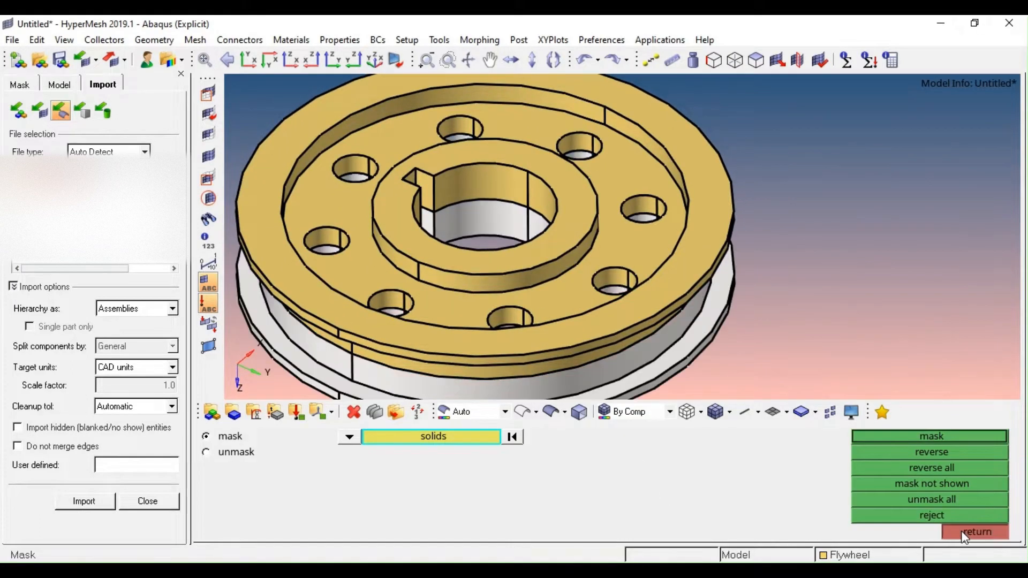
pyautogui.click(964, 531)
pyautogui.keyDown('ctrl'); pyautogui.moveTo(564, 278); pyautogui.dragTo(605, 246, button='right'); pyautogui.keyUp('ctrl')
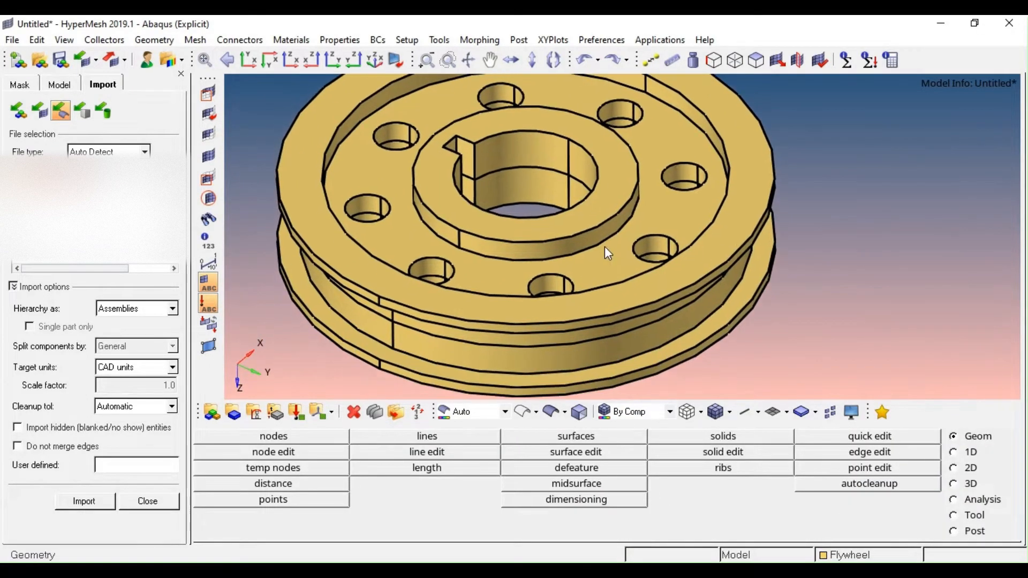
pyautogui.click(598, 60)
pyautogui.click(614, 69)
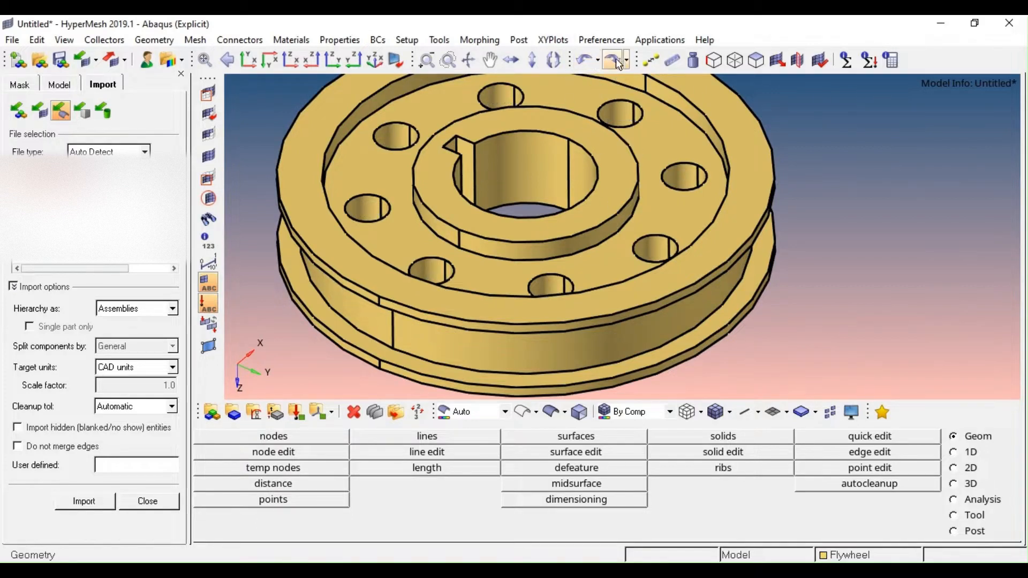
pyautogui.click(635, 93)
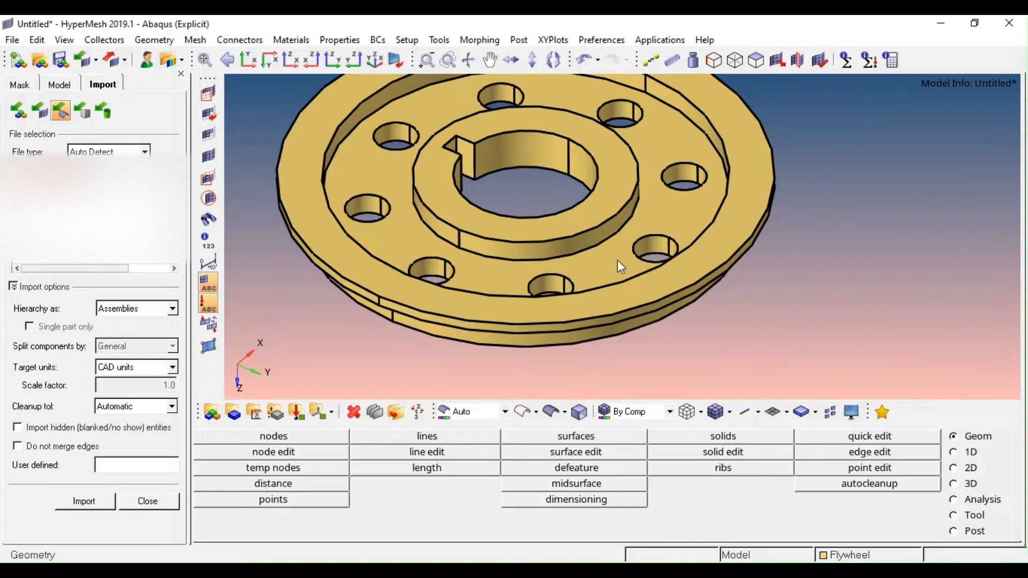
# - Trim the remaining flywheel half with its recessed annular web face, using the extended trimmer option
pyautogui.click(720, 452)
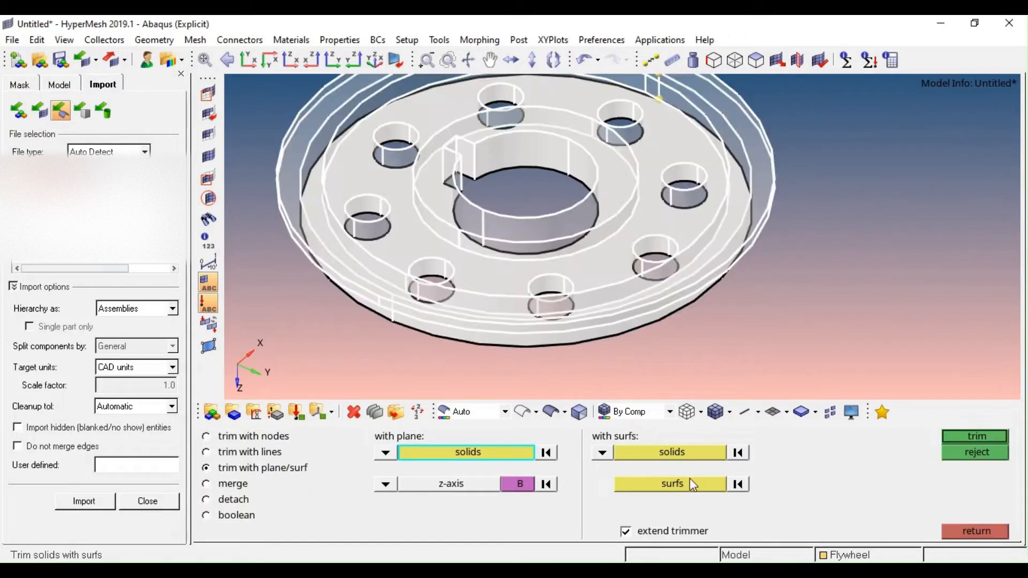
pyautogui.click(692, 477)
pyautogui.click(657, 210)
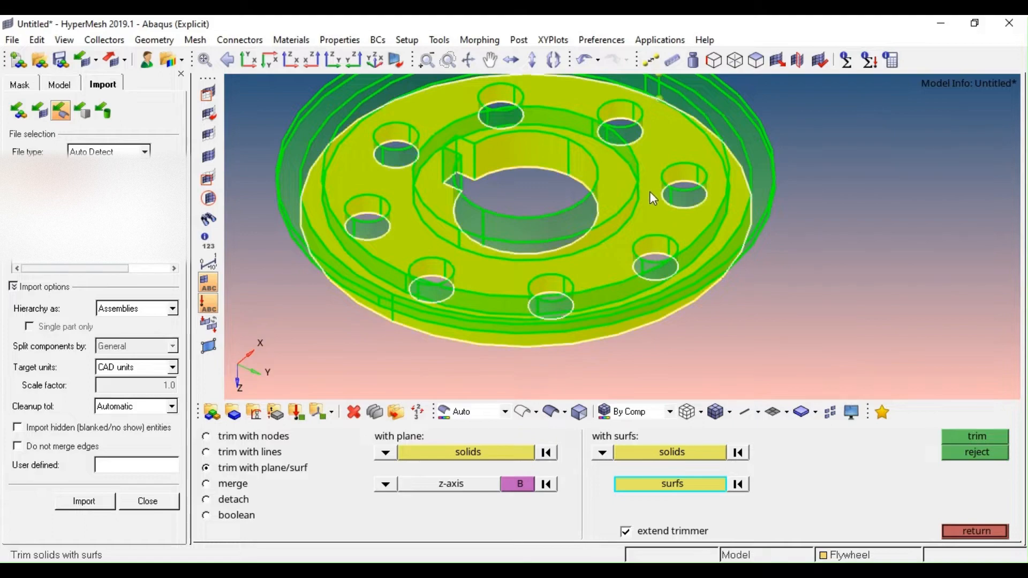
pyautogui.click(654, 174)
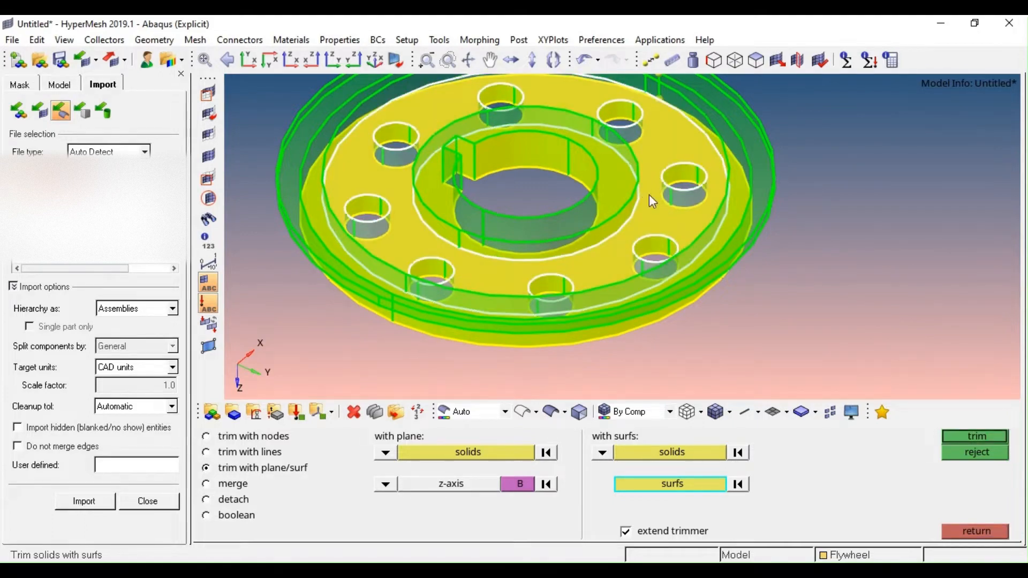
pyautogui.keyDown('ctrl'); pyautogui.moveTo(649, 195); pyautogui.dragTo(709, 169); pyautogui.keyUp('ctrl')
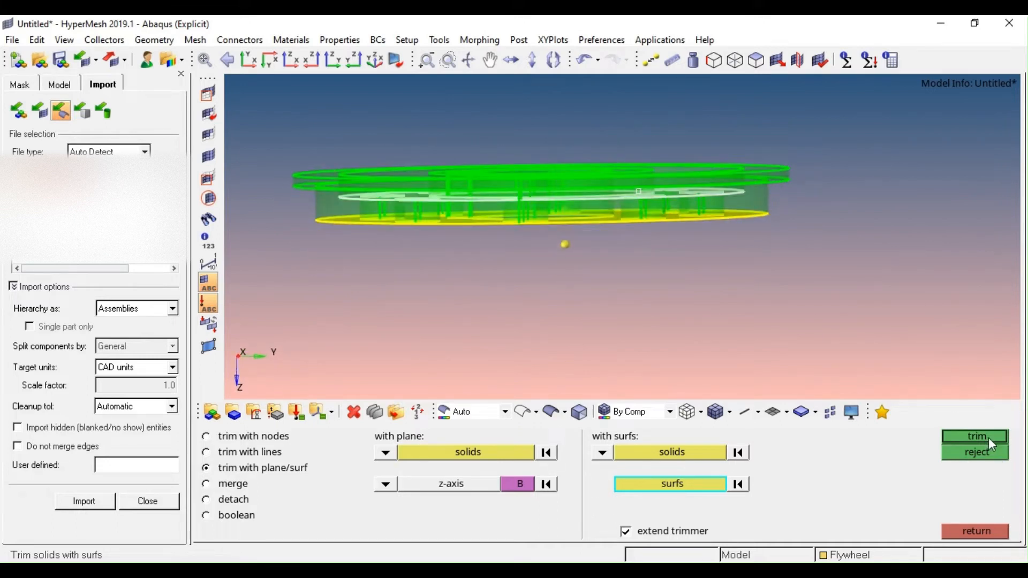
pyautogui.click(987, 438)
pyautogui.keyDown('ctrl'); pyautogui.moveTo(535, 192); pyautogui.dragTo(515, 214, button='right'); pyautogui.keyUp('ctrl')
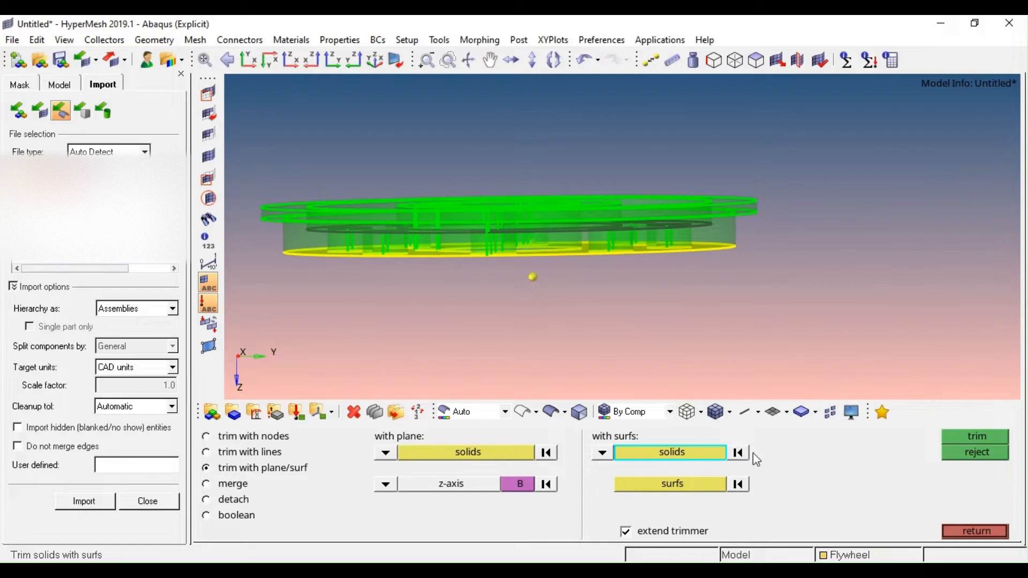
pyautogui.click(737, 453)
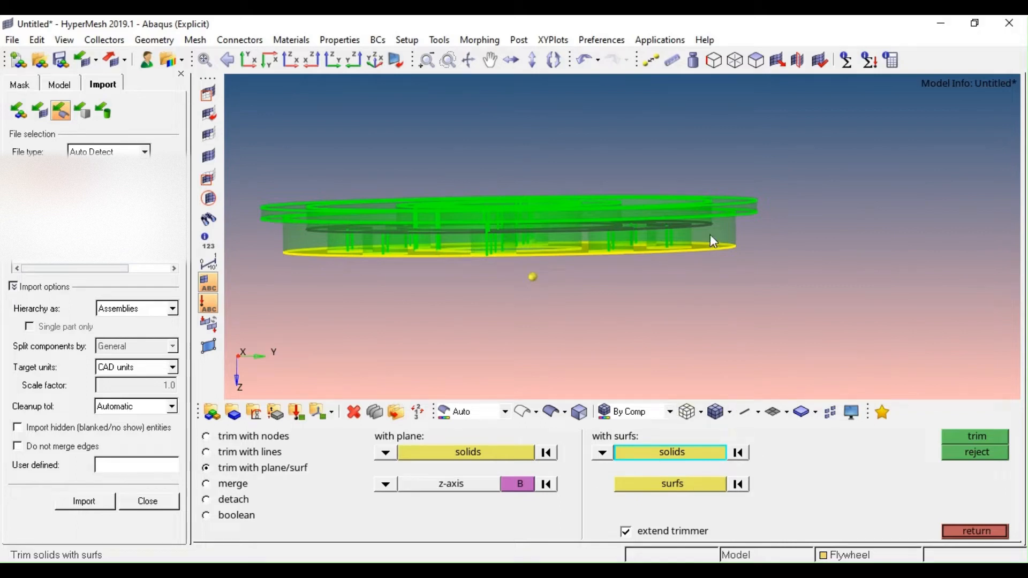
pyautogui.click(690, 487)
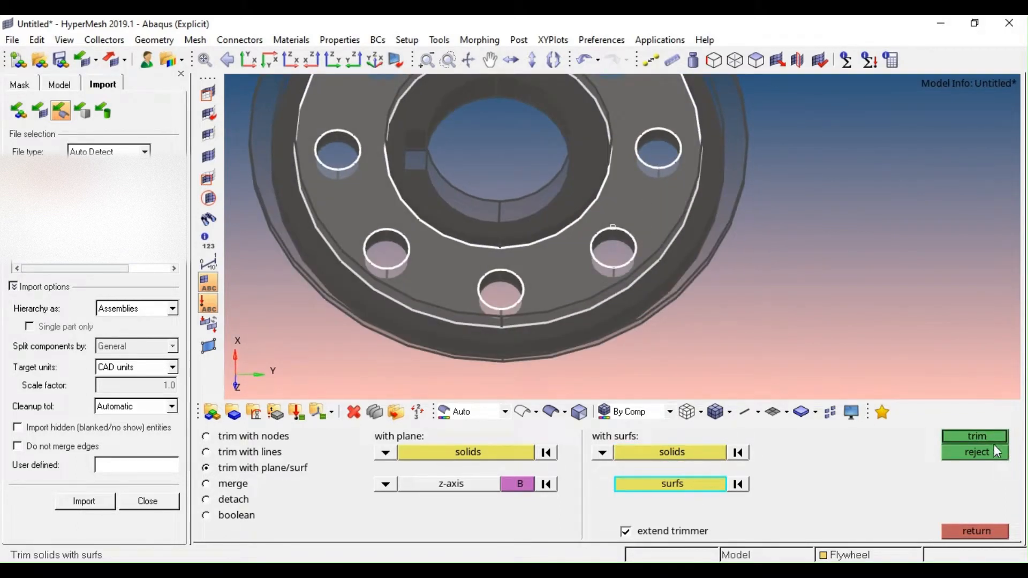
pyautogui.click(988, 439)
pyautogui.keyDown('ctrl'); pyautogui.moveTo(554, 276); pyautogui.dragTo(668, 296, button='right'); pyautogui.keyUp('ctrl')
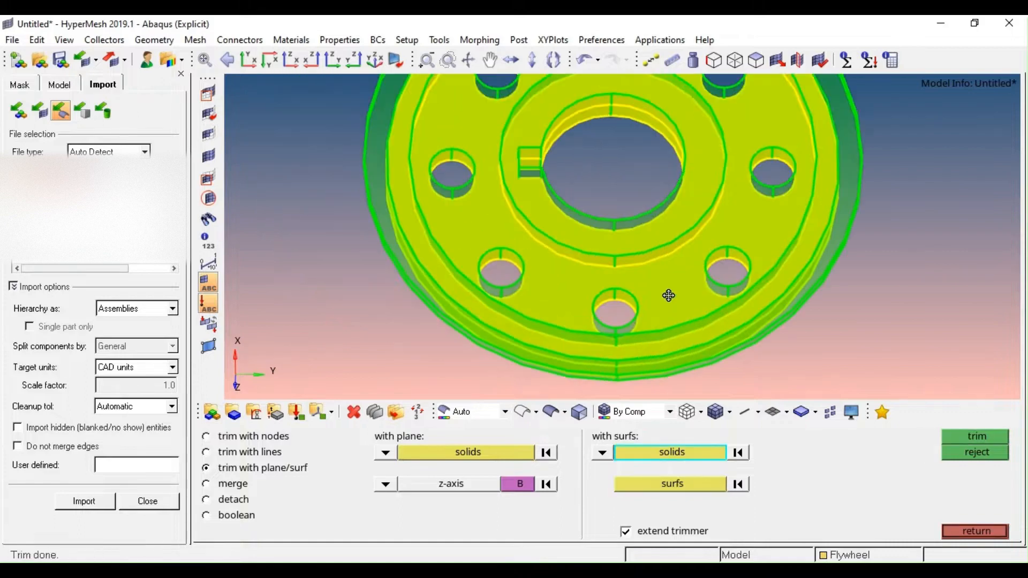
pyautogui.keyDown('ctrl'); pyautogui.scroll(-3, 668, 295); pyautogui.keyUp('ctrl')
pyautogui.press('Escape')
# - Set the geometry color mode to By Comp
pyautogui.click(505, 412)
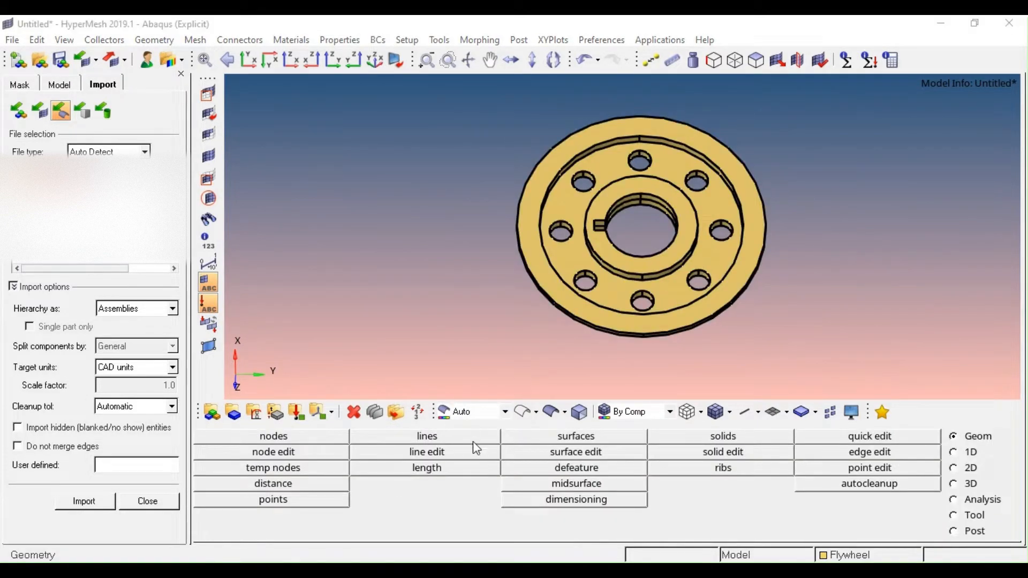
pyautogui.click(477, 461)
pyautogui.moveTo(698, 256)
pyautogui.keyDown('ctrl'); pyautogui.mouseDown()
pyautogui.moveTo(723, 227)
pyautogui.moveTo(707, 225)
pyautogui.moveTo(678, 276)
pyautogui.moveTo(692, 242)
pyautogui.mouseUp(); pyautogui.keyUp('ctrl')
pyautogui.keyDown('ctrl'); pyautogui.scroll(3, 691, 240); pyautogui.keyUp('ctrl')
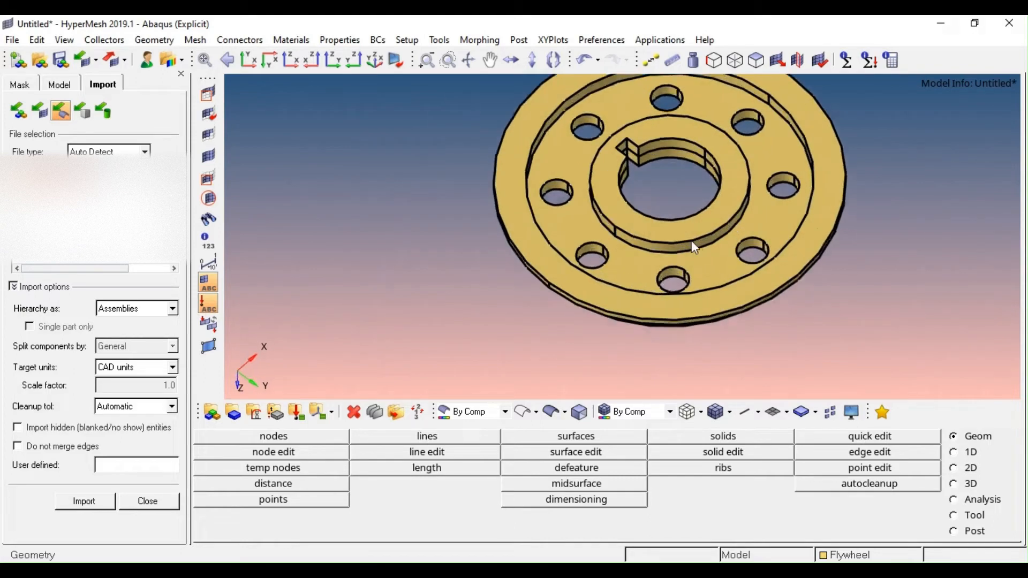
# - Select the web, hub and rim solids in the Mask tool to check how the flywheel is divided
pyautogui.press('F5')
pyautogui.click(687, 236)
pyautogui.click(695, 269)
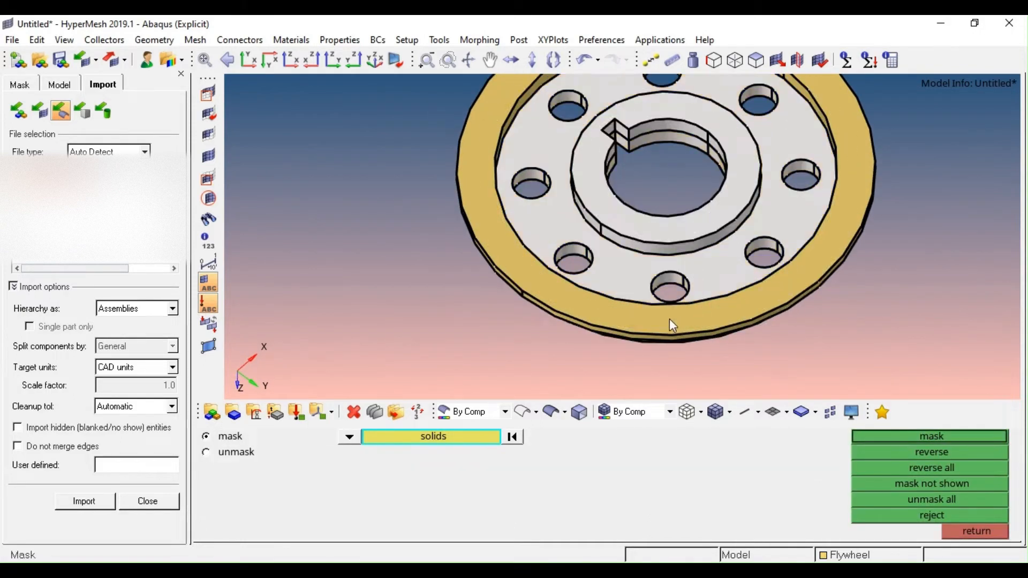
pyautogui.click(670, 321)
pyautogui.scroll(-2, 701, 230)
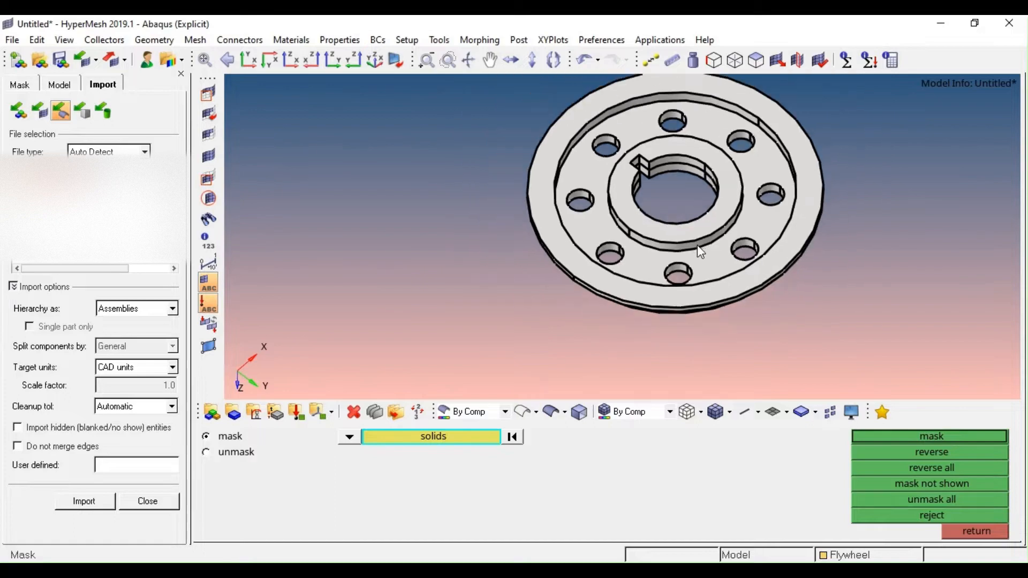
# - Examine the highlighted flywheel solids and the bolt holes in the web from several angles and from close up
pyautogui.keyDown('ctrl'); pyautogui.moveTo(693, 262); pyautogui.dragTo(693, 240); pyautogui.keyUp('ctrl')
pyautogui.keyDown('ctrl'); pyautogui.moveTo(692, 251); pyautogui.dragTo(655, 242, button='right'); pyautogui.keyUp('ctrl')
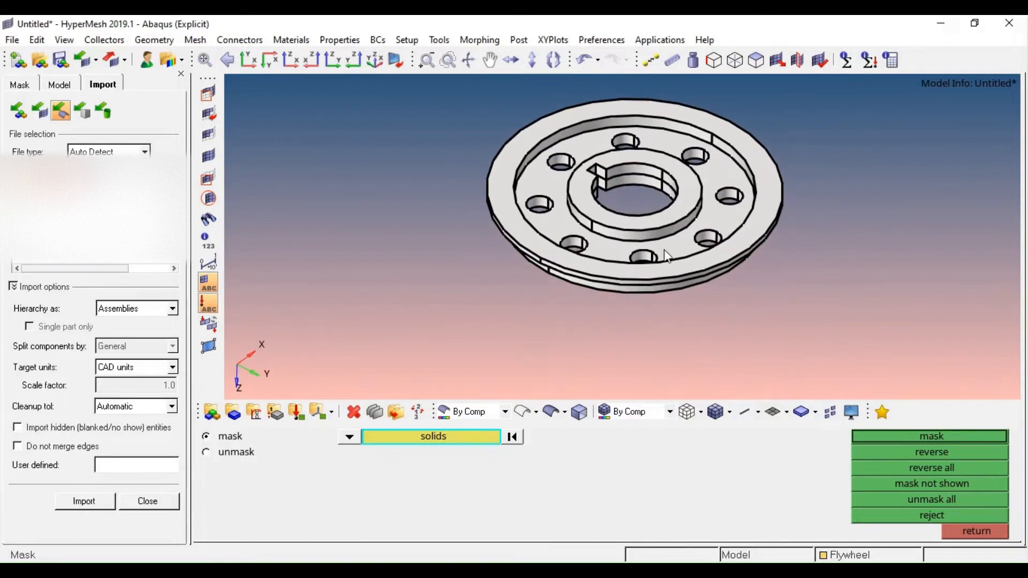
pyautogui.keyDown('ctrl'); pyautogui.moveTo(663, 249); pyautogui.dragTo(661, 274); pyautogui.keyUp('ctrl')
pyautogui.keyDown('ctrl'); pyautogui.scroll(3, 657, 262); pyautogui.keyUp('ctrl')
pyautogui.keyDown('ctrl'); pyautogui.moveTo(711, 248); pyautogui.dragTo(695, 279); pyautogui.keyUp('ctrl')
pyautogui.keyDown('ctrl'); pyautogui.moveTo(695, 279); pyautogui.dragTo(667, 275, button='right'); pyautogui.keyUp('ctrl')
pyautogui.keyDown('ctrl'); pyautogui.scroll(-3, 670, 280); pyautogui.keyUp('ctrl')
pyautogui.keyDown('ctrl'); pyautogui.moveTo(664, 289); pyautogui.dragTo(666, 268); pyautogui.keyUp('ctrl')
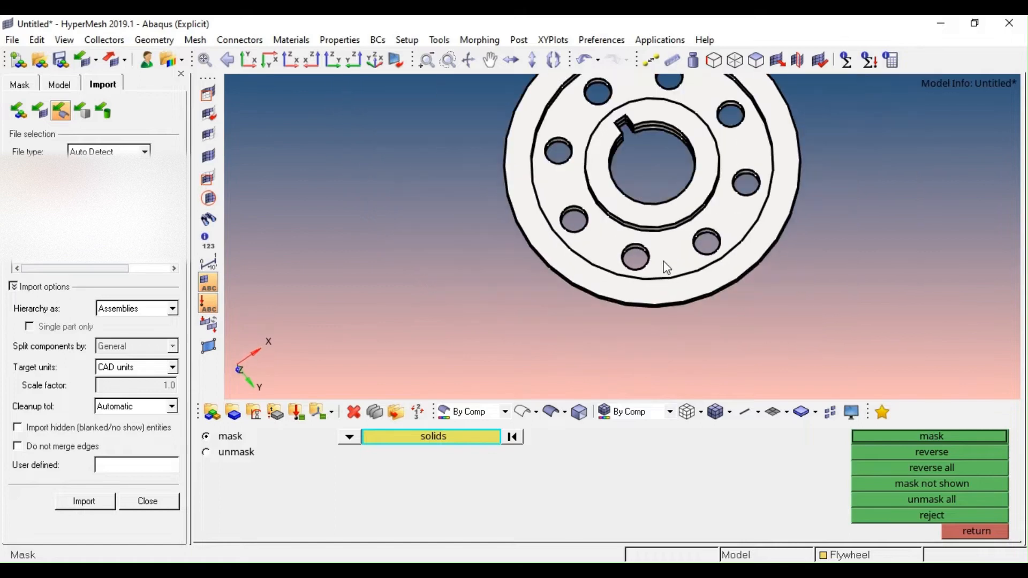
pyautogui.keyDown('ctrl'); pyautogui.scroll(3, 668, 228); pyautogui.keyUp('ctrl')
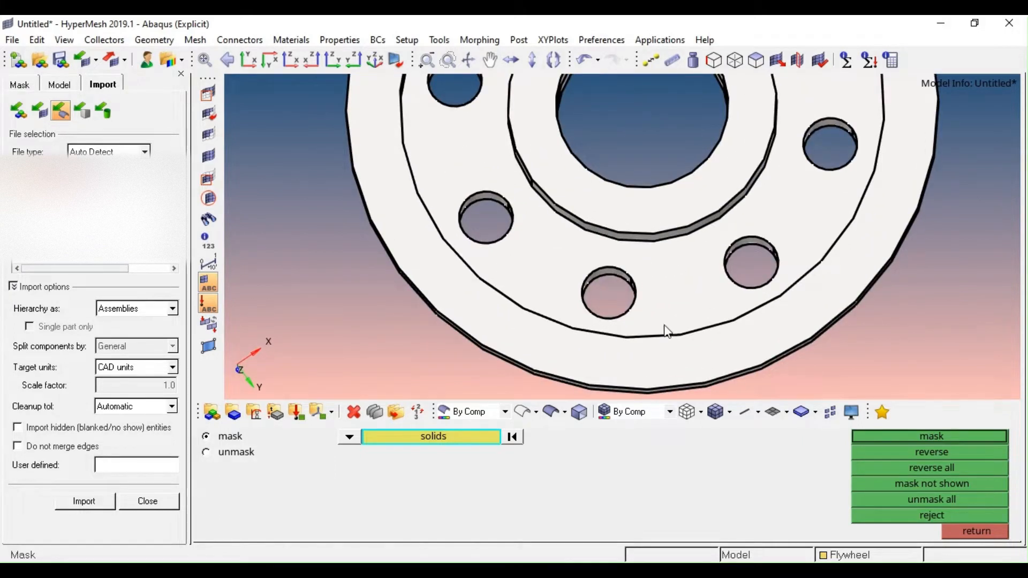
pyautogui.keyDown('ctrl'); pyautogui.scroll(-3, 664, 330); pyautogui.keyUp('ctrl')
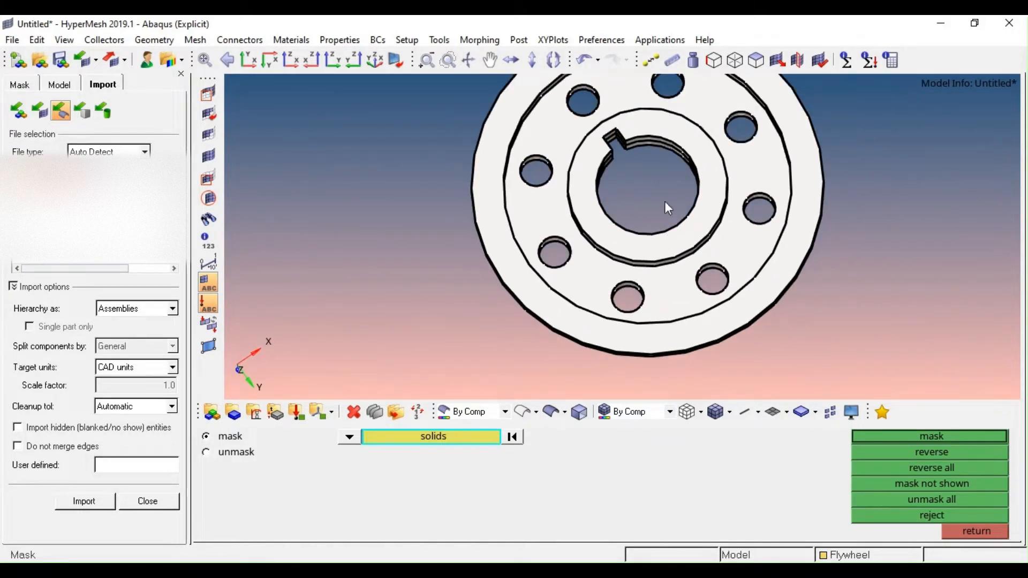
pyautogui.scroll(3, 675, 289)
pyautogui.scroll(-3, 660, 247)
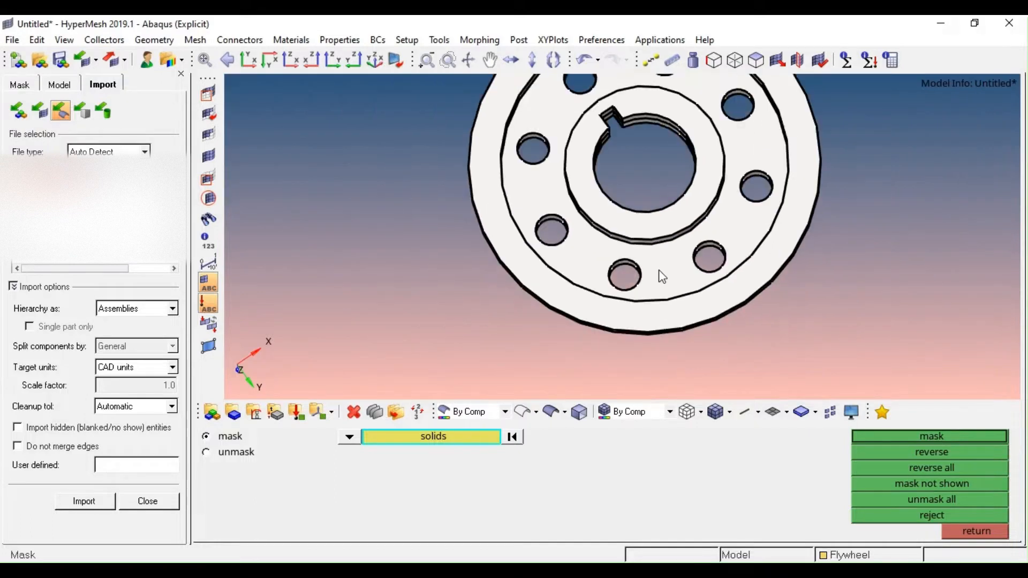
pyautogui.scroll(4, 660, 276)
pyautogui.scroll(-2, 633, 225)
pyautogui.keyDown('ctrl'); pyautogui.scroll(-3, 608, 268); pyautogui.keyUp('ctrl')
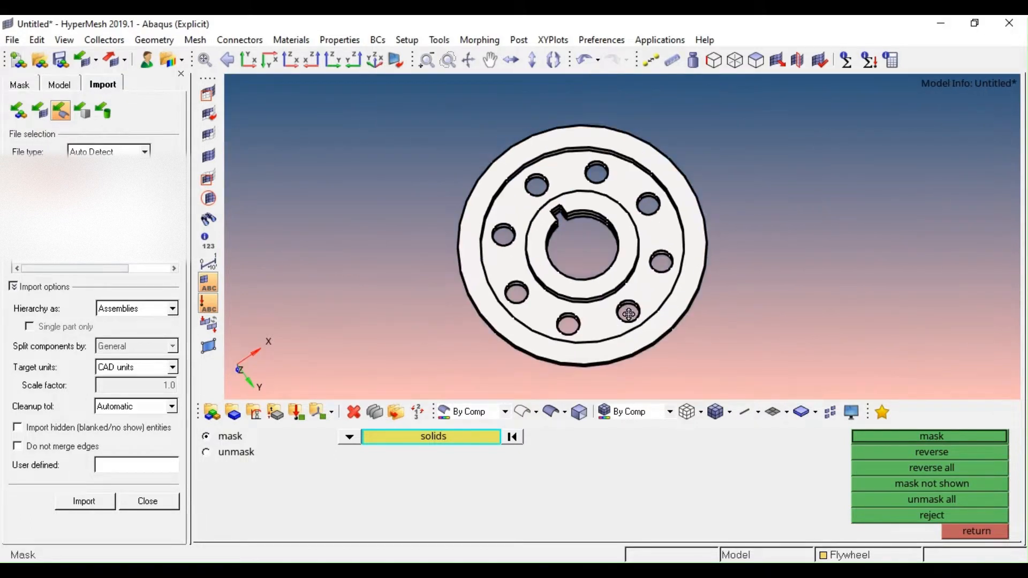
pyautogui.keyDown('ctrl'); pyautogui.scroll(3, 609, 313); pyautogui.keyUp('ctrl')
pyautogui.keyDown('ctrl'); pyautogui.moveTo(609, 312); pyautogui.dragTo(585, 280, button='right'); pyautogui.keyUp('ctrl')
pyautogui.keyDown('ctrl'); pyautogui.moveTo(593, 351); pyautogui.dragTo(607, 250); pyautogui.keyUp('ctrl')
pyautogui.keyDown('ctrl'); pyautogui.scroll(-1, 578, 243); pyautogui.keyUp('ctrl')
pyautogui.keyDown('ctrl'); pyautogui.scroll(1, 607, 250); pyautogui.keyUp('ctrl')
pyautogui.keyDown('ctrl'); pyautogui.scroll(2, 604, 244); pyautogui.keyUp('ctrl')
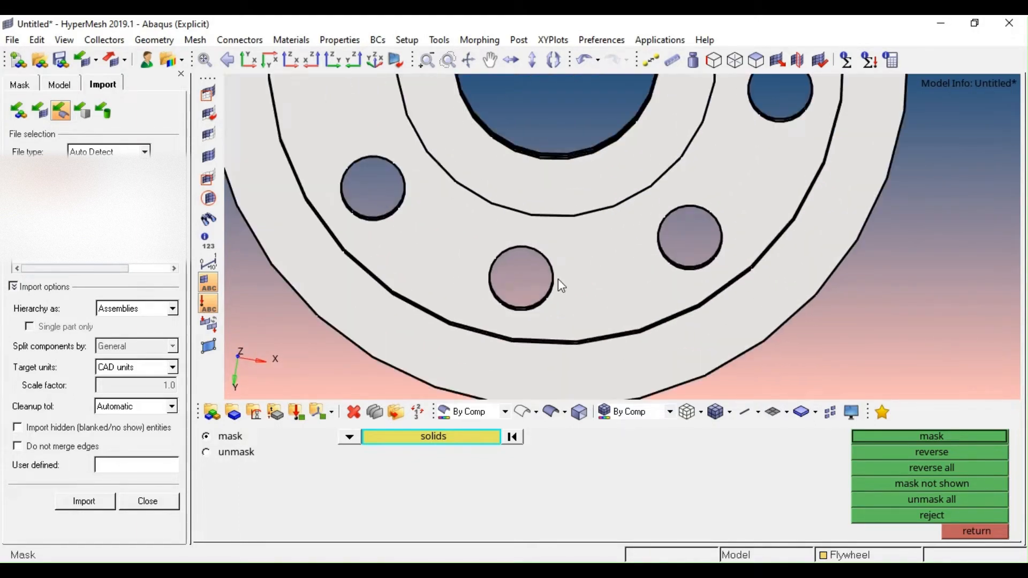
# - Extract three parametric nodes along the edge of the lower bolt hole in the web
pyautogui.press('F8')
pyautogui.click(524, 312)
pyautogui.middleClick(549, 311)
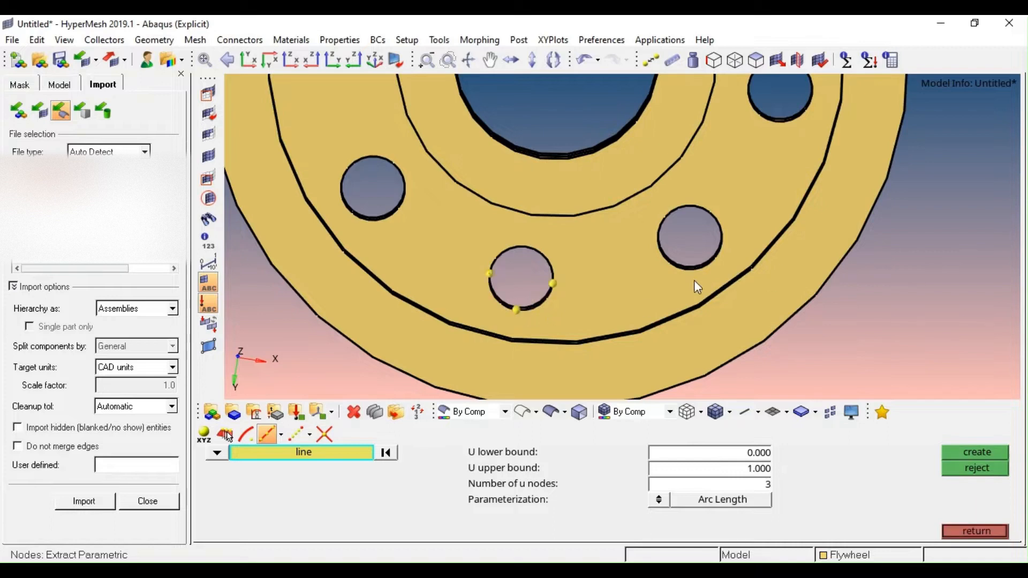
pyautogui.click(715, 272)
pyautogui.press('Escape')
pyautogui.press('Escape')
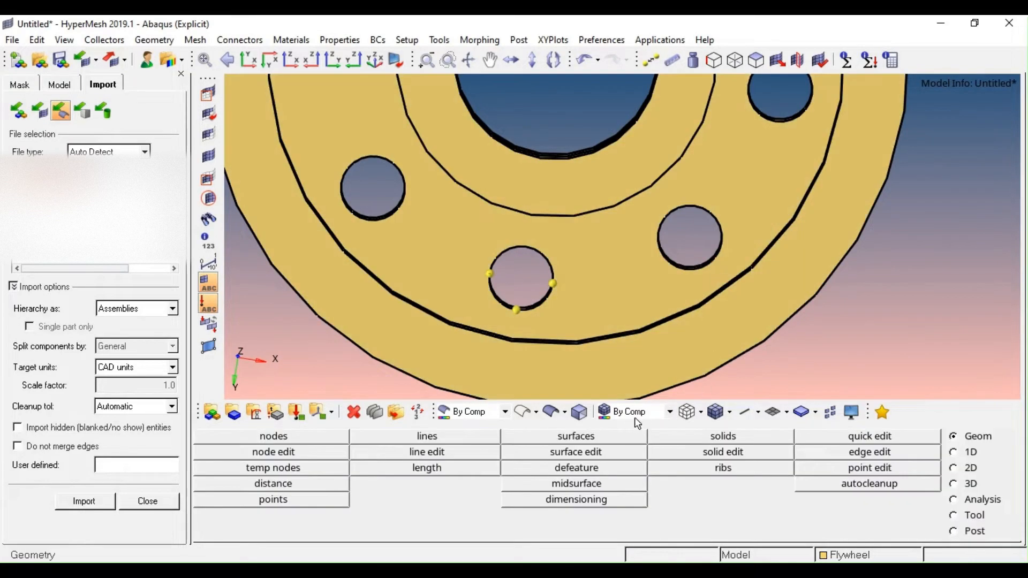
# - Create arc center nodes from the front and rear edges of the same lower bolt hole
pyautogui.press('F8')
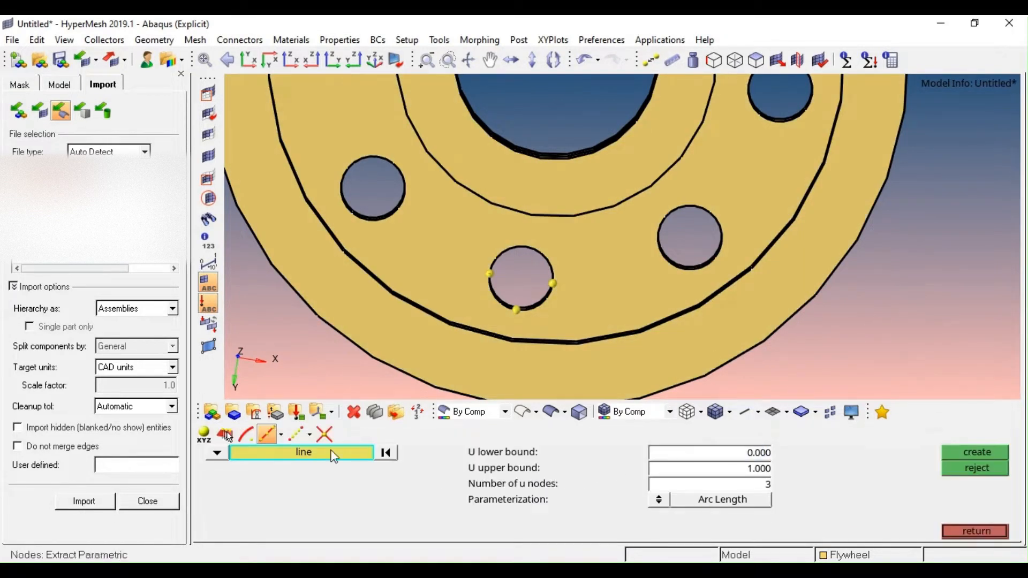
pyautogui.click(246, 433)
pyautogui.click(494, 321)
pyautogui.middleClick(534, 312)
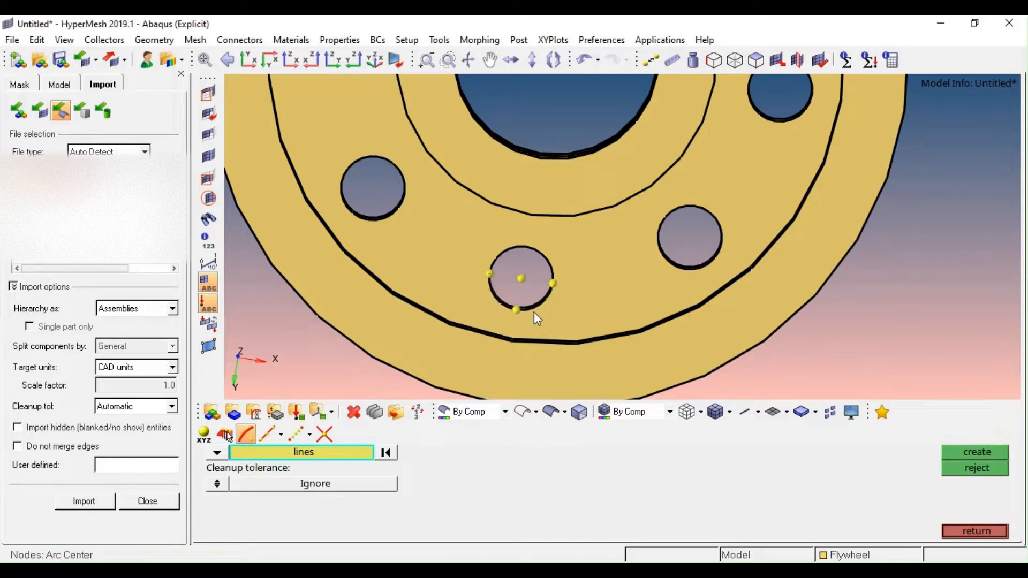
pyautogui.keyDown('ctrl'); pyautogui.scroll(5, 521, 297); pyautogui.keyUp('ctrl')
pyautogui.click(531, 329)
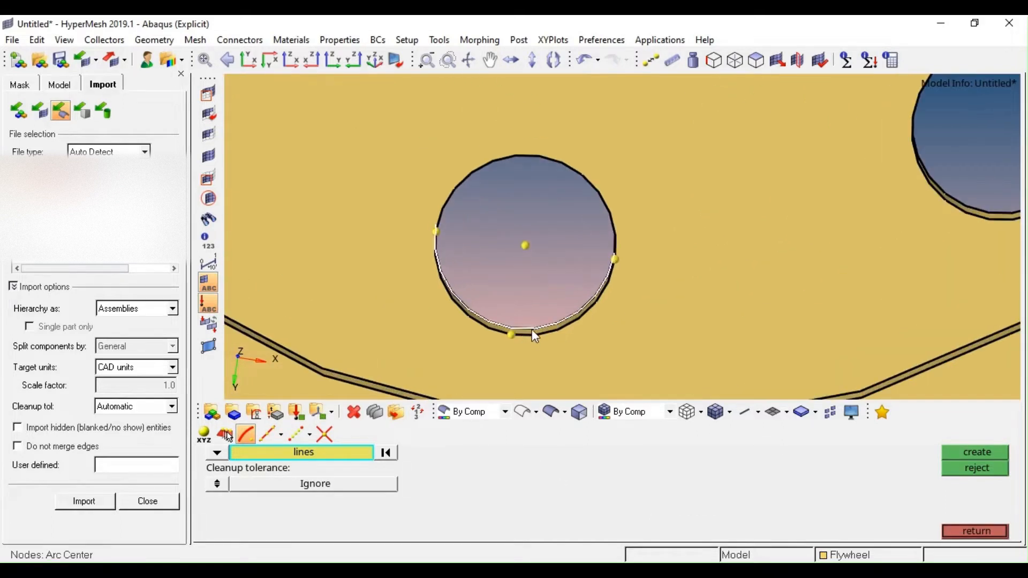
pyautogui.middleClick(537, 323)
pyautogui.keyDown('ctrl'); pyautogui.scroll(-6, 546, 324); pyautogui.keyUp('ctrl')
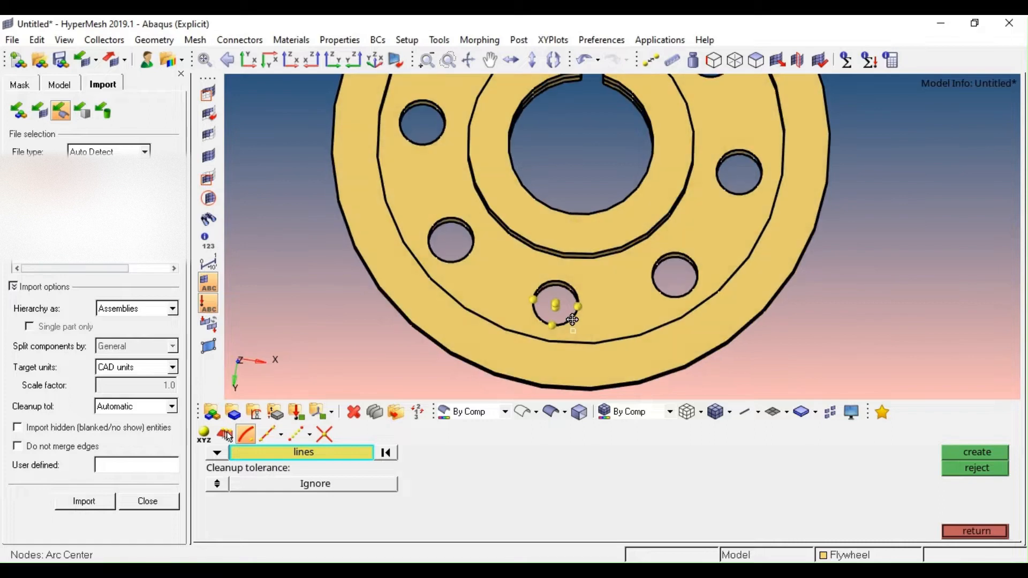
# - Create arc center nodes for the central bore and for both edges of the neighboring bolt hole on the +X side
pyautogui.click(560, 214)
pyautogui.middleClick(562, 215)
pyautogui.click(680, 297)
pyautogui.middleClick(681, 298)
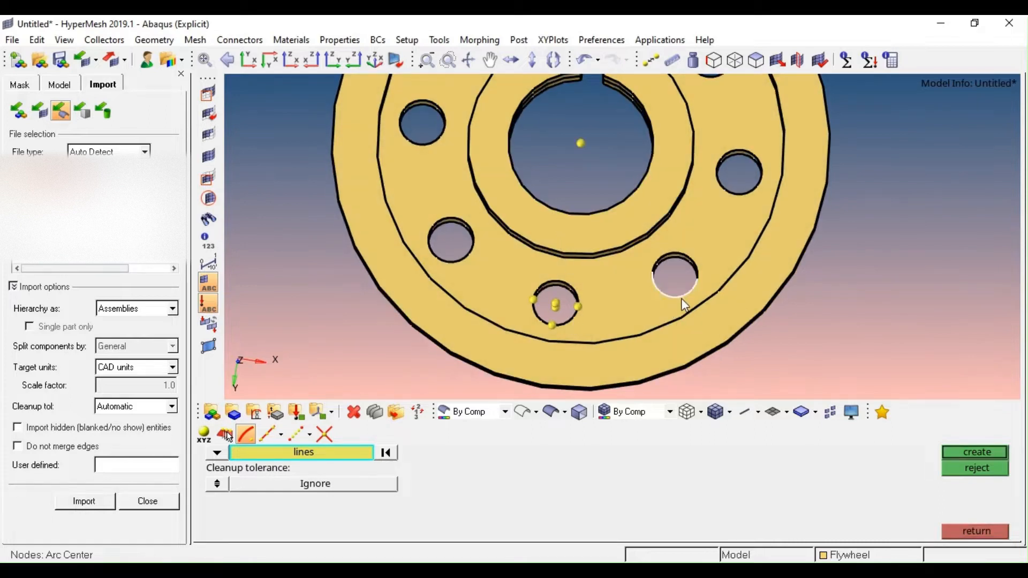
pyautogui.keyDown('ctrl'); pyautogui.scroll(3, 685, 267); pyautogui.keyUp('ctrl')
pyautogui.click(682, 251)
pyautogui.middleClick(682, 251)
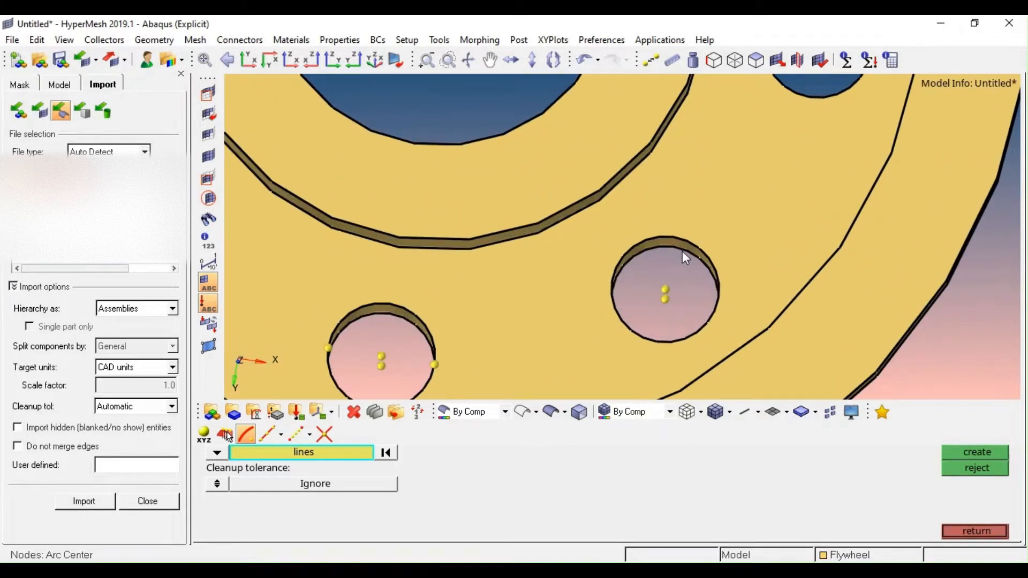
pyautogui.keyDown('ctrl'); pyautogui.scroll(-2, 682, 251); pyautogui.keyUp('ctrl')
pyautogui.keyDown('ctrl'); pyautogui.scroll(-3, 706, 289); pyautogui.keyUp('ctrl')
pyautogui.keyDown('ctrl'); pyautogui.moveTo(674, 301); pyautogui.dragTo(661, 260, button='right'); pyautogui.keyUp('ctrl')
pyautogui.moveTo(631, 302)
pyautogui.keyDown('ctrl'); pyautogui.mouseDown()
pyautogui.moveTo(604, 291)
pyautogui.moveTo(608, 264)
pyautogui.moveTo(618, 278)
pyautogui.mouseUp(); pyautogui.keyUp('ctrl')
pyautogui.keyDown('ctrl'); pyautogui.scroll(4, 608, 264); pyautogui.keyUp('ctrl')
pyautogui.keyDown('ctrl'); pyautogui.scroll(-3, 608, 264); pyautogui.keyUp('ctrl')
pyautogui.press('Escape')
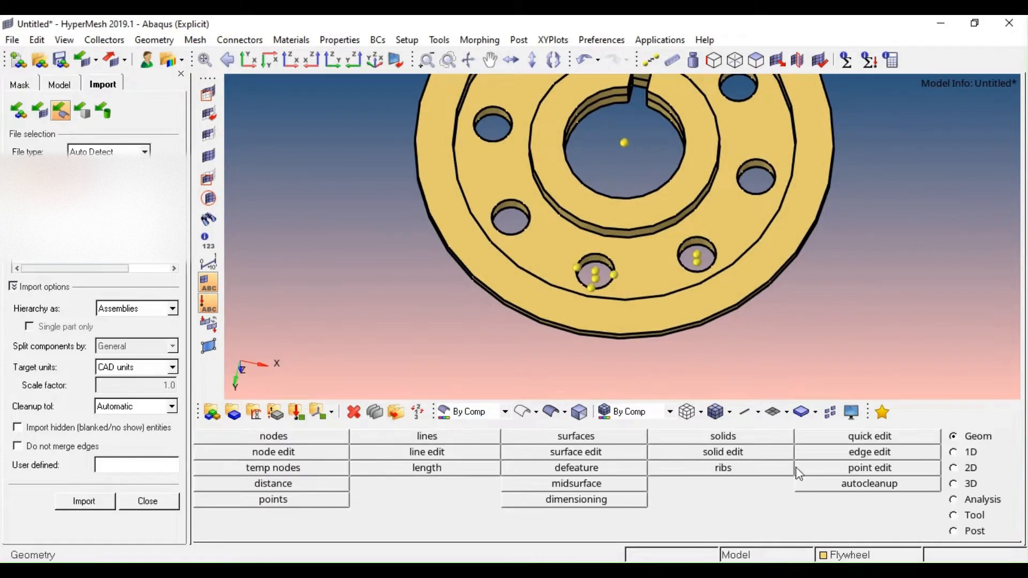
# - Try to trim only the web solid with the lower bolt hole's two center nodes and the bore center node
pyautogui.click(730, 453)
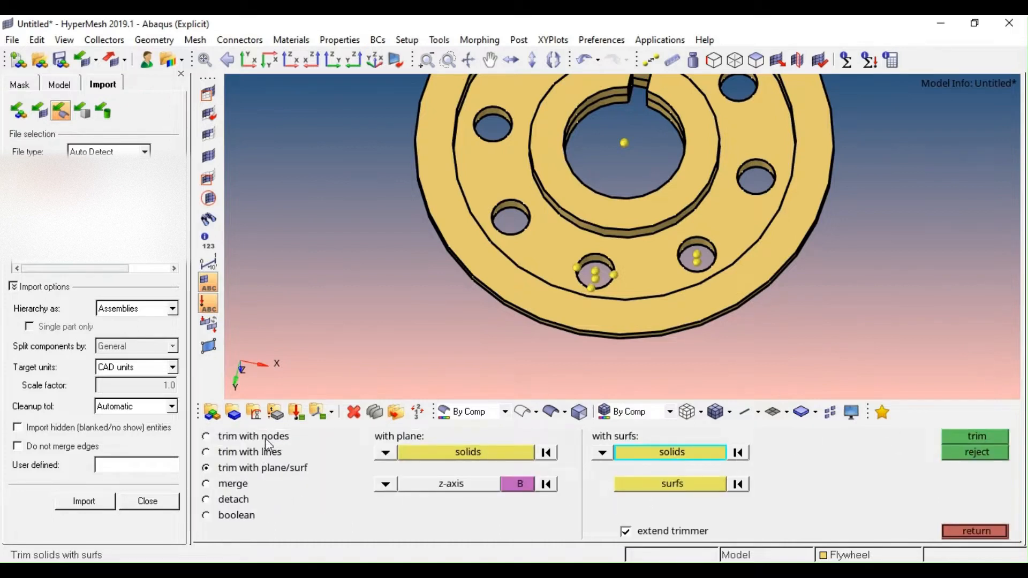
pyautogui.click(265, 444)
pyautogui.click(640, 296)
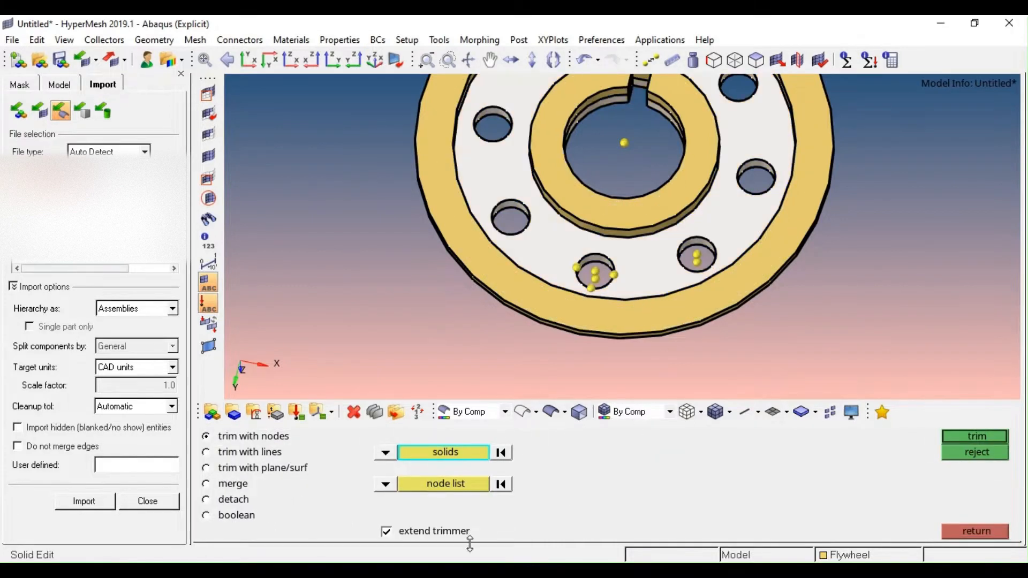
pyautogui.click(471, 487)
pyautogui.press('alt')
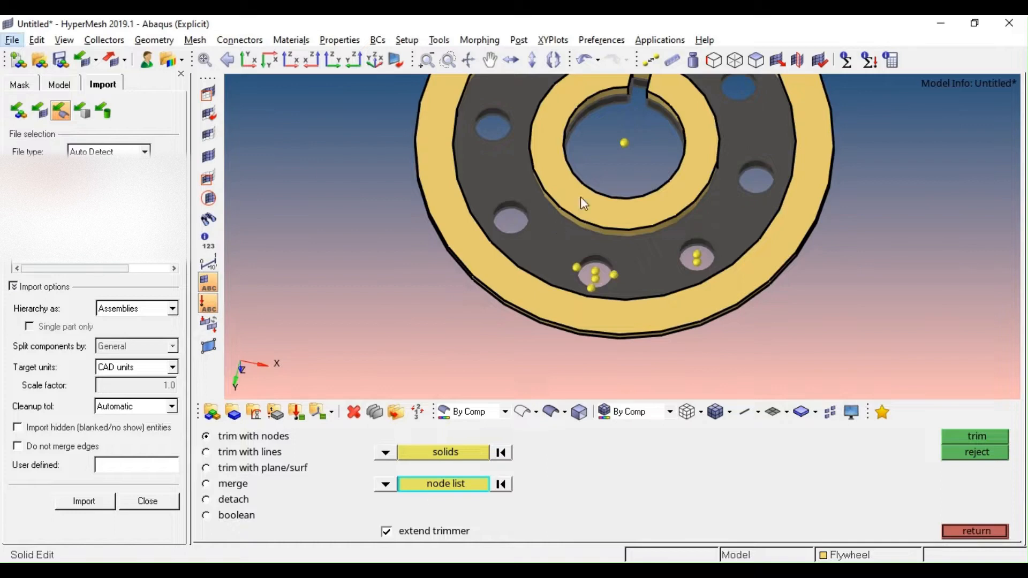
pyautogui.scroll(5, 599, 262)
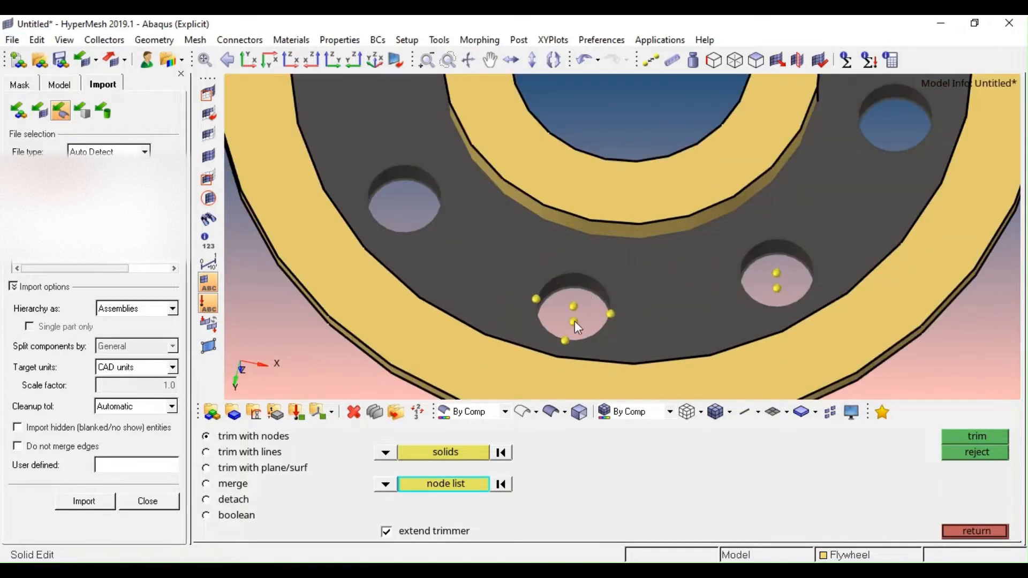
pyautogui.scroll(-2, 650, 243)
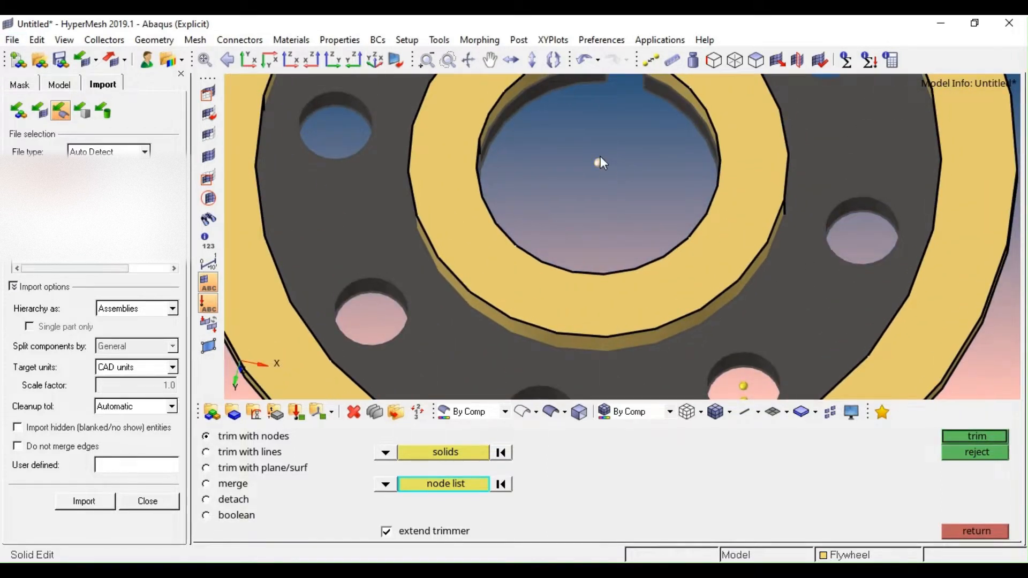
pyautogui.scroll(-4, 599, 156)
pyautogui.middleClick(622, 261)
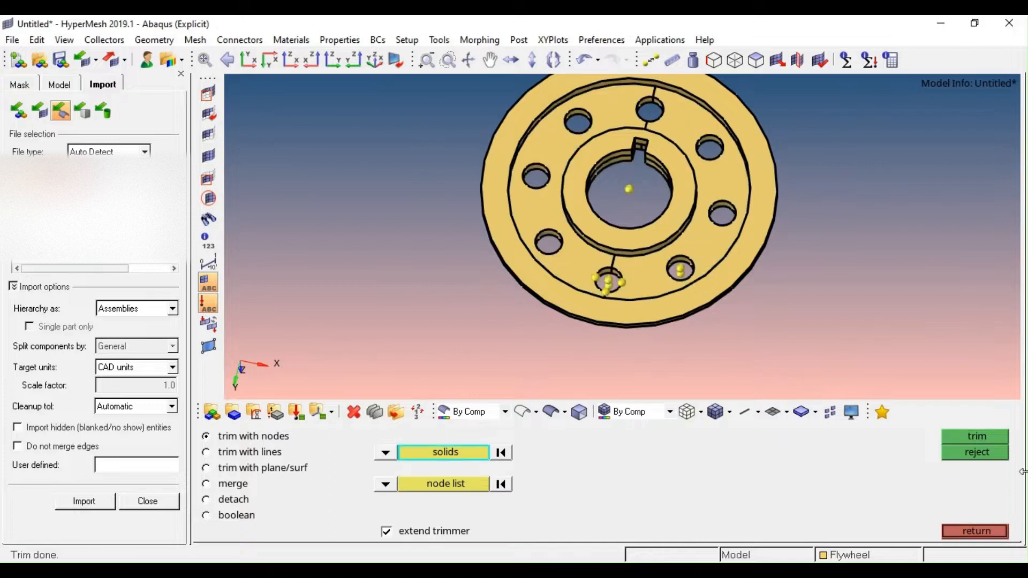
pyautogui.click(959, 456)
# - Trim the web, hub and rim solids with the lower bolt hole's two center nodes and the bore center node
pyautogui.click(647, 236)
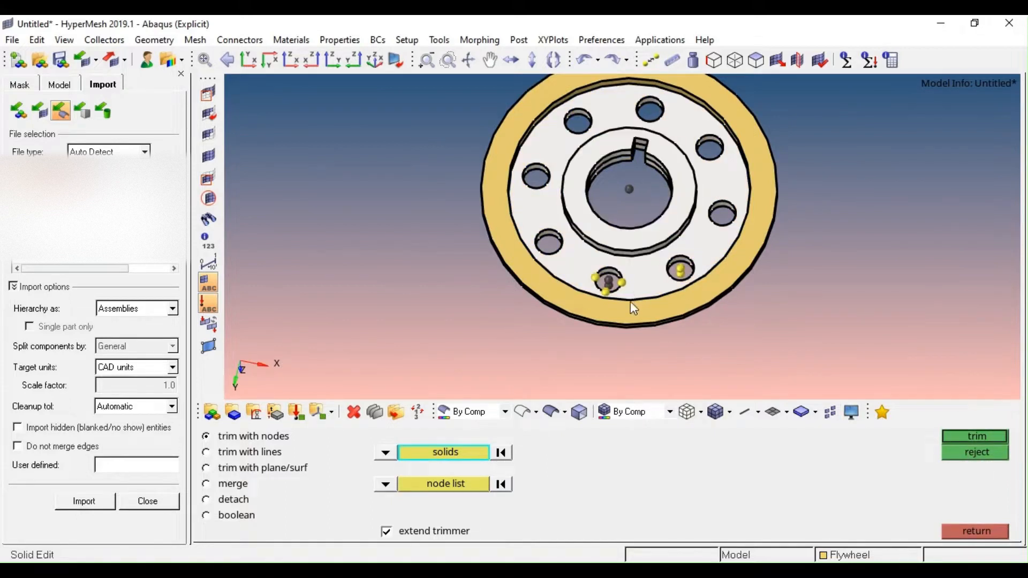
pyautogui.middleClick(630, 302)
pyautogui.scroll(4, 629, 303)
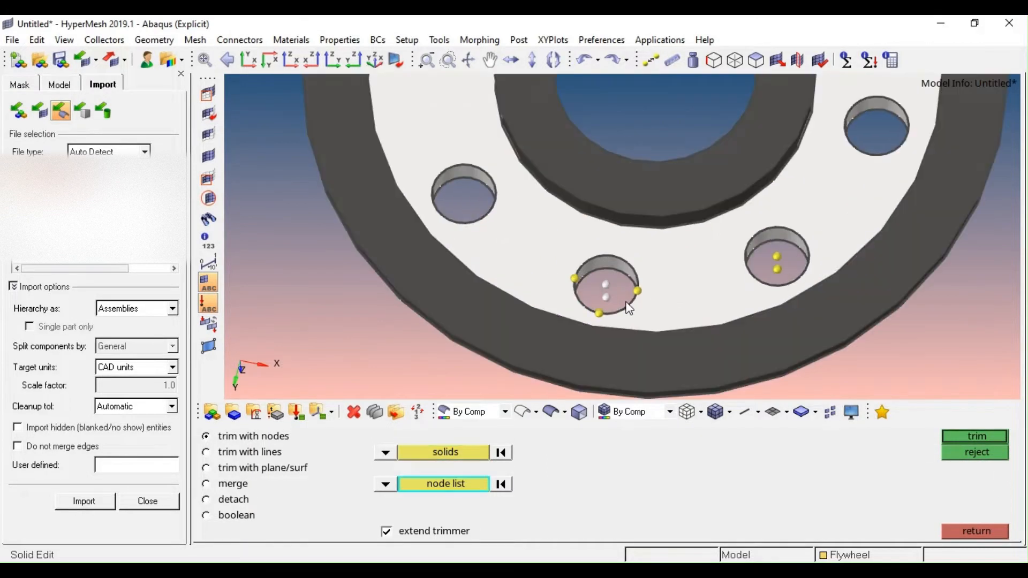
pyautogui.scroll(-3, 666, 312)
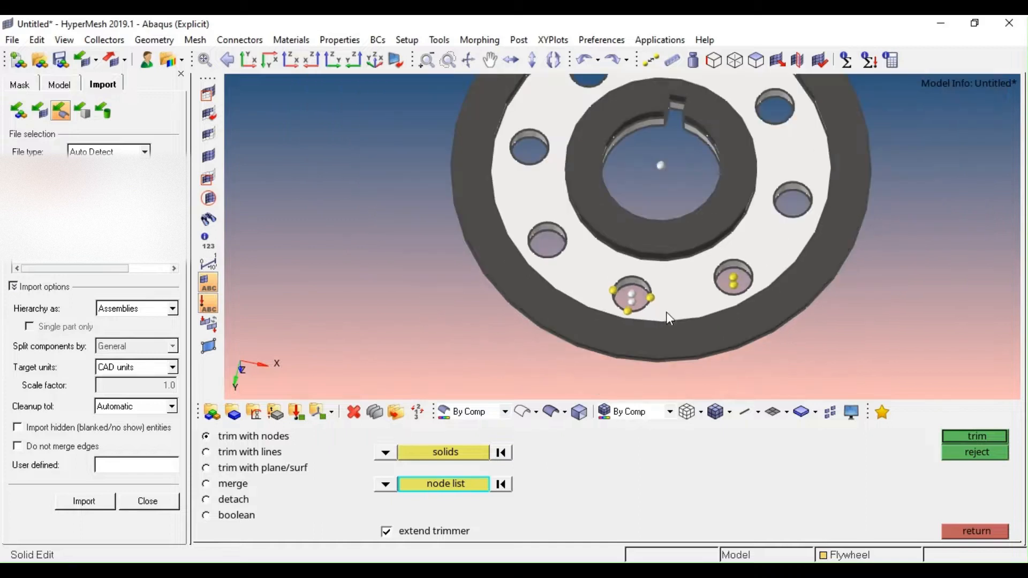
pyautogui.click(987, 445)
# - Trim the solids on the +X side of the cut with the neighboring bolt hole's two center nodes and the bore center node
pyautogui.scroll(3, 606, 294)
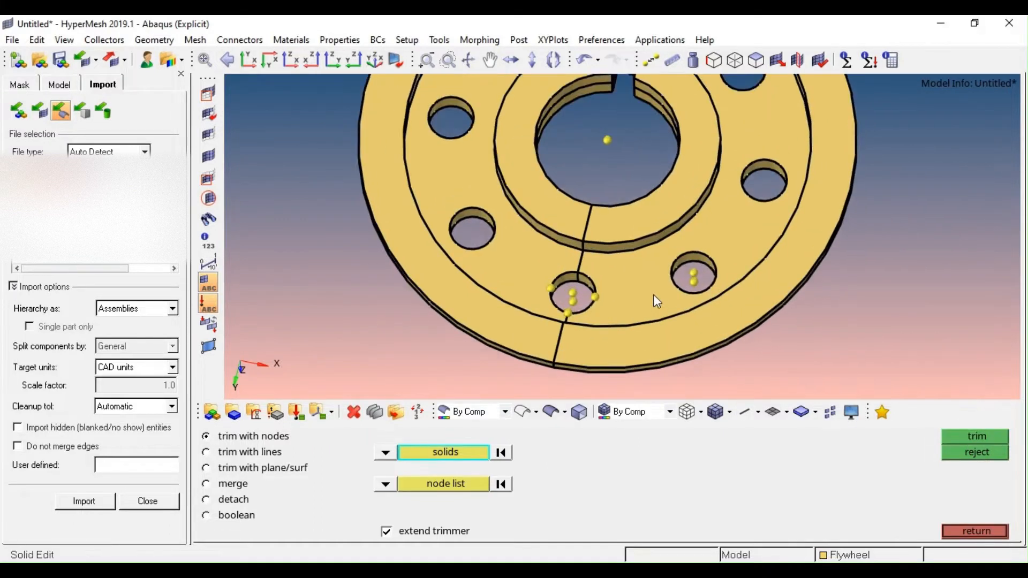
pyautogui.scroll(2, 653, 294)
pyautogui.click(661, 284)
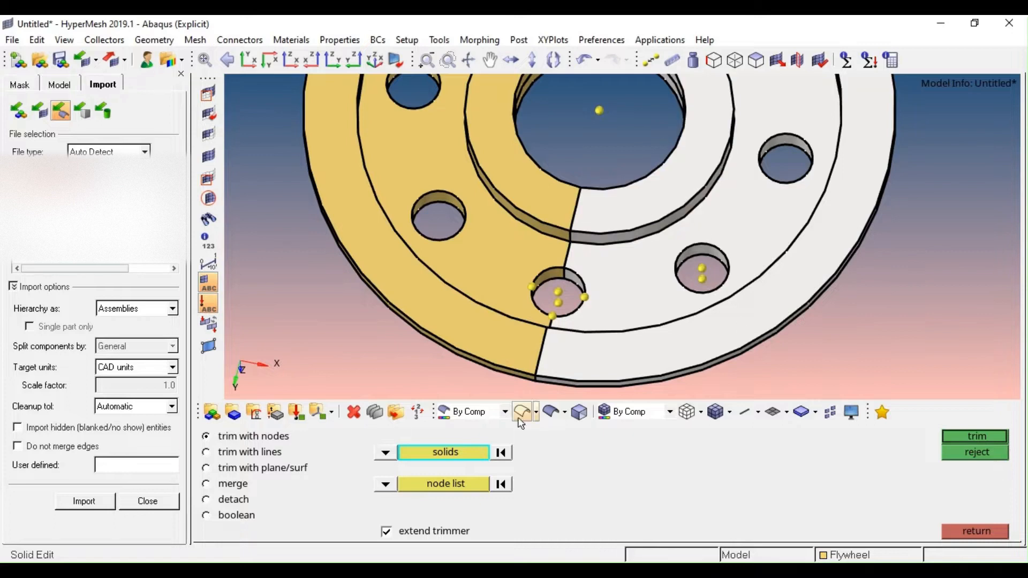
pyautogui.click(454, 483)
pyautogui.scroll(3, 702, 265)
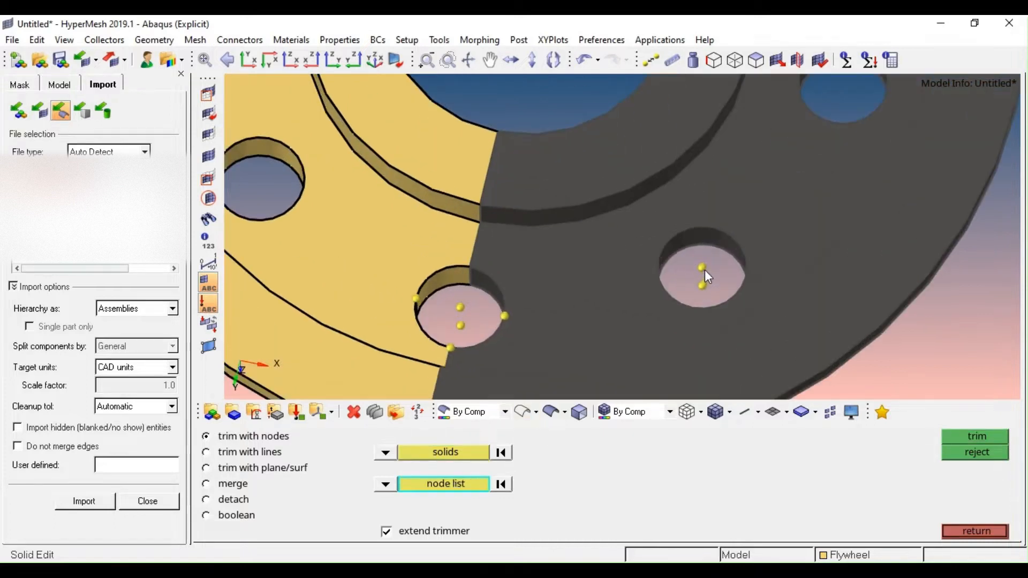
pyautogui.click(703, 285)
pyautogui.scroll(-4, 657, 241)
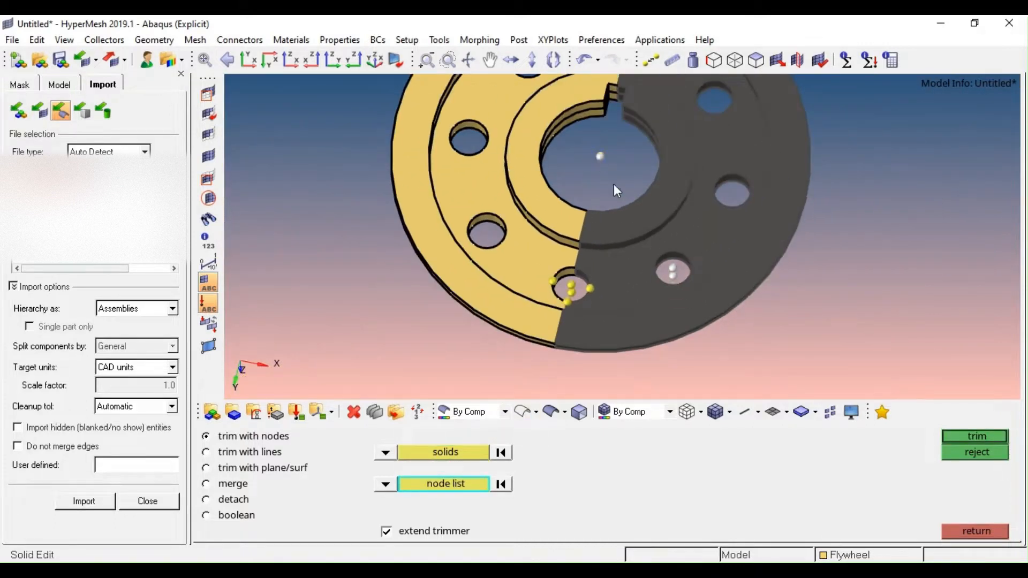
pyautogui.middleClick(614, 185)
pyautogui.scroll(4, 619, 267)
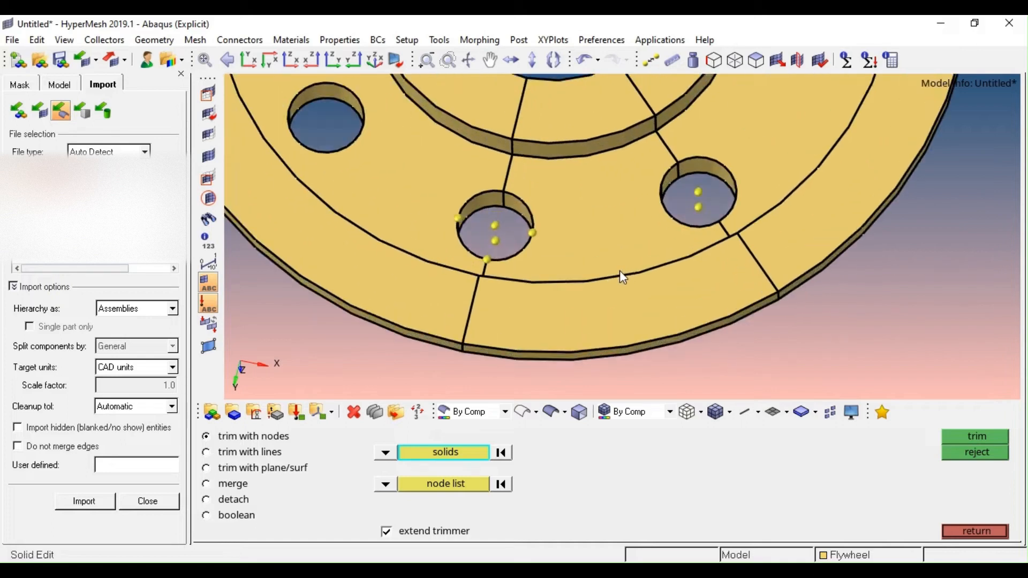
# - Extract three parametric nodes along the sector's web-to-rim arc and along each of its two hub edge arcs
pyautogui.keyDown('ctrl'); pyautogui.scroll(-3, 621, 271); pyautogui.keyUp('ctrl')
pyautogui.keyDown('ctrl'); pyautogui.moveTo(636, 299); pyautogui.dragTo(628, 301); pyautogui.keyUp('ctrl')
pyautogui.keyDown('ctrl'); pyautogui.moveTo(628, 301); pyautogui.dragTo(596, 284, button='right'); pyautogui.keyUp('ctrl')
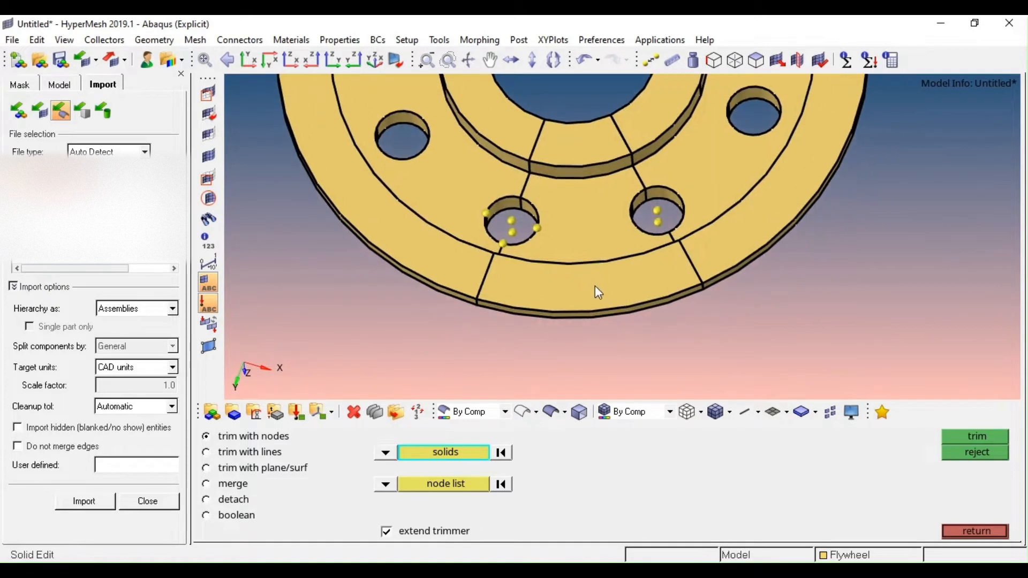
pyautogui.scroll(2, 596, 283)
pyautogui.press('F8')
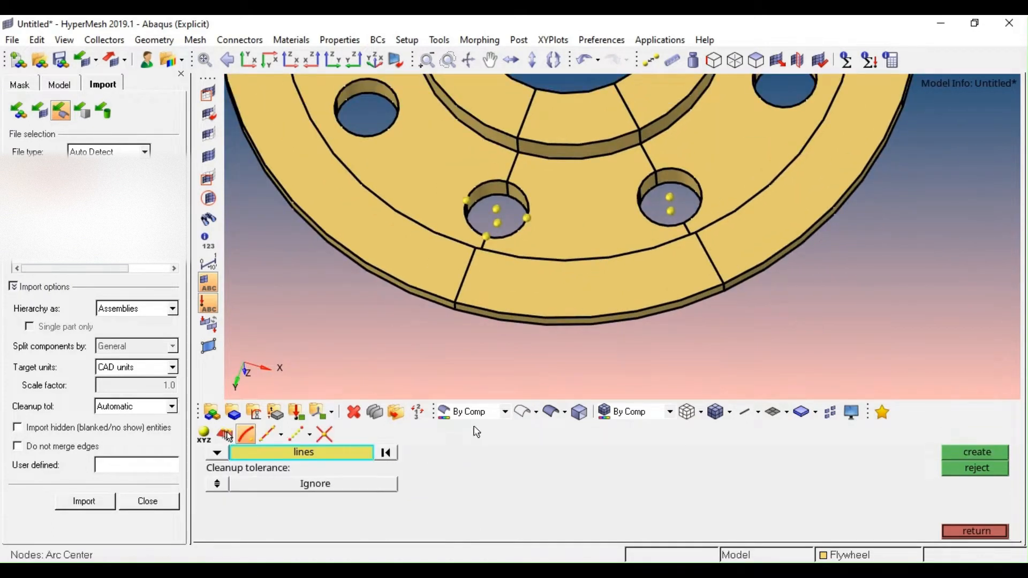
pyautogui.click(266, 434)
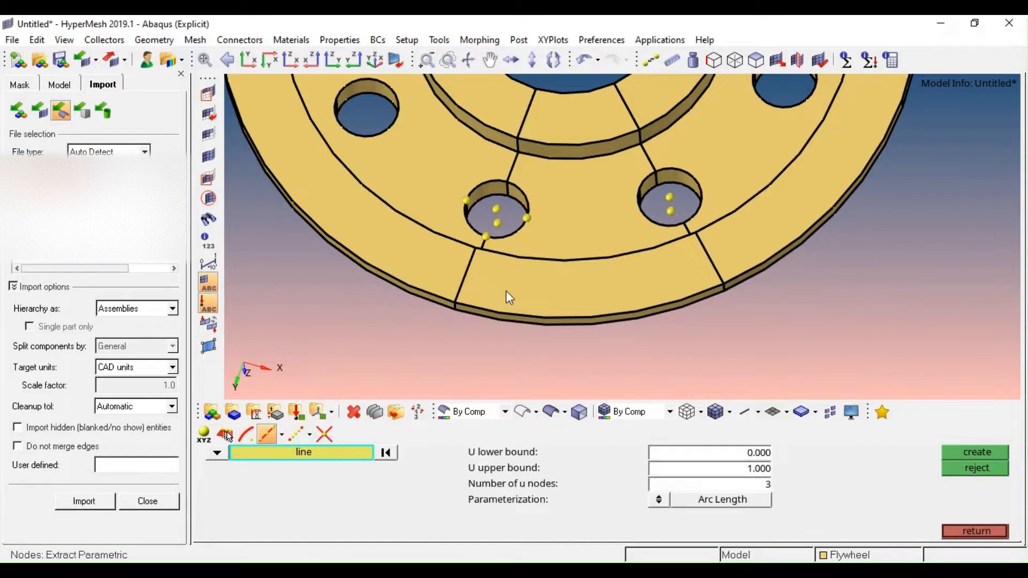
pyautogui.click(608, 257)
pyautogui.middleClick(569, 265)
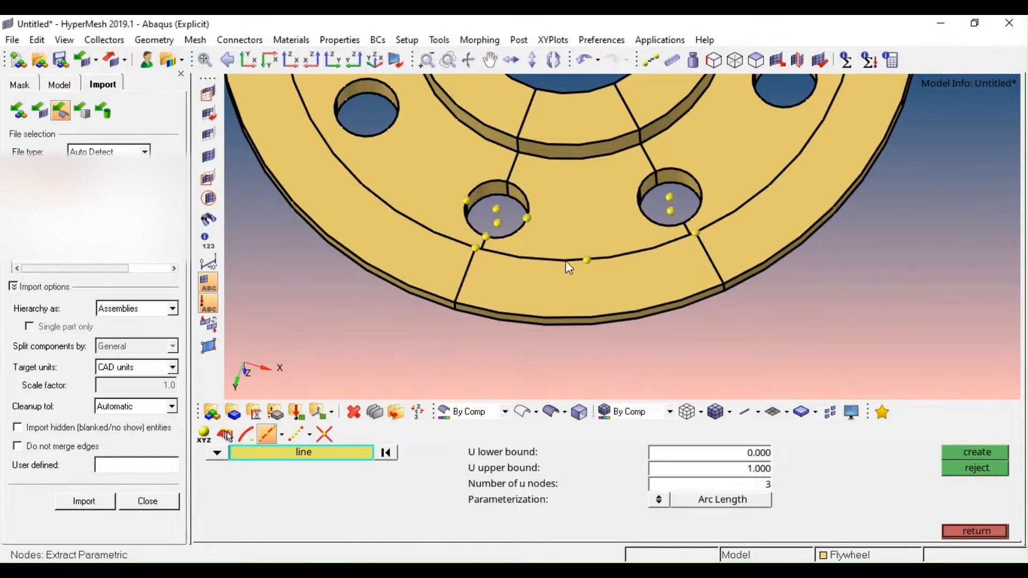
pyautogui.click(573, 141)
pyautogui.click(582, 160)
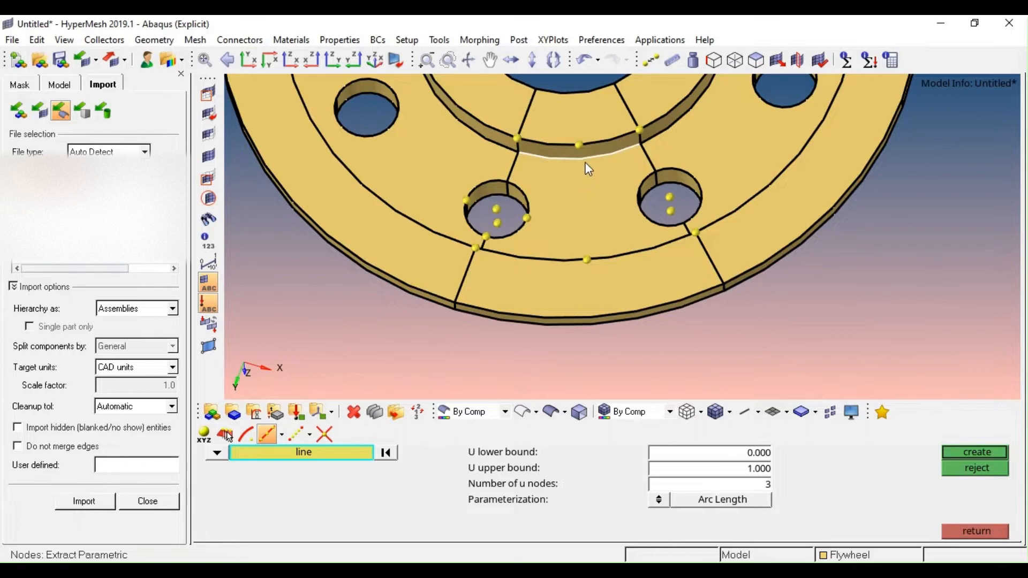
pyautogui.middleClick(588, 166)
pyautogui.press('Escape')
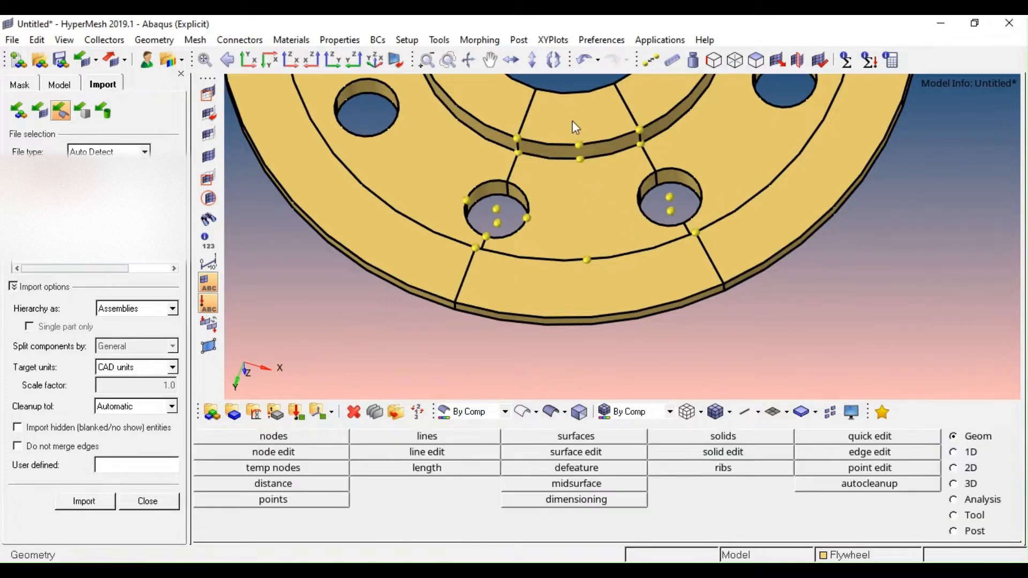
# - Trim the sector's hub, web and rim solids in half with the midpoint nodes of the hub edge arcs and the web-to-rim arc
pyautogui.scroll(-3, 615, 332)
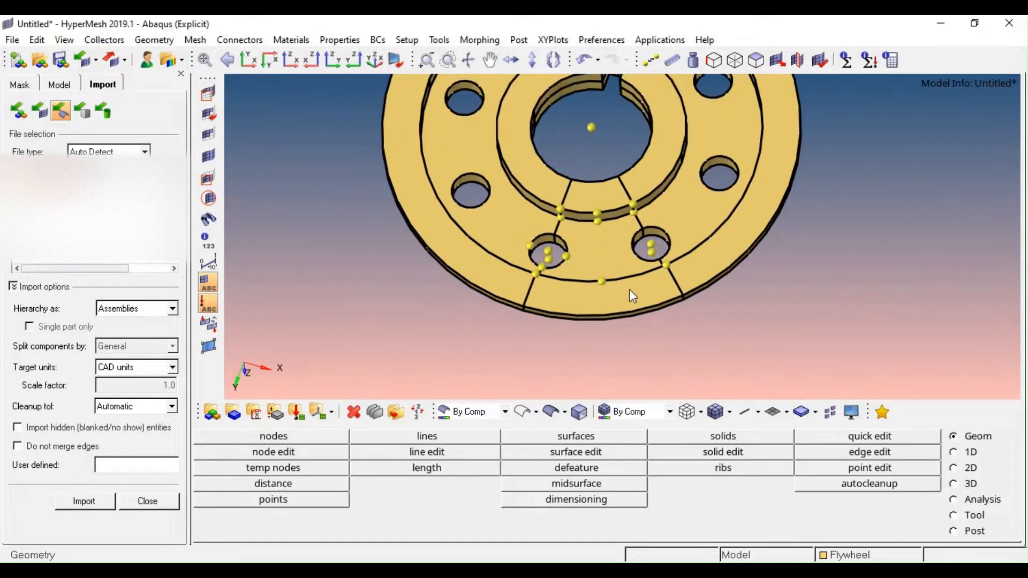
pyautogui.click(694, 440)
pyautogui.press('Escape')
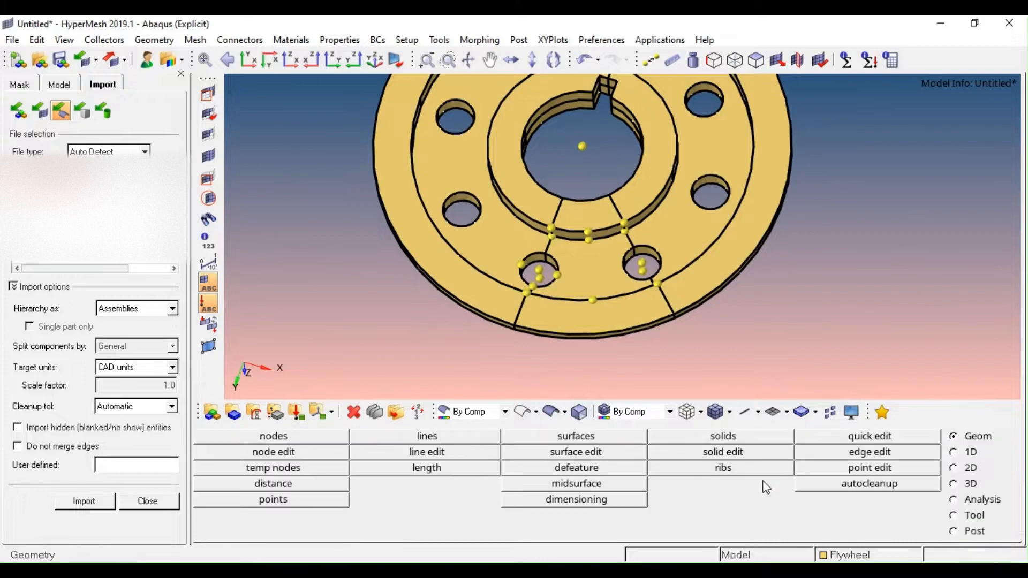
pyautogui.click(761, 452)
pyautogui.click(612, 330)
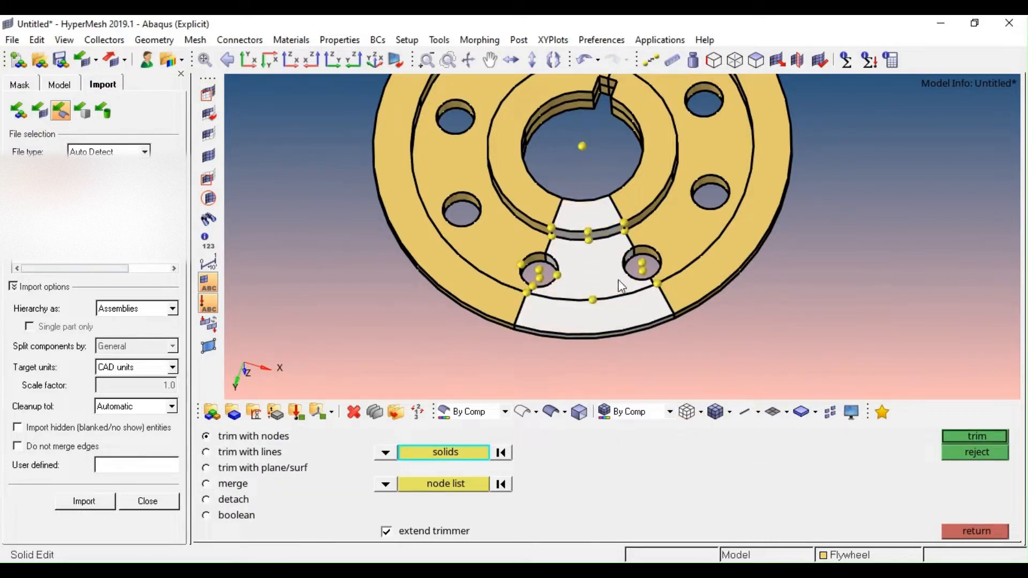
pyautogui.moveTo(605, 281)
pyautogui.keyDown('ctrl'); pyautogui.mouseDown()
pyautogui.moveTo(611, 407)
pyautogui.moveTo(757, 291)
pyautogui.moveTo(616, 265)
pyautogui.mouseUp(); pyautogui.keyUp('ctrl')
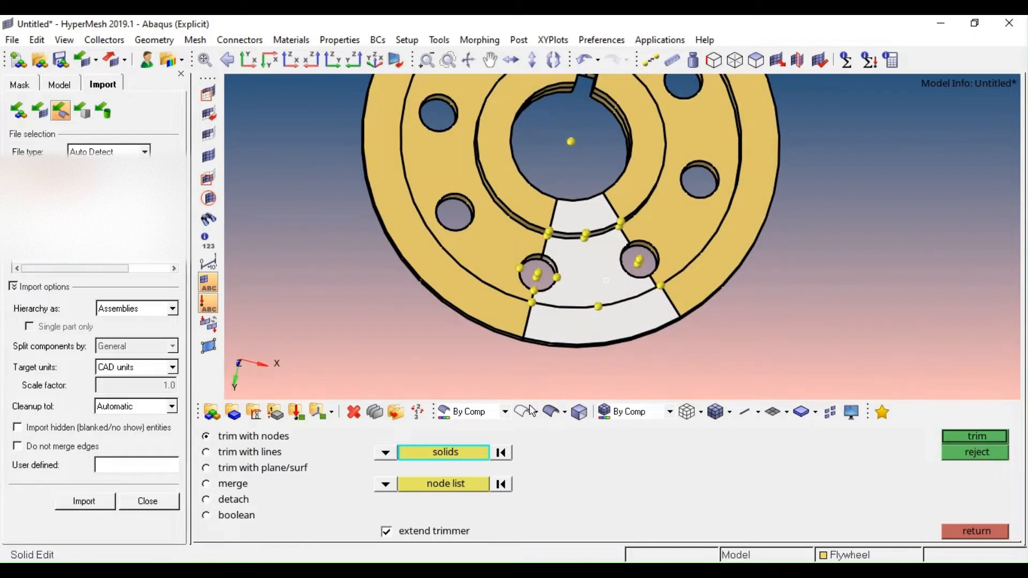
pyautogui.click(465, 485)
pyautogui.scroll(5, 628, 204)
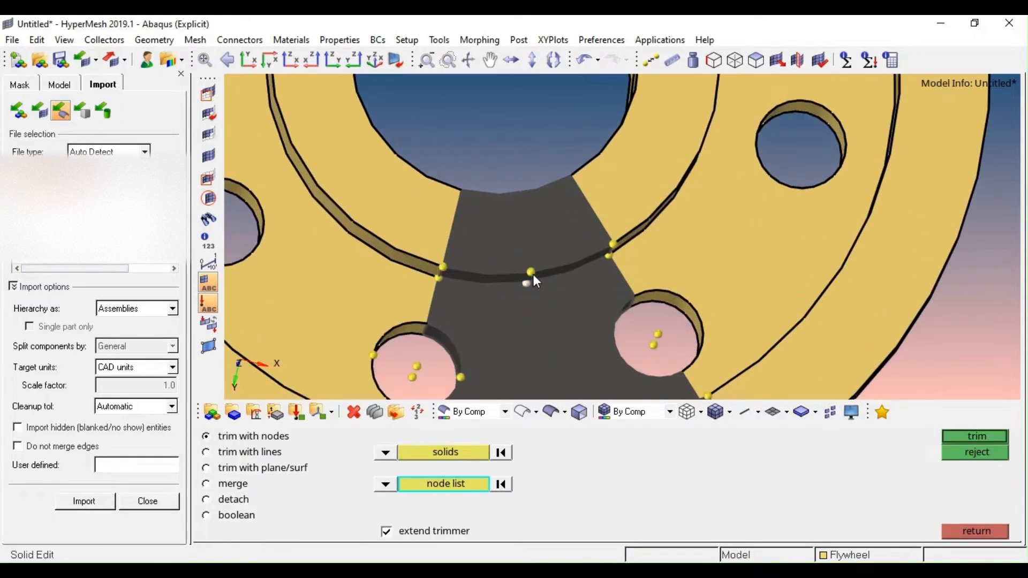
pyautogui.click(531, 272)
pyautogui.scroll(-3, 561, 287)
pyautogui.scroll(3, 551, 315)
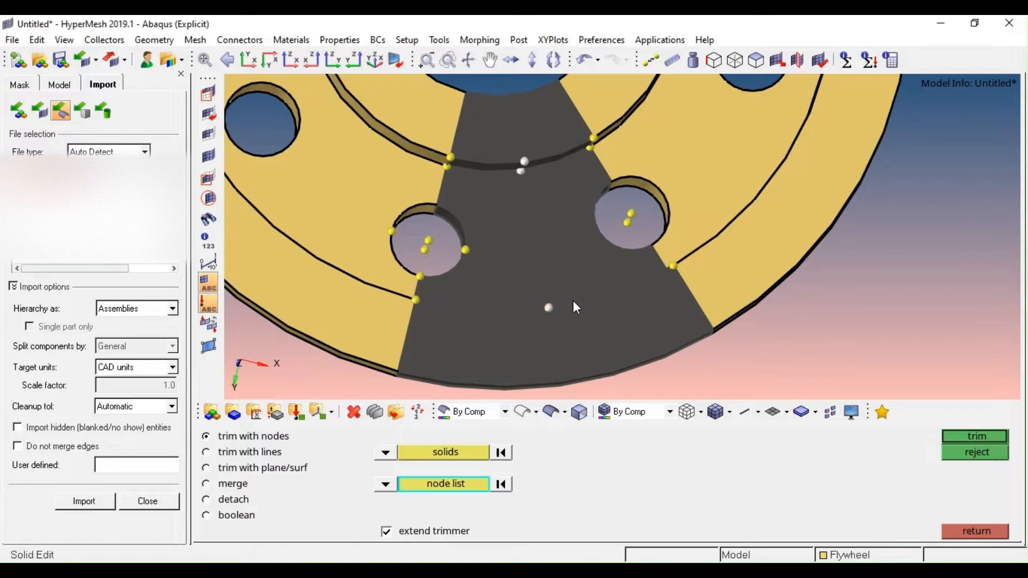
pyautogui.middleClick(573, 300)
pyautogui.scroll(-4, 572, 301)
pyautogui.keyDown('ctrl'); pyautogui.moveTo(581, 275); pyautogui.dragTo(595, 264, button='right'); pyautogui.keyUp('ctrl')
pyautogui.press('Escape')
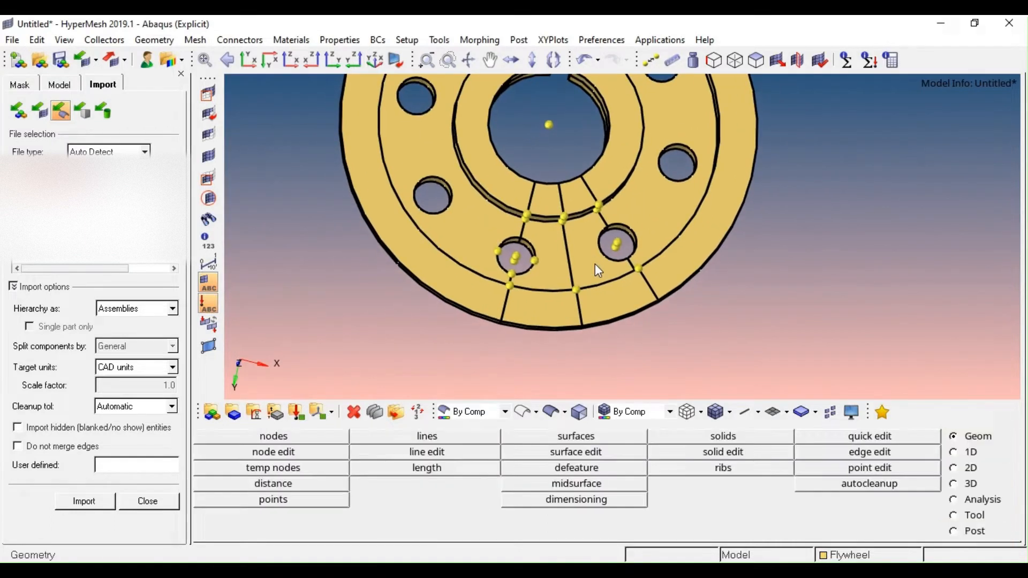
# - Isolate the hub, web and rim solids of the sector's -X half by masking all other solids
pyautogui.scroll(3, 595, 254)
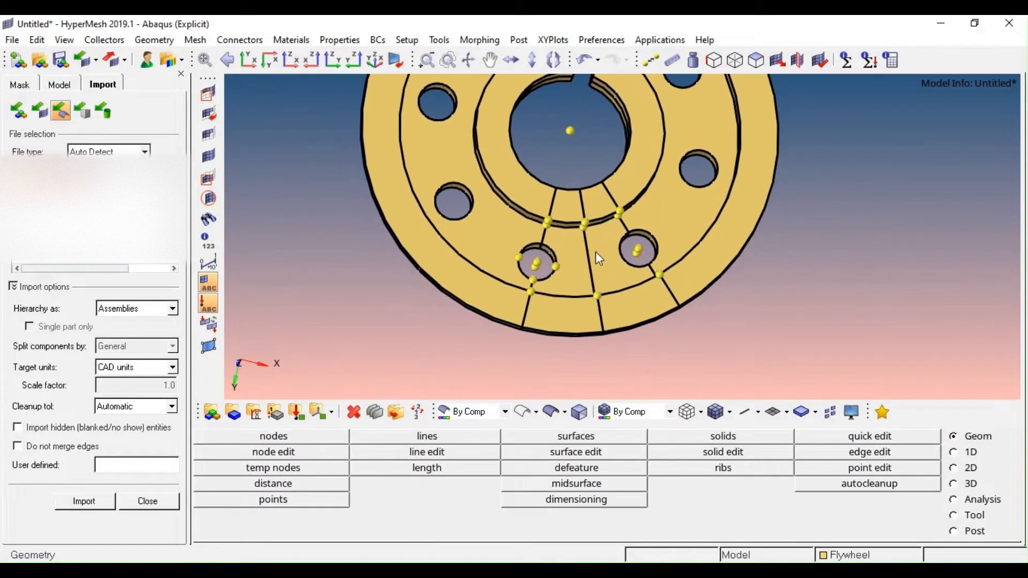
pyautogui.keyDown('ctrl'); pyautogui.moveTo(569, 260); pyautogui.dragTo(609, 256, button='right'); pyautogui.keyUp('ctrl')
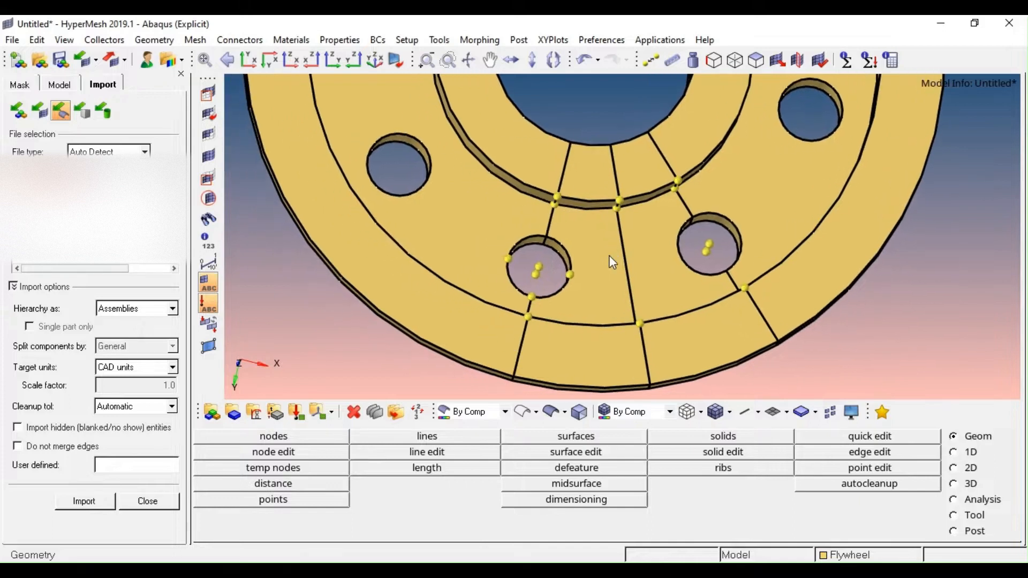
pyautogui.press('F5')
pyautogui.click(586, 194)
pyautogui.click(589, 249)
pyautogui.click(578, 360)
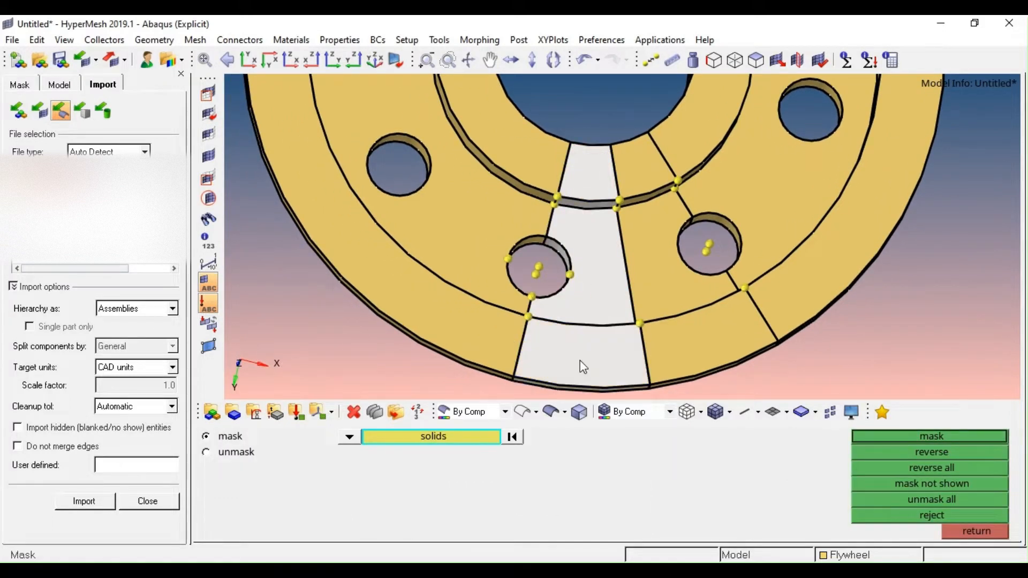
pyautogui.click(398, 437)
pyautogui.click(326, 494)
pyautogui.middleClick(564, 291)
pyautogui.keyDown('ctrl'); pyautogui.moveTo(590, 347); pyautogui.dragTo(563, 252); pyautogui.keyUp('ctrl')
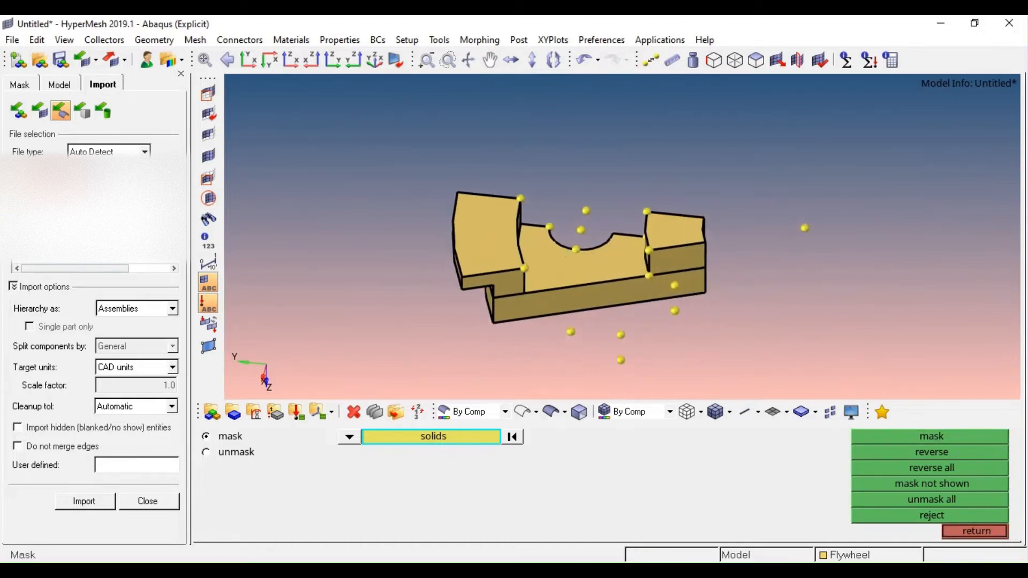
# - Save the isolated half-sector display with its mask as view1
pyautogui.press('v')
pyautogui.click(483, 456)
pyautogui.keyDown('ctrl'); pyautogui.moveTo(597, 271); pyautogui.dragTo(566, 271, button='right'); pyautogui.keyUp('ctrl')
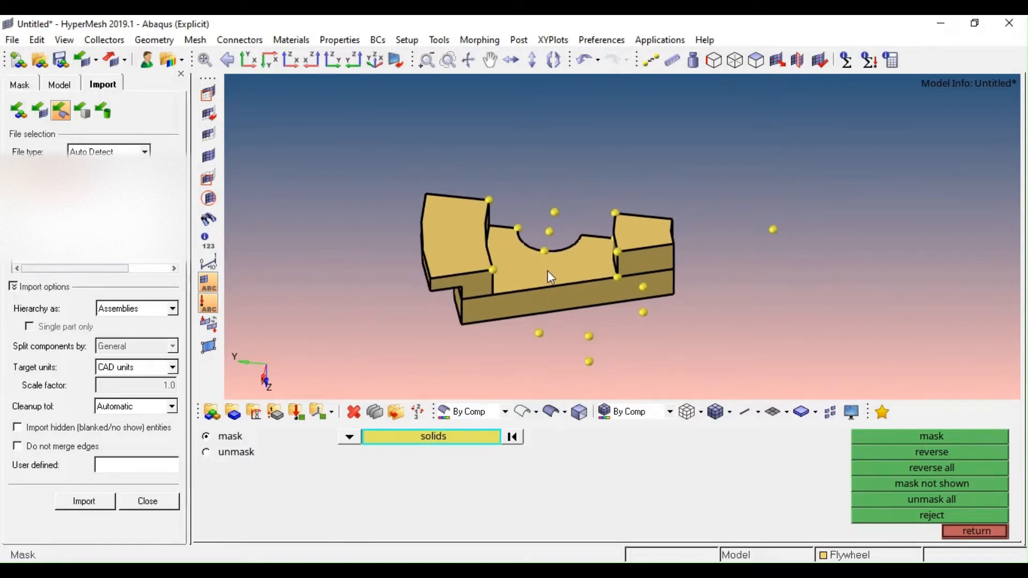
# - Mask the raised rim and hub solids to leave only the web solid displayed
pyautogui.keyDown('ctrl'); pyautogui.moveTo(512, 274); pyautogui.dragTo(492, 252, button='right'); pyautogui.keyUp('ctrl')
pyautogui.scroll(3, 491, 252)
pyautogui.scroll(-2, 491, 252)
pyautogui.moveTo(491, 252)
pyautogui.keyDown('ctrl'); pyautogui.mouseDown()
pyautogui.moveTo(508, 268)
pyautogui.moveTo(531, 256)
pyautogui.moveTo(512, 261)
pyautogui.mouseUp(); pyautogui.keyUp('ctrl')
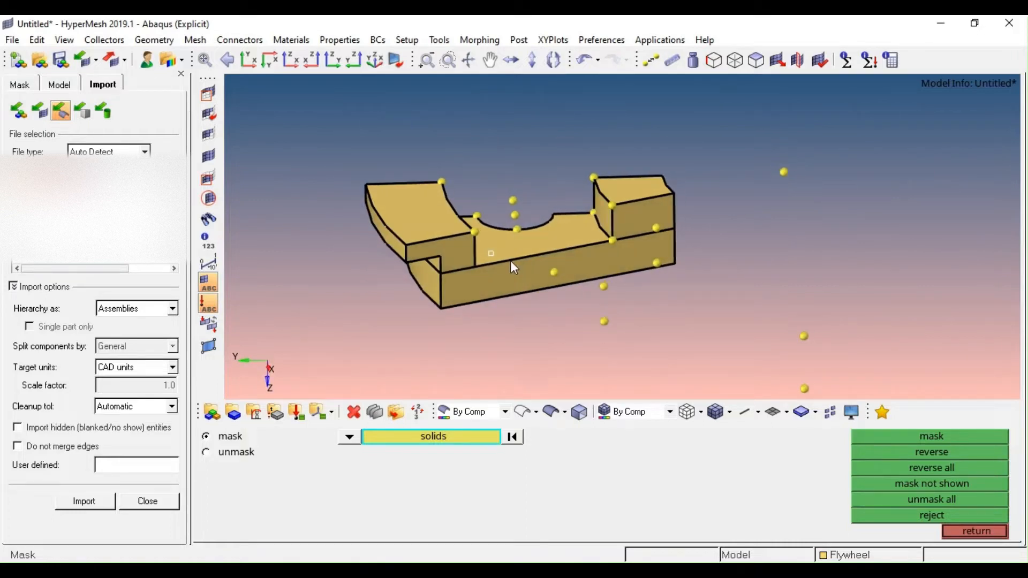
pyautogui.click(438, 233)
pyautogui.click(629, 225)
pyautogui.middleClick(621, 251)
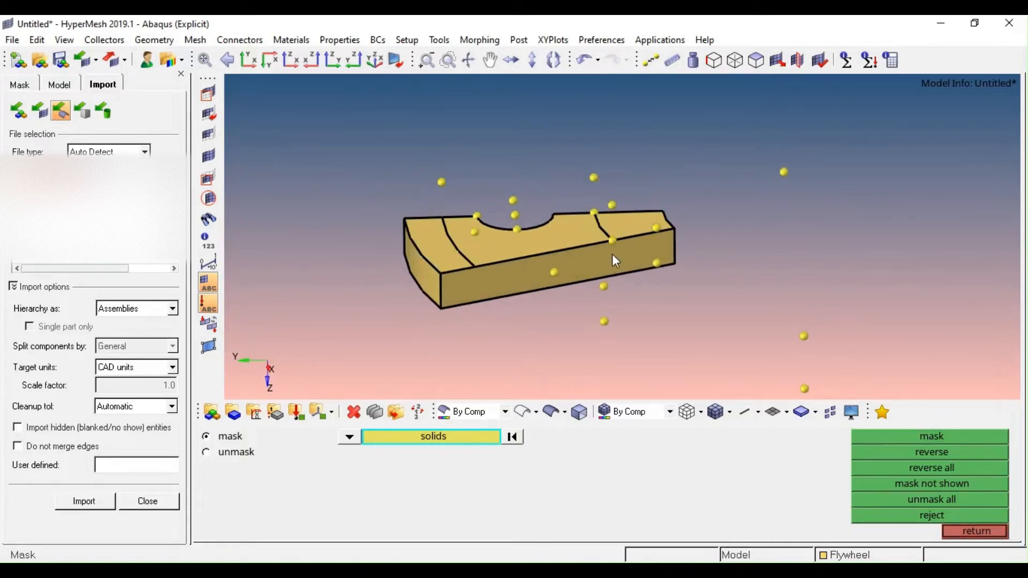
# - Batchmesh the three adjoining top faces of the web solid, using the QI optimize option with element size 2
pyautogui.keyDown('ctrl'); pyautogui.moveTo(612, 254); pyautogui.dragTo(604, 261, button='right'); pyautogui.keyUp('ctrl')
pyautogui.press('Escape')
pyautogui.press('F12')
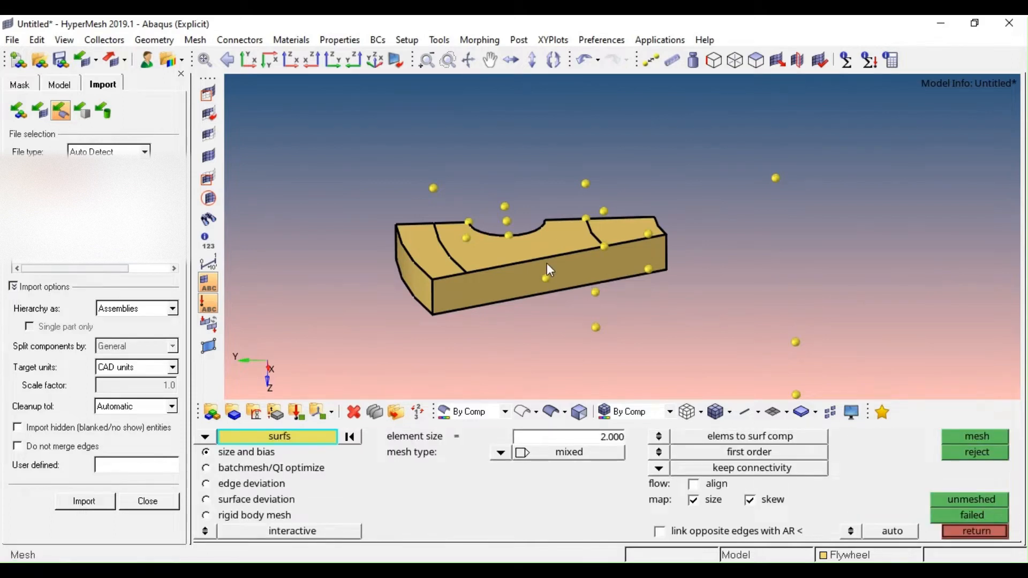
pyautogui.click(255, 469)
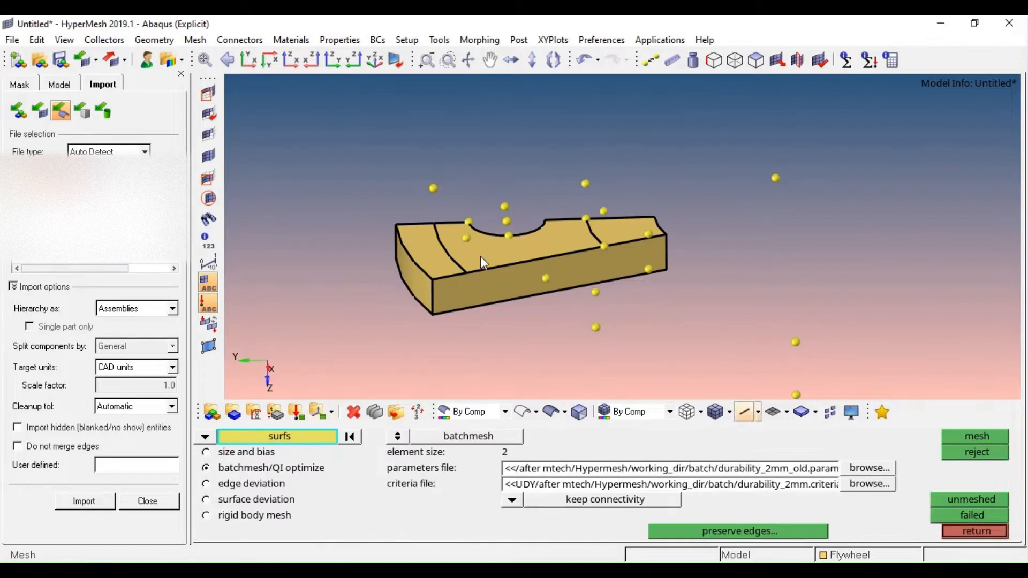
pyautogui.click(494, 252)
pyautogui.click(442, 262)
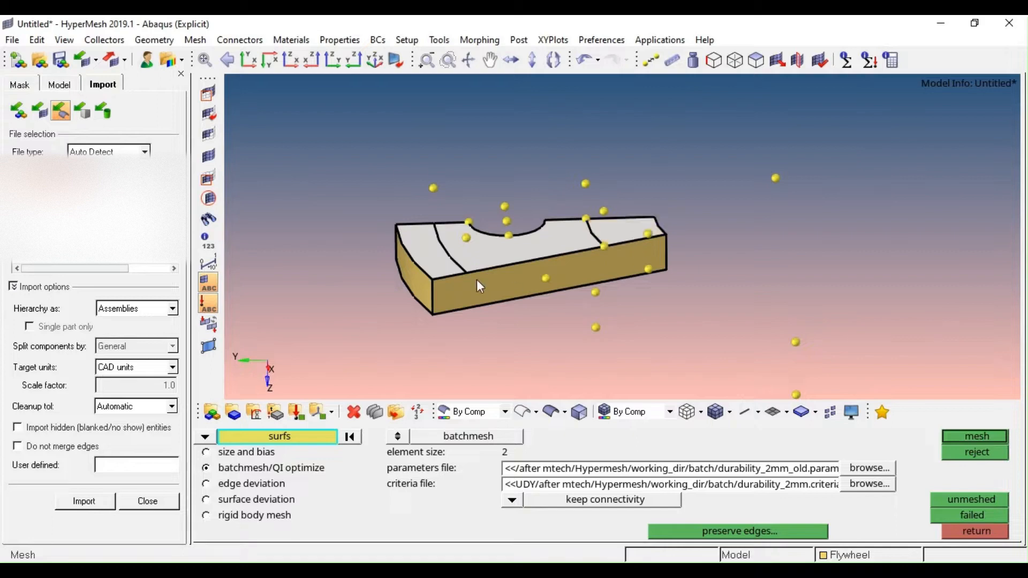
pyautogui.keyDown('ctrl'); pyautogui.moveTo(477, 280); pyautogui.dragTo(541, 291, button='right'); pyautogui.keyUp('ctrl')
pyautogui.keyDown('ctrl'); pyautogui.scroll(2, 542, 291); pyautogui.keyUp('ctrl')
pyautogui.middleClick(666, 243)
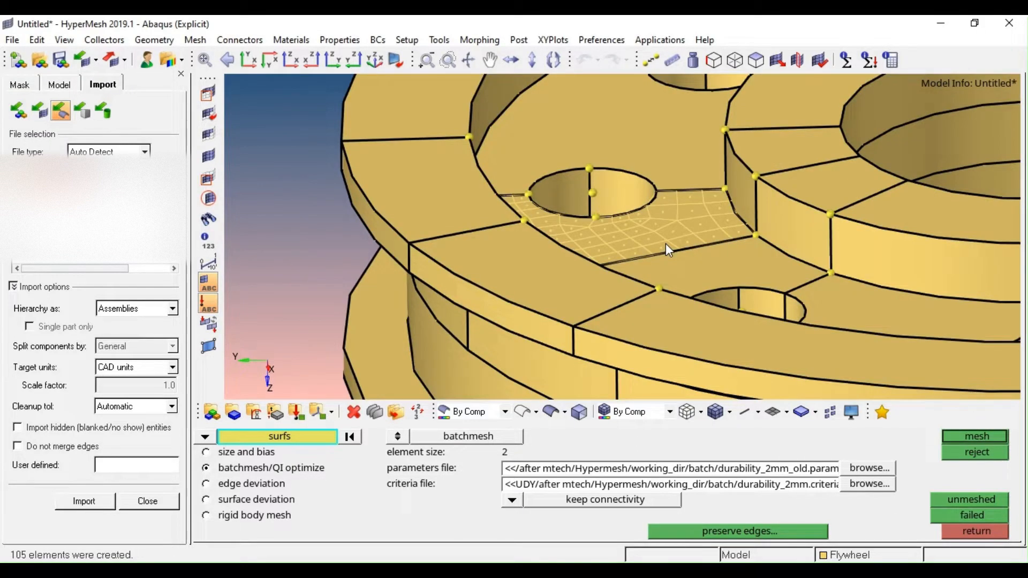
# - Restore the saved view1 with its mask and leave the meshing command
pyautogui.press('v')
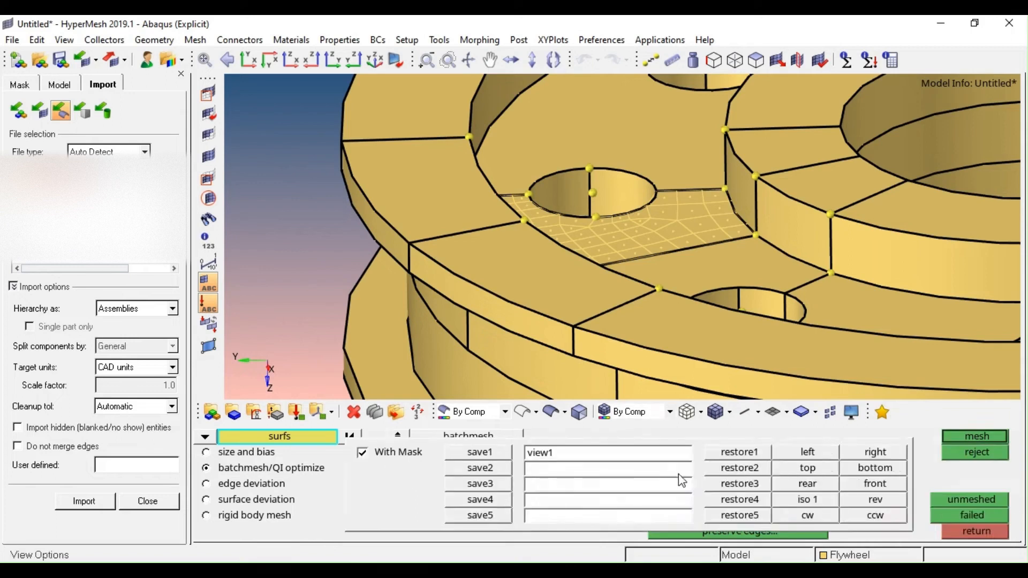
pyautogui.click(759, 455)
pyautogui.keyDown('ctrl'); pyautogui.moveTo(637, 271); pyautogui.dragTo(627, 272, button='right'); pyautogui.keyUp('ctrl')
pyautogui.press('Escape')
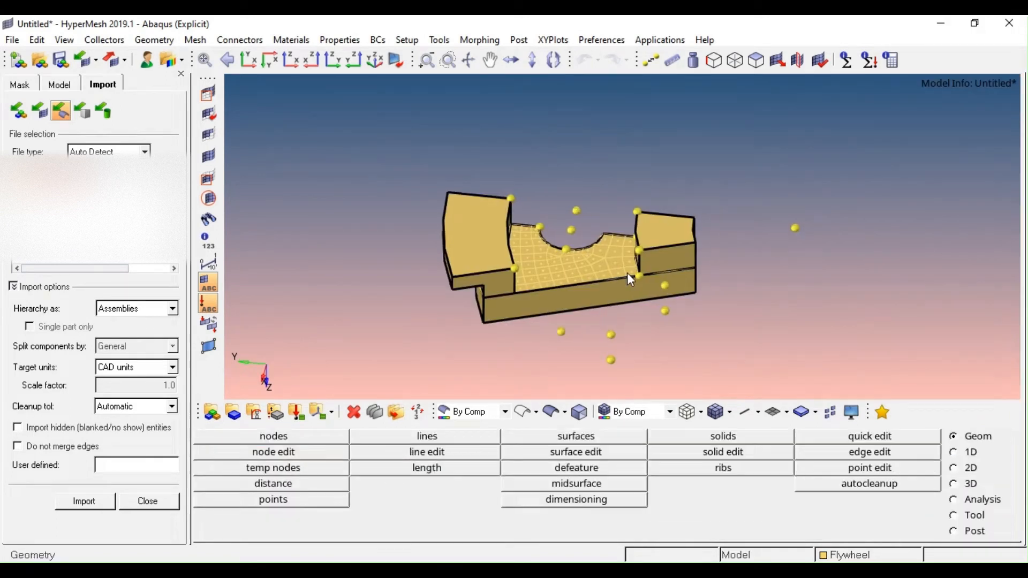
# - Show the geometry as wireframe and the elements shaded with mesh lines, and examine the mesh around the bolt hole
pyautogui.click(523, 415)
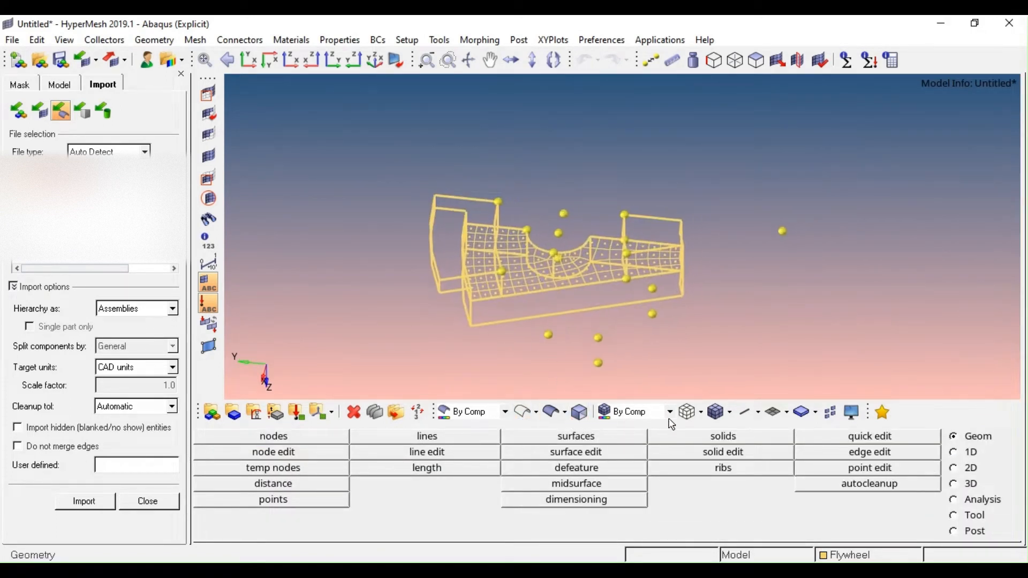
pyautogui.click(712, 418)
pyautogui.moveTo(569, 271)
pyautogui.keyDown('ctrl'); pyautogui.mouseDown()
pyautogui.moveTo(526, 280)
pyautogui.moveTo(523, 300)
pyautogui.moveTo(499, 272)
pyautogui.moveTo(535, 284)
pyautogui.moveTo(563, 256)
pyautogui.moveTo(519, 238)
pyautogui.moveTo(523, 252)
pyautogui.moveTo(525, 243)
pyautogui.moveTo(489, 270)
pyautogui.moveTo(558, 256)
pyautogui.mouseUp(); pyautogui.keyUp('ctrl')
pyautogui.scroll(5, 526, 279)
pyautogui.keyDown('ctrl'); pyautogui.moveTo(519, 327); pyautogui.dragTo(572, 304, button='right'); pyautogui.keyUp('ctrl')
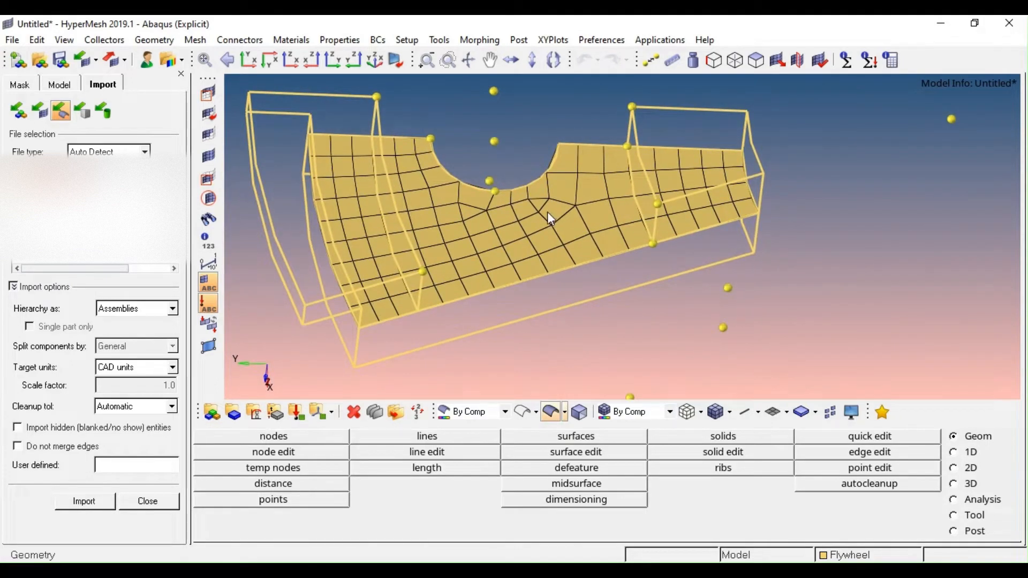
pyautogui.keyDown('ctrl'); pyautogui.moveTo(547, 211); pyautogui.dragTo(535, 194); pyautogui.keyUp('ctrl')
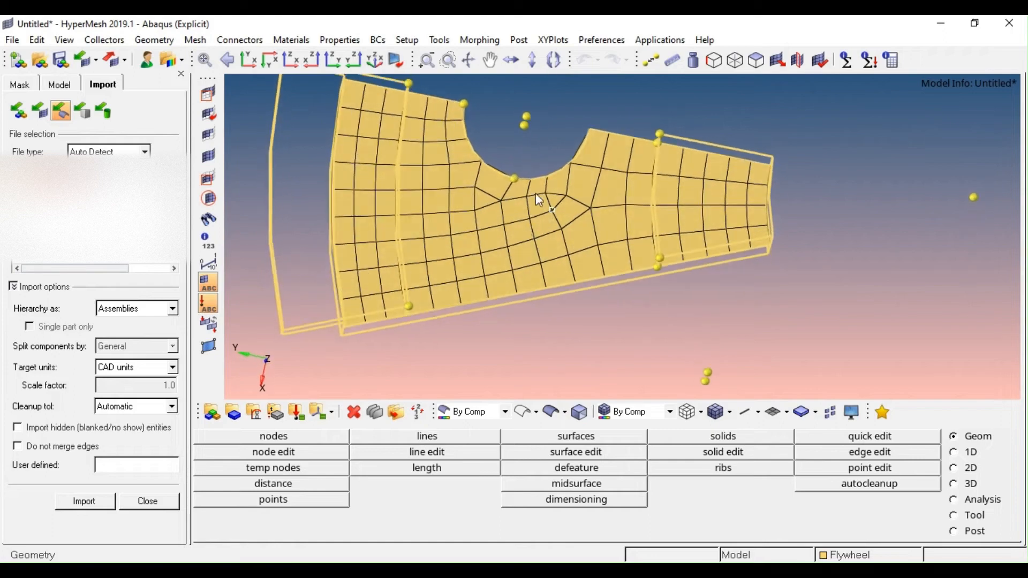
pyautogui.keyDown('ctrl'); pyautogui.scroll(2, 584, 194); pyautogui.keyUp('ctrl')
pyautogui.keyDown('ctrl'); pyautogui.scroll(-2, 584, 194); pyautogui.keyUp('ctrl')
pyautogui.keyDown('ctrl'); pyautogui.moveTo(578, 205); pyautogui.dragTo(548, 209, button='right'); pyautogui.keyUp('ctrl')
pyautogui.keyDown('ctrl'); pyautogui.scroll(2, 548, 209); pyautogui.keyUp('ctrl')
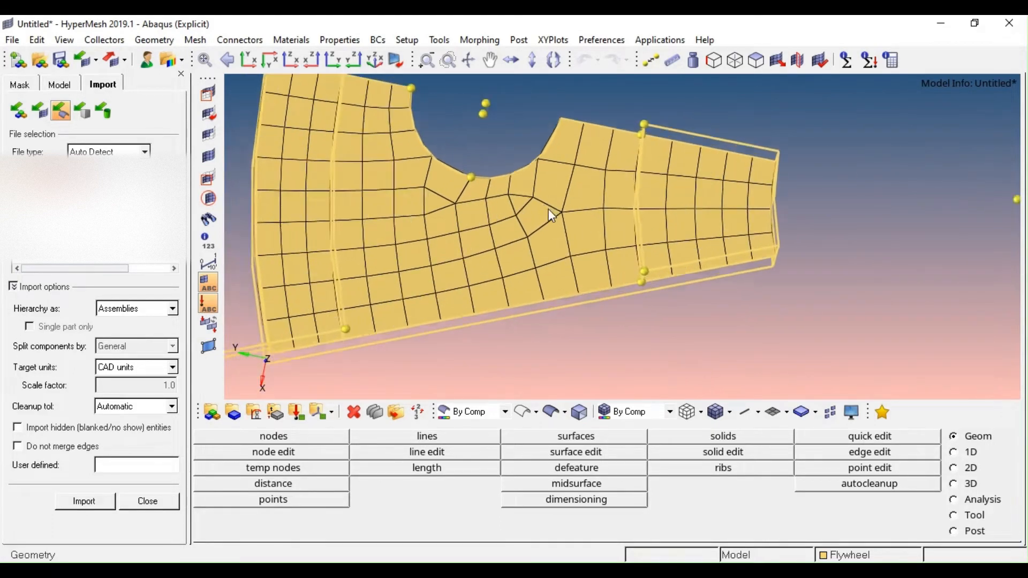
# - Remesh the web elements around the bolt hole interactively with size and bias, at element size 2 and mixed mesh type
pyautogui.press('F12')
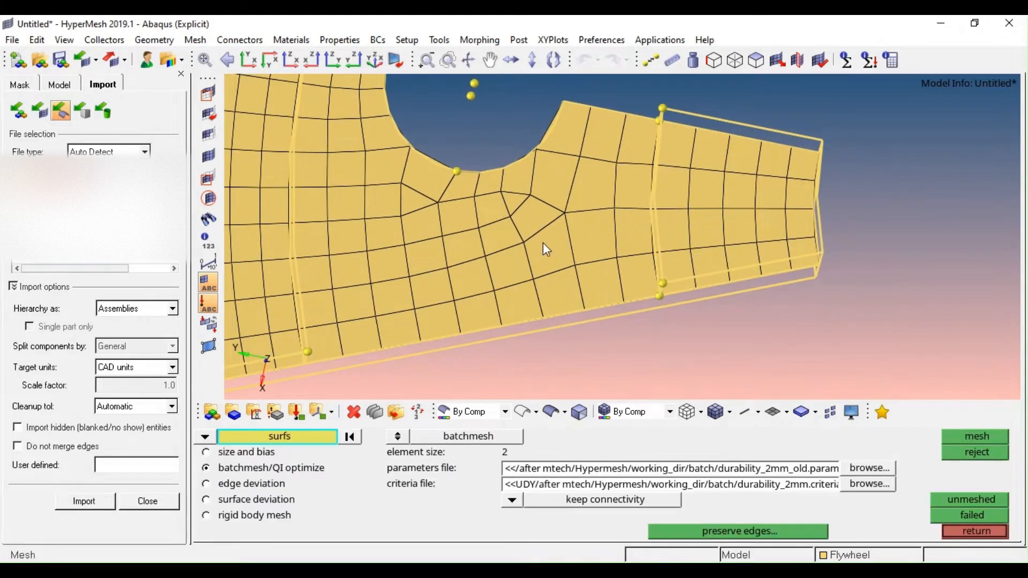
pyautogui.click(252, 452)
pyautogui.click(205, 436)
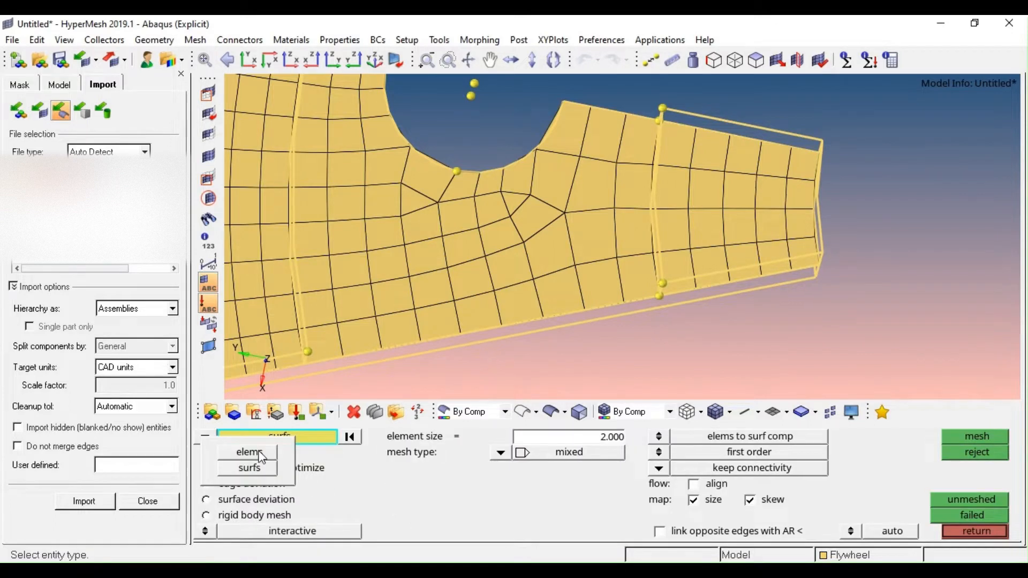
pyautogui.click(259, 452)
pyautogui.keyDown('ctrl'); pyautogui.moveTo(514, 211); pyautogui.dragTo(530, 228, button='right'); pyautogui.keyUp('ctrl')
pyautogui.keyDown('ctrl'); pyautogui.scroll(-2, 530, 229); pyautogui.keyUp('ctrl')
pyautogui.keyDown('shift'); pyautogui.moveTo(604, 120); pyautogui.dragTo(423, 265); pyautogui.keyUp('shift')
pyautogui.click(453, 276)
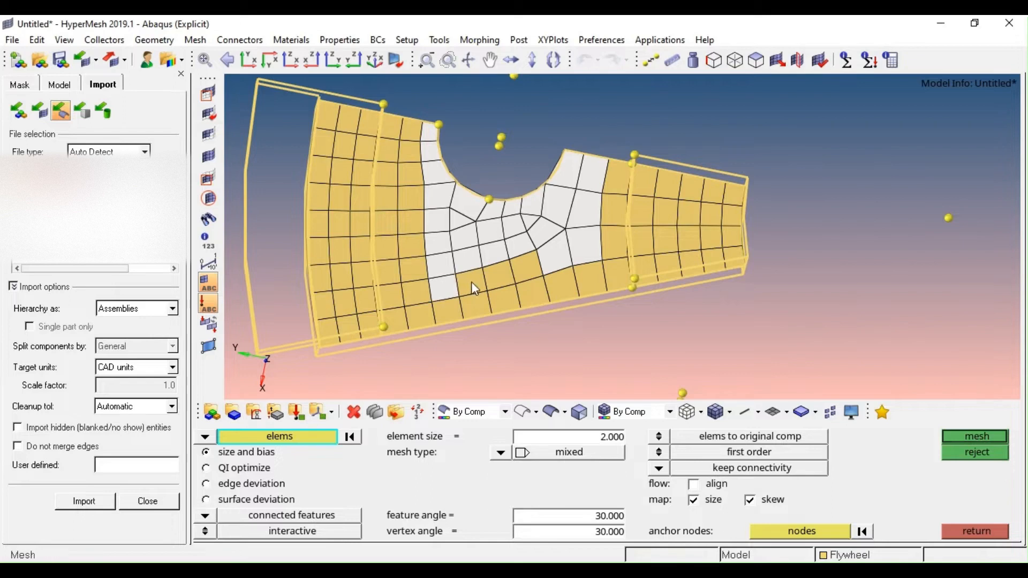
pyautogui.keyDown('shift'); pyautogui.moveTo(603, 272); pyautogui.dragTo(464, 324); pyautogui.keyUp('shift')
pyautogui.click(445, 312)
pyautogui.middleClick(496, 300)
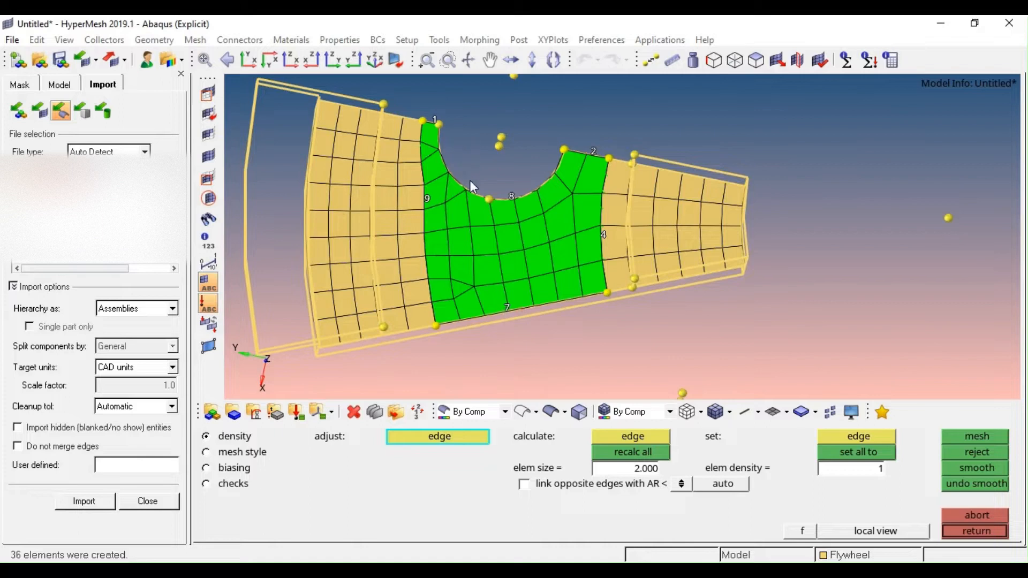
# - Try an element density of 9 on the bolt hole arc, then reject the trial mesh and leave meshing
pyautogui.click(509, 196)
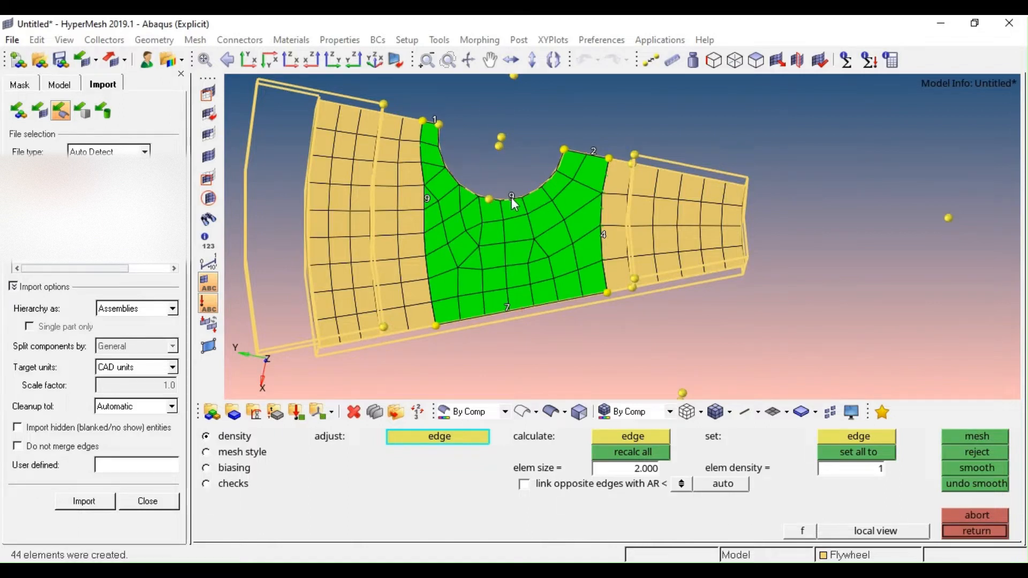
pyautogui.click(978, 451)
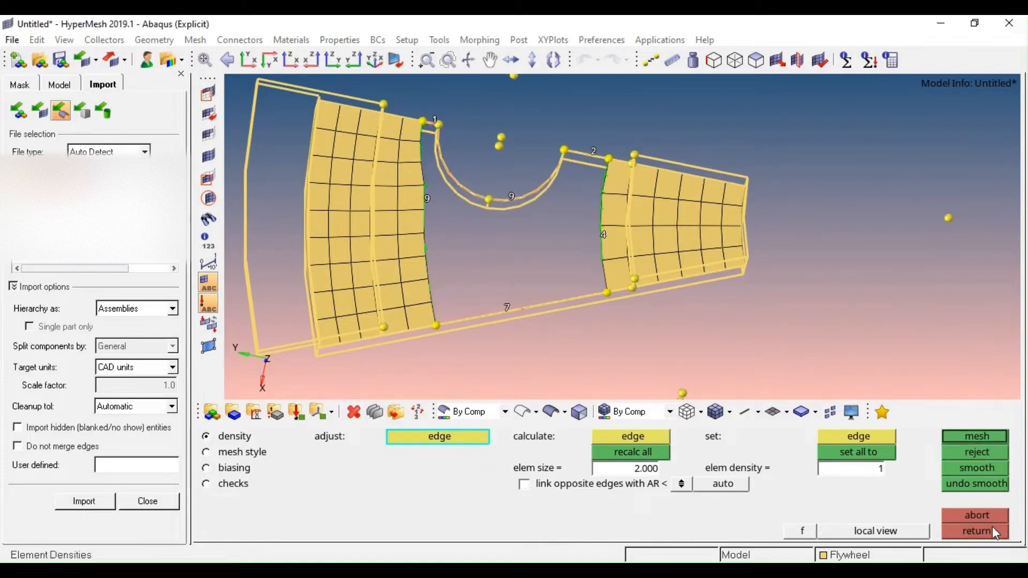
pyautogui.click(992, 527)
pyautogui.click(993, 532)
# - Remesh the elements between the bolt hole and the sector's outer edge interactively with size and bias, at element size 2
pyautogui.keyDown('ctrl'); pyautogui.moveTo(534, 228); pyautogui.dragTo(814, 234, button='right'); pyautogui.keyUp('ctrl')
pyautogui.keyDown('ctrl'); pyautogui.scroll(2, 755, 232); pyautogui.keyUp('ctrl')
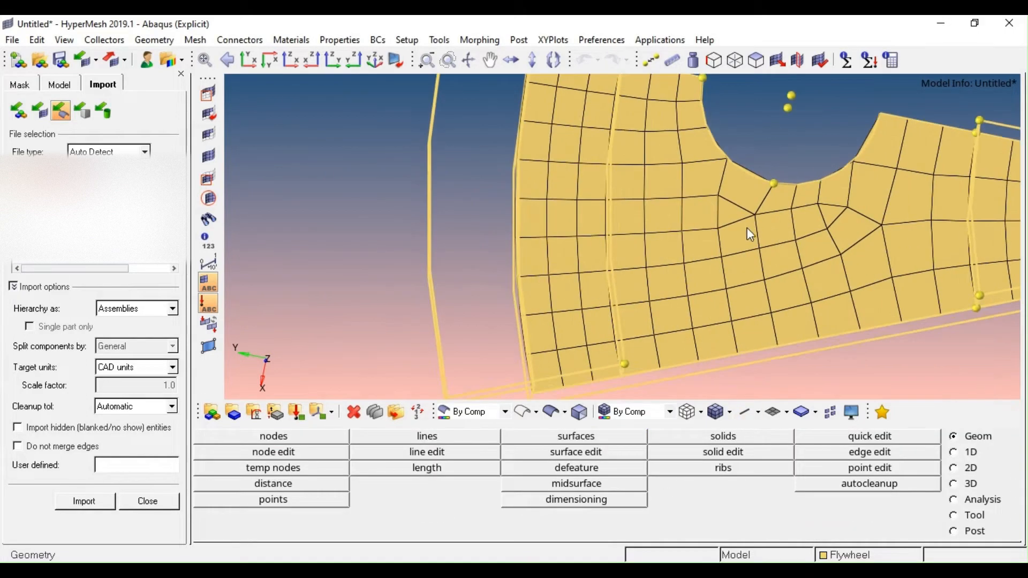
pyautogui.keyDown('ctrl'); pyautogui.moveTo(748, 230); pyautogui.dragTo(737, 223, button='right'); pyautogui.keyUp('ctrl')
pyautogui.press('F12')
pyautogui.keyDown('shift'); pyautogui.moveTo(750, 156); pyautogui.dragTo(501, 272); pyautogui.keyUp('shift')
pyautogui.keyDown('shift'); pyautogui.moveTo(656, 249); pyautogui.dragTo(501, 306); pyautogui.keyUp('shift')
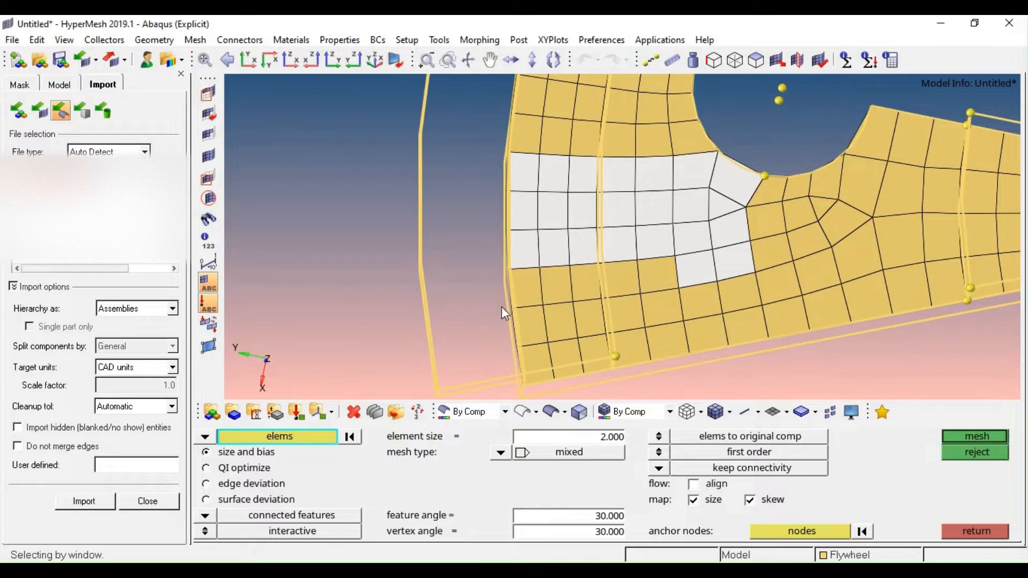
pyautogui.middleClick(575, 271)
# - Adjust the patch's edge densities to 4 on the outer edge and 2 on the bolt hole arc, and accept the mesh
pyautogui.rightClick(511, 217)
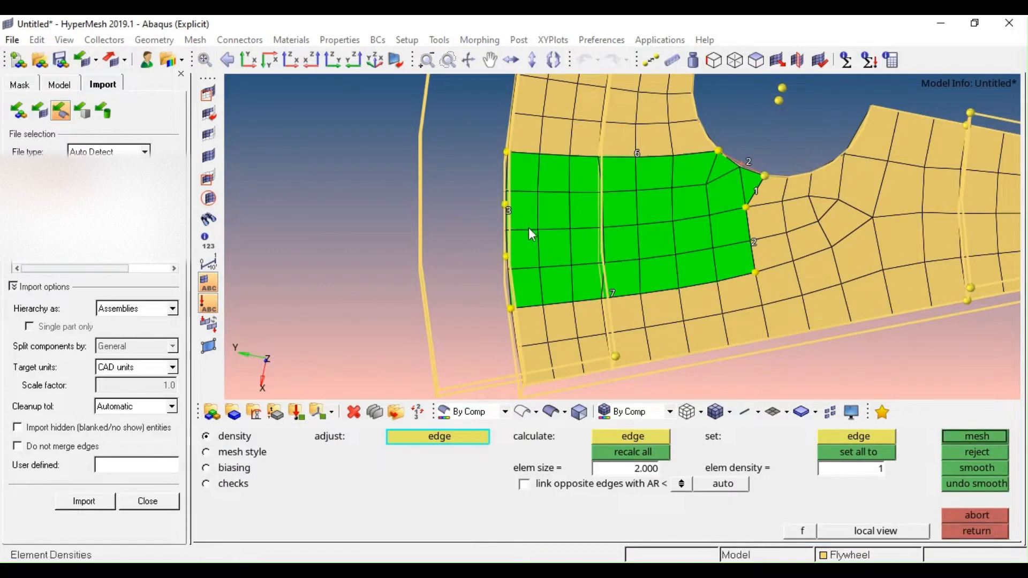
pyautogui.click(748, 165)
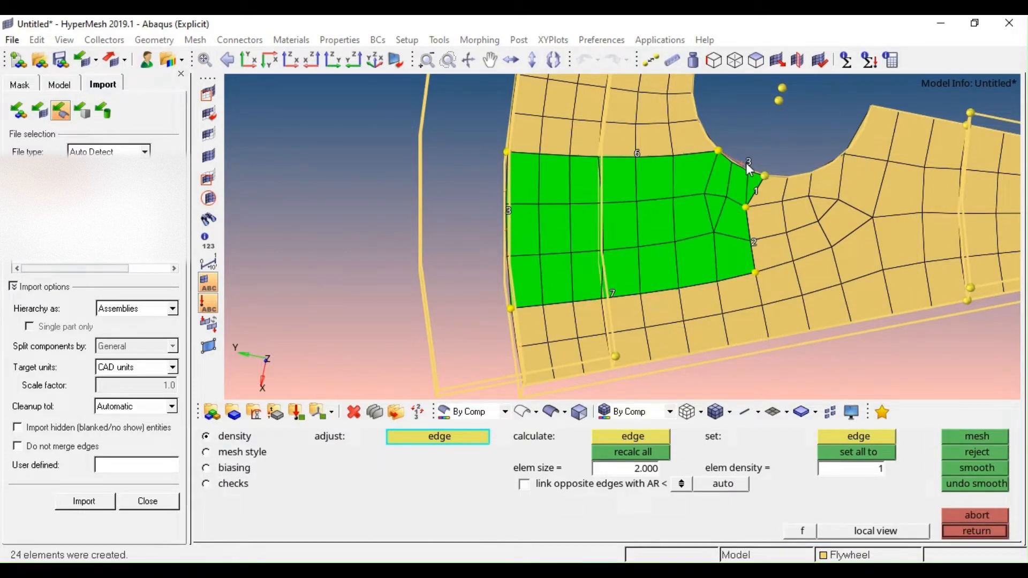
pyautogui.click(508, 214)
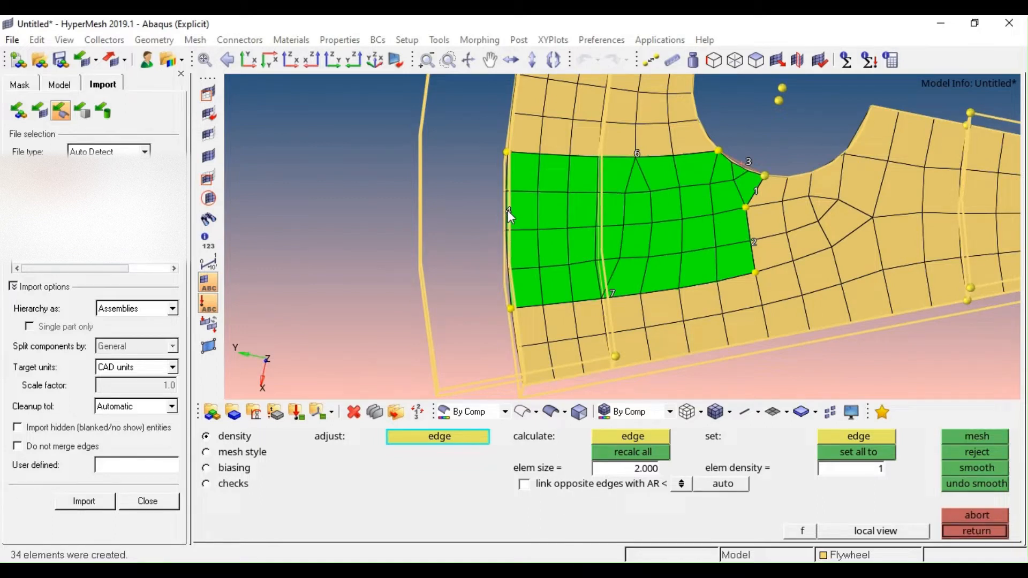
pyautogui.rightClick(749, 163)
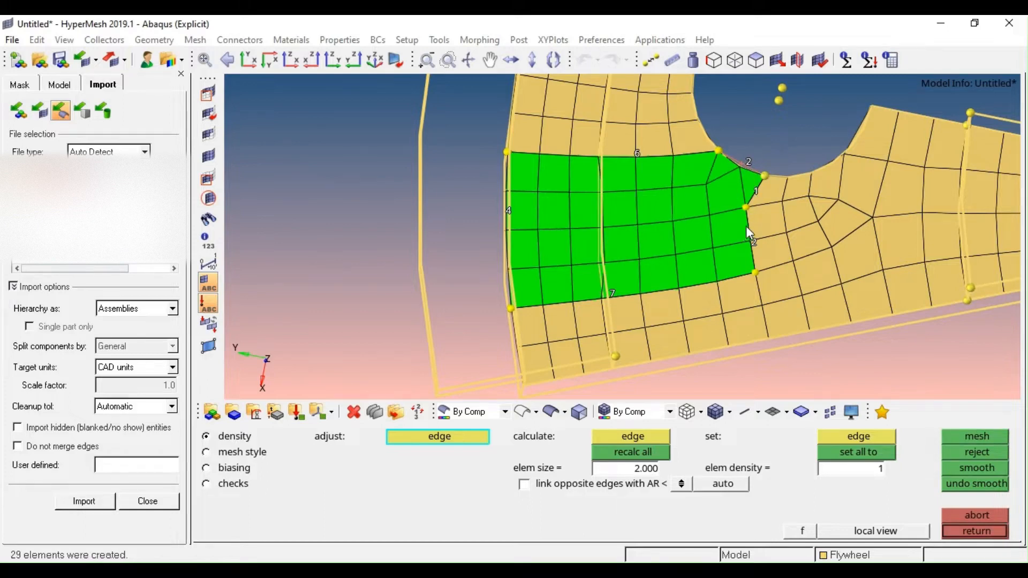
pyautogui.keyDown('ctrl'); pyautogui.moveTo(747, 226); pyautogui.dragTo(645, 230, button='right'); pyautogui.keyUp('ctrl')
pyautogui.keyDown('ctrl'); pyautogui.scroll(3, 724, 216); pyautogui.keyUp('ctrl')
pyautogui.press('Escape')
# - Remesh the block of elements along the bolt hole's outer-side arc interactively, at element size 2 and mixed mesh type
pyautogui.keyDown('ctrl'); pyautogui.scroll(3, 645, 230); pyautogui.keyUp('ctrl')
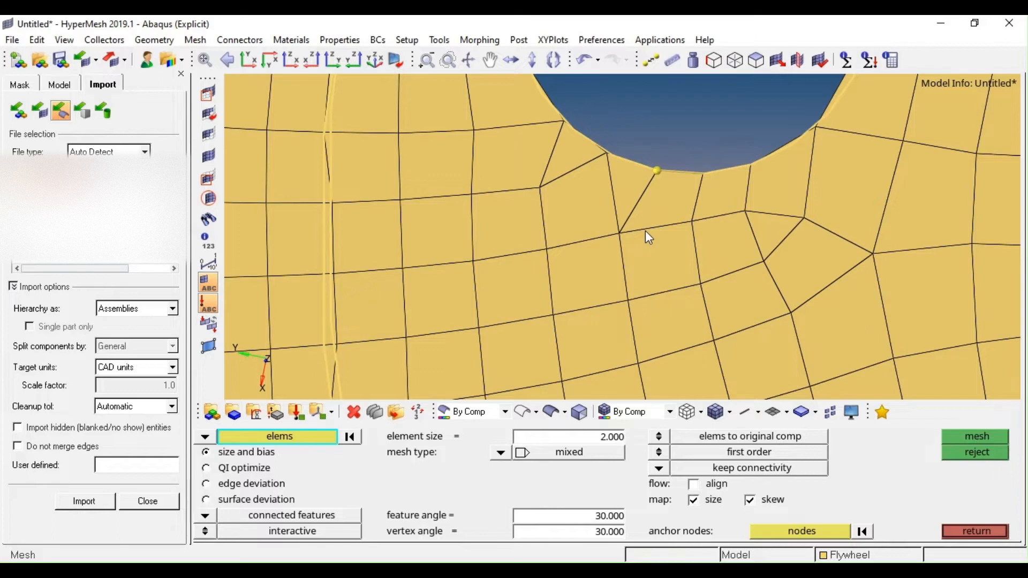
pyautogui.keyDown('shift'); pyautogui.moveTo(672, 92); pyautogui.dragTo(486, 324); pyautogui.keyUp('shift')
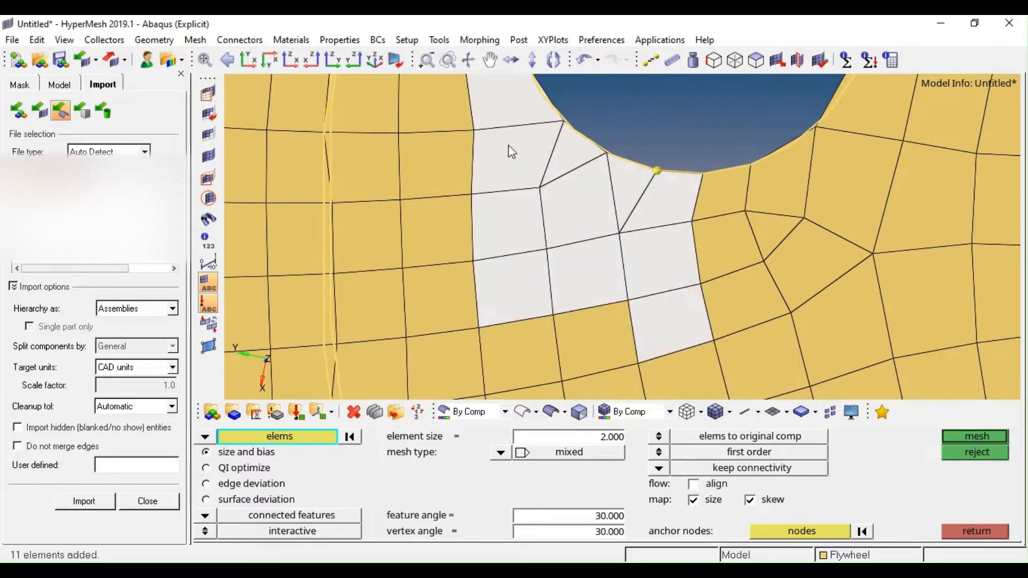
pyautogui.click(493, 347)
pyautogui.middleClick(616, 308)
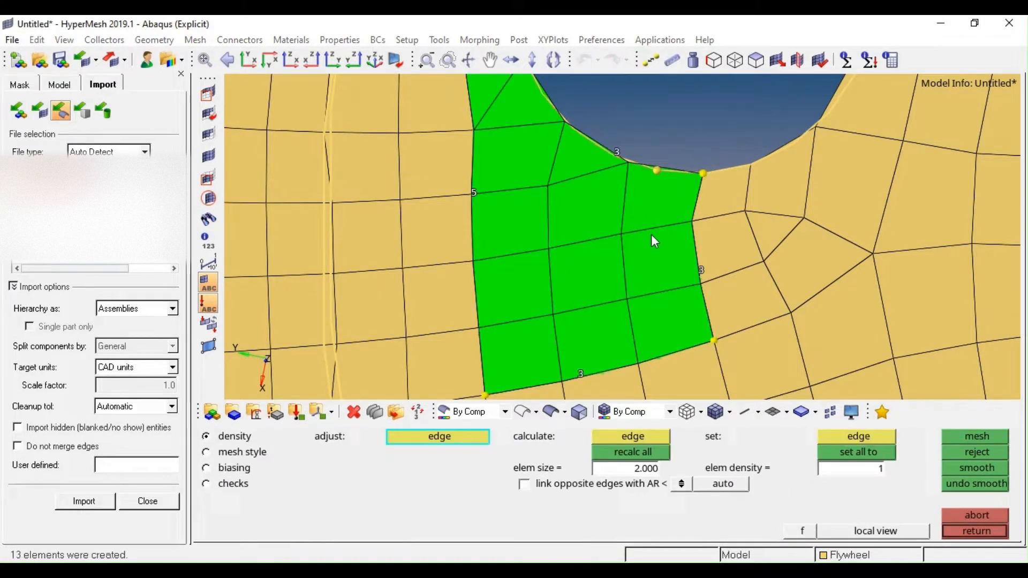
# - Set the element density on this patch's bolt hole arc to 4, remesh it and accept the result
pyautogui.click(616, 155)
pyautogui.scroll(-3, 626, 194)
pyautogui.scroll(2, 596, 240)
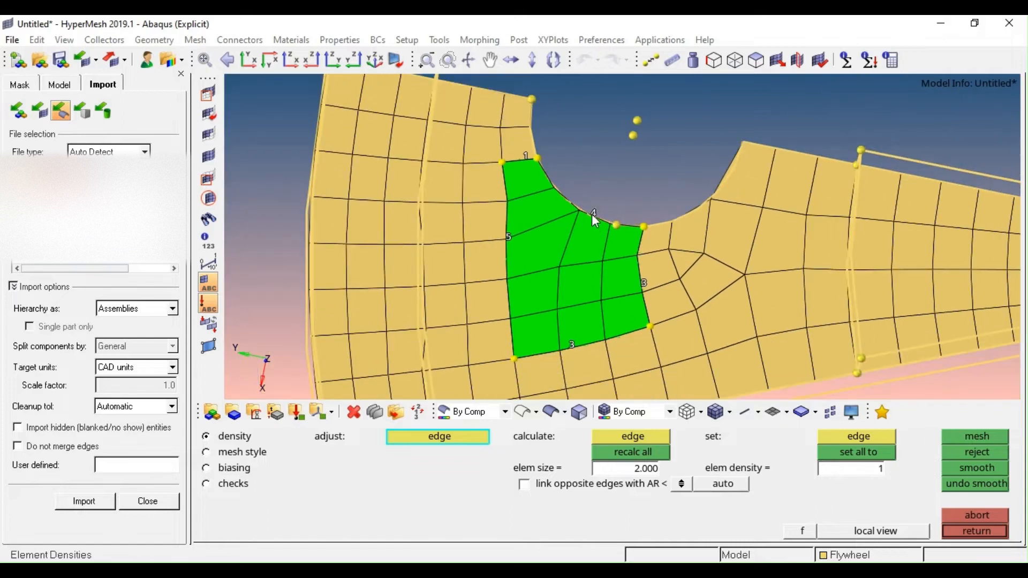
pyautogui.click(592, 214)
pyautogui.middleClick(593, 214)
pyautogui.rightClick(592, 215)
pyautogui.middleClick(592, 215)
pyautogui.moveTo(592, 214)
pyautogui.keyDown('ctrl'); pyautogui.mouseDown(button='right')
pyautogui.moveTo(589, 251)
pyautogui.moveTo(576, 257)
pyautogui.moveTo(560, 241)
pyautogui.moveTo(575, 235)
pyautogui.mouseUp(button='right'); pyautogui.keyUp('ctrl')
pyautogui.middleClick(589, 231)
# - Try remeshing the elements between the bolt hole's hub-side arc and the hub boundary interactively at element size 2
pyautogui.keyDown('ctrl'); pyautogui.scroll(2, 589, 232); pyautogui.keyUp('ctrl')
pyautogui.keyDown('ctrl'); pyautogui.scroll(-2, 587, 235); pyautogui.keyUp('ctrl')
pyautogui.keyDown('ctrl'); pyautogui.scroll(-3, 576, 257); pyautogui.keyUp('ctrl')
pyautogui.keyDown('ctrl'); pyautogui.scroll(4, 577, 234); pyautogui.keyUp('ctrl')
pyautogui.keyDown('ctrl'); pyautogui.scroll(-1, 577, 234); pyautogui.keyUp('ctrl')
pyautogui.moveTo(523, 242)
pyautogui.keyDown('ctrl'); pyautogui.mouseDown()
pyautogui.moveTo(540, 335)
pyautogui.moveTo(512, 204)
pyautogui.mouseUp(); pyautogui.keyUp('ctrl')
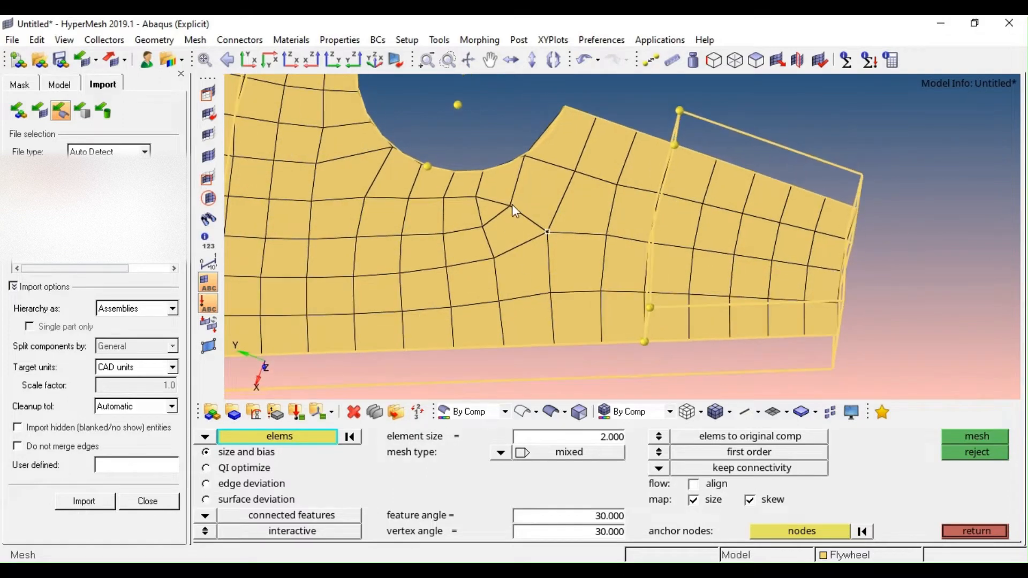
pyautogui.keyDown('ctrl'); pyautogui.scroll(3, 512, 204); pyautogui.keyUp('ctrl')
pyautogui.keyDown('shift'); pyautogui.moveTo(592, 110); pyautogui.dragTo(394, 373); pyautogui.keyUp('shift')
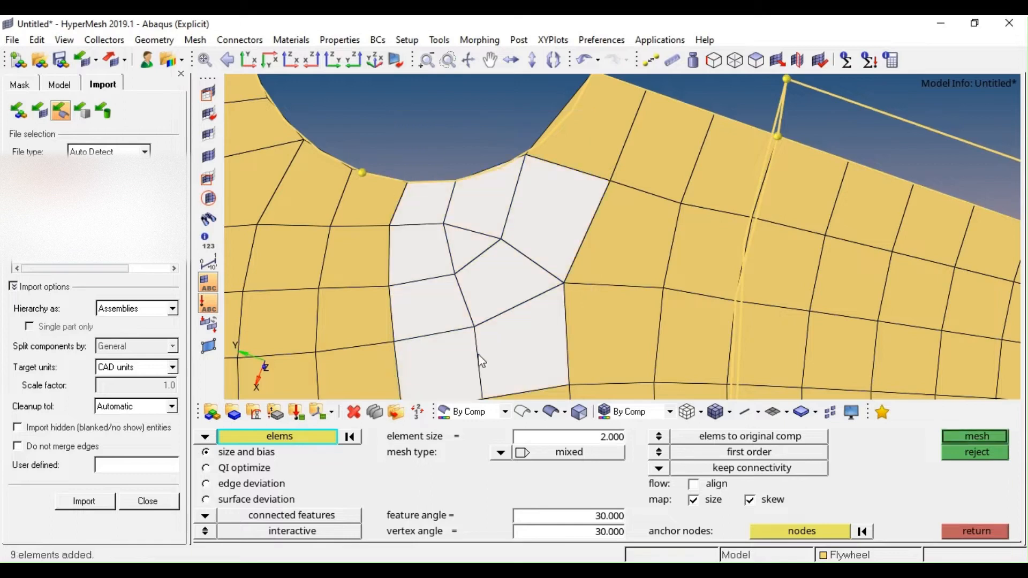
pyautogui.keyDown('ctrl'); pyautogui.moveTo(568, 362); pyautogui.dragTo(563, 309, button='right'); pyautogui.keyUp('ctrl')
pyautogui.click(604, 286)
pyautogui.click(610, 200)
pyautogui.click(637, 110)
pyautogui.click(582, 99)
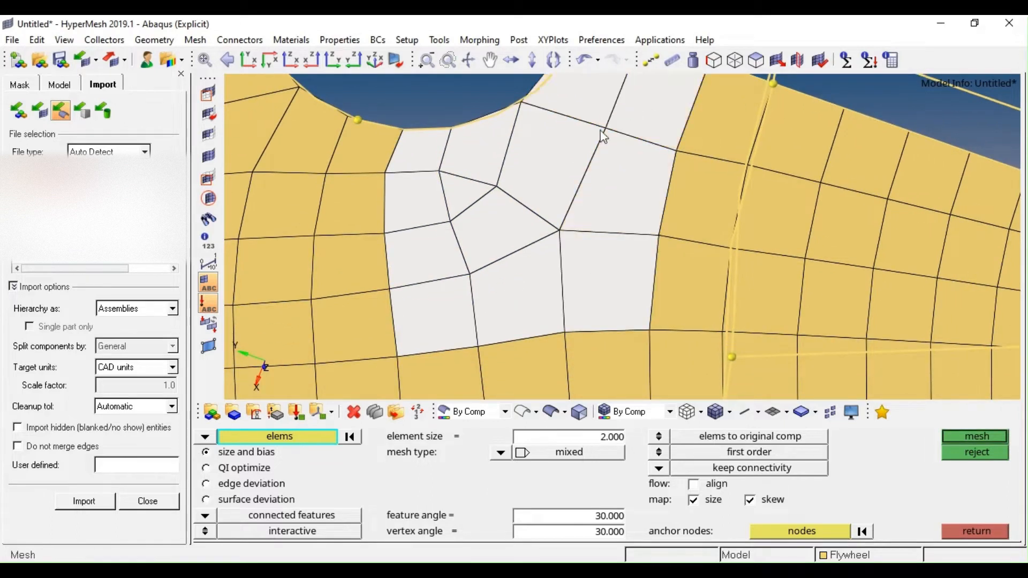
pyautogui.middleClick(600, 132)
# - Try densities of 5 and 4 on the hub-side bolt hole arc, then undo this remesh
pyautogui.keyDown('ctrl'); pyautogui.moveTo(553, 104); pyautogui.dragTo(582, 184, button='right'); pyautogui.keyUp('ctrl')
pyautogui.click(568, 168)
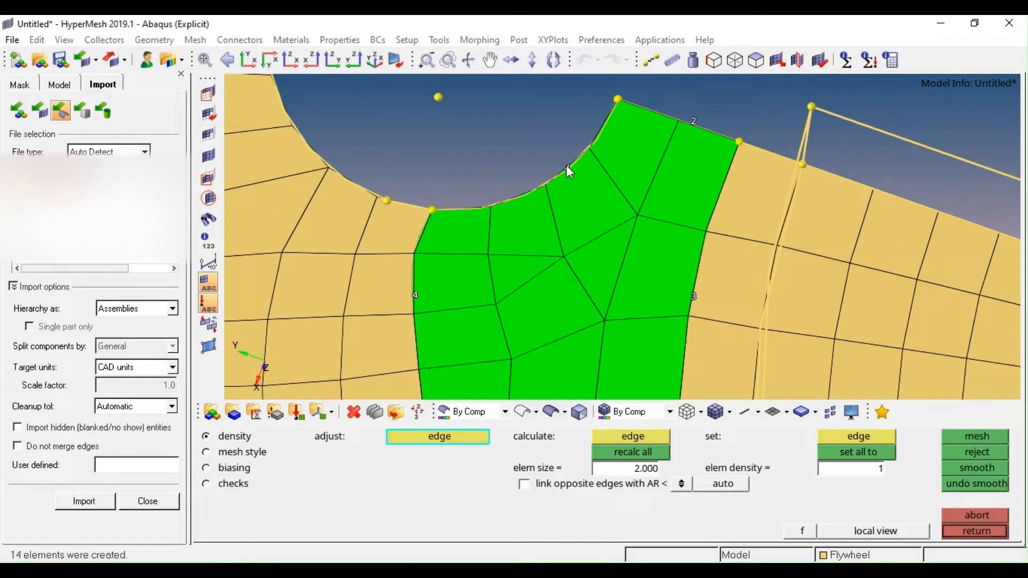
pyautogui.click(567, 168)
pyautogui.middleClick(568, 169)
pyautogui.rightClick(567, 168)
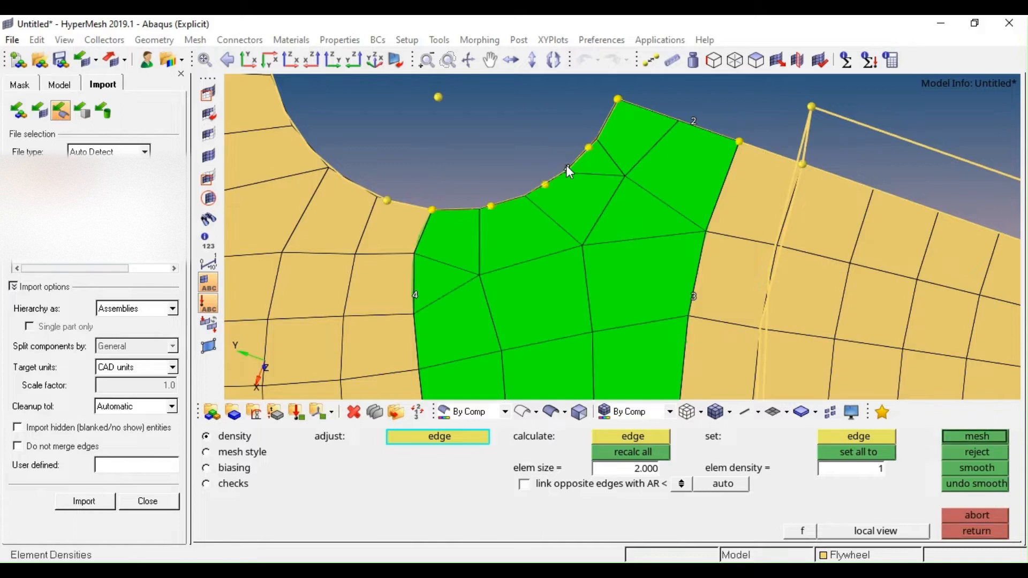
pyautogui.middleClick(568, 168)
pyautogui.keyDown('ctrl'); pyautogui.moveTo(674, 280); pyautogui.dragTo(581, 228, button='right'); pyautogui.keyUp('ctrl')
pyautogui.keyDown('ctrl'); pyautogui.scroll(-3, 616, 210); pyautogui.keyUp('ctrl')
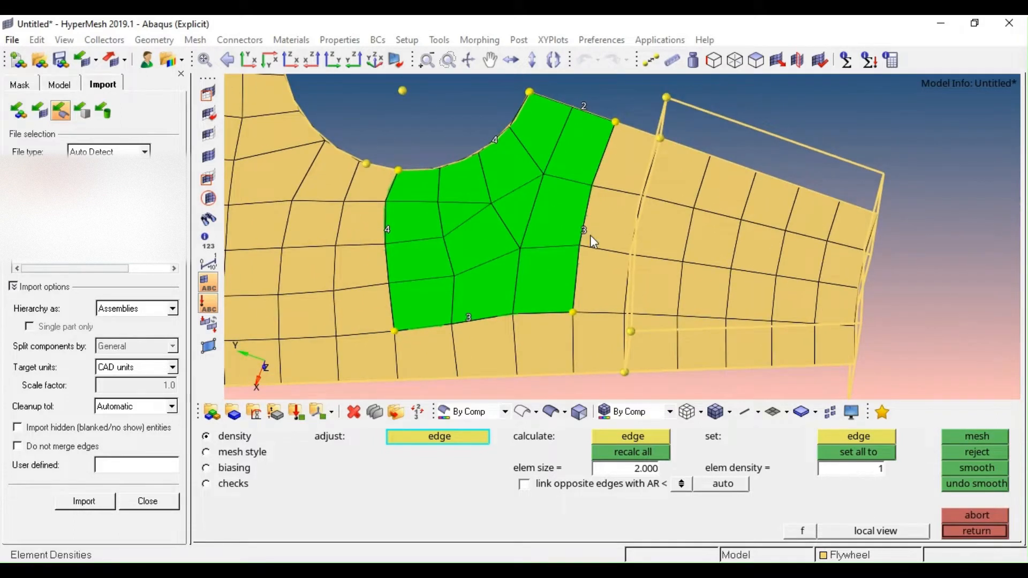
pyautogui.press('Escape')
pyautogui.hotkey('ctrl', 'z')
pyautogui.press('Escape')
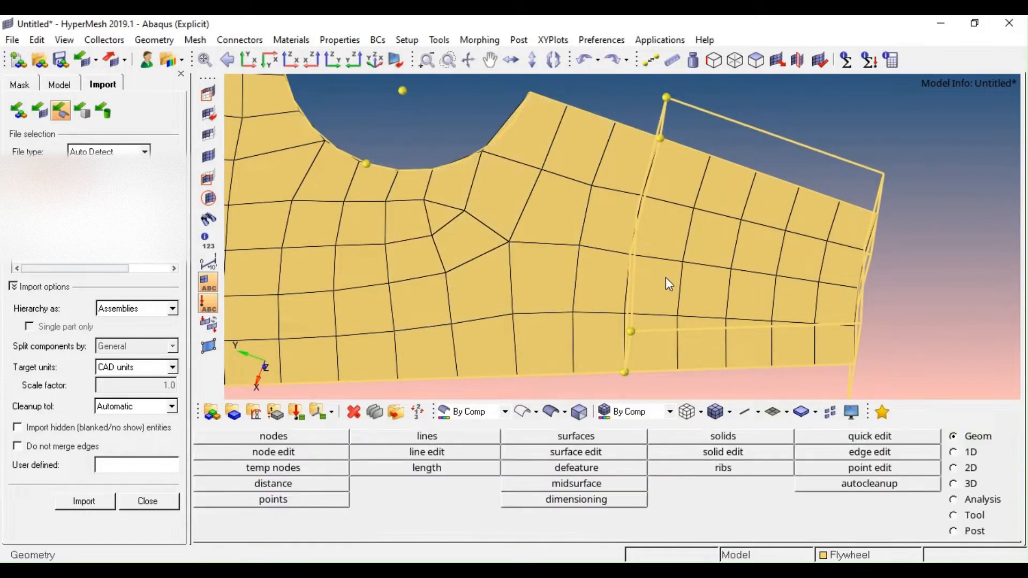
# - Remesh the elements from the bolt hole to the hub end interactively at element size 2, excluding the row along the hole-side cut edge
pyautogui.press('F12')
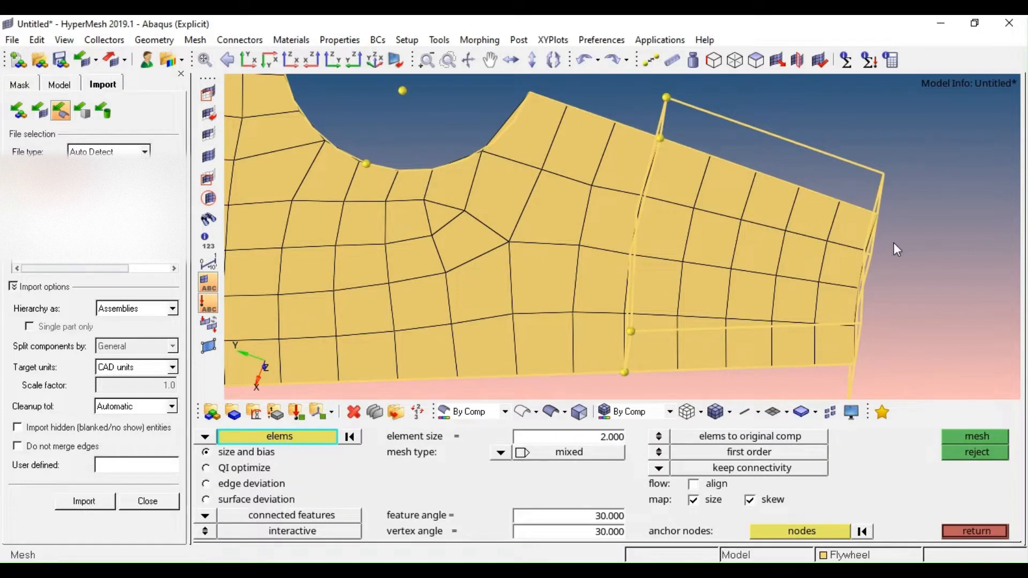
pyautogui.keyDown('shift'); pyautogui.moveTo(894, 243); pyautogui.dragTo(450, 338); pyautogui.keyUp('shift')
pyautogui.keyDown('ctrl'); pyautogui.moveTo(456, 229); pyautogui.dragTo(465, 196, button='right'); pyautogui.keyUp('ctrl')
pyautogui.keyDown('shift'); pyautogui.moveTo(458, 159); pyautogui.dragTo(701, 326); pyautogui.keyUp('shift')
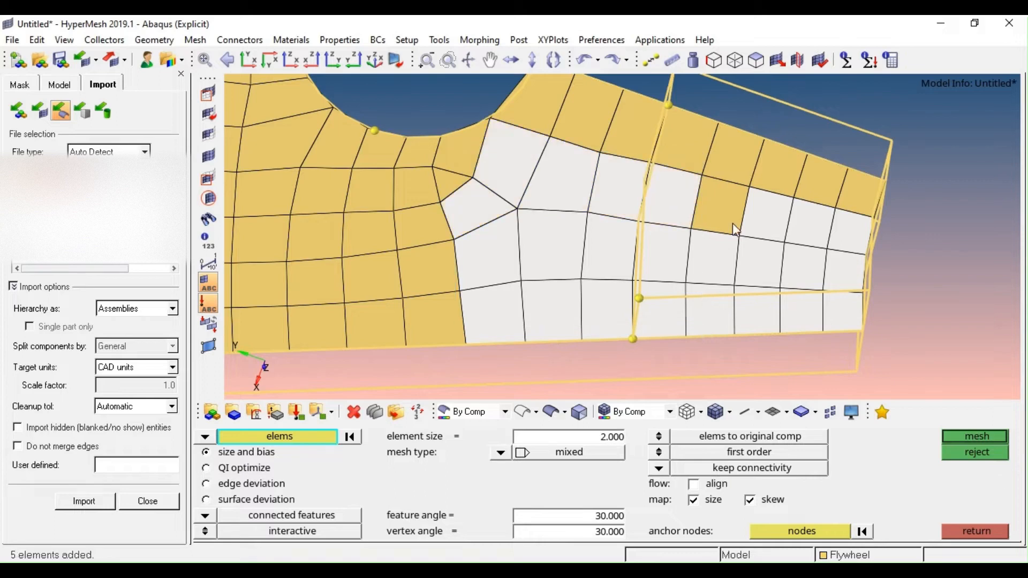
pyautogui.click(445, 152)
pyautogui.click(447, 185)
pyautogui.middleClick(684, 241)
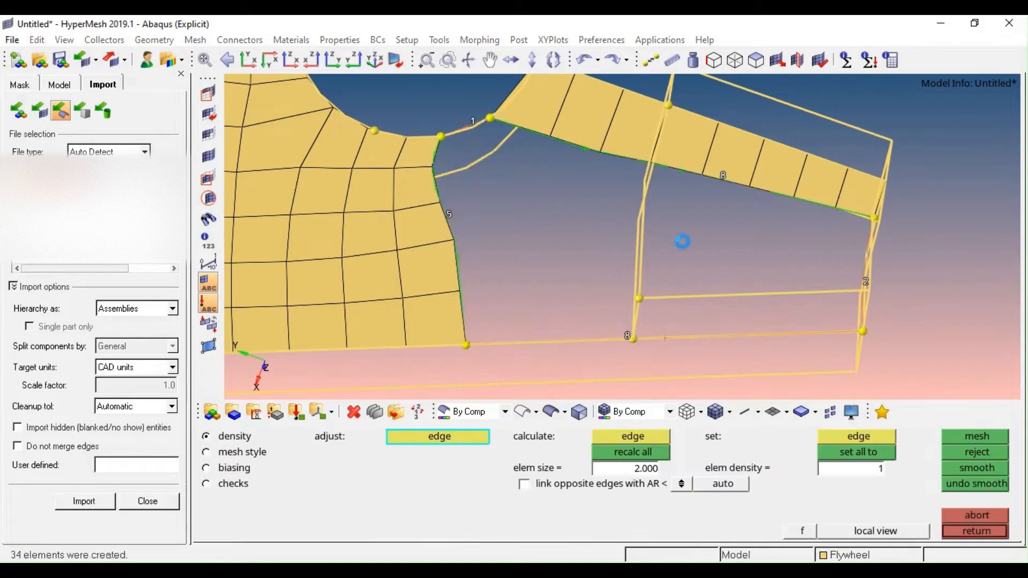
# - Set the edge densities to 5 on the hub end and 9 on the long straight edge, then remesh and accept the patch
pyautogui.click(865, 282)
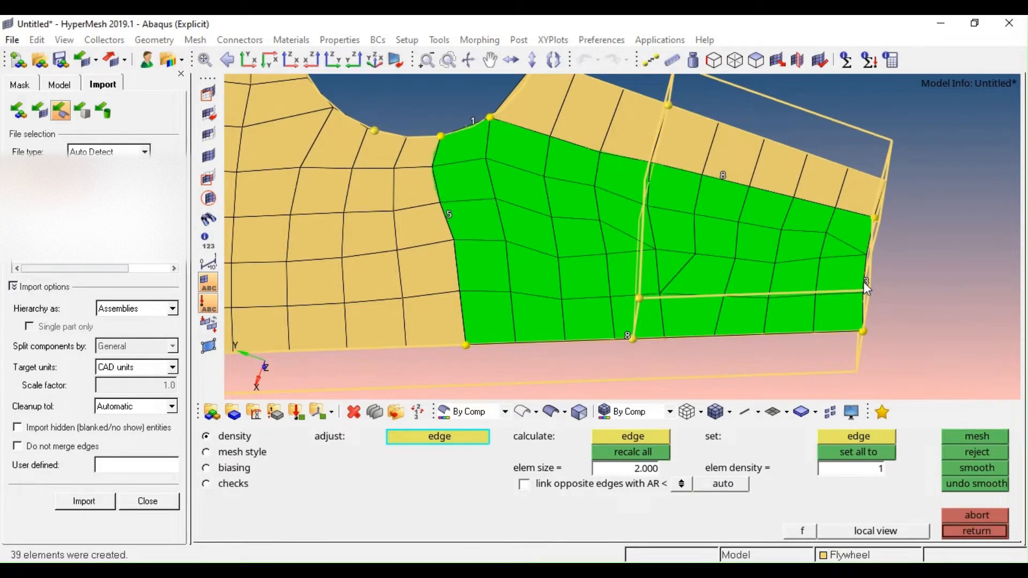
pyautogui.click(864, 282)
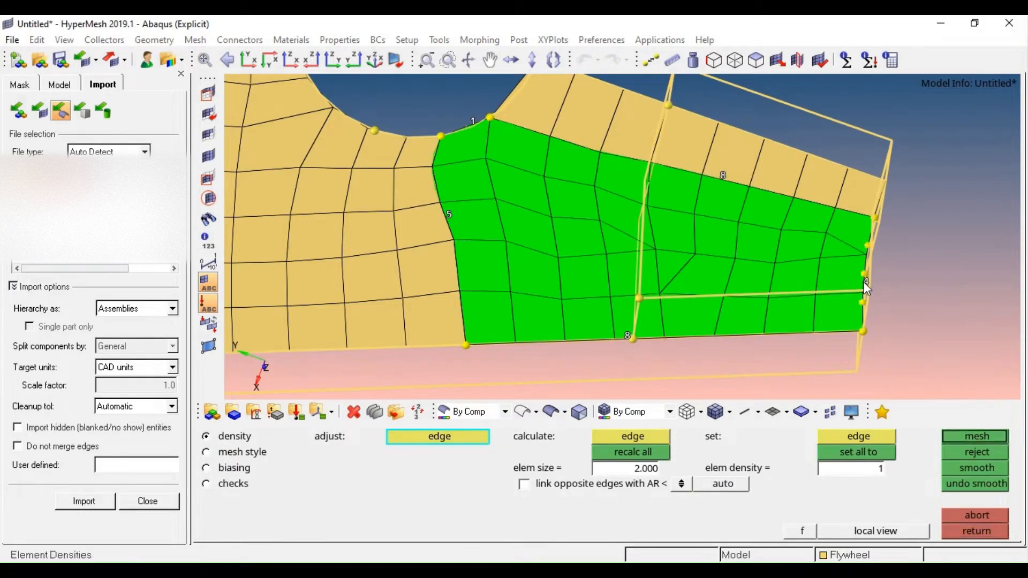
pyautogui.click(622, 332)
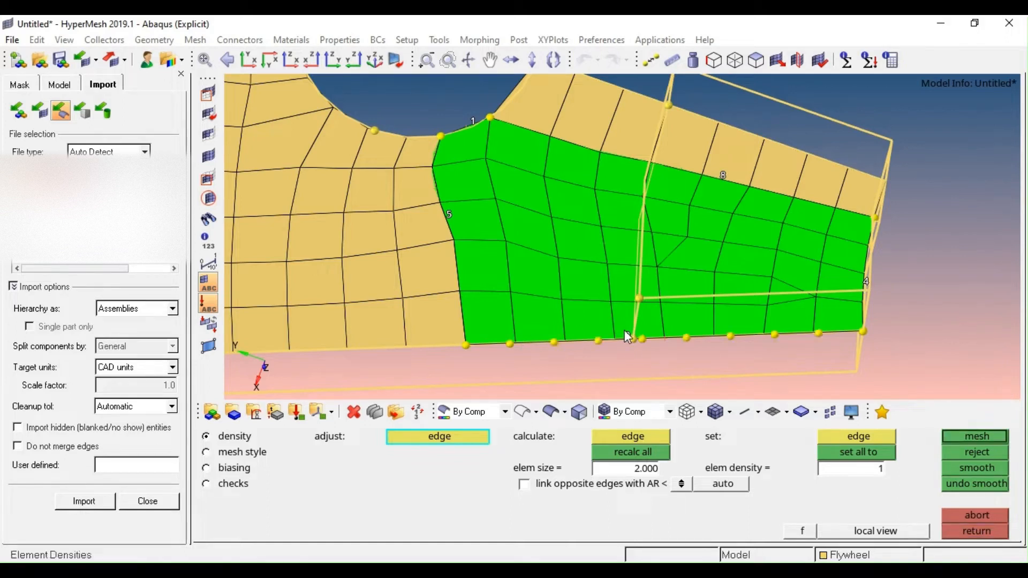
pyautogui.click(866, 281)
pyautogui.middleClick(866, 281)
pyautogui.keyDown('ctrl'); pyautogui.moveTo(860, 302); pyautogui.dragTo(848, 272, button='right'); pyautogui.keyUp('ctrl')
pyautogui.press('Escape')
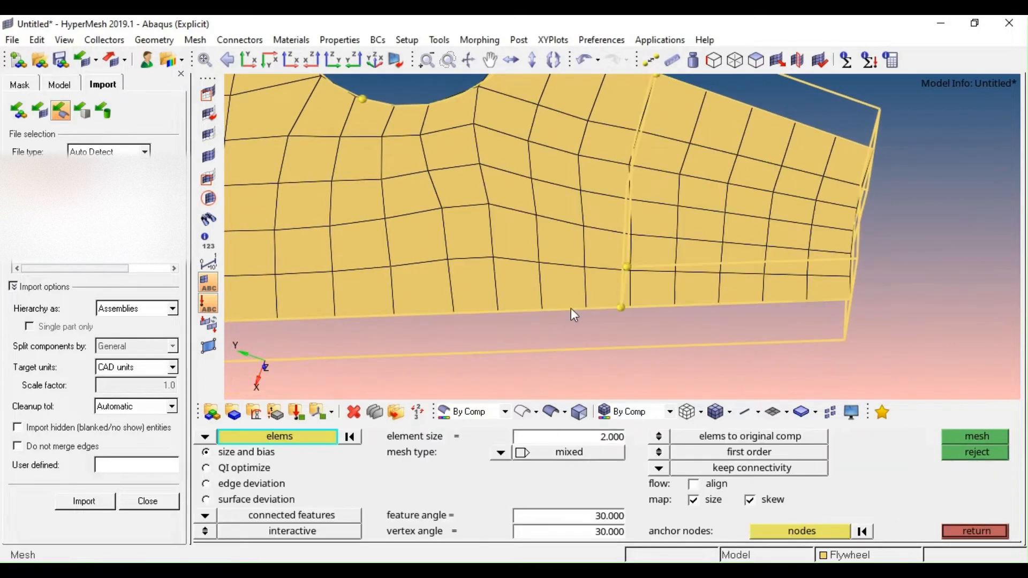
pyautogui.keyDown('ctrl'); pyautogui.moveTo(606, 271); pyautogui.dragTo(694, 229); pyautogui.keyUp('ctrl')
pyautogui.keyDown('ctrl'); pyautogui.moveTo(675, 248); pyautogui.dragTo(910, 231, button='right'); pyautogui.keyUp('ctrl')
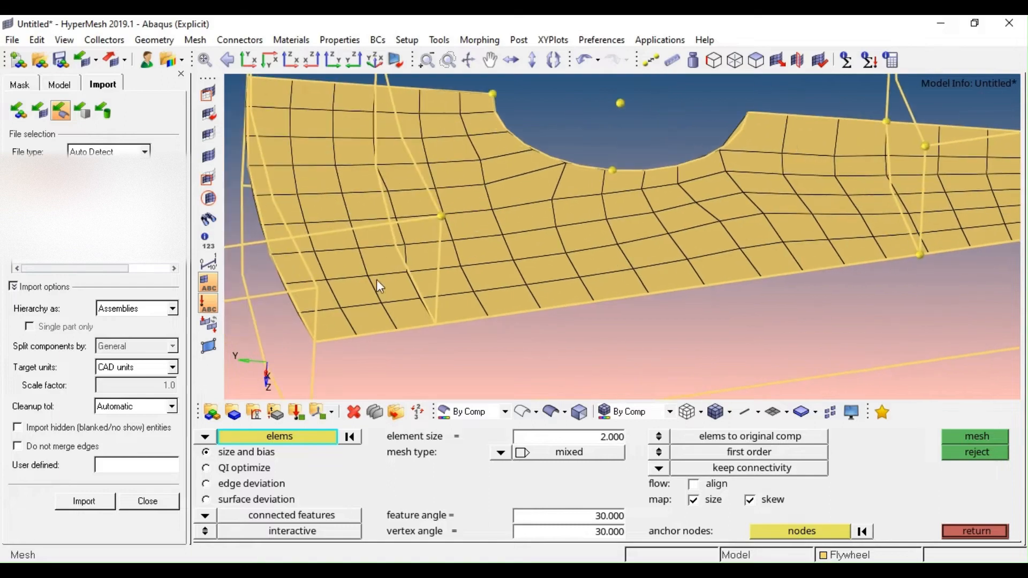
pyautogui.keyDown('ctrl'); pyautogui.moveTo(417, 271); pyautogui.dragTo(387, 276); pyautogui.keyUp('ctrl')
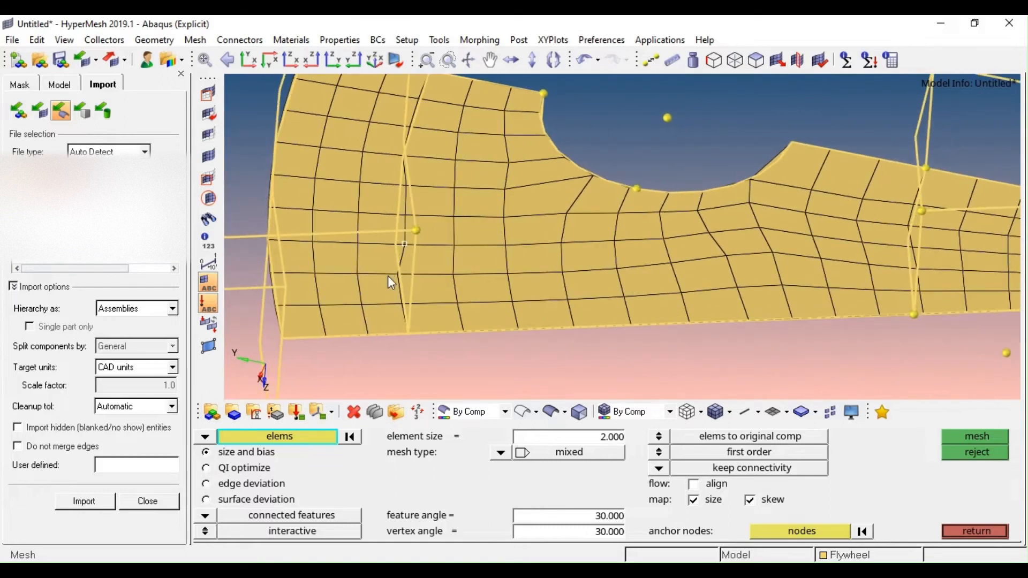
pyautogui.hotkey('shift', 'F7')
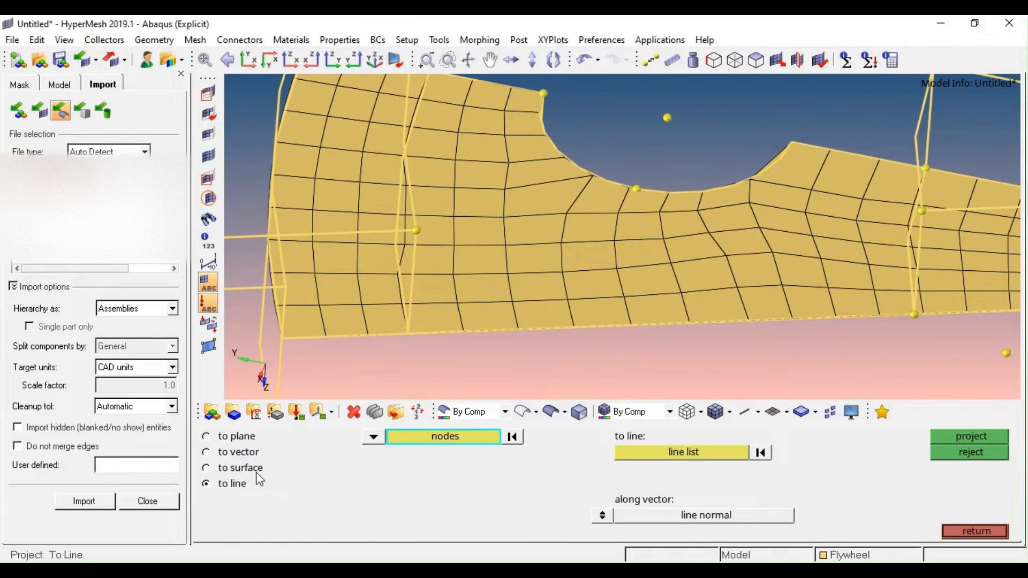
pyautogui.press('Escape')
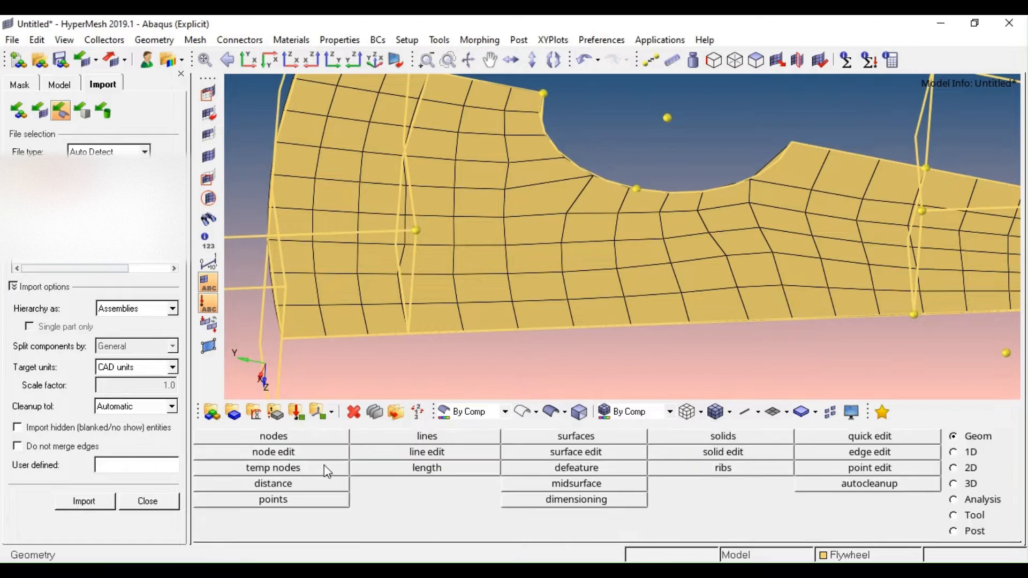
# - Associate the row of nodes beside the rim-side solid boundary line to that line with a tolerance of 0.5
pyautogui.press('F7')
pyautogui.click(206, 436)
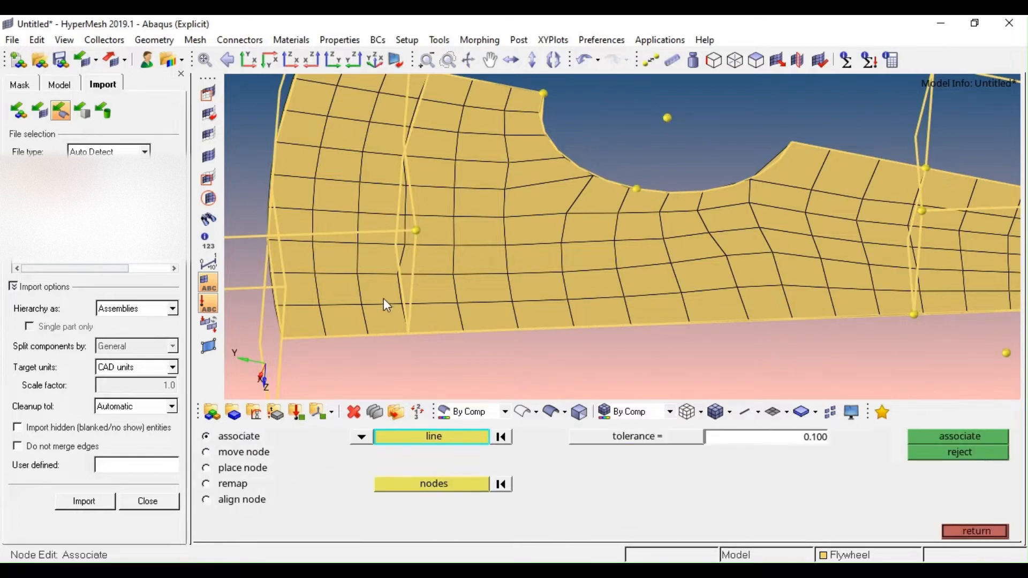
pyautogui.keyDown('ctrl'); pyautogui.moveTo(410, 291); pyautogui.dragTo(435, 278); pyautogui.keyUp('ctrl')
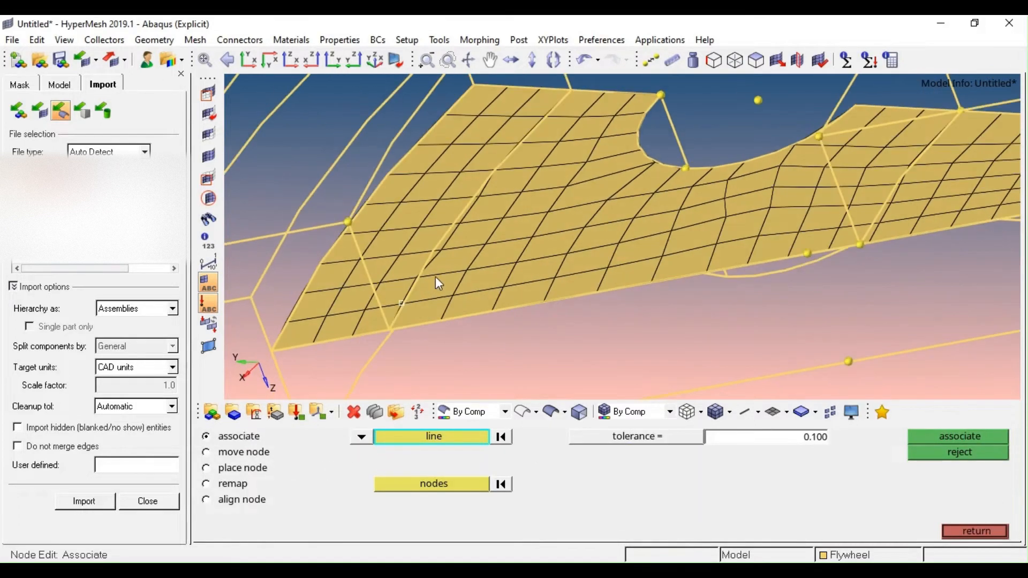
pyautogui.click(438, 274)
pyautogui.click(431, 483)
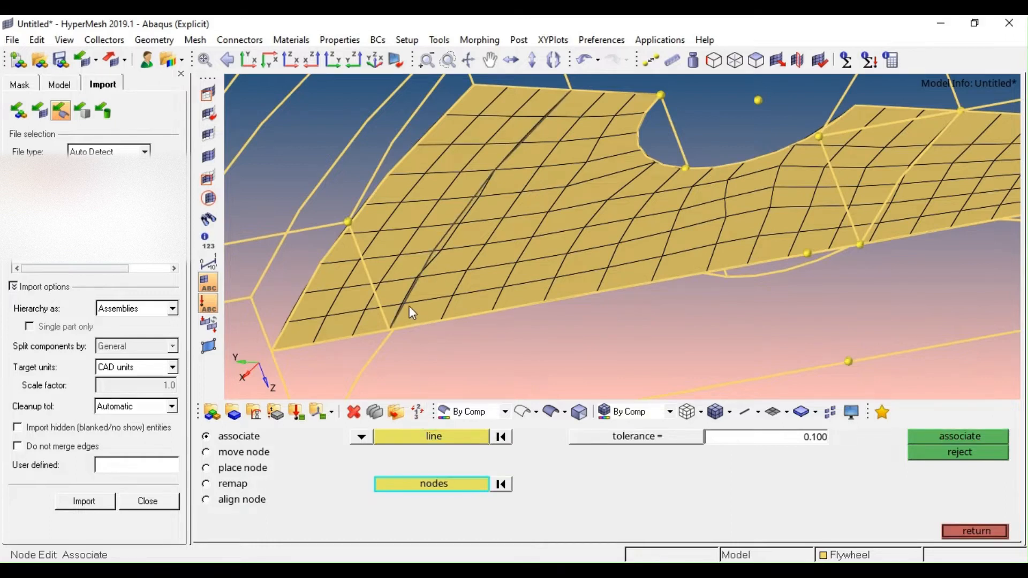
pyautogui.click(401, 304)
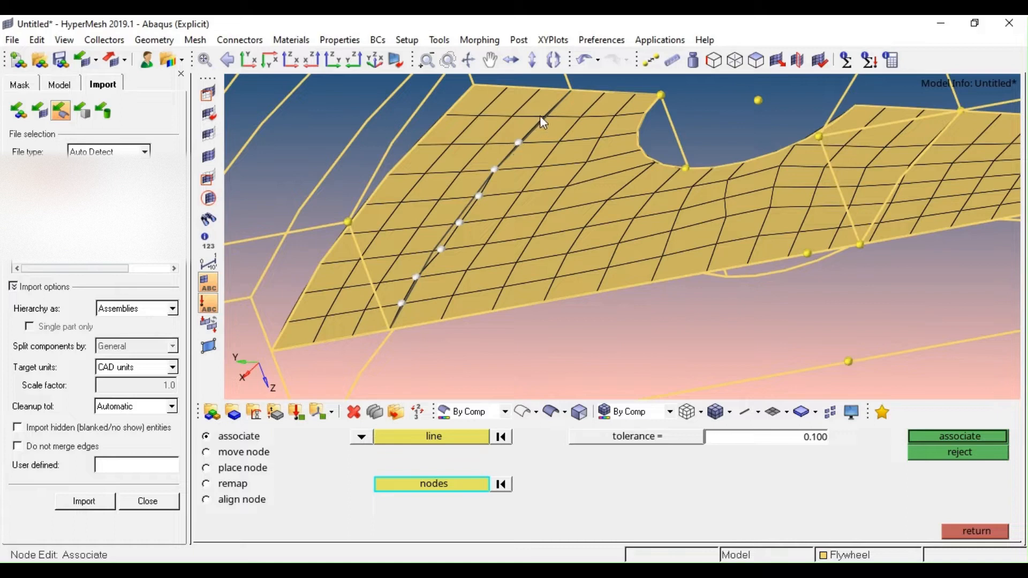
pyautogui.click(386, 330)
pyautogui.keyDown('ctrl'); pyautogui.moveTo(454, 299); pyautogui.dragTo(482, 330); pyautogui.keyUp('ctrl')
pyautogui.click(780, 442)
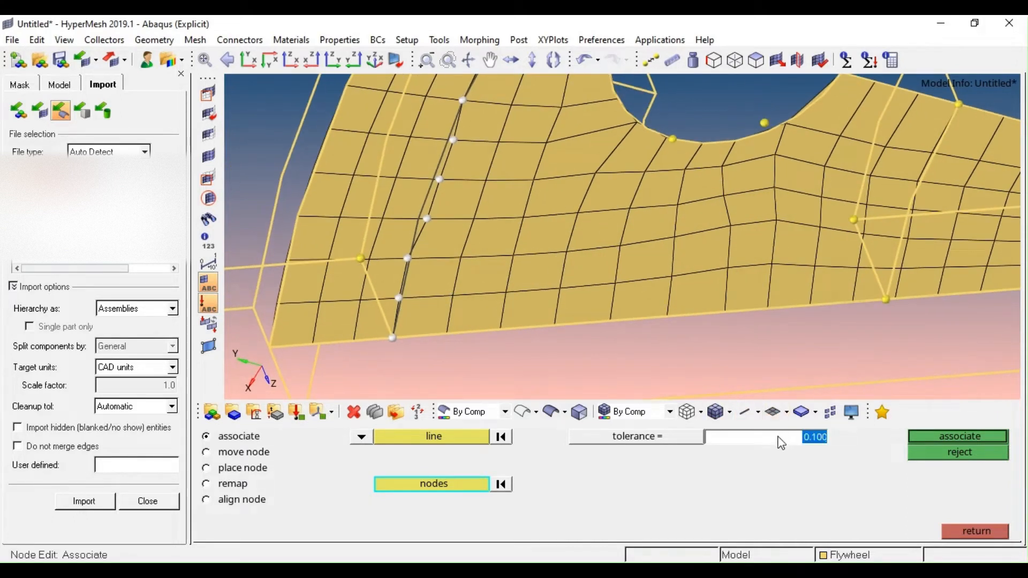
pyautogui.write('0.5')
pyautogui.click(949, 436)
# - Associate the row of nodes beside the hub-side solid boundary line to that line
pyautogui.keyDown('ctrl'); pyautogui.moveTo(428, 221); pyautogui.dragTo(455, 401); pyautogui.keyUp('ctrl')
pyautogui.click(579, 242)
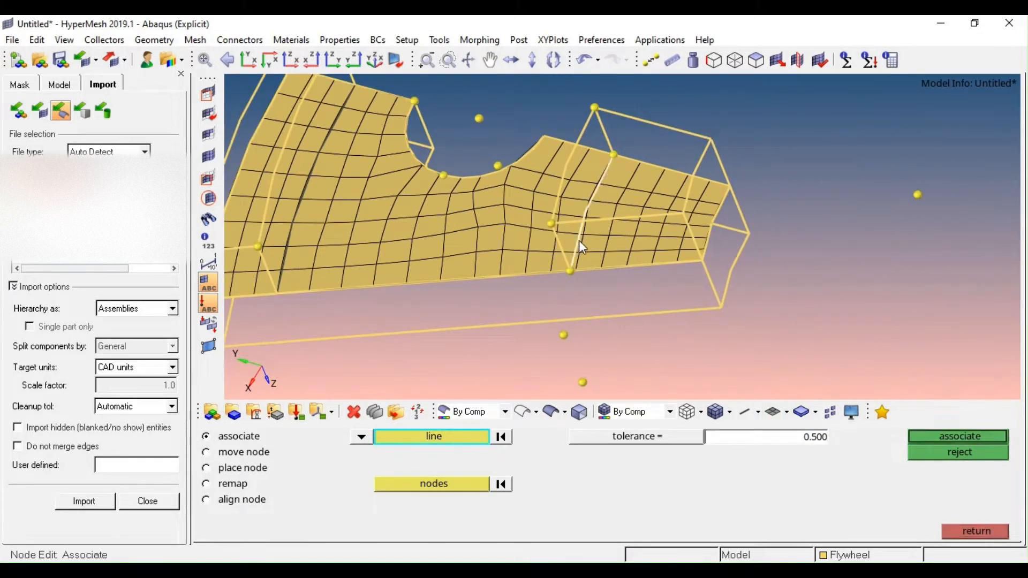
pyautogui.click(446, 480)
pyautogui.scroll(3, 569, 272)
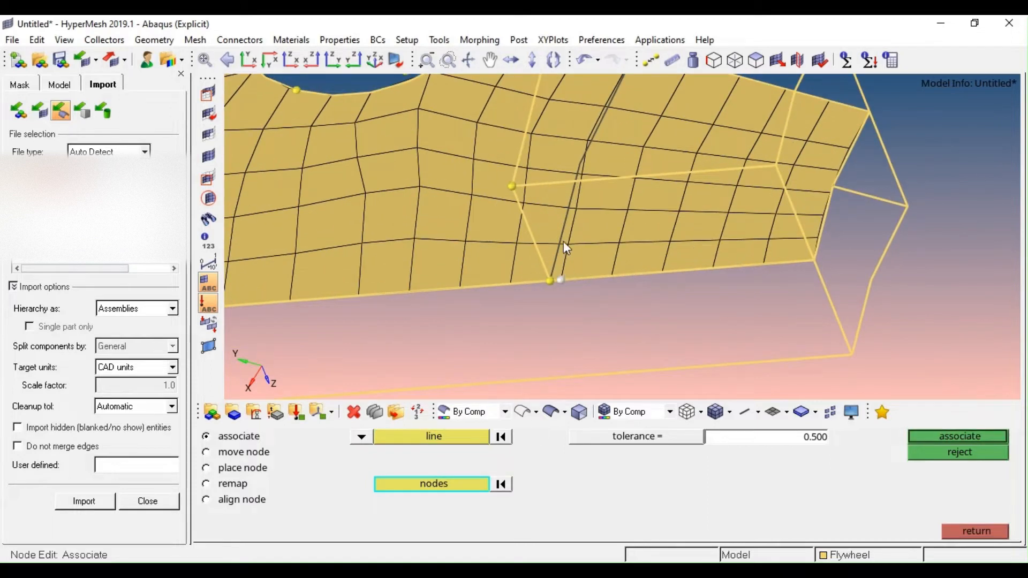
pyautogui.click(605, 111)
pyautogui.keyDown('ctrl'); pyautogui.moveTo(634, 115); pyautogui.dragTo(608, 206, button='right'); pyautogui.keyUp('ctrl')
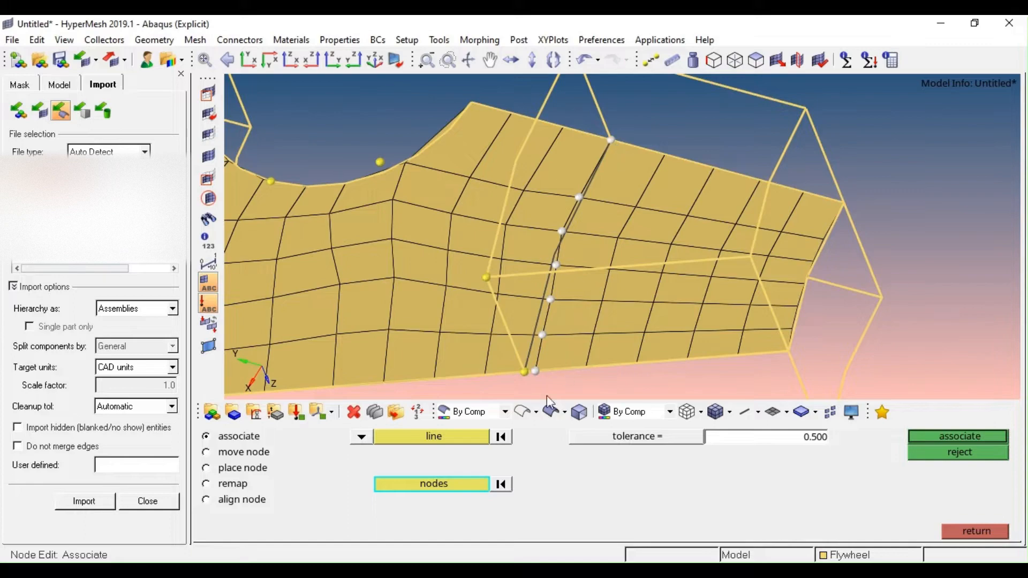
pyautogui.middleClick(577, 278)
pyautogui.scroll(-3, 576, 280)
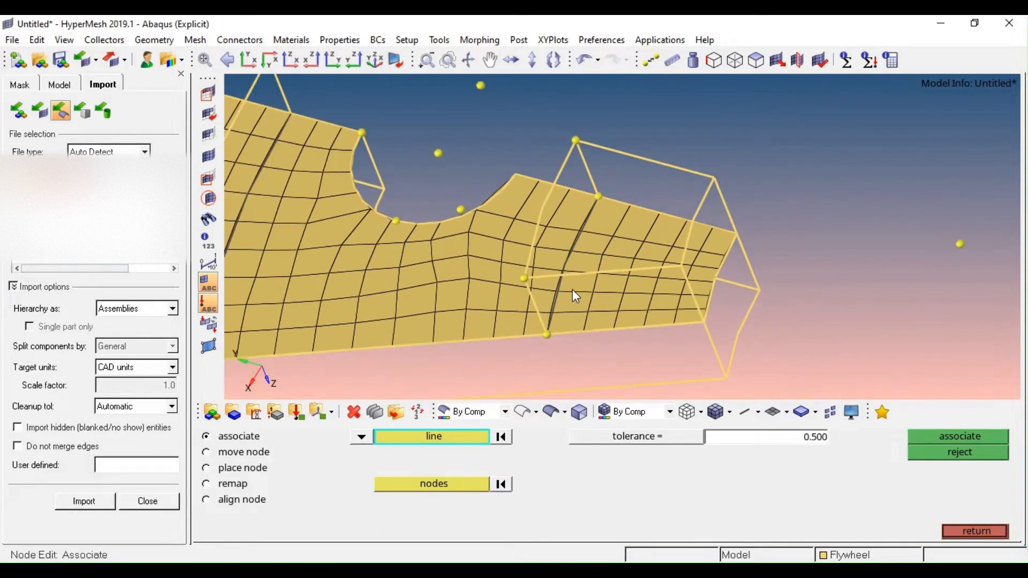
# - Create a new component for the hex elements and keep it as the current component
pyautogui.keyDown('ctrl'); pyautogui.moveTo(573, 290); pyautogui.dragTo(659, 301); pyautogui.keyUp('ctrl')
pyautogui.keyDown('ctrl'); pyautogui.moveTo(493, 312); pyautogui.dragTo(638, 255, button='right'); pyautogui.keyUp('ctrl')
pyautogui.scroll(-3, 638, 255)
pyautogui.keyDown('ctrl'); pyautogui.moveTo(638, 255); pyautogui.dragTo(678, 231); pyautogui.keyUp('ctrl')
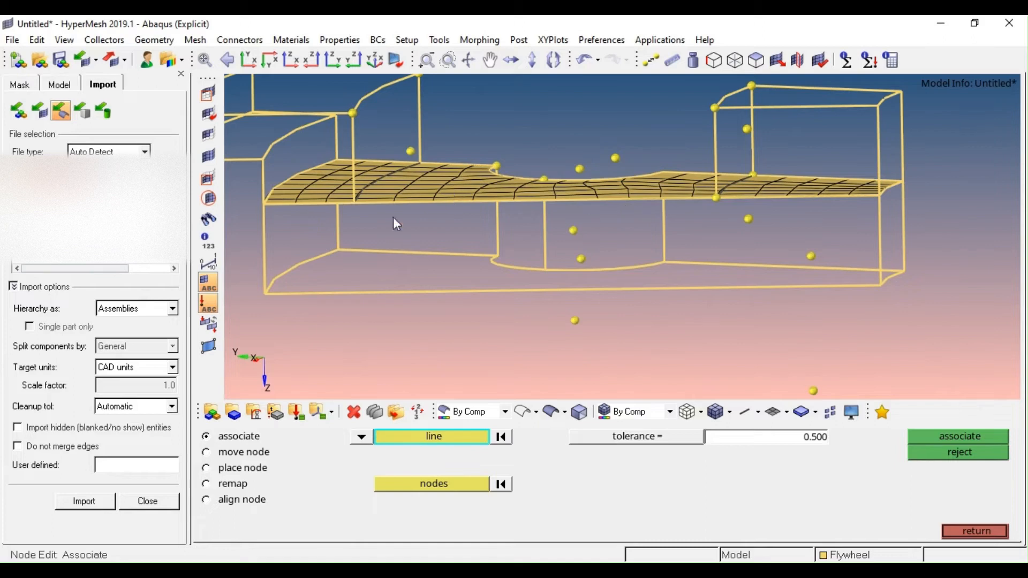
pyautogui.click(60, 86)
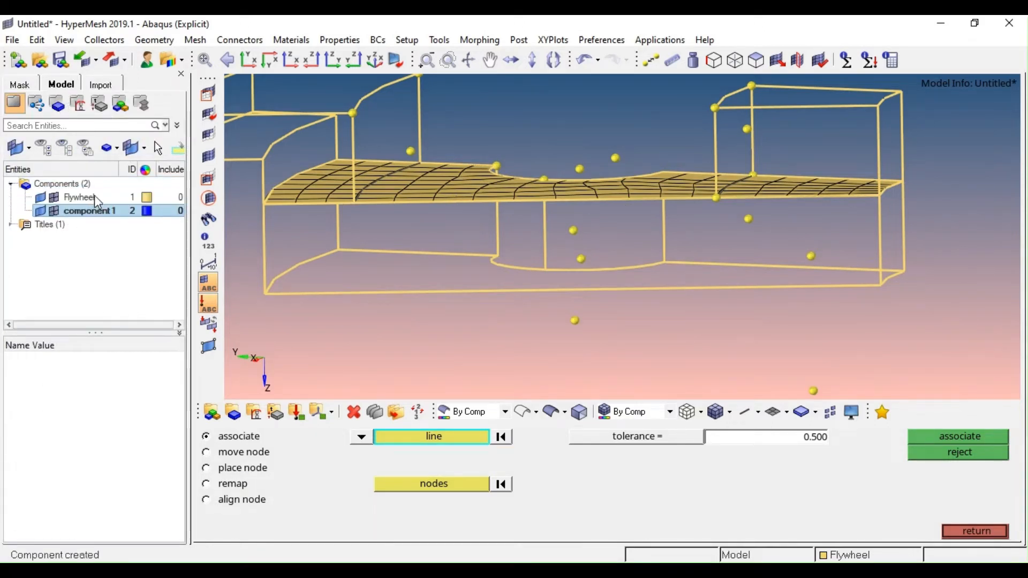
pyautogui.keyDown('ctrl'); pyautogui.moveTo(724, 193); pyautogui.dragTo(777, 194, button='right'); pyautogui.keyUp('ctrl')
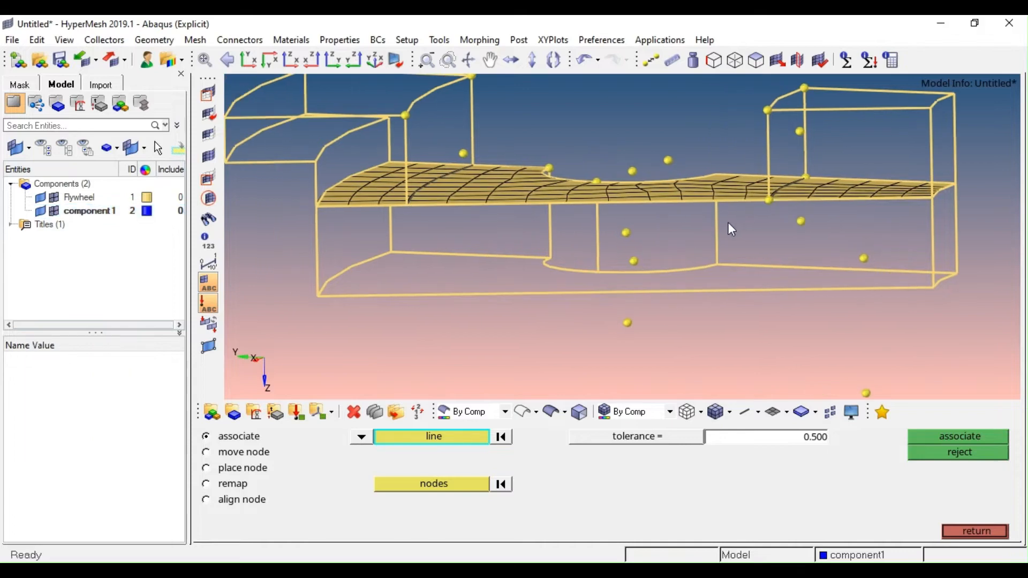
# - Save the current view of the sector, including its mask, in the first view slot
pyautogui.keyDown('ctrl'); pyautogui.moveTo(574, 249); pyautogui.dragTo(603, 249, button='right'); pyautogui.keyUp('ctrl')
pyautogui.press('v')
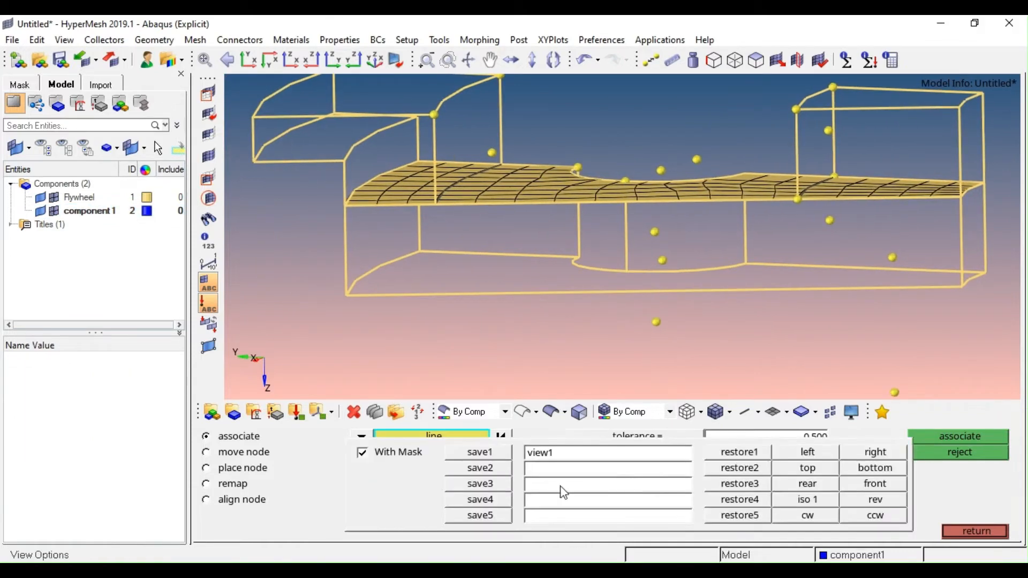
pyautogui.click(463, 455)
pyautogui.keyDown('ctrl'); pyautogui.moveTo(801, 240); pyautogui.dragTo(622, 264, button='right'); pyautogui.keyUp('ctrl')
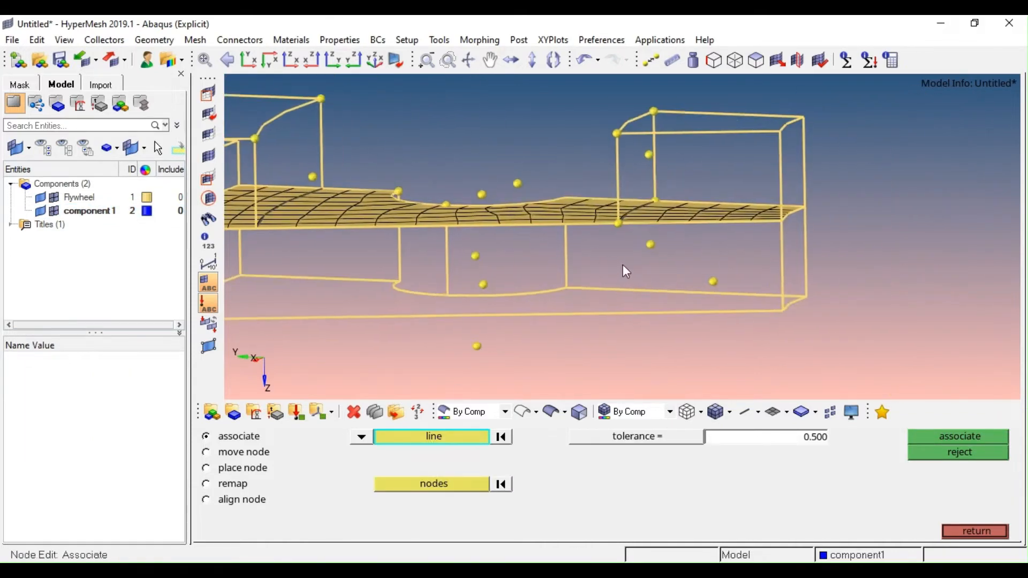
# - Extract three nodes along each of the four vertical solid edges on the front cut face at the rim end
pyautogui.keyDown('ctrl'); pyautogui.moveTo(693, 228); pyautogui.dragTo(732, 238); pyautogui.keyUp('ctrl')
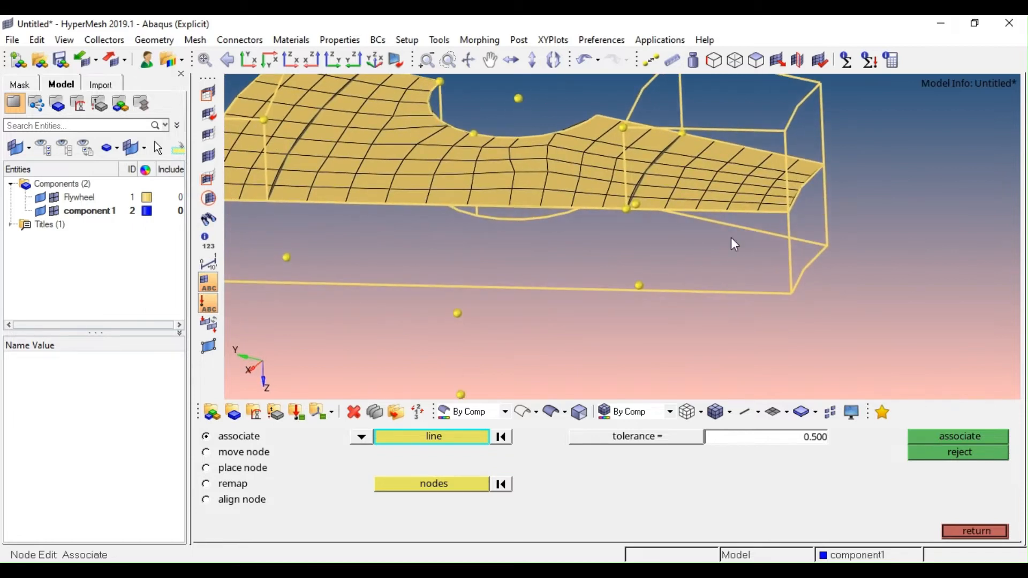
pyautogui.press('F8')
pyautogui.keyDown('ctrl'); pyautogui.moveTo(324, 163); pyautogui.dragTo(657, 186, button='right'); pyautogui.keyUp('ctrl')
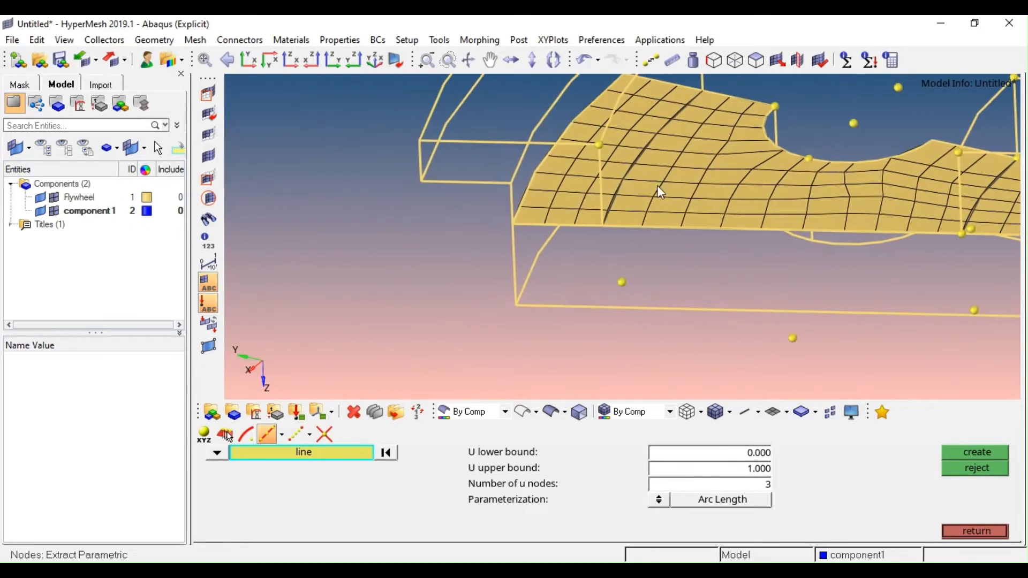
pyautogui.click(515, 252)
pyautogui.middleClick(530, 246)
pyautogui.click(511, 200)
pyautogui.middleClick(522, 202)
pyautogui.keyDown('ctrl'); pyautogui.moveTo(623, 229); pyautogui.dragTo(556, 224, button='right'); pyautogui.keyUp('ctrl')
pyautogui.keyDown('ctrl'); pyautogui.scroll(2, 539, 174); pyautogui.keyUp('ctrl')
pyautogui.click(534, 193)
pyautogui.middleClick(535, 189)
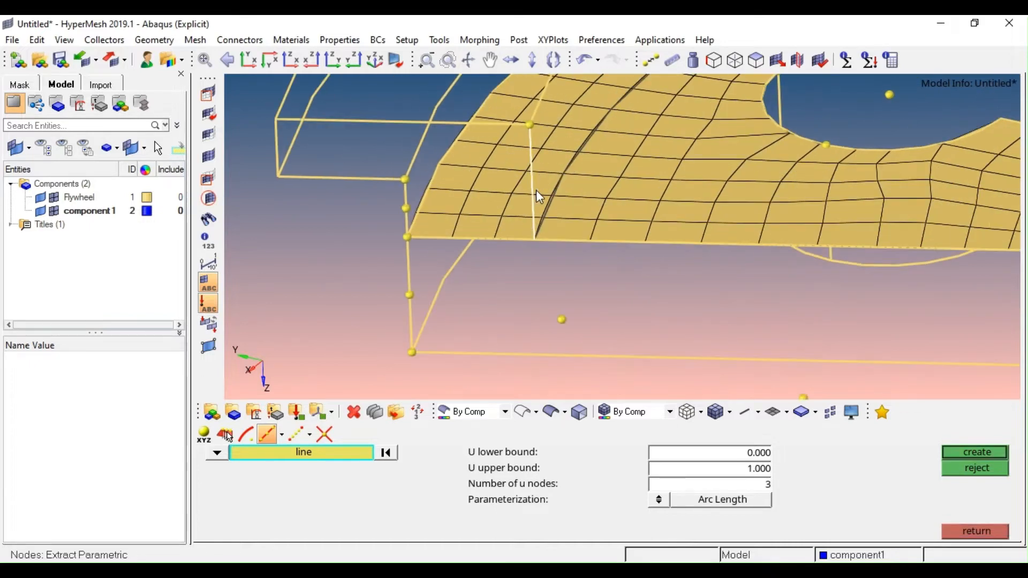
pyautogui.keyDown('ctrl'); pyautogui.moveTo(544, 189); pyautogui.dragTo(679, 192, button='right'); pyautogui.keyUp('ctrl')
pyautogui.click(404, 144)
pyautogui.middleClick(405, 144)
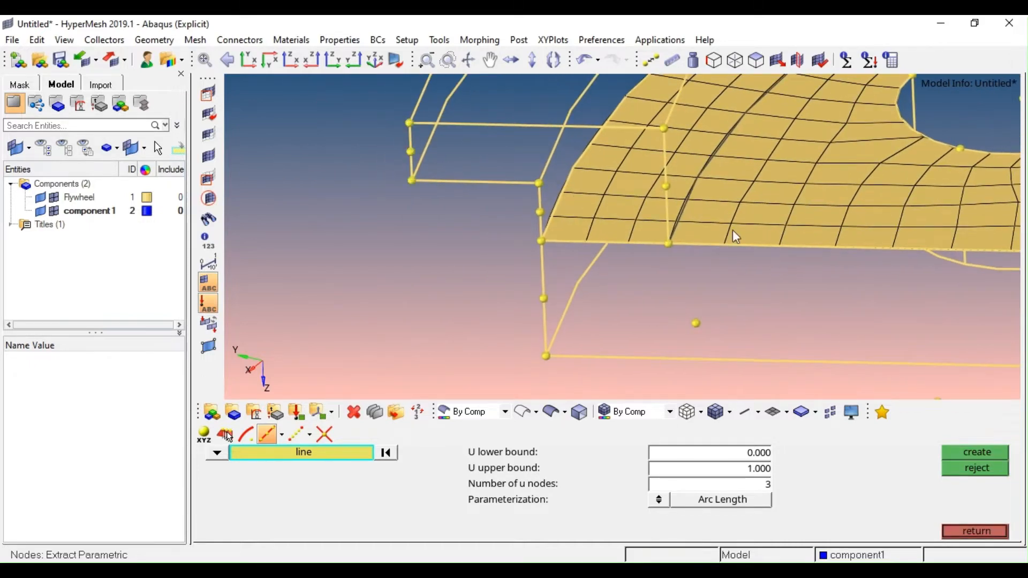
# - Extract three nodes along the vertical solid edges at the hub end's front corner, above and below the mesh
pyautogui.keyDown('ctrl'); pyautogui.moveTo(763, 227); pyautogui.dragTo(449, 236, button='right'); pyautogui.keyUp('ctrl')
pyautogui.keyDown('ctrl'); pyautogui.scroll(-5, 449, 235); pyautogui.keyUp('ctrl')
pyautogui.keyDown('ctrl'); pyautogui.scroll(5, 752, 201); pyautogui.keyUp('ctrl')
pyautogui.click(646, 236)
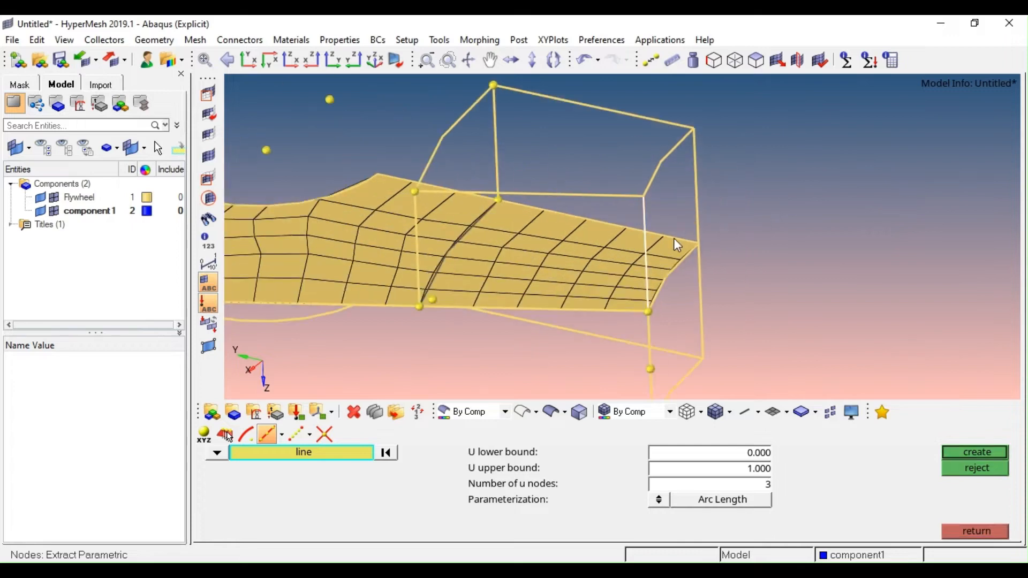
pyautogui.middleClick(661, 243)
pyautogui.keyDown('ctrl'); pyautogui.scroll(-4, 695, 277); pyautogui.keyUp('ctrl')
pyautogui.keyDown('ctrl'); pyautogui.moveTo(637, 303); pyautogui.dragTo(853, 244, button='right'); pyautogui.keyUp('ctrl')
pyautogui.keyDown('ctrl'); pyautogui.scroll(4, 436, 223); pyautogui.keyUp('ctrl')
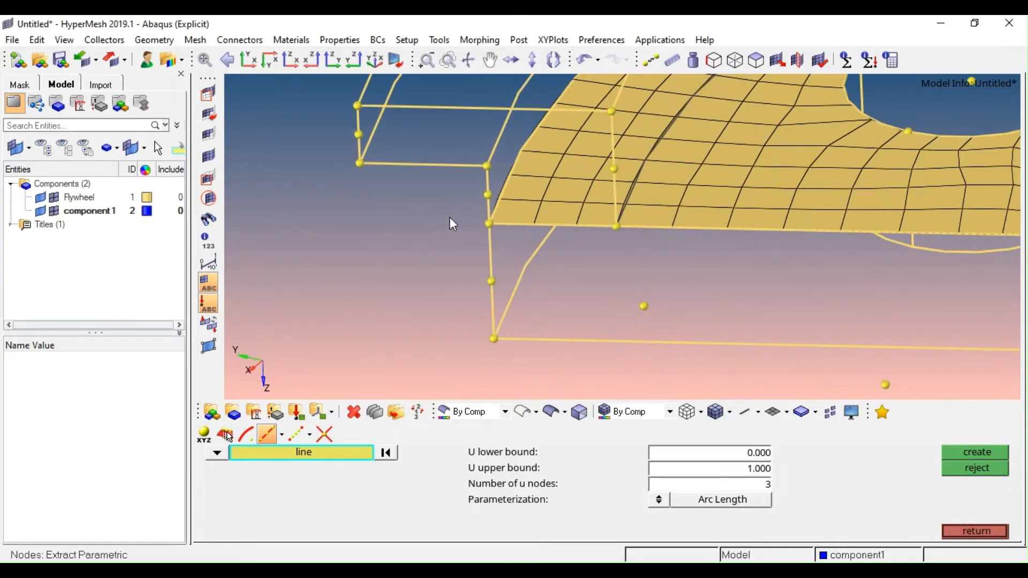
pyautogui.keyDown('ctrl'); pyautogui.moveTo(542, 238); pyautogui.dragTo(540, 211, button='right'); pyautogui.keyUp('ctrl')
pyautogui.press('Escape')
# - Measure the web's thickness between the mesh corner node and the lowest node on the rim-end vertical edge
pyautogui.press('F4')
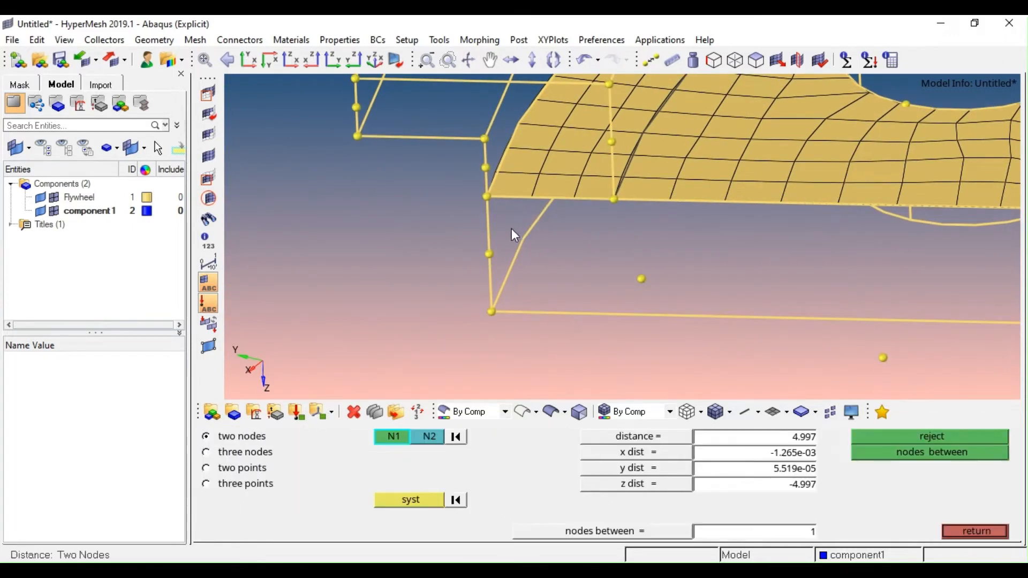
pyautogui.click(487, 196)
pyautogui.click(491, 311)
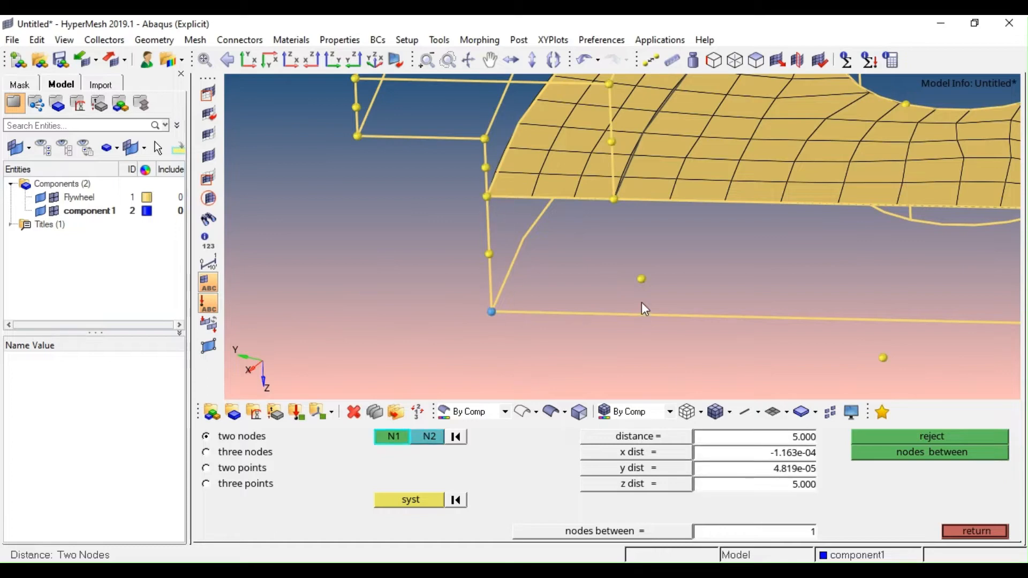
pyautogui.keyDown('ctrl'); pyautogui.scroll(-5, 574, 220); pyautogui.keyUp('ctrl')
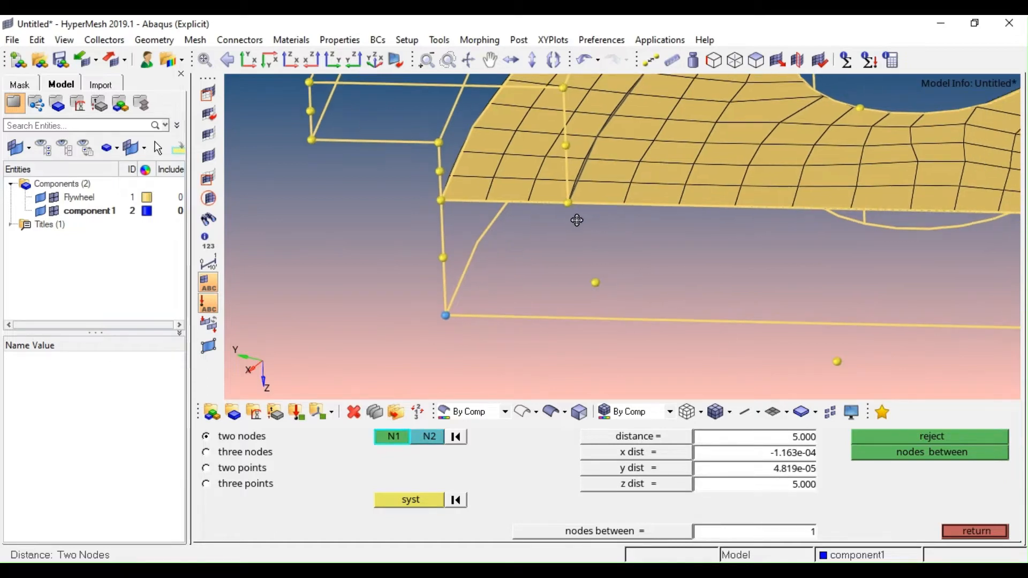
pyautogui.keyDown('ctrl'); pyautogui.moveTo(575, 220); pyautogui.dragTo(591, 207); pyautogui.keyUp('ctrl')
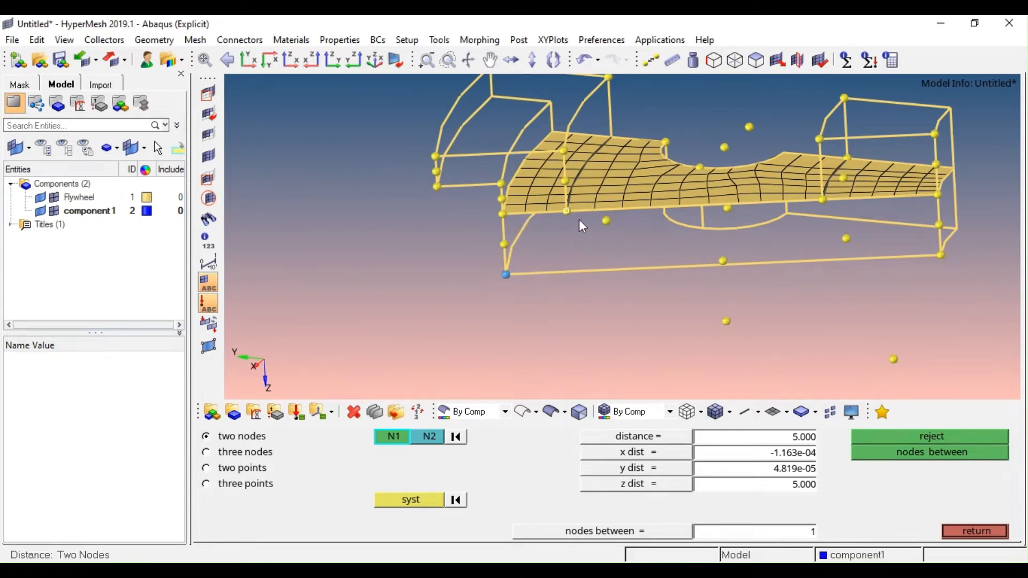
pyautogui.keyDown('ctrl'); pyautogui.moveTo(580, 220); pyautogui.dragTo(511, 215, button='right'); pyautogui.keyUp('ctrl')
pyautogui.keyDown('ctrl'); pyautogui.scroll(2, 515, 218); pyautogui.keyUp('ctrl')
pyautogui.keyDown('ctrl'); pyautogui.scroll(-2, 515, 218); pyautogui.keyUp('ctrl')
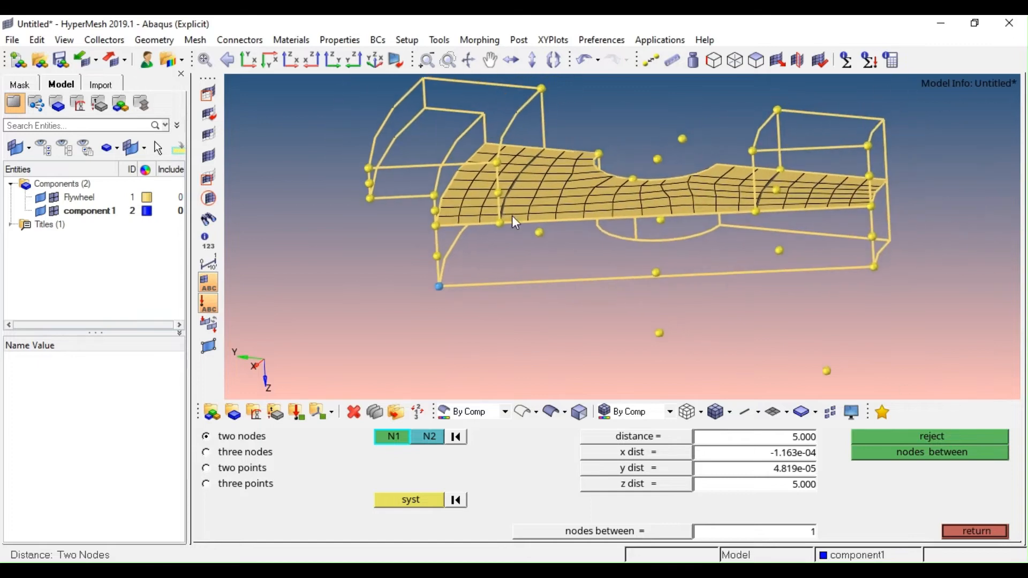
pyautogui.press('Escape')
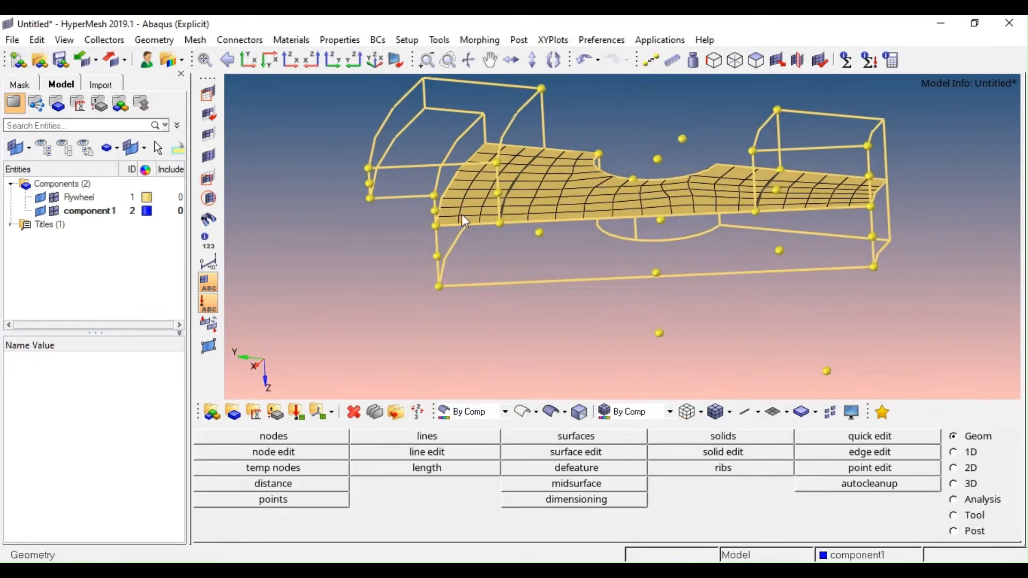
# - Drag all the sector's 2D elements from the rim-corner mesh node to the lowest edge node with 3 layers, placing the elements in the current component
pyautogui.click(972, 467)
pyautogui.click(427, 484)
pyautogui.keyDown('ctrl'); pyautogui.moveTo(722, 240); pyautogui.dragTo(645, 247, button='right'); pyautogui.keyUp('ctrl')
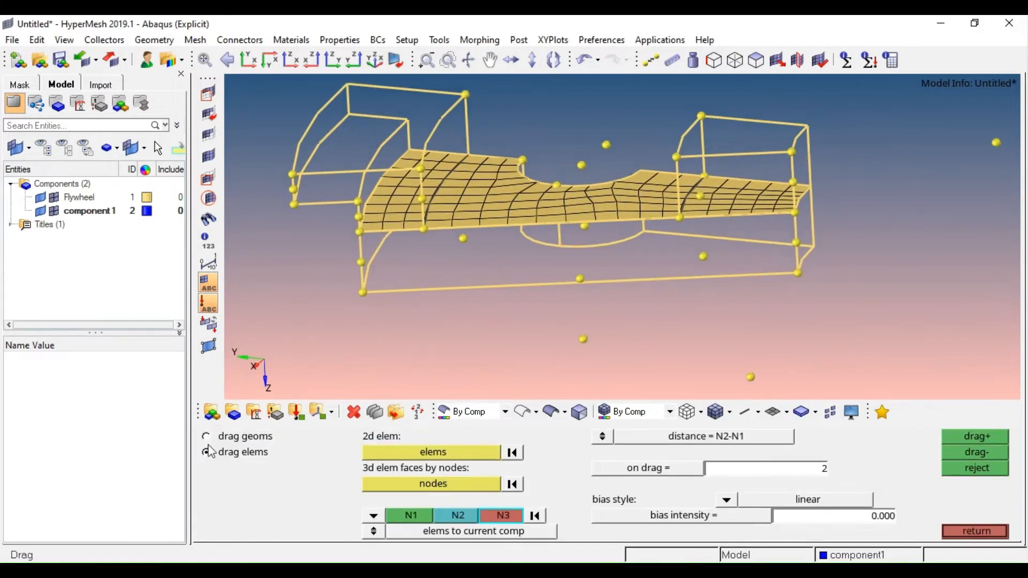
pyautogui.click(491, 449)
pyautogui.keyDown('ctrl'); pyautogui.scroll(-3, 610, 273); pyautogui.keyUp('ctrl')
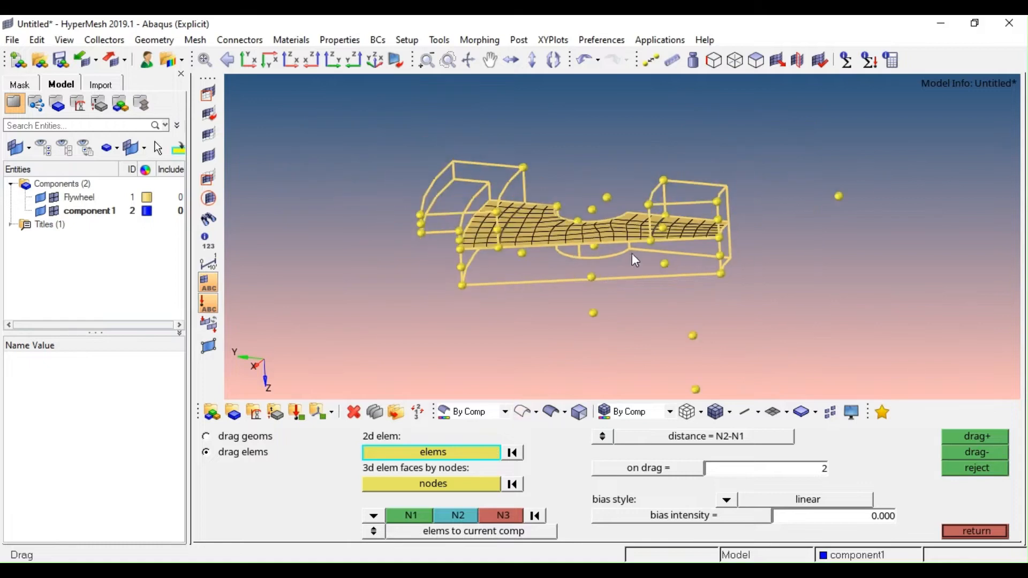
pyautogui.keyDown('shift'); pyautogui.moveTo(781, 119); pyautogui.dragTo(421, 282); pyautogui.keyUp('shift')
pyautogui.keyDown('ctrl'); pyautogui.scroll(3, 486, 255); pyautogui.keyUp('ctrl')
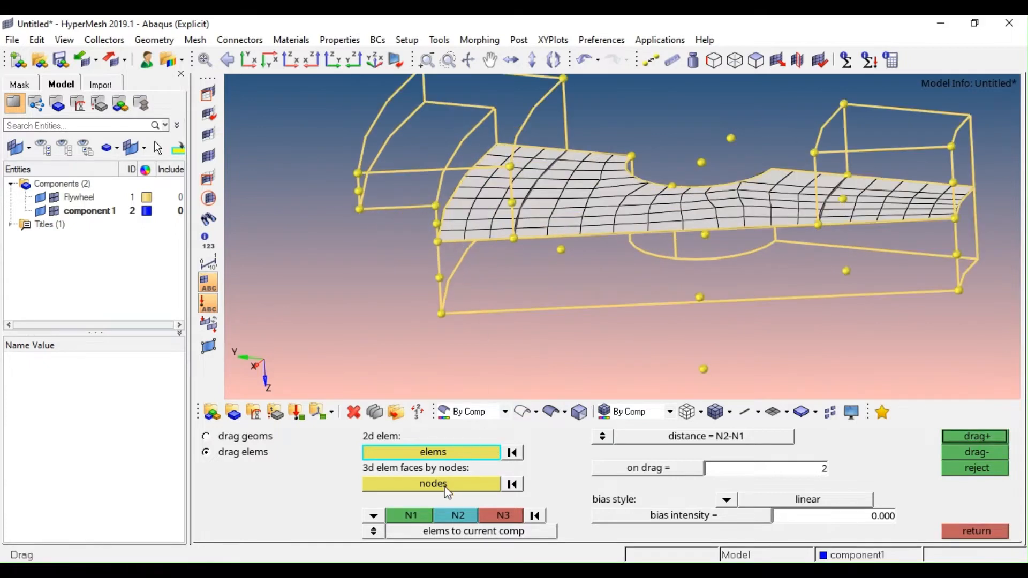
pyautogui.click(423, 516)
pyautogui.keyDown('ctrl'); pyautogui.scroll(3, 435, 249); pyautogui.keyUp('ctrl')
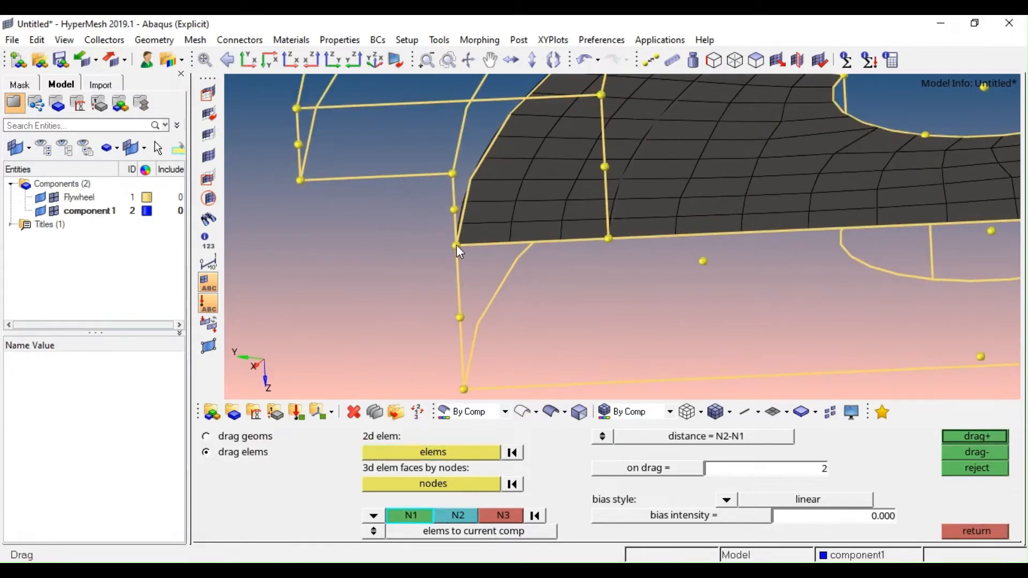
pyautogui.click(456, 245)
pyautogui.click(463, 389)
pyautogui.keyDown('ctrl'); pyautogui.scroll(-3, 532, 285); pyautogui.keyUp('ctrl')
pyautogui.keyDown('ctrl'); pyautogui.moveTo(534, 287); pyautogui.dragTo(470, 220, button='right'); pyautogui.keyUp('ctrl')
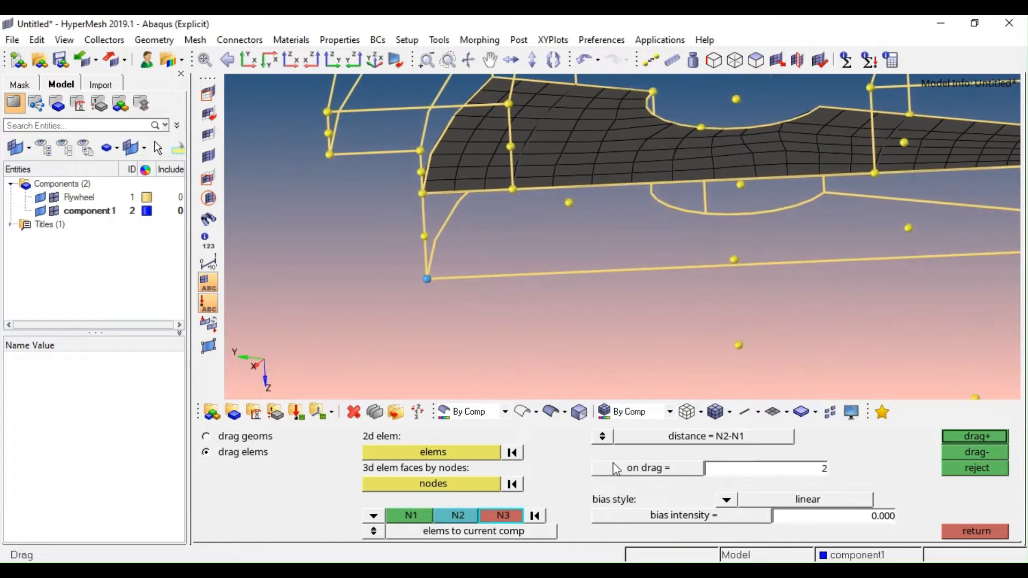
pyautogui.click(771, 469)
pyautogui.click(978, 452)
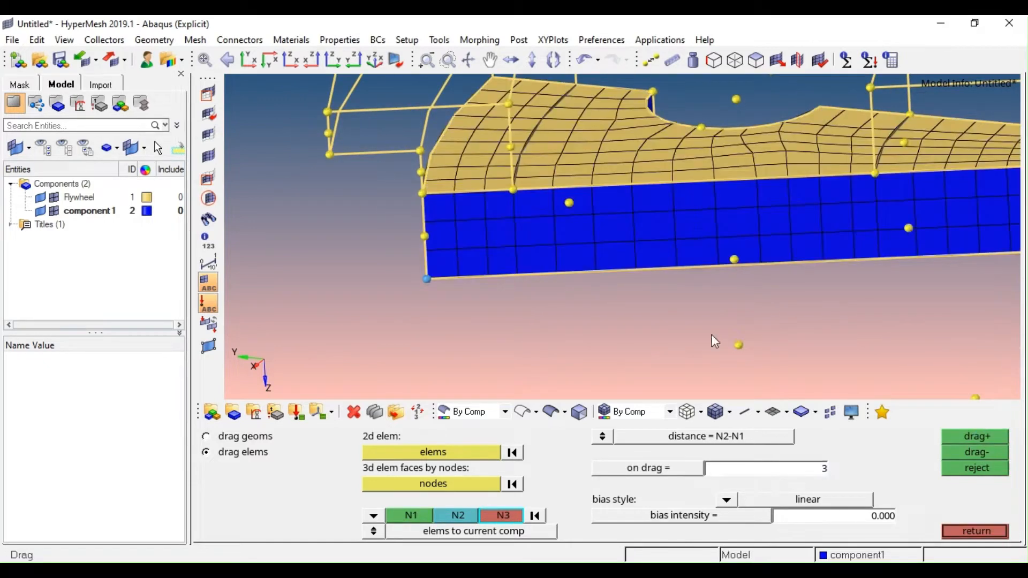
pyautogui.keyDown('ctrl'); pyautogui.scroll(-3, 539, 216); pyautogui.keyUp('ctrl')
pyautogui.press('Escape')
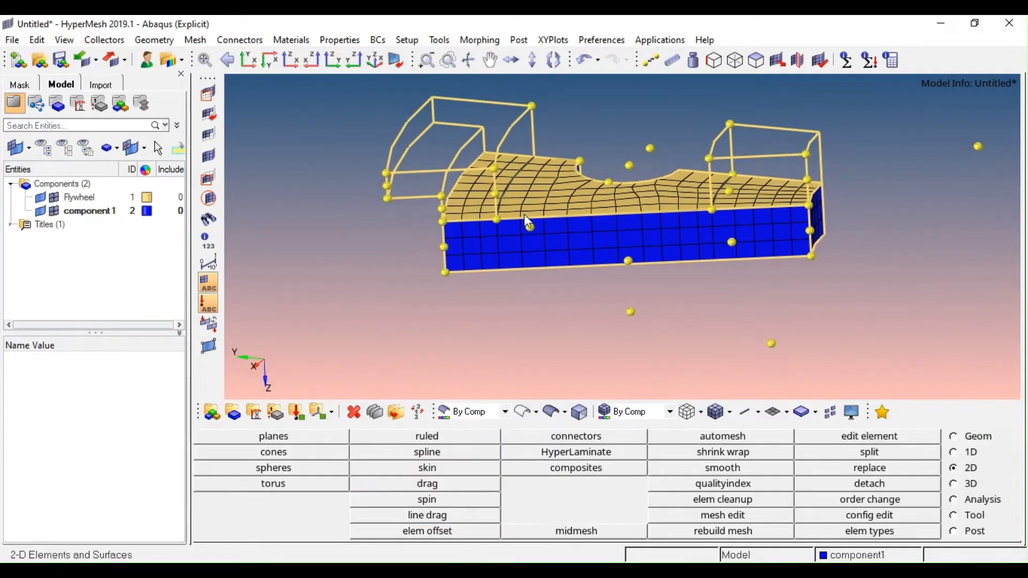
# - Measure the step height at the rim between the mesh corner node and the edge node at the overhang's lower corner
pyautogui.moveTo(492, 183)
pyautogui.keyDown('ctrl'); pyautogui.mouseDown()
pyautogui.moveTo(544, 190)
pyautogui.moveTo(496, 227)
pyautogui.mouseUp(); pyautogui.keyUp('ctrl')
pyautogui.keyDown('ctrl'); pyautogui.scroll(5, 495, 223); pyautogui.keyUp('ctrl')
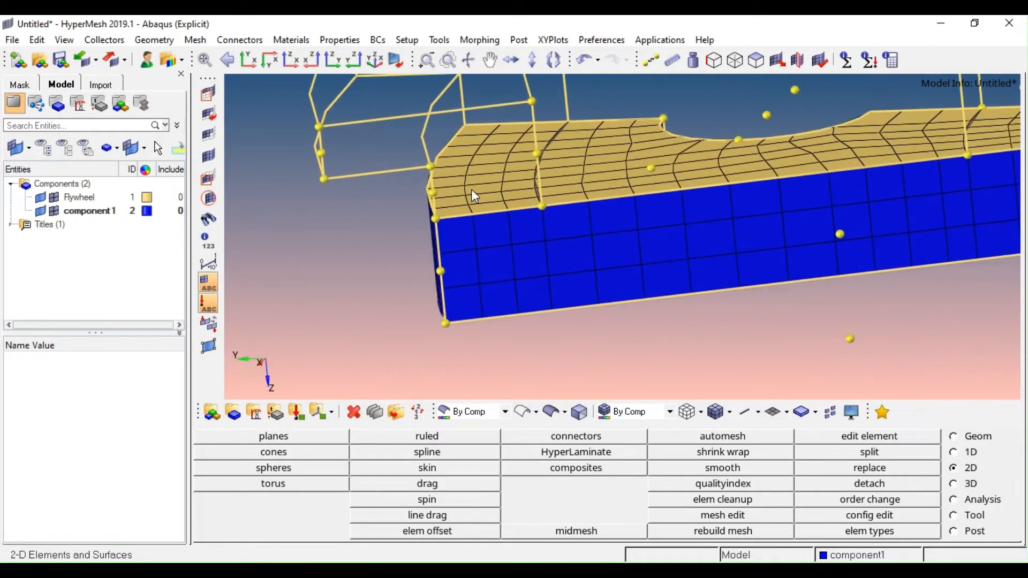
pyautogui.press('F4')
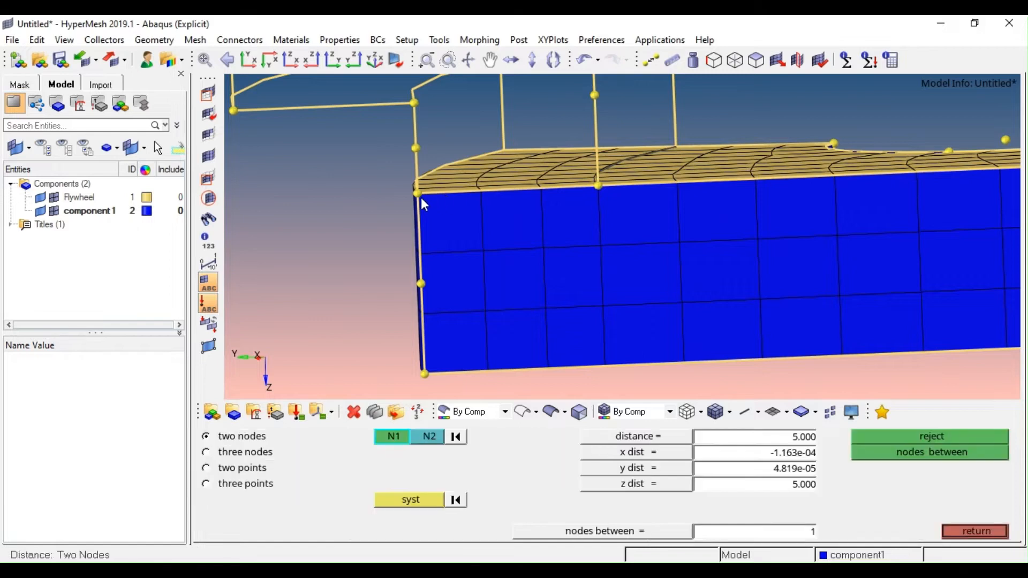
pyautogui.click(416, 193)
pyautogui.click(414, 103)
pyautogui.keyDown('ctrl'); pyautogui.moveTo(549, 140); pyautogui.dragTo(493, 204, button='right'); pyautogui.keyUp('ctrl')
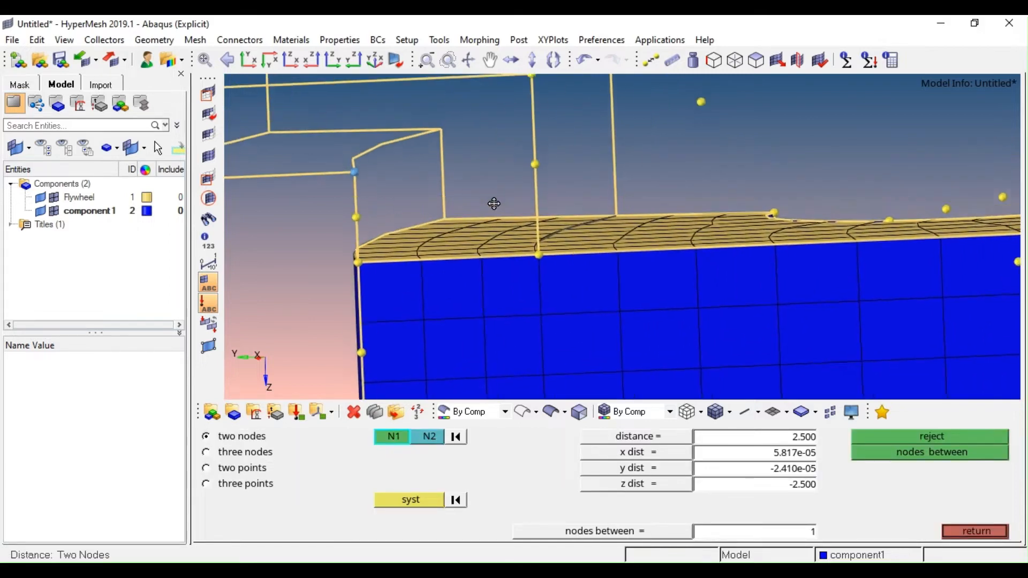
pyautogui.keyDown('ctrl'); pyautogui.scroll(-3, 491, 207); pyautogui.keyUp('ctrl')
pyautogui.moveTo(490, 214)
pyautogui.keyDown('ctrl'); pyautogui.mouseDown()
pyautogui.moveTo(529, 246)
pyautogui.moveTo(489, 211)
pyautogui.moveTo(497, 227)
pyautogui.mouseUp(); pyautogui.keyUp('ctrl')
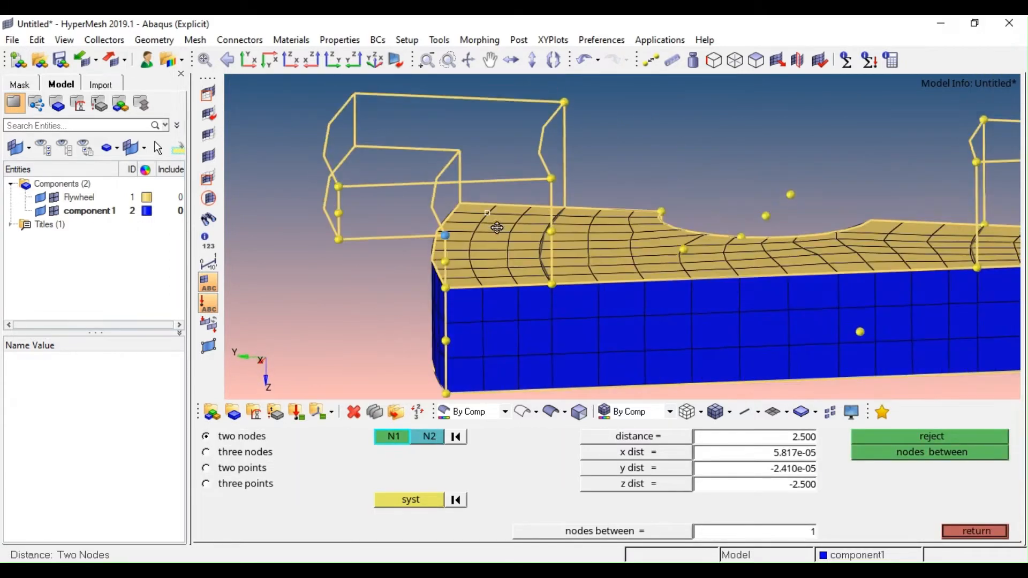
pyautogui.keyDown('ctrl'); pyautogui.moveTo(445, 250); pyautogui.dragTo(440, 243); pyautogui.keyUp('ctrl')
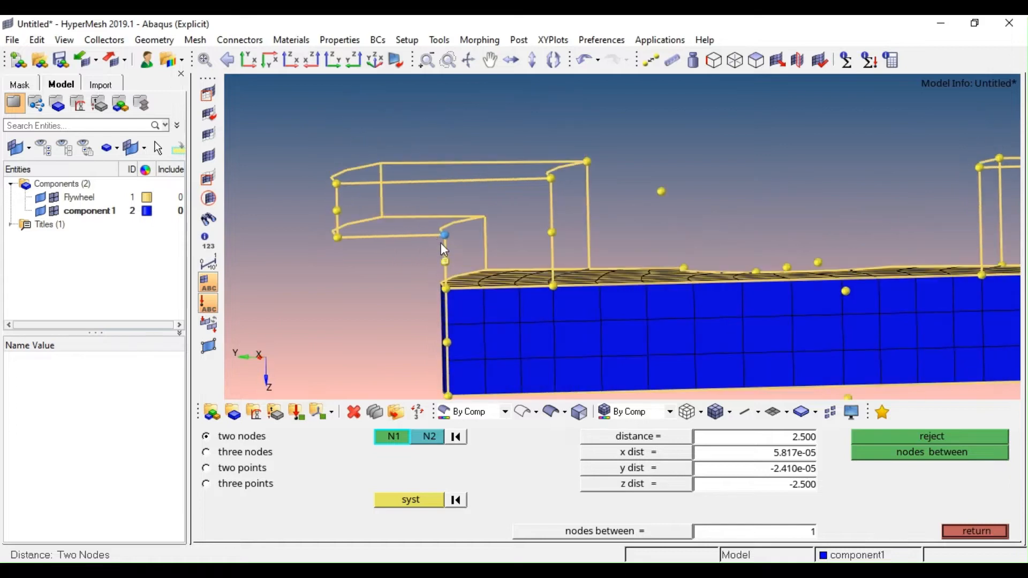
pyautogui.keyDown('ctrl'); pyautogui.moveTo(488, 282); pyautogui.dragTo(502, 319); pyautogui.keyUp('ctrl')
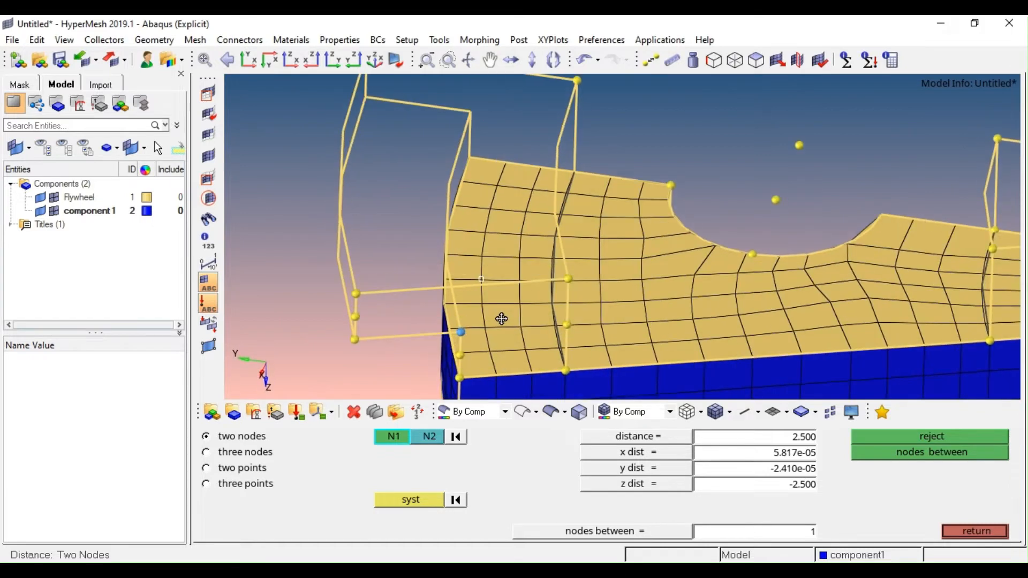
pyautogui.keyDown('ctrl'); pyautogui.moveTo(509, 304); pyautogui.dragTo(497, 265, button='right'); pyautogui.keyUp('ctrl')
pyautogui.press('Escape')
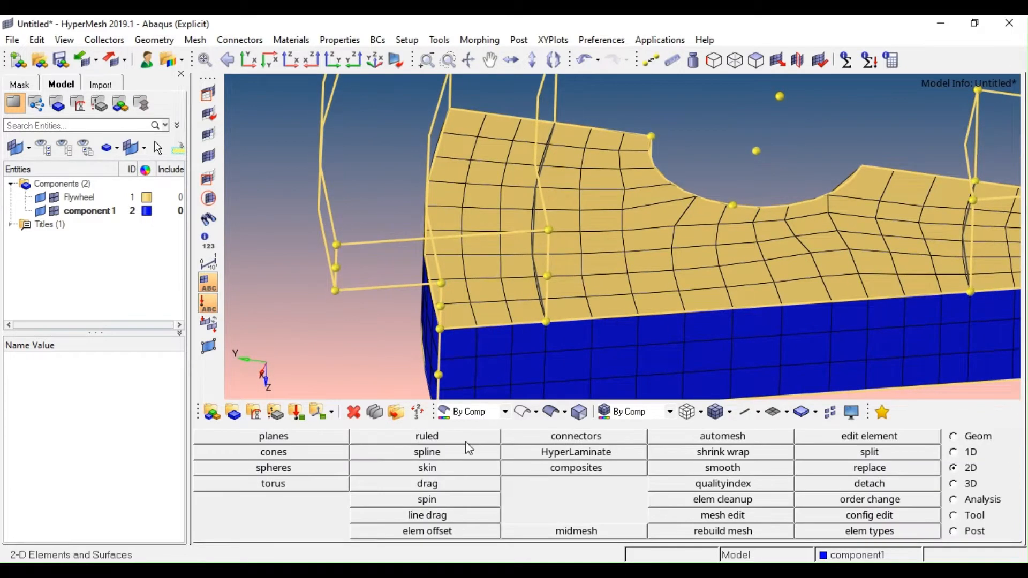
# - Select the 2D elements of the three-column strip at the rim end as the elements for the drag
pyautogui.click(427, 484)
pyautogui.click(447, 452)
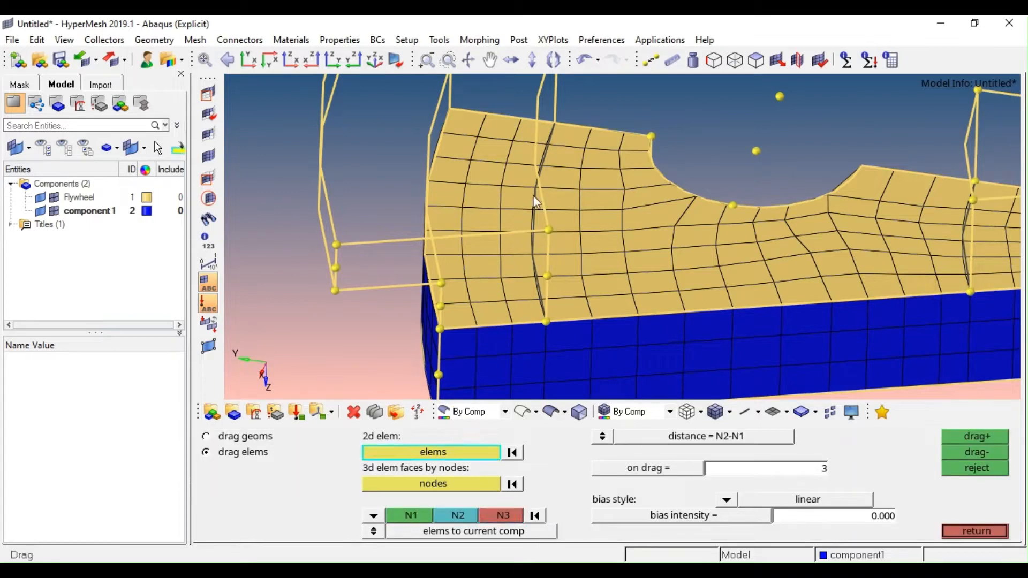
pyautogui.keyDown('shift'); pyautogui.moveTo(545, 109); pyautogui.dragTo(471, 284); pyautogui.keyUp('shift')
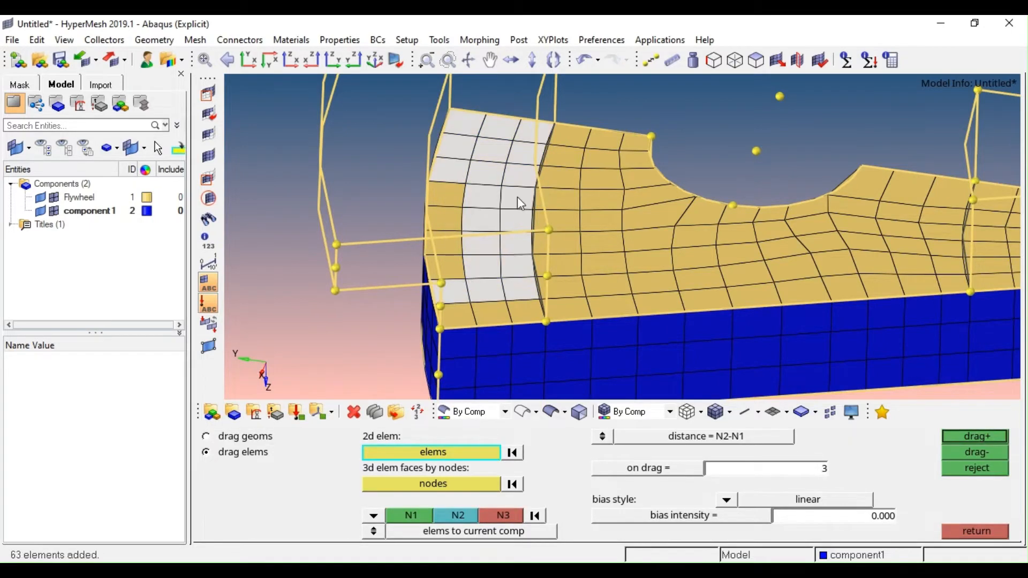
pyautogui.keyDown('shift'); pyautogui.moveTo(529, 173); pyautogui.dragTo(418, 349); pyautogui.keyUp('shift')
pyautogui.keyDown('ctrl'); pyautogui.moveTo(499, 333); pyautogui.dragTo(510, 268, button='right'); pyautogui.keyUp('ctrl')
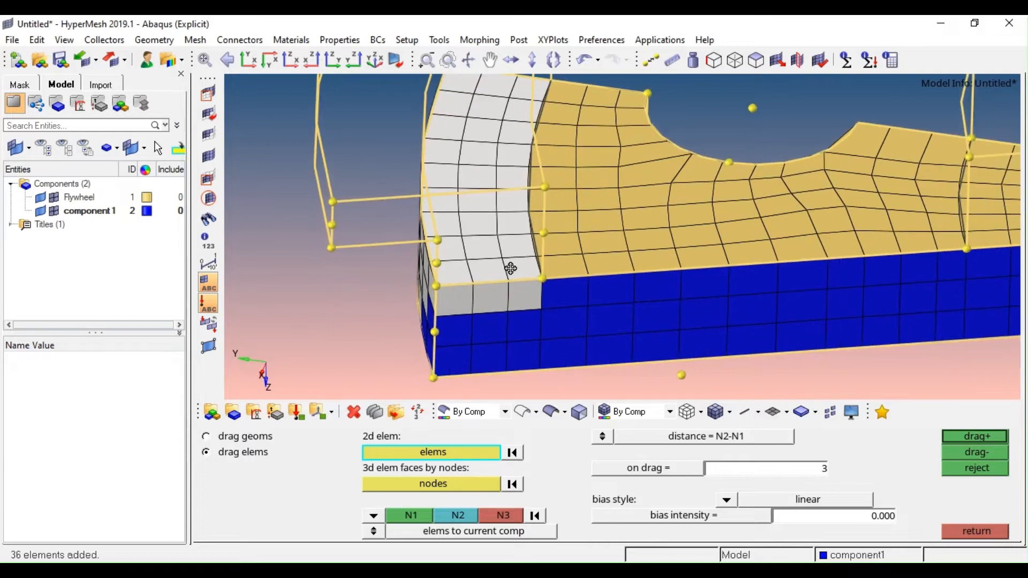
# - Remove the existing solid elements from the drag selection, keeping only the 2D elements of the rim strip
pyautogui.moveTo(513, 308)
pyautogui.keyDown('ctrl'); pyautogui.mouseDown()
pyautogui.moveTo(508, 280)
pyautogui.moveTo(517, 308)
pyautogui.mouseUp(); pyautogui.keyUp('ctrl')
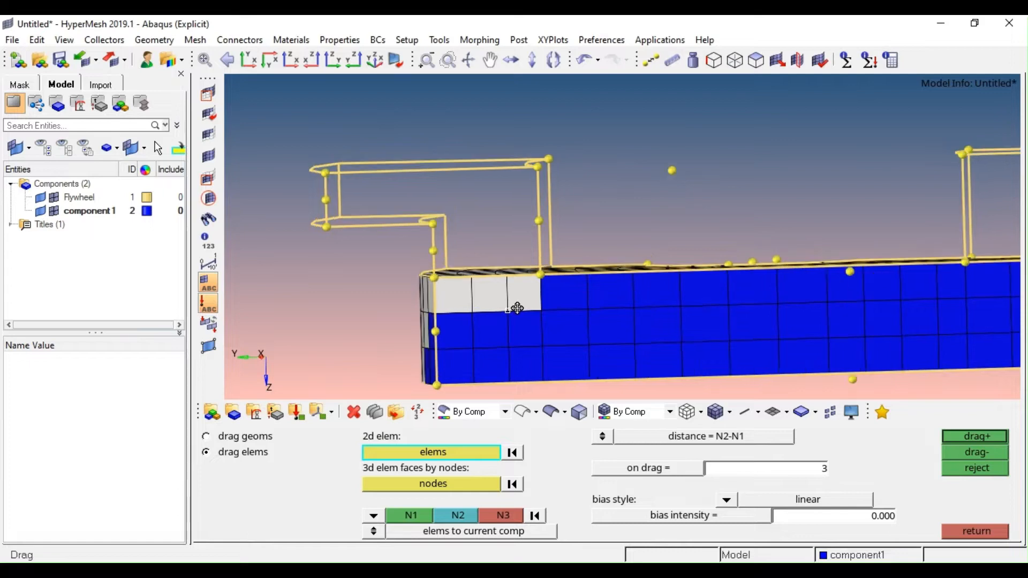
pyautogui.keyDown('shift'); pyautogui.moveTo(550, 288); pyautogui.dragTo(372, 408, button='right'); pyautogui.keyUp('shift')
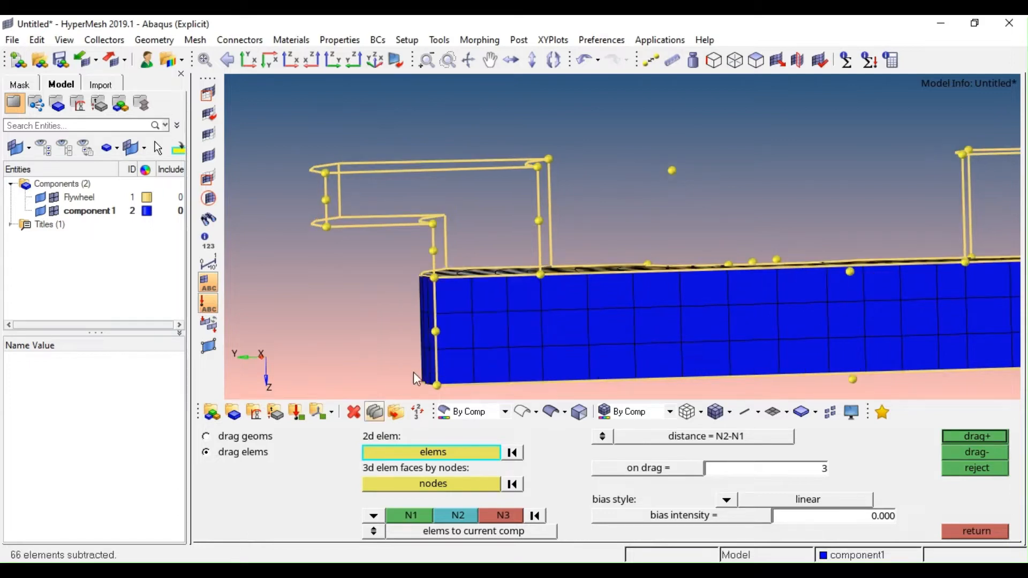
pyautogui.keyDown('ctrl'); pyautogui.scroll(-3, 484, 317); pyautogui.keyUp('ctrl')
pyautogui.keyDown('ctrl'); pyautogui.moveTo(484, 317); pyautogui.dragTo(488, 292, button='right'); pyautogui.keyUp('ctrl')
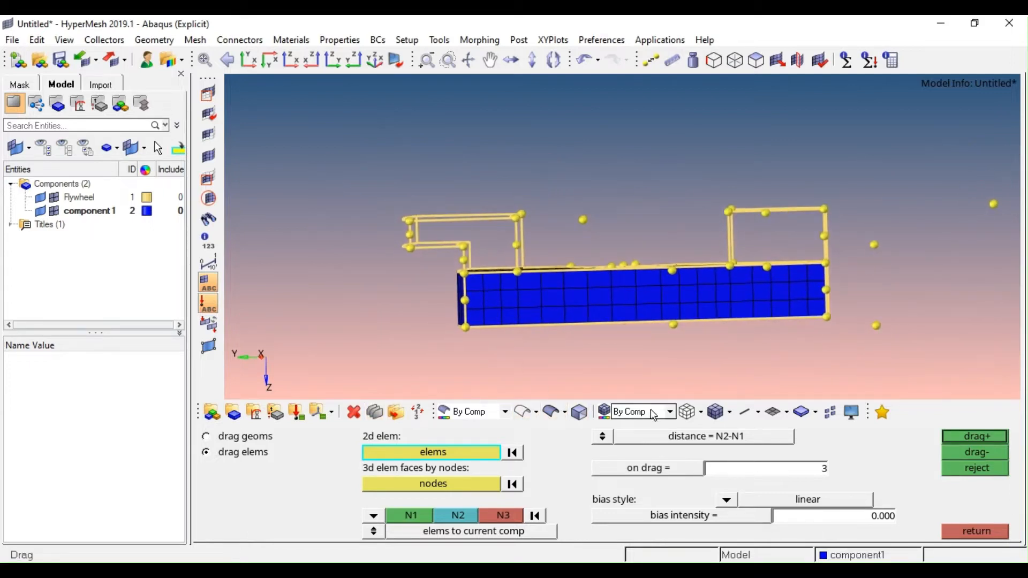
pyautogui.click(688, 412)
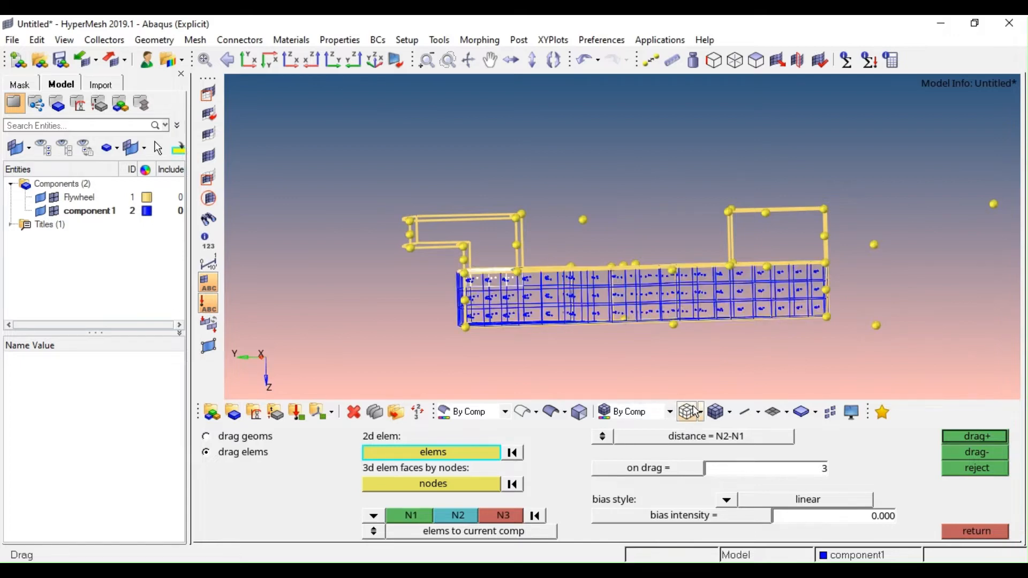
pyautogui.keyDown('ctrl'); pyautogui.scroll(3, 544, 298); pyautogui.keyUp('ctrl')
pyautogui.keyDown('shift'); pyautogui.moveTo(516, 252); pyautogui.dragTo(321, 318, button='right'); pyautogui.keyUp('shift')
pyautogui.click(714, 413)
pyautogui.keyDown('ctrl'); pyautogui.scroll(-3, 543, 231); pyautogui.keyUp('ctrl')
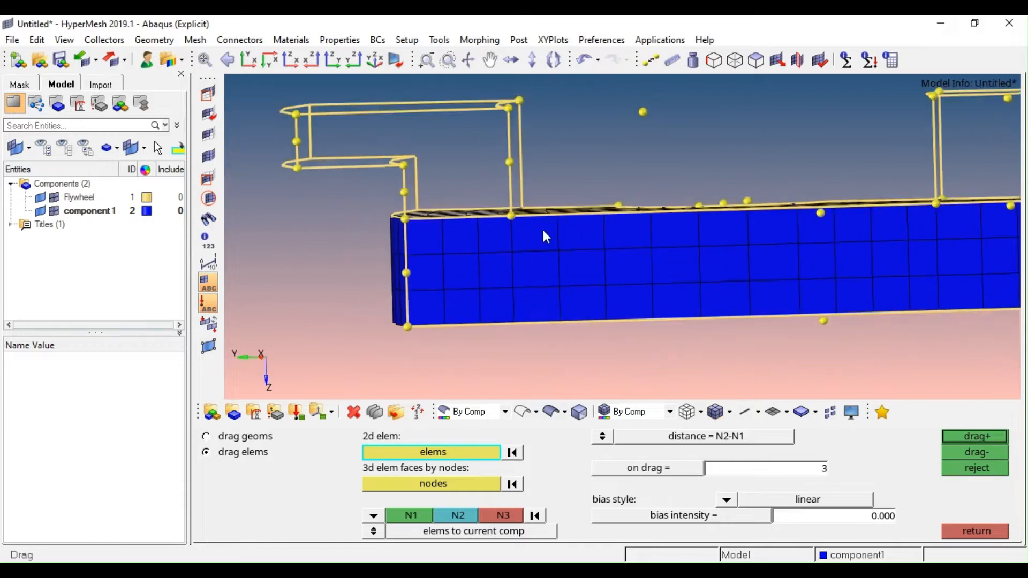
pyautogui.keyDown('ctrl'); pyautogui.moveTo(551, 253); pyautogui.dragTo(537, 290); pyautogui.keyUp('ctrl')
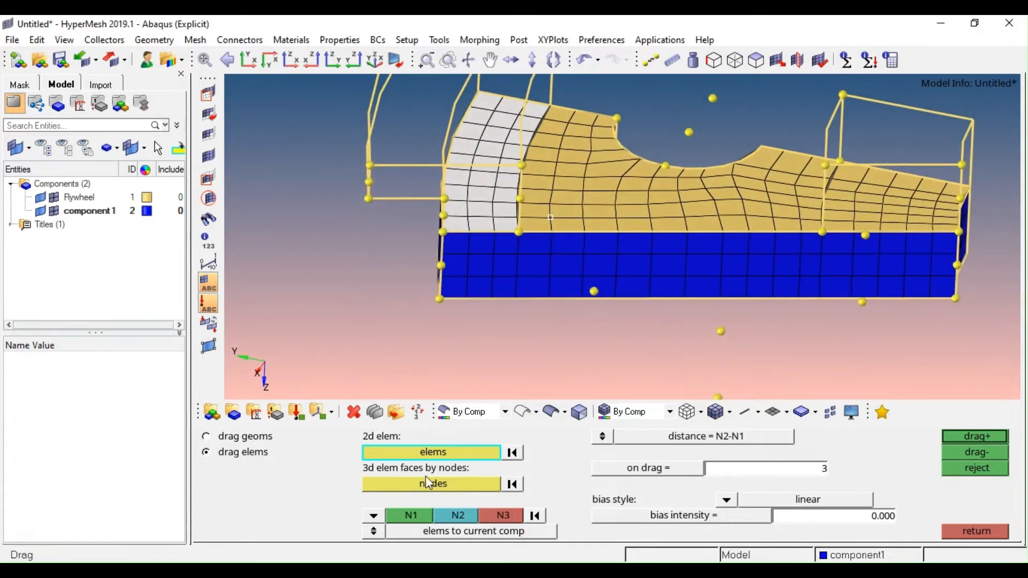
# - Drag the rim strip from the mesh corner node to the node at the overhang's lower corner with 1 layer
pyautogui.click(410, 517)
pyautogui.scroll(3, 445, 230)
pyautogui.click(461, 194)
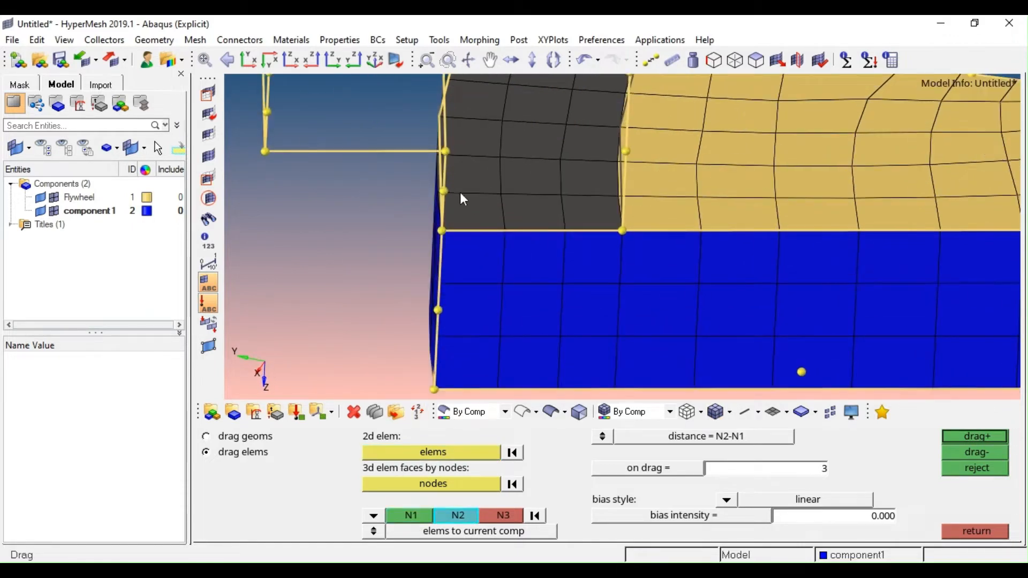
pyautogui.click(446, 152)
pyautogui.scroll(-3, 512, 173)
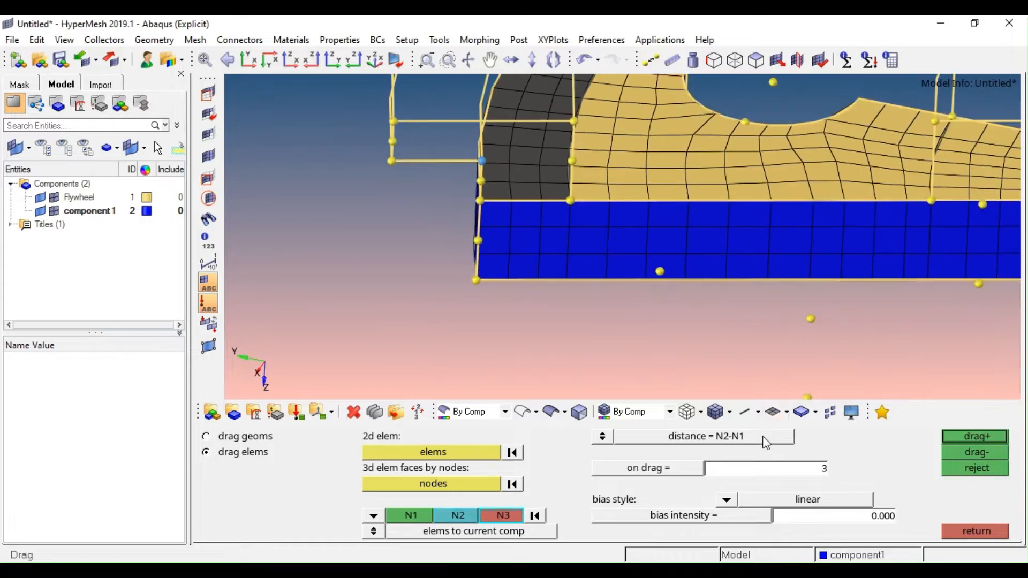
pyautogui.write('1')
pyautogui.middleClick(554, 172)
pyautogui.keyDown('ctrl'); pyautogui.moveTo(554, 194); pyautogui.dragTo(594, 199); pyautogui.keyUp('ctrl')
pyautogui.scroll(-3, 631, 187)
pyautogui.keyDown('ctrl'); pyautogui.moveTo(631, 186); pyautogui.dragTo(563, 181, button='right'); pyautogui.keyUp('ctrl')
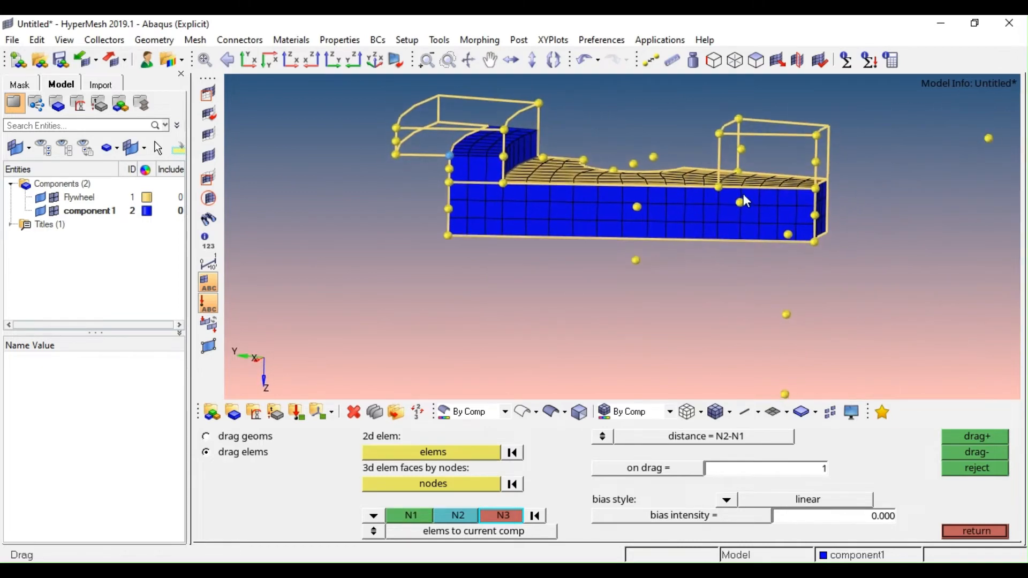
# - Measure the hub's step height between the mesh node at its inner front corner and the uppermost node on the same vertical edge
pyautogui.click(432, 453)
pyautogui.scroll(4, 819, 152)
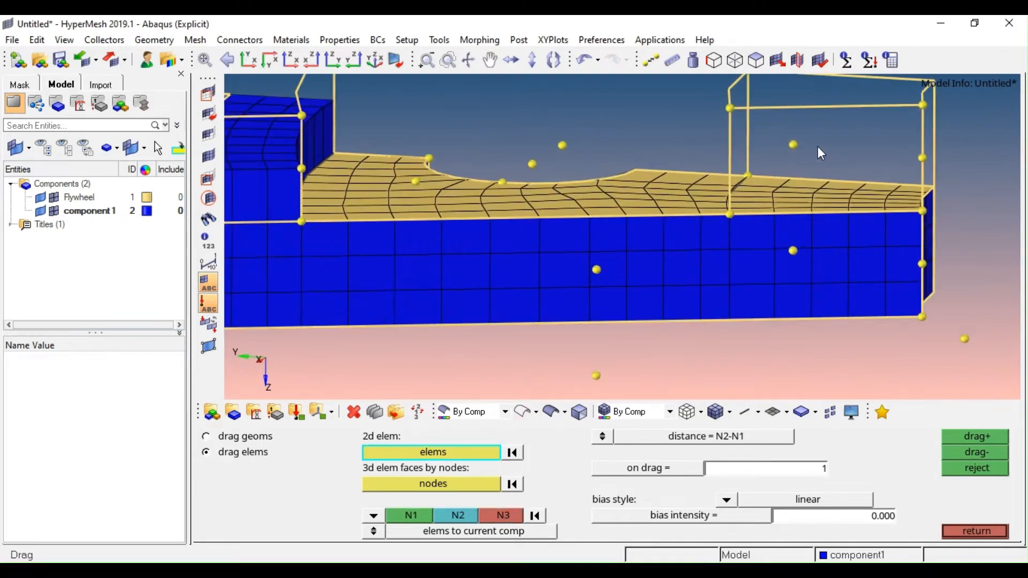
pyautogui.keyDown('ctrl'); pyautogui.moveTo(864, 204); pyautogui.dragTo(808, 214, button='right'); pyautogui.keyUp('ctrl')
pyautogui.press('F4')
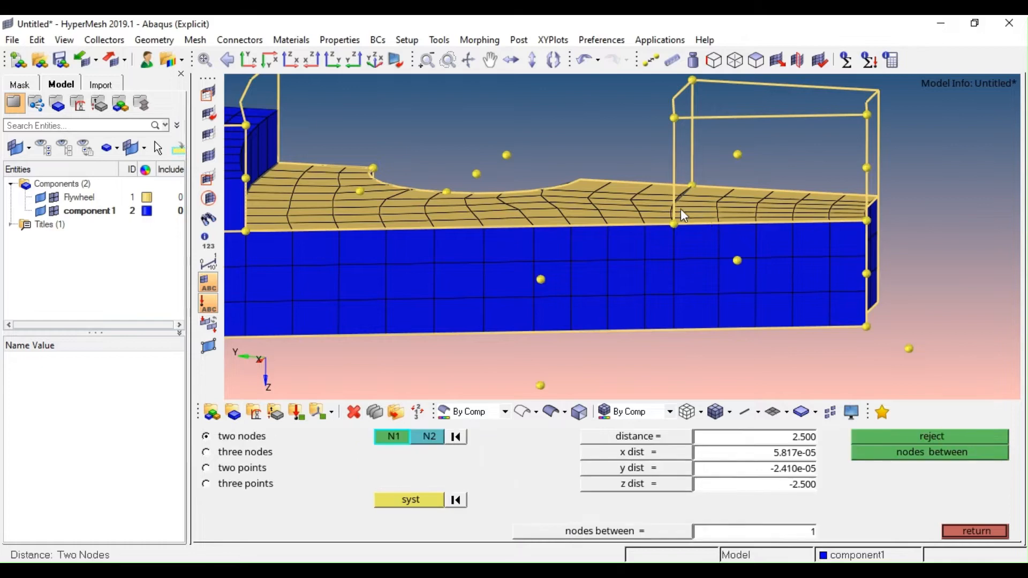
pyautogui.click(674, 224)
pyautogui.click(671, 110)
pyautogui.keyDown('ctrl'); pyautogui.moveTo(732, 171); pyautogui.dragTo(709, 174, button='right'); pyautogui.keyUp('ctrl')
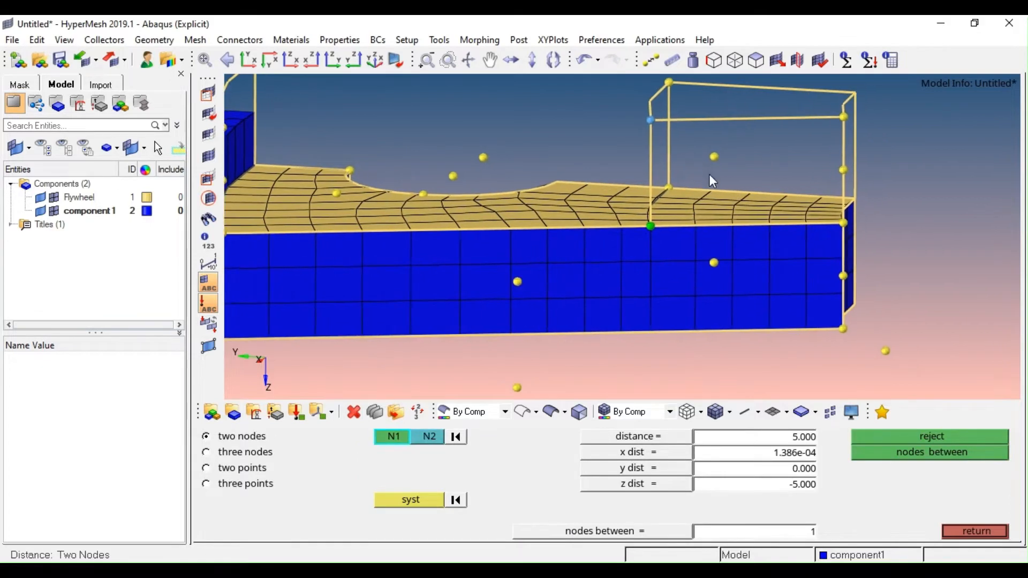
pyautogui.press('Escape')
pyautogui.press('Escape')
pyautogui.scroll(3, 702, 218)
pyautogui.scroll(-3, 702, 212)
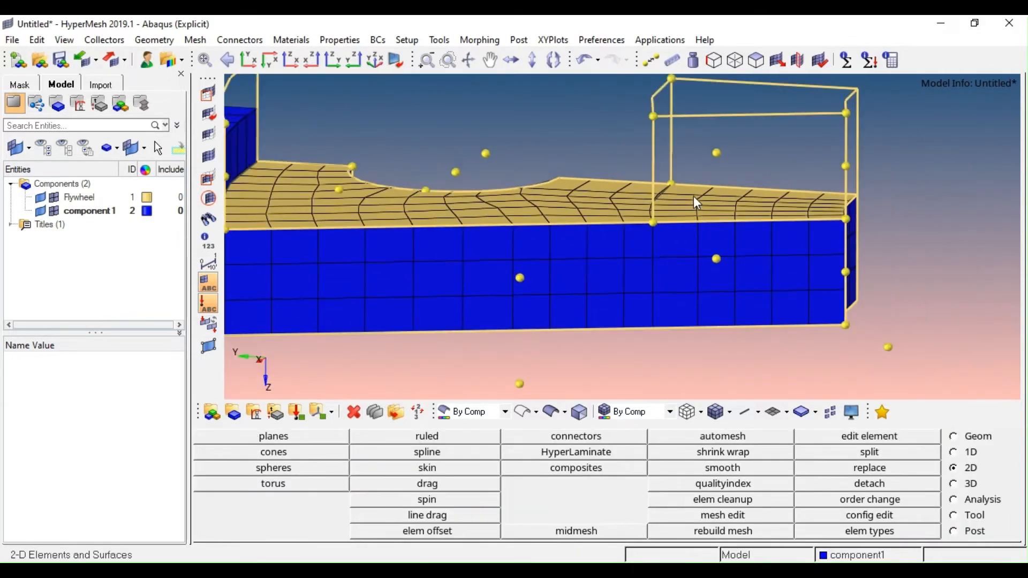
# - Select only the 2D elements inside the hub outline for the drag, excluding the solid elements below them
pyautogui.click(443, 484)
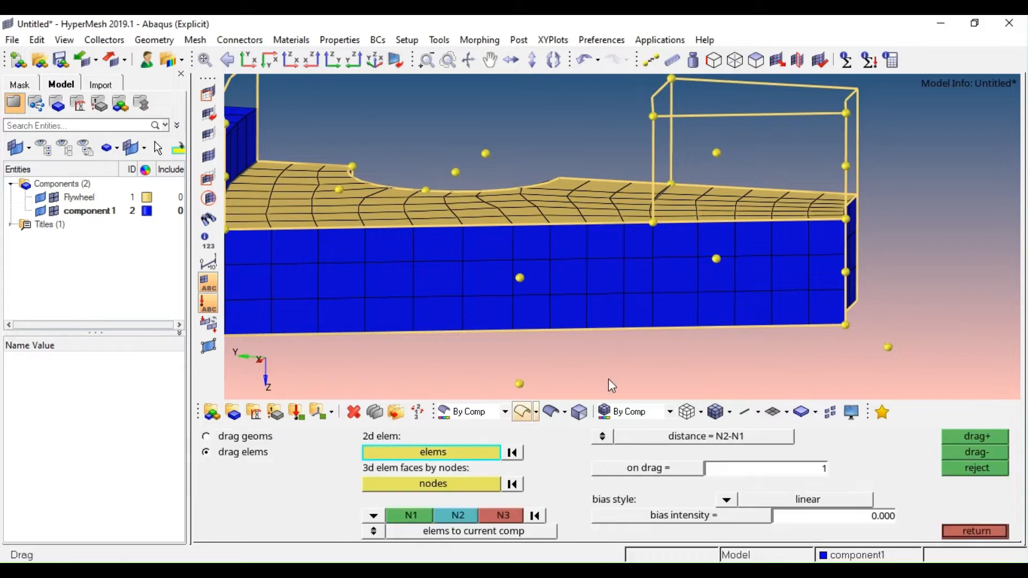
pyautogui.click(425, 453)
pyautogui.click(657, 499)
pyautogui.keyDown('ctrl'); pyautogui.moveTo(682, 329); pyautogui.dragTo(719, 333, button='right'); pyautogui.keyUp('ctrl')
pyautogui.keyDown('shift'); pyautogui.moveTo(695, 185); pyautogui.dragTo(640, 269, button='right'); pyautogui.keyUp('shift')
pyautogui.keyDown('ctrl'); pyautogui.moveTo(673, 214); pyautogui.dragTo(718, 217, button='right'); pyautogui.keyUp('ctrl')
pyautogui.keyDown('ctrl'); pyautogui.scroll(-3, 719, 217); pyautogui.keyUp('ctrl')
pyautogui.keyDown('shift'); pyautogui.moveTo(712, 144); pyautogui.dragTo(381, 314, button='right'); pyautogui.keyUp('shift')
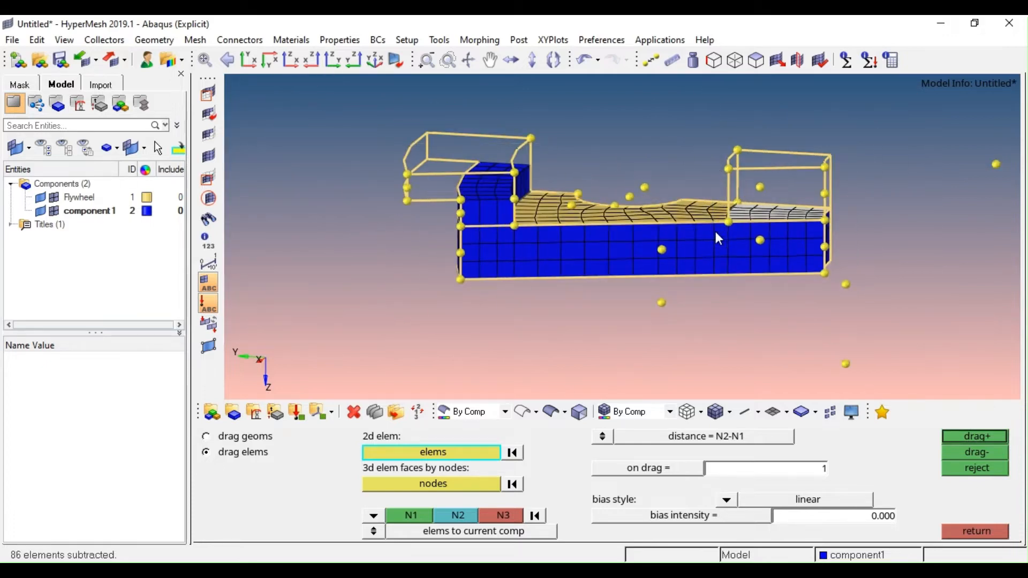
pyautogui.click(411, 515)
pyautogui.keyDown('ctrl'); pyautogui.scroll(4, 698, 268); pyautogui.keyUp('ctrl')
pyautogui.click(771, 172)
pyautogui.keyDown('ctrl'); pyautogui.moveTo(798, 155); pyautogui.dragTo(774, 202, button='right'); pyautogui.keyUp('ctrl')
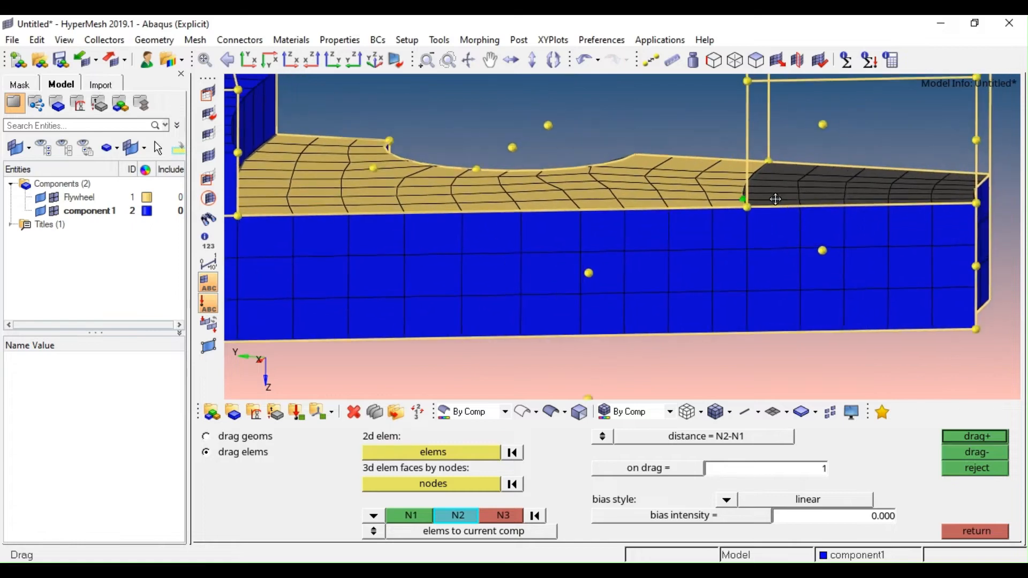
pyautogui.click(539, 515)
# - Drag the hub's 2D elements from its inner front corner node to the uppermost node on that edge with 2 layers
pyautogui.keyDown('ctrl'); pyautogui.scroll(4, 786, 185); pyautogui.keyUp('ctrl')
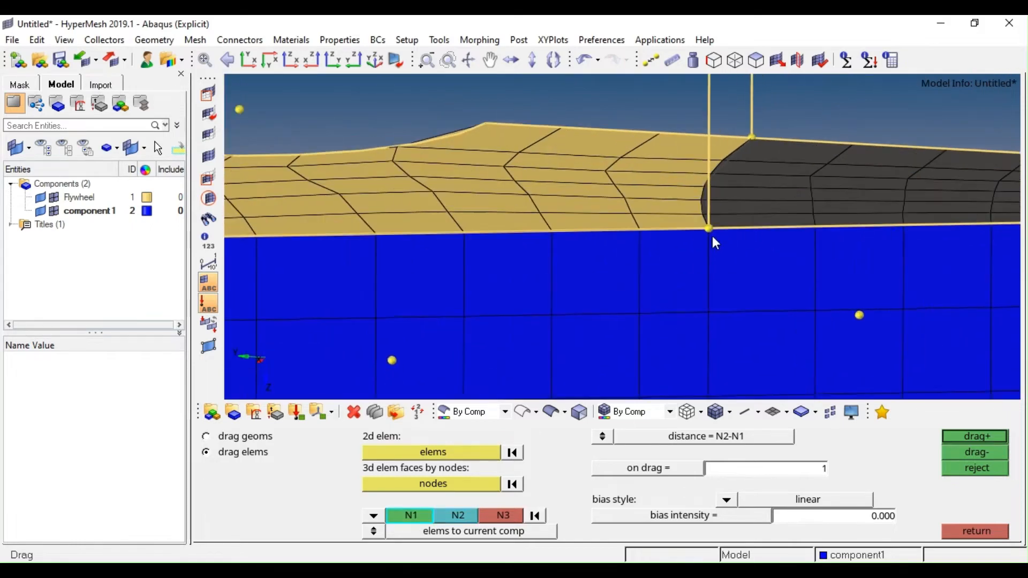
pyautogui.click(708, 230)
pyautogui.keyDown('ctrl'); pyautogui.scroll(-4, 716, 229); pyautogui.keyUp('ctrl')
pyautogui.keyDown('ctrl'); pyautogui.moveTo(709, 220); pyautogui.dragTo(663, 295, button='right'); pyautogui.keyUp('ctrl')
pyautogui.click(667, 182)
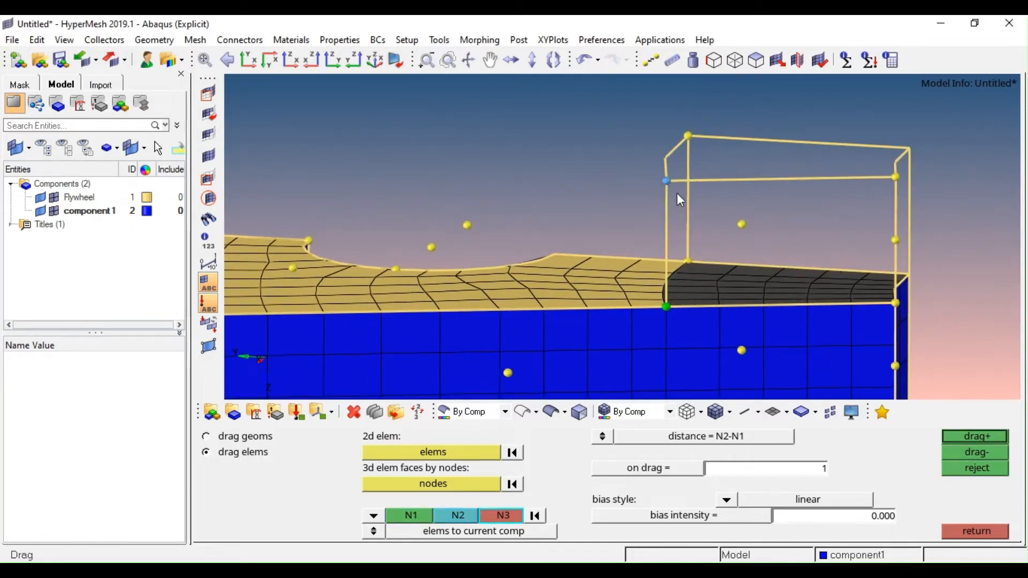
pyautogui.click(781, 465)
pyautogui.write('2')
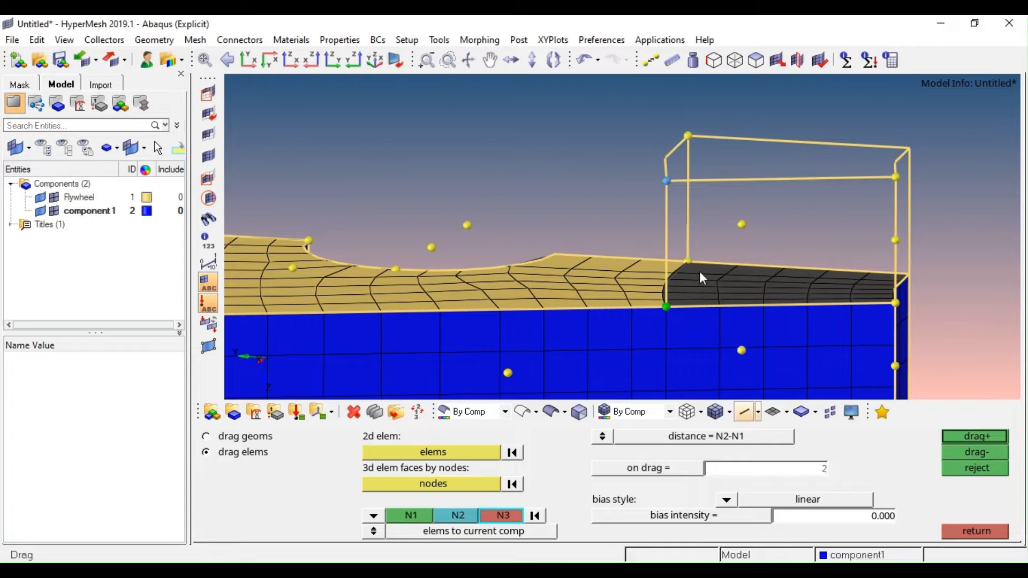
pyautogui.middleClick(717, 236)
# - Examine the dragged solid layers at the hub and the unmeshed overhang beside the rim step
pyautogui.keyDown('ctrl'); pyautogui.scroll(-2, 717, 241); pyautogui.keyUp('ctrl')
pyautogui.keyDown('ctrl'); pyautogui.scroll(-3, 718, 246); pyautogui.keyUp('ctrl')
pyautogui.keyDown('ctrl'); pyautogui.moveTo(717, 248); pyautogui.dragTo(583, 250, button='right'); pyautogui.keyUp('ctrl')
pyautogui.moveTo(582, 249)
pyautogui.keyDown('ctrl'); pyautogui.mouseDown()
pyautogui.moveTo(490, 280)
pyautogui.moveTo(583, 260)
pyautogui.mouseUp(); pyautogui.keyUp('ctrl')
pyautogui.keyDown('ctrl'); pyautogui.moveTo(479, 248); pyautogui.dragTo(983, 164, button='right'); pyautogui.keyUp('ctrl')
pyautogui.keyDown('ctrl'); pyautogui.scroll(4, 884, 167); pyautogui.keyUp('ctrl')
pyautogui.keyDown('ctrl'); pyautogui.moveTo(882, 165); pyautogui.dragTo(787, 258, button='right'); pyautogui.keyUp('ctrl')
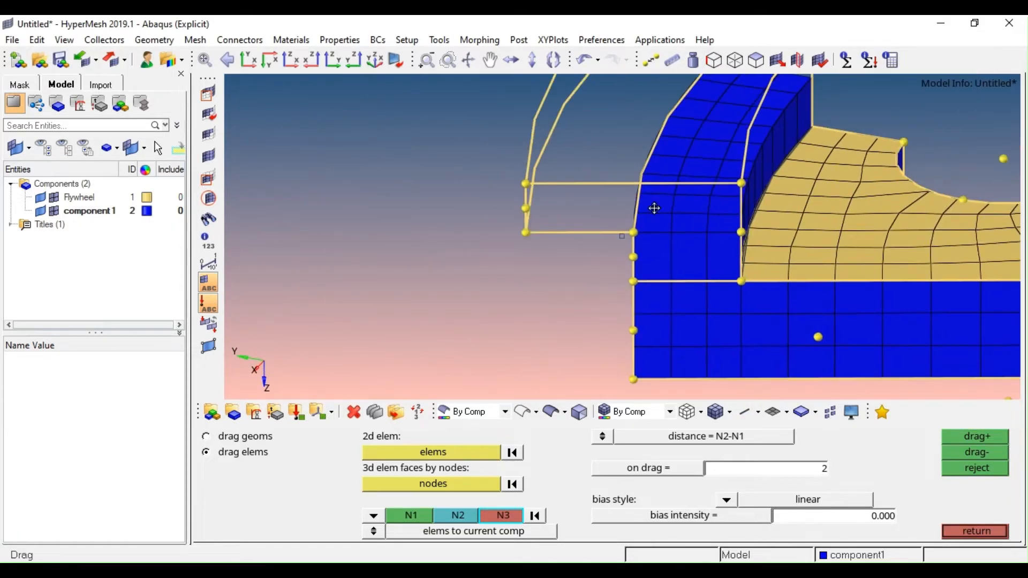
pyautogui.moveTo(654, 207)
pyautogui.keyDown('ctrl'); pyautogui.mouseDown()
pyautogui.moveTo(704, 221)
pyautogui.moveTo(637, 215)
pyautogui.moveTo(666, 241)
pyautogui.moveTo(671, 217)
pyautogui.mouseUp(); pyautogui.keyUp('ctrl')
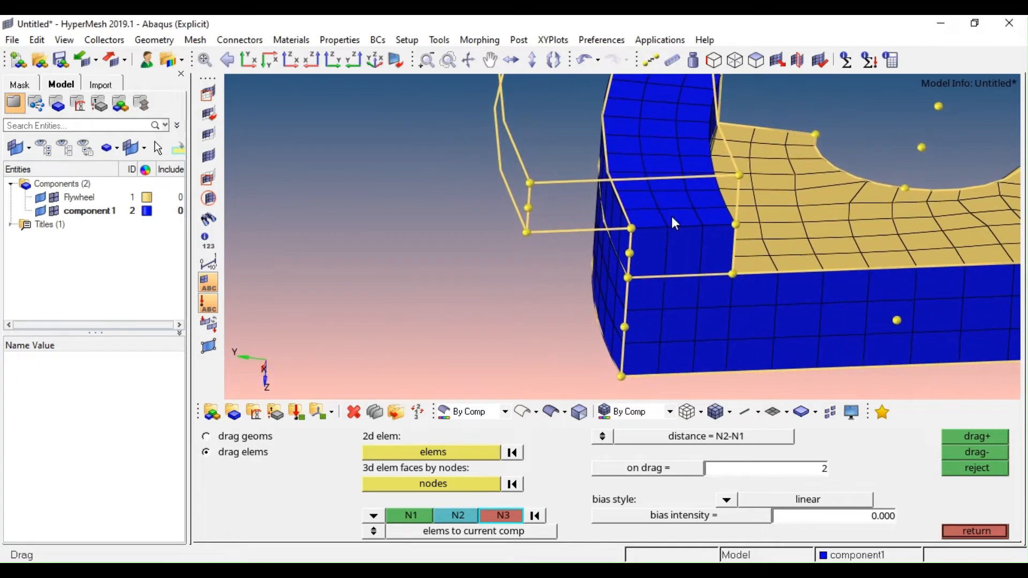
pyautogui.press('Escape')
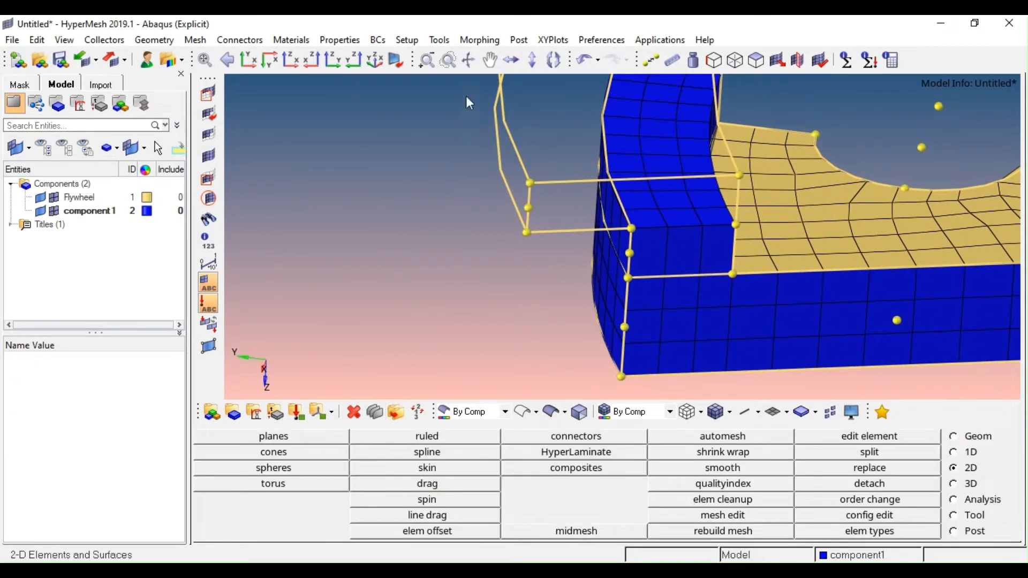
# - Generate the exterior faces of the solid mesh in component1
pyautogui.click(755, 65)
pyautogui.click(709, 227)
pyautogui.middleClick(708, 227)
pyautogui.keyDown('ctrl'); pyautogui.moveTo(694, 220); pyautogui.dragTo(649, 246); pyautogui.keyUp('ctrl')
pyautogui.press('Escape')
# - Automesh the rim's unmeshed overhang surface beside the step with mixed elements of size 2
pyautogui.press('F12')
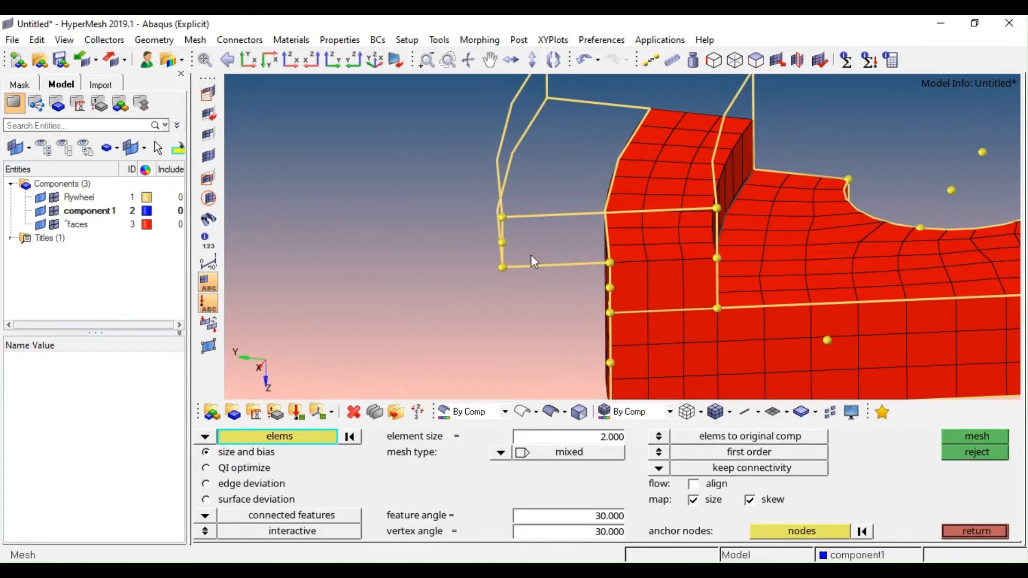
pyautogui.click(205, 437)
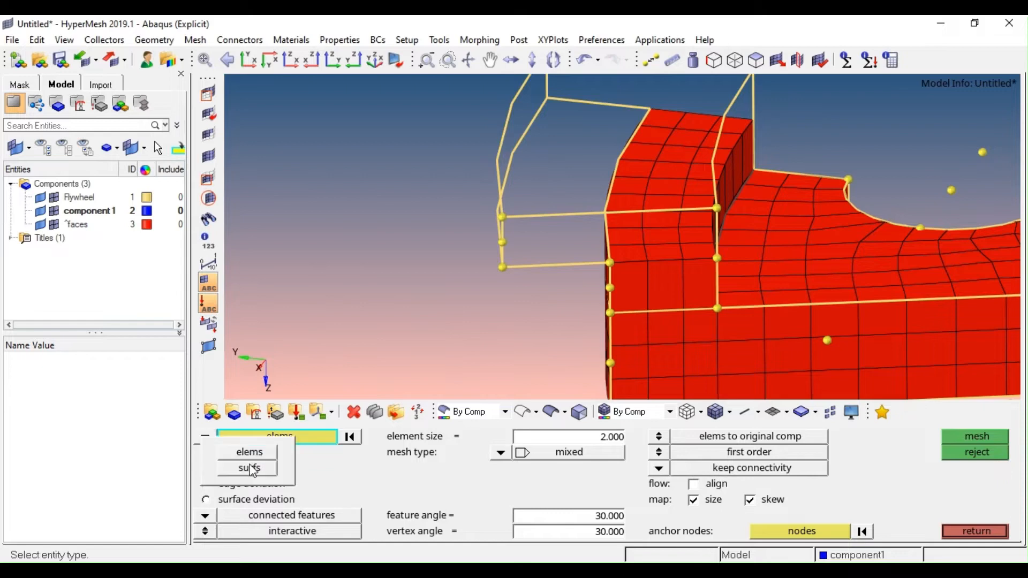
pyautogui.click(247, 468)
pyautogui.click(573, 256)
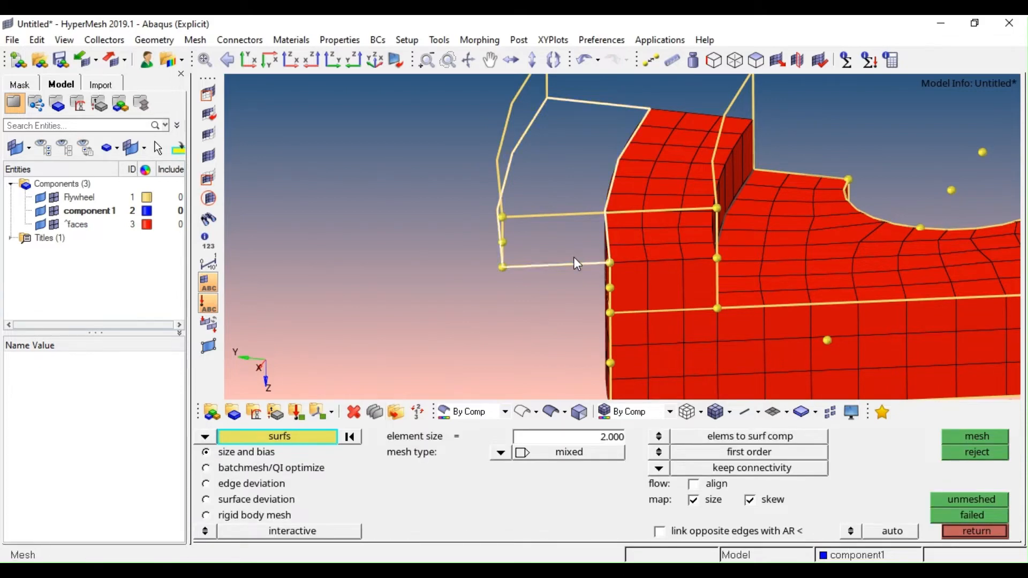
pyautogui.middleClick(604, 226)
# - Set the element density of the overhang's inner and outer curved edges to 9, remesh and accept the mesh
pyautogui.scroll(2, 613, 230)
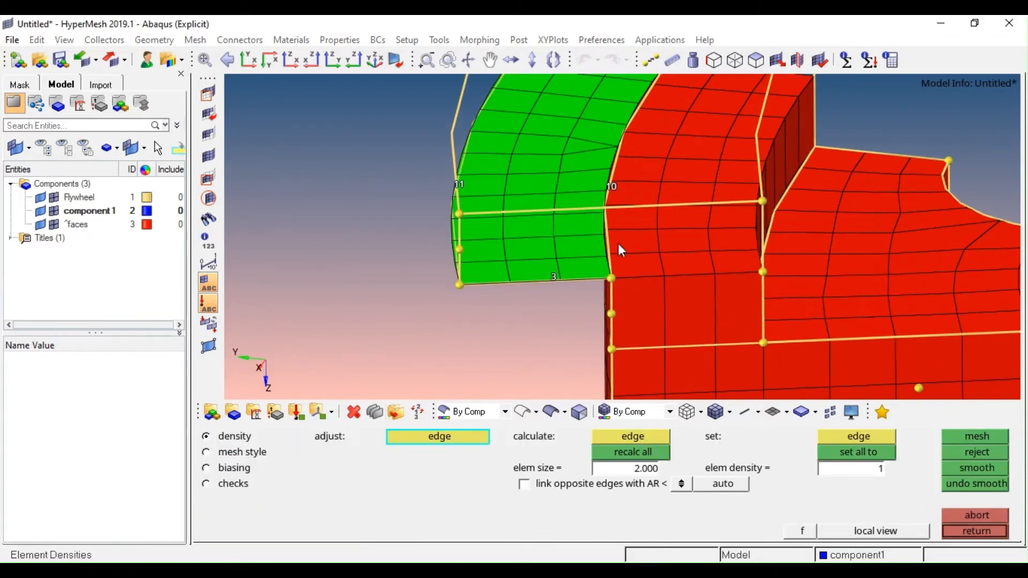
pyautogui.keyDown('ctrl'); pyautogui.moveTo(621, 265); pyautogui.dragTo(521, 271); pyautogui.keyUp('ctrl')
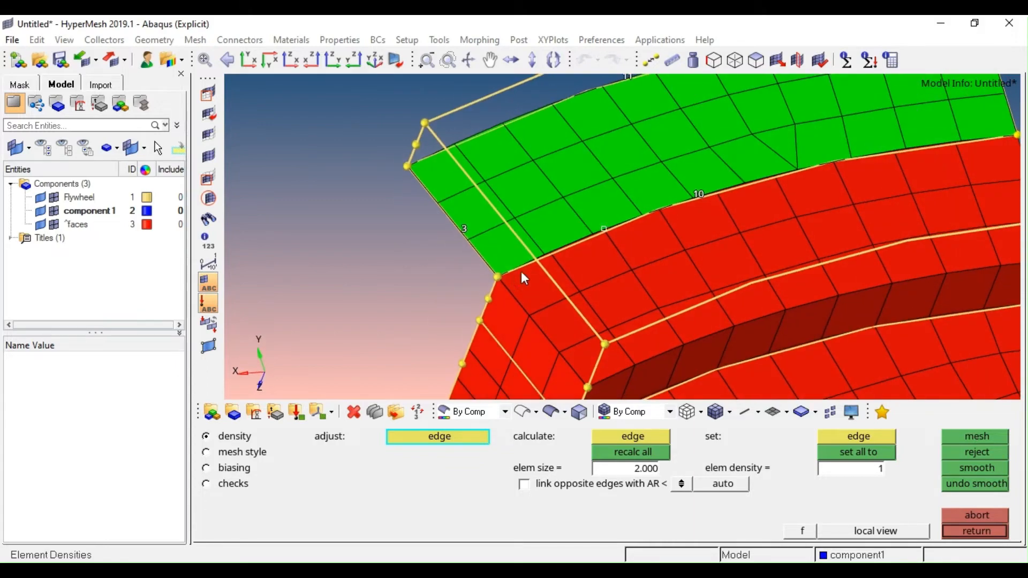
pyautogui.keyDown('ctrl'); pyautogui.moveTo(619, 230); pyautogui.dragTo(558, 268); pyautogui.keyUp('ctrl')
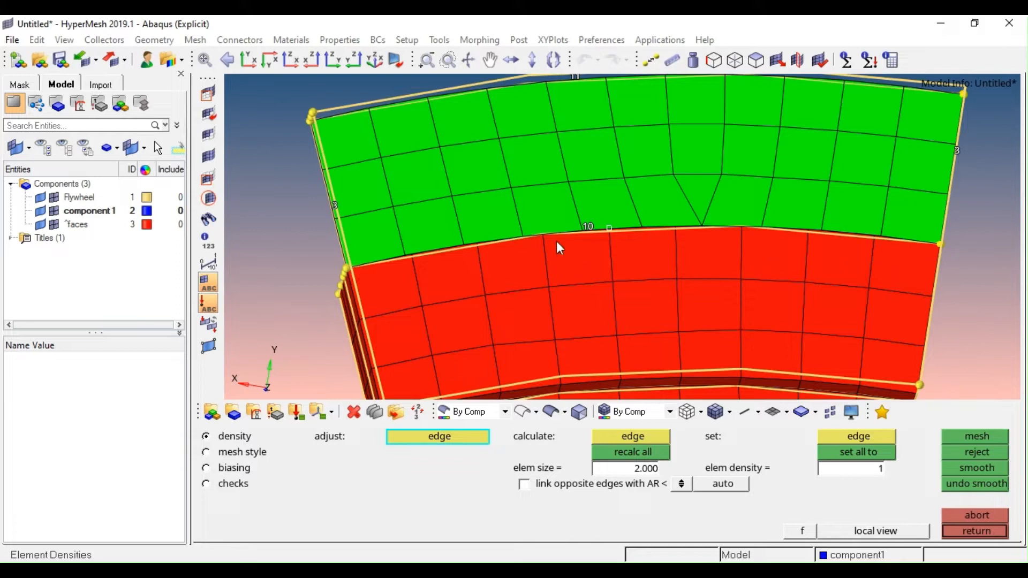
pyautogui.rightClick(583, 228)
pyautogui.middleClick(589, 249)
pyautogui.keyDown('ctrl'); pyautogui.moveTo(594, 138); pyautogui.dragTo(597, 210, button='right'); pyautogui.keyUp('ctrl')
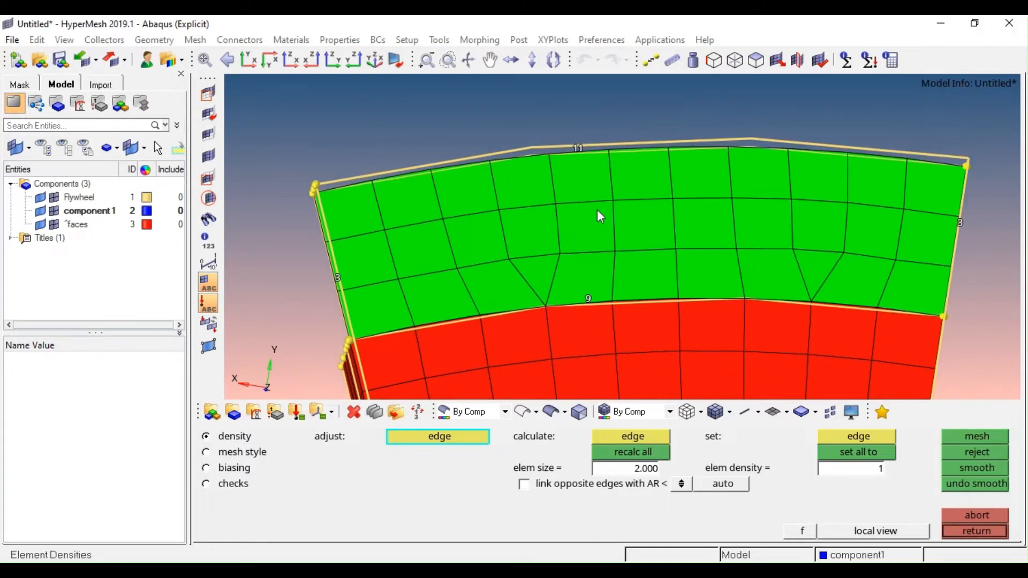
pyautogui.rightClick(581, 145)
pyautogui.rightClick(581, 145)
pyautogui.middleClick(580, 145)
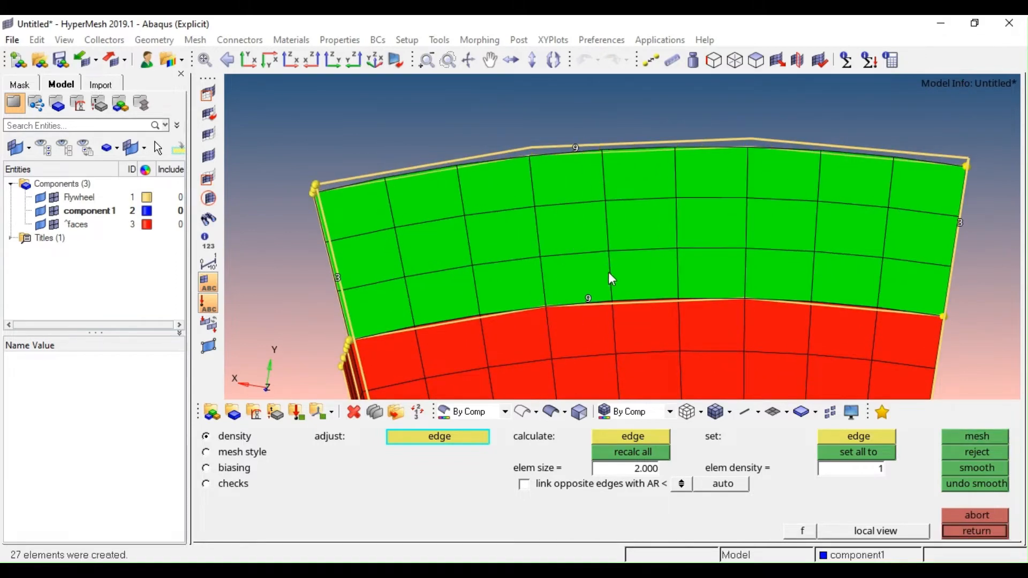
pyautogui.keyDown('ctrl'); pyautogui.moveTo(609, 271); pyautogui.dragTo(608, 215, button='right'); pyautogui.keyUp('ctrl')
pyautogui.middleClick(609, 214)
pyautogui.keyDown('ctrl'); pyautogui.moveTo(587, 296); pyautogui.dragTo(544, 286); pyautogui.keyUp('ctrl')
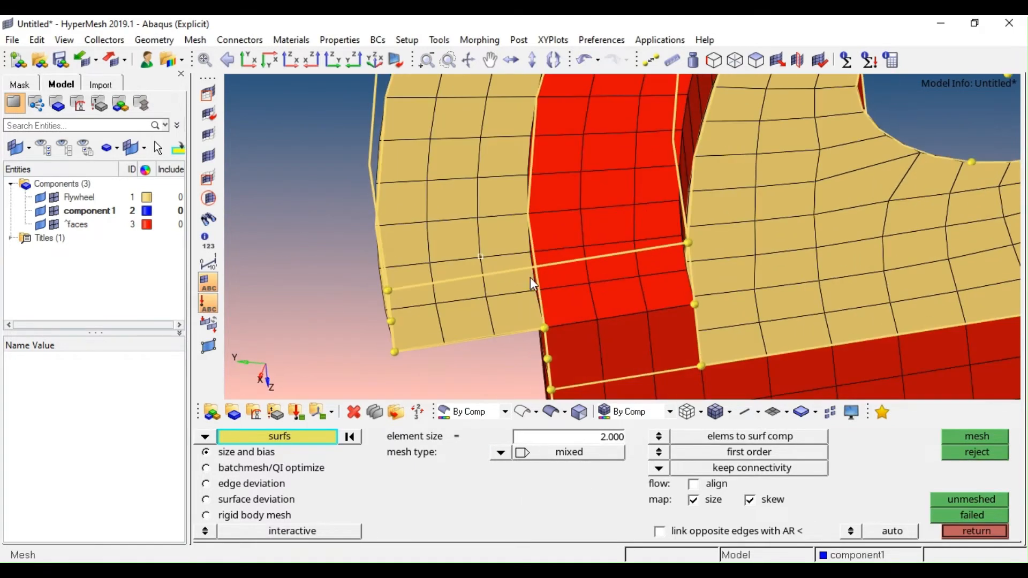
# - Preview and equivalence the coincident nodes between the Flywheel and ^faces components with a tolerance of 0.1
pyautogui.hotkey('shift', 'F3')
pyautogui.click(477, 290)
pyautogui.click(593, 290)
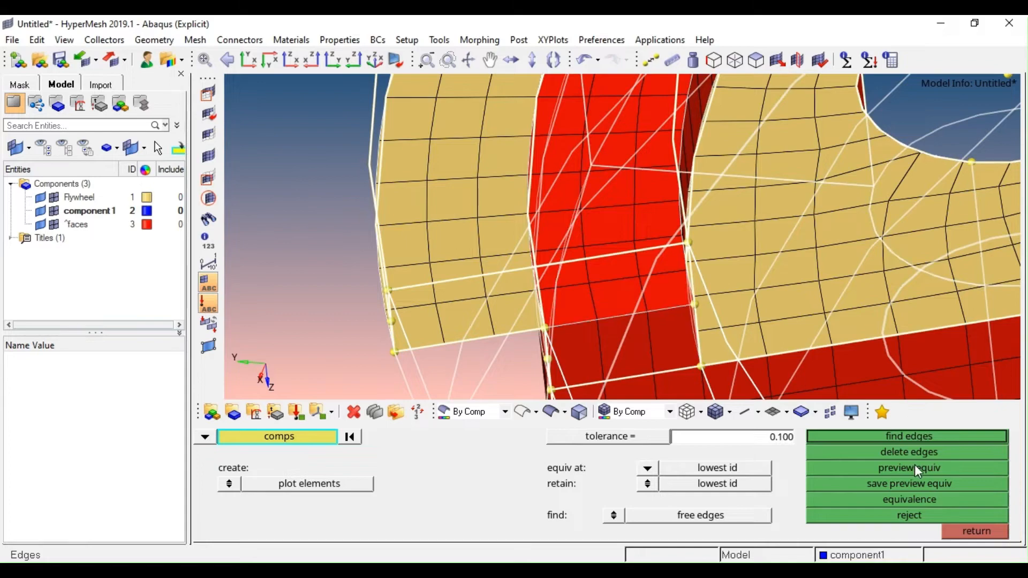
pyautogui.click(909, 466)
pyautogui.keyDown('ctrl'); pyautogui.moveTo(480, 209); pyautogui.dragTo(445, 221); pyautogui.keyUp('ctrl')
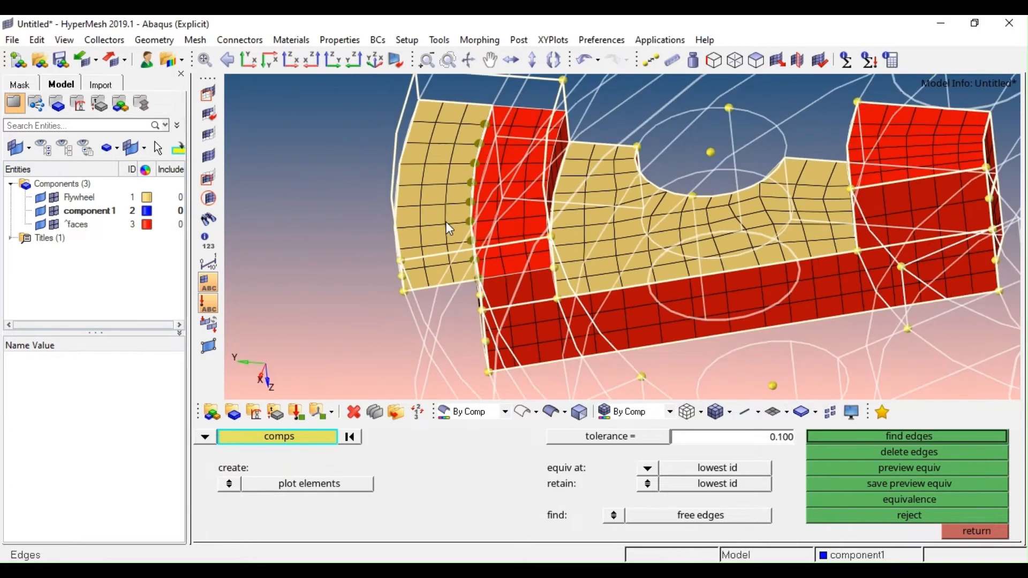
pyautogui.click(917, 497)
pyautogui.scroll(4, 438, 153)
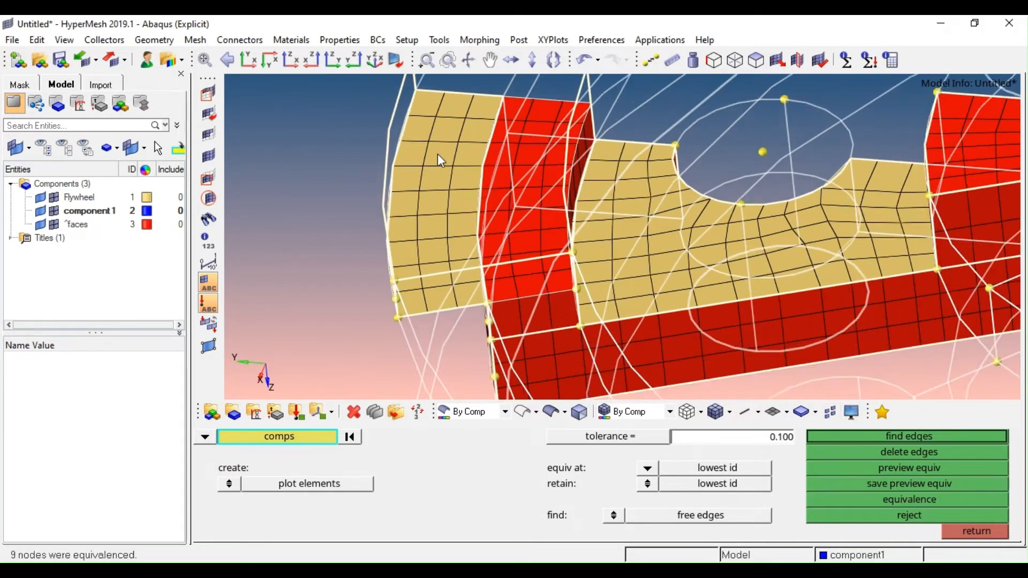
pyautogui.keyDown('ctrl'); pyautogui.moveTo(552, 271); pyautogui.dragTo(394, 246); pyautogui.keyUp('ctrl')
pyautogui.keyDown('ctrl'); pyautogui.moveTo(435, 245); pyautogui.dragTo(461, 221, button='right'); pyautogui.keyUp('ctrl')
pyautogui.press('Escape')
pyautogui.press('Escape')
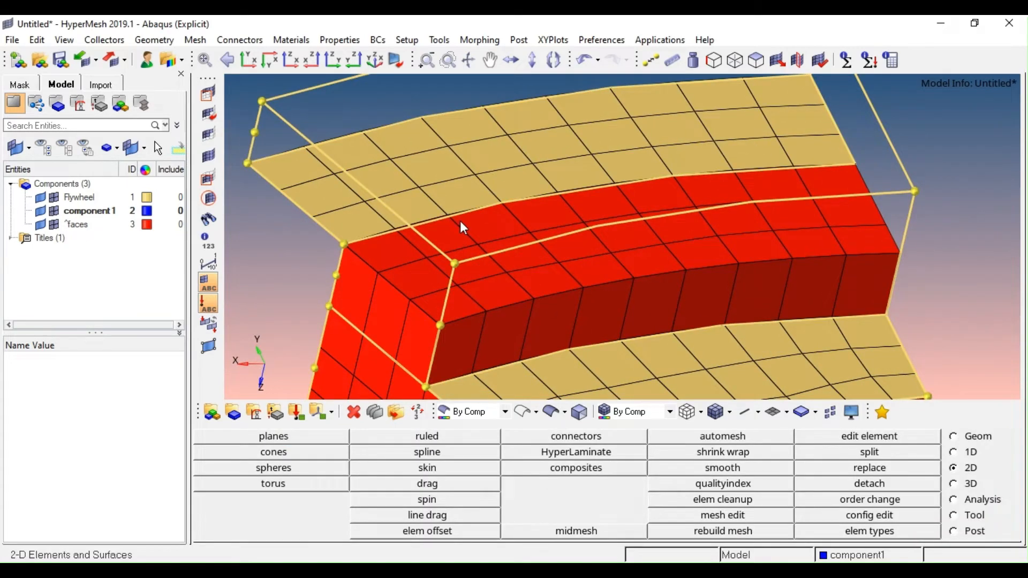
# - Open the Find tool for locating nodes between components
pyautogui.hotkey('shift', 'F5')
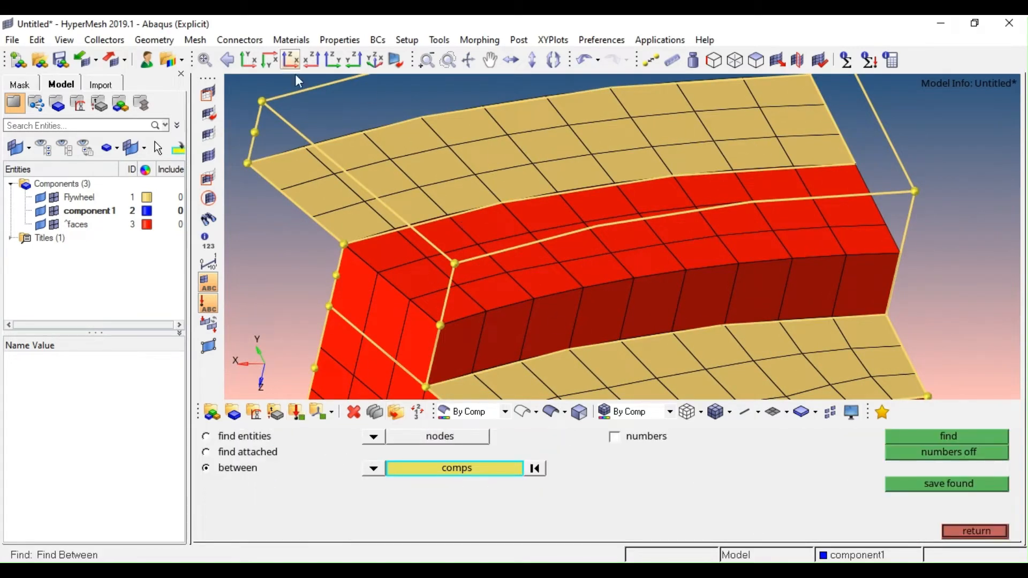
# - Find the nodes shared between the Flywheel and ^faces components
pyautogui.click(394, 162)
pyautogui.click(398, 288)
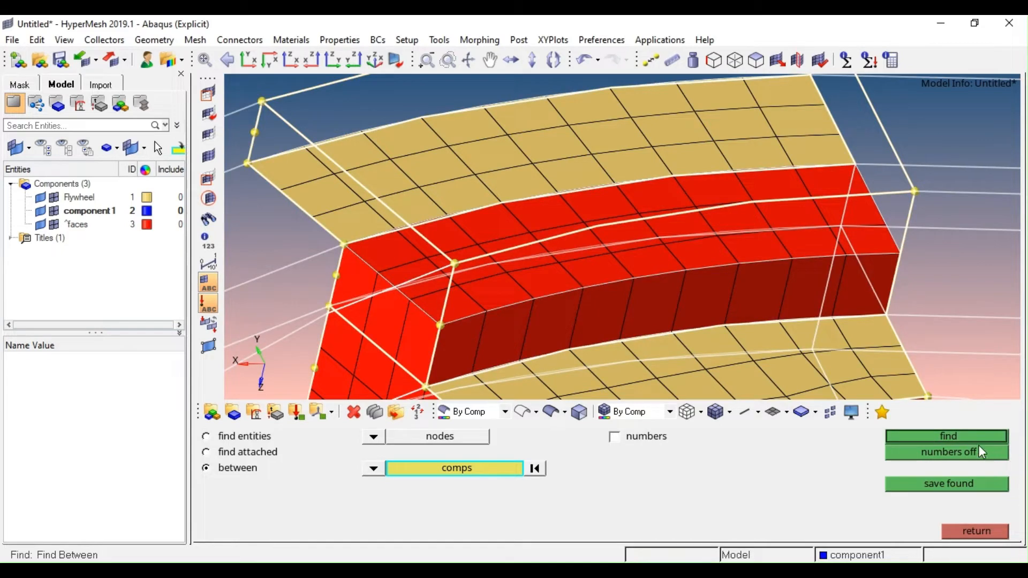
pyautogui.click(947, 436)
pyautogui.keyDown('ctrl'); pyautogui.moveTo(444, 262); pyautogui.dragTo(492, 232, button='right'); pyautogui.keyUp('ctrl')
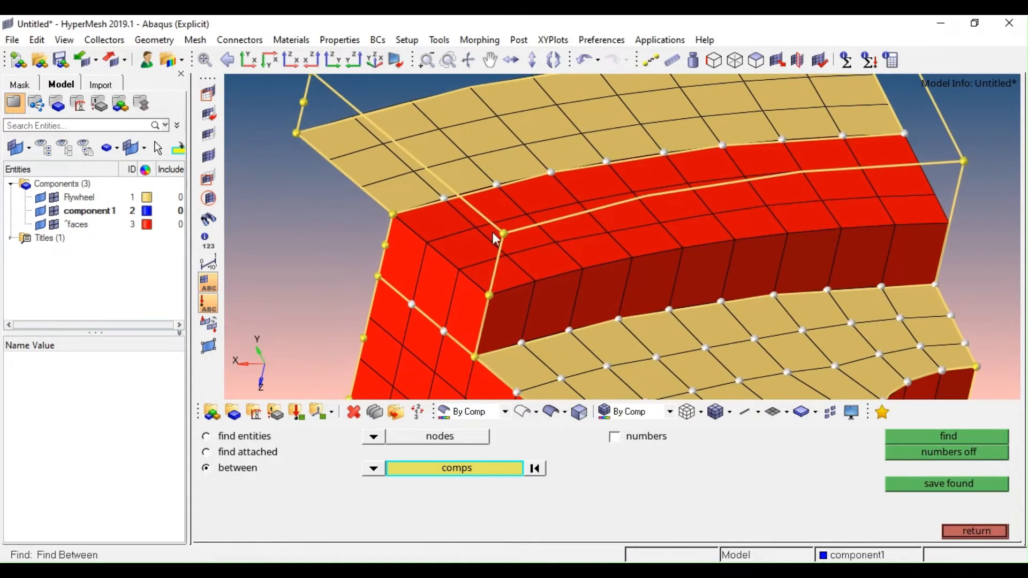
pyautogui.press('Escape')
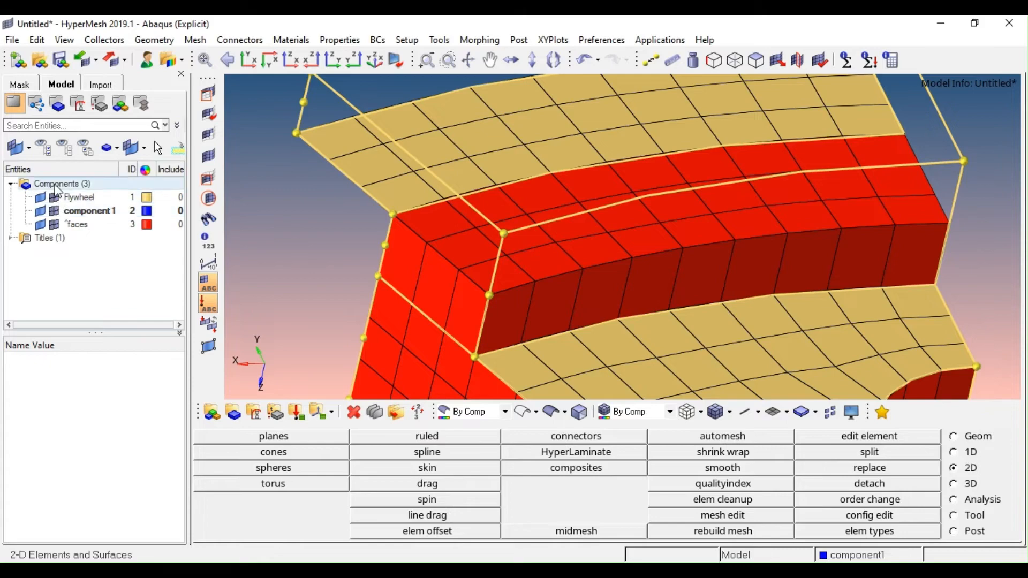
# - Try to replace a mesh node at the corner between the overhanging face and the red block, with equivalence on
pyautogui.keyDown('ctrl'); pyautogui.moveTo(462, 222); pyautogui.dragTo(510, 241); pyautogui.keyUp('ctrl')
pyautogui.keyDown('ctrl'); pyautogui.scroll(3, 453, 271); pyautogui.keyUp('ctrl')
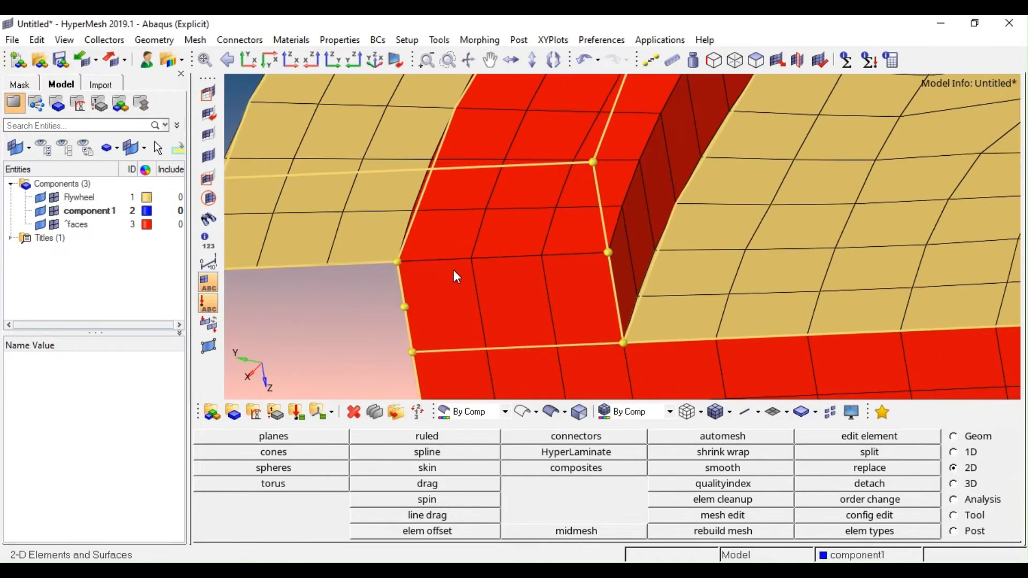
pyautogui.keyDown('ctrl'); pyautogui.moveTo(423, 256); pyautogui.dragTo(471, 253, button='right'); pyautogui.keyUp('ctrl')
pyautogui.press('F3')
pyautogui.click(354, 260)
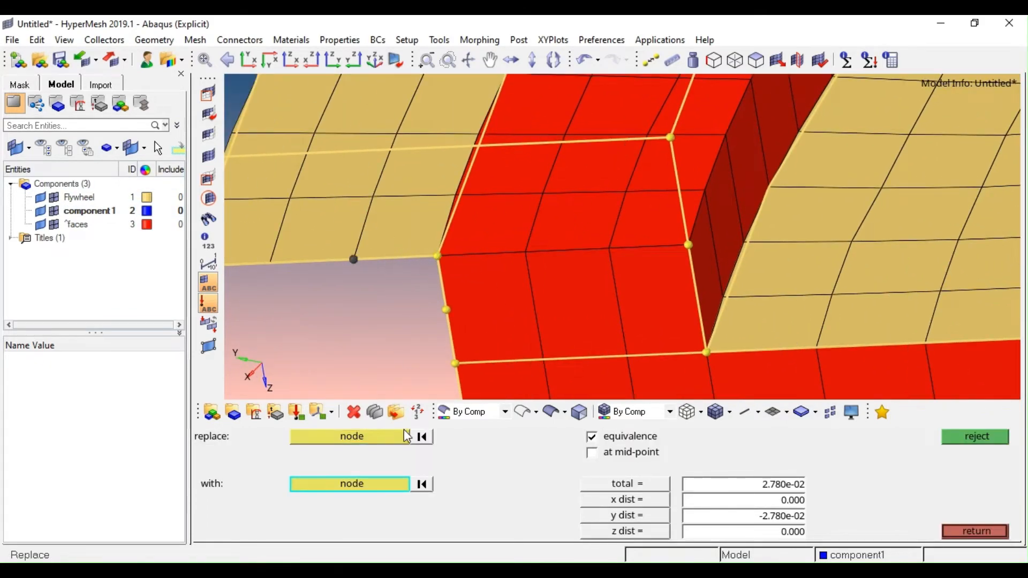
pyautogui.click(421, 437)
pyautogui.keyDown('ctrl'); pyautogui.scroll(2, 430, 286); pyautogui.keyUp('ctrl')
pyautogui.click(413, 222)
pyautogui.click(476, 237)
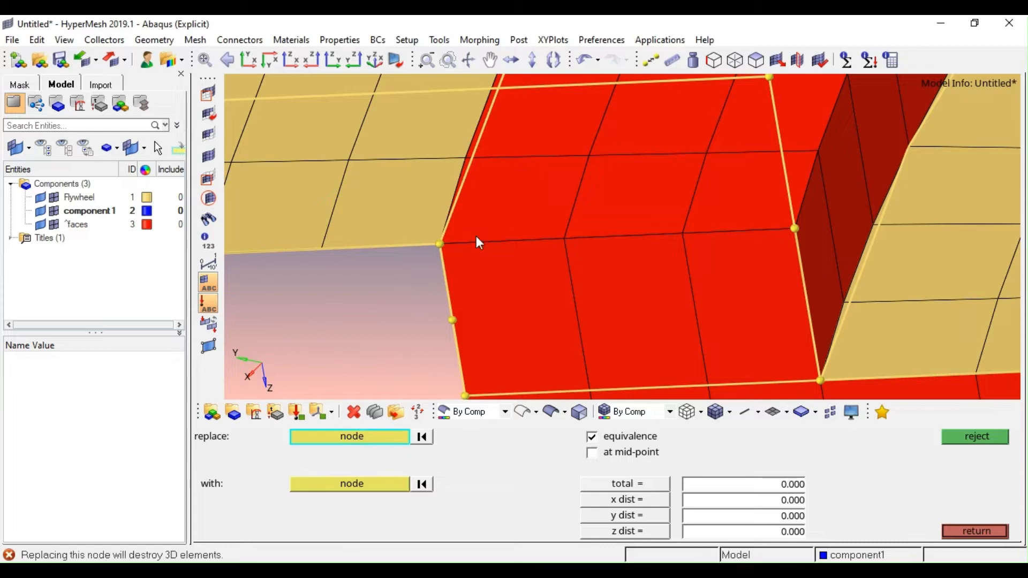
pyautogui.keyDown('ctrl'); pyautogui.scroll(-3, 473, 239); pyautogui.keyUp('ctrl')
pyautogui.keyDown('ctrl'); pyautogui.moveTo(522, 102); pyautogui.dragTo(502, 163, button='right'); pyautogui.keyUp('ctrl')
pyautogui.keyDown('ctrl'); pyautogui.moveTo(509, 177); pyautogui.dragTo(529, 166); pyautogui.keyUp('ctrl')
pyautogui.keyDown('ctrl'); pyautogui.scroll(-4, 529, 166); pyautogui.keyUp('ctrl')
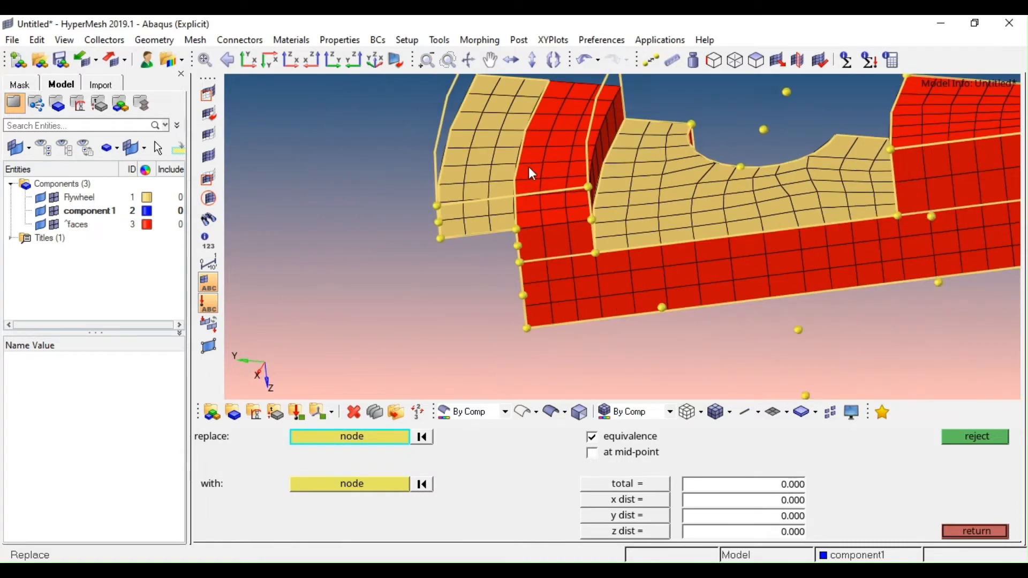
pyautogui.keyDown('ctrl'); pyautogui.moveTo(528, 166); pyautogui.dragTo(504, 233, button='right'); pyautogui.keyUp('ctrl')
pyautogui.moveTo(504, 233)
pyautogui.keyDown('ctrl'); pyautogui.mouseDown()
pyautogui.moveTo(486, 287)
pyautogui.moveTo(511, 238)
pyautogui.mouseUp(); pyautogui.keyUp('ctrl')
pyautogui.keyDown('ctrl'); pyautogui.moveTo(511, 239); pyautogui.dragTo(549, 194, button='right'); pyautogui.keyUp('ctrl')
pyautogui.press('Escape')
# - Create a new component named component2
pyautogui.keyDown('ctrl'); pyautogui.moveTo(551, 233); pyautogui.dragTo(491, 271); pyautogui.keyUp('ctrl')
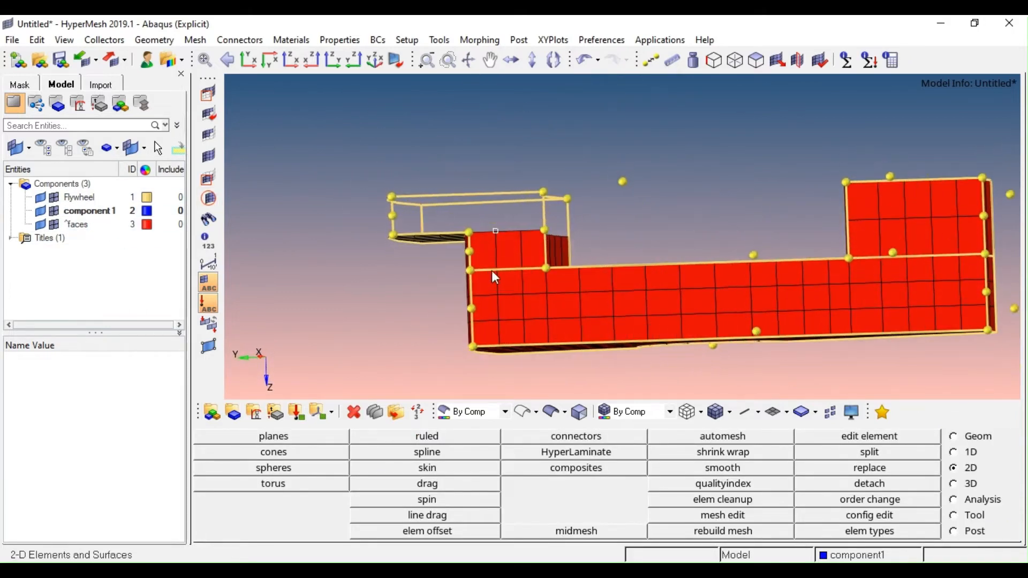
pyautogui.keyDown('ctrl'); pyautogui.scroll(6, 470, 226); pyautogui.keyUp('ctrl')
pyautogui.keyDown('ctrl'); pyautogui.scroll(-4, 495, 230); pyautogui.keyUp('ctrl')
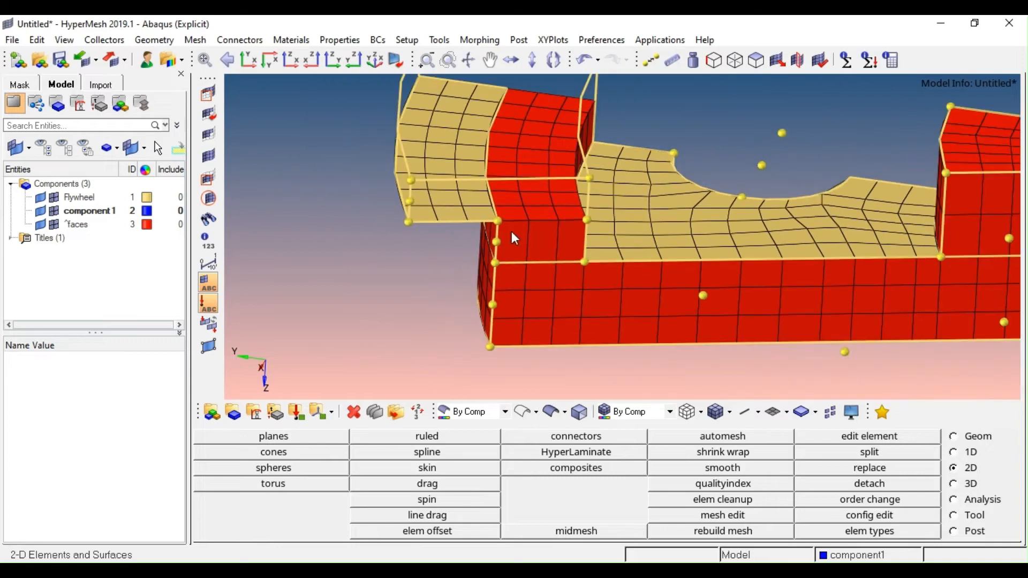
pyautogui.click(62, 183)
pyautogui.click(86, 188)
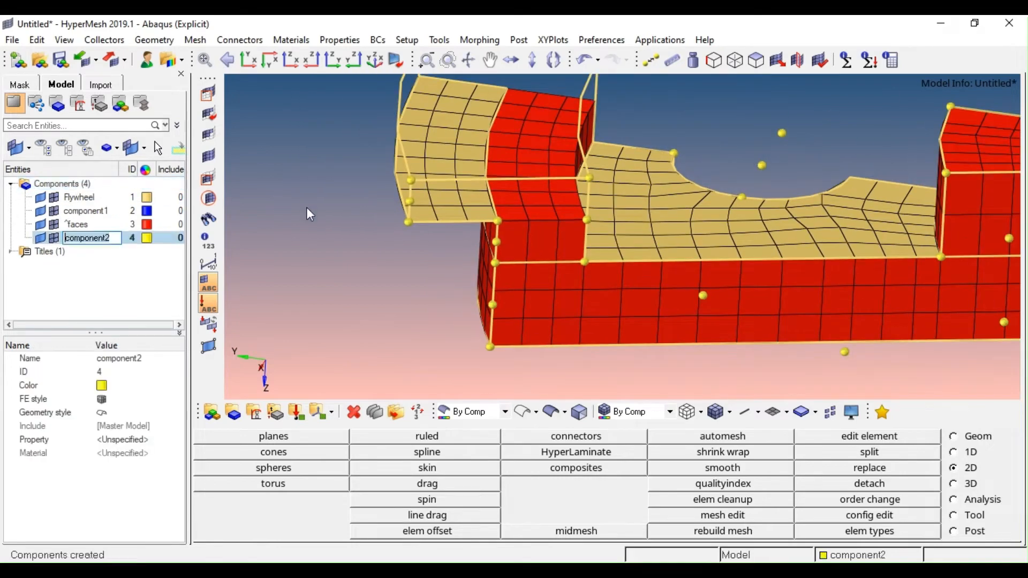
# - Move the shell elements of the overhanging face, selected by face from one element, into component2
pyautogui.keyDown('ctrl'); pyautogui.moveTo(508, 203); pyautogui.dragTo(515, 250, button='right'); pyautogui.keyUp('ctrl')
pyautogui.hotkey('shift', 'F11')
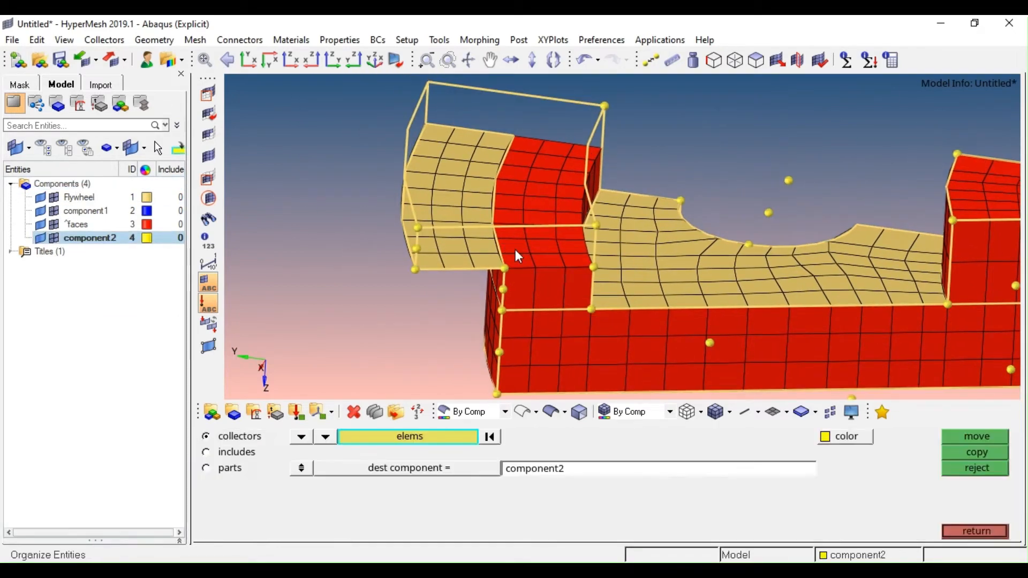
pyautogui.click(482, 242)
pyautogui.click(415, 442)
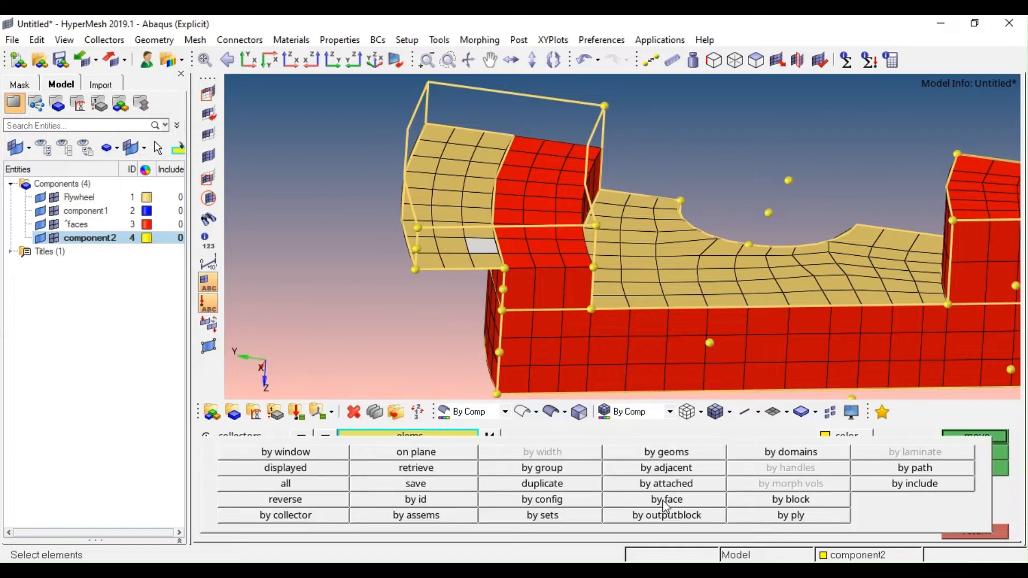
pyautogui.click(672, 498)
pyautogui.middleClick(525, 261)
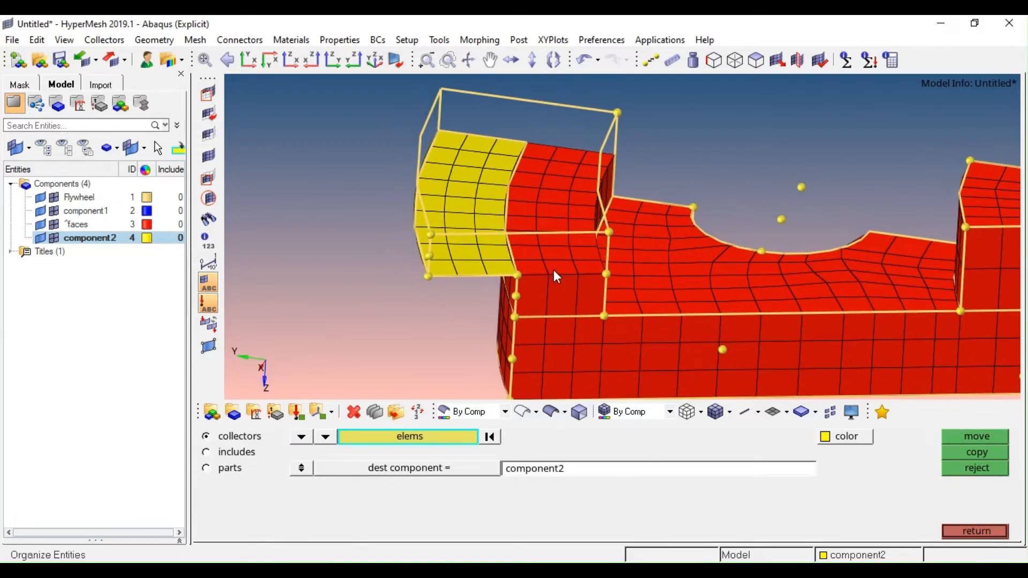
pyautogui.press('q')
# - Find the nodes shared between component2 and the ^faces component along the overhang's edge
pyautogui.hotkey('shift', 'F5')
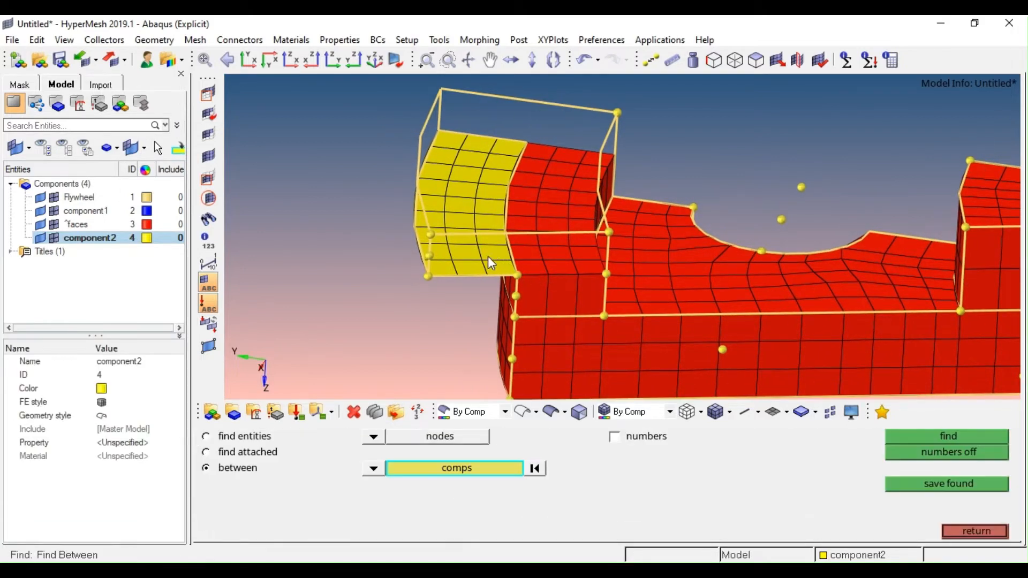
pyautogui.click(487, 256)
pyautogui.click(570, 280)
pyautogui.click(930, 440)
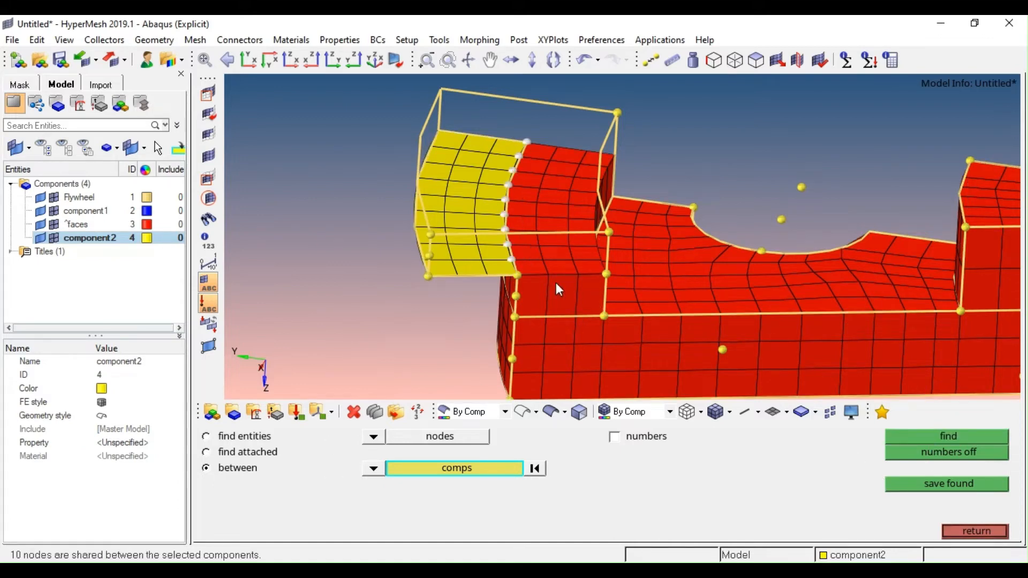
pyautogui.moveTo(544, 282)
pyautogui.keyDown('ctrl'); pyautogui.mouseDown()
pyautogui.moveTo(552, 291)
pyautogui.moveTo(565, 268)
pyautogui.moveTo(526, 277)
pyautogui.mouseUp(); pyautogui.keyUp('ctrl')
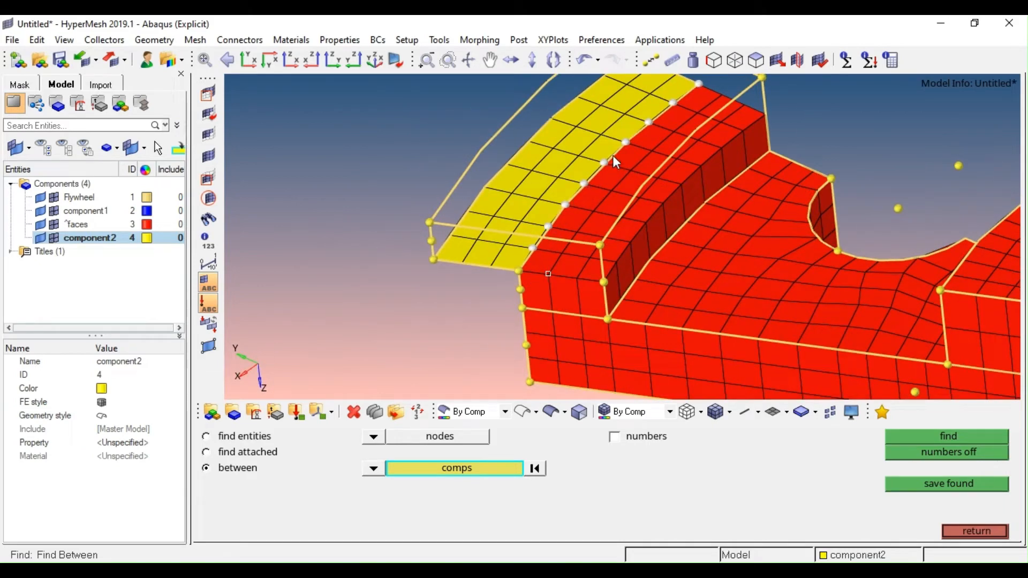
pyautogui.keyDown('ctrl'); pyautogui.moveTo(686, 179); pyautogui.dragTo(635, 304, button='right'); pyautogui.keyUp('ctrl')
pyautogui.press('Escape')
# - Make component1 the current component
pyautogui.keyDown('ctrl'); pyautogui.moveTo(558, 336); pyautogui.dragTo(592, 250, button='right'); pyautogui.keyUp('ctrl')
pyautogui.keyDown('ctrl'); pyautogui.scroll(-2, 585, 273); pyautogui.keyUp('ctrl')
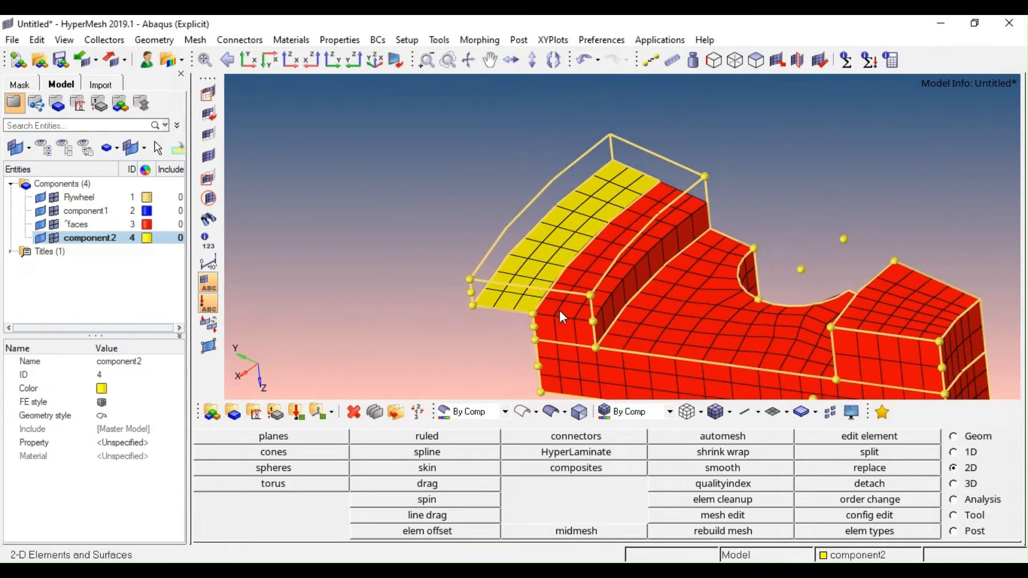
pyautogui.keyDown('ctrl'); pyautogui.scroll(8, 560, 310); pyautogui.keyUp('ctrl')
pyautogui.keyDown('ctrl'); pyautogui.scroll(-8, 494, 315); pyautogui.keyUp('ctrl')
pyautogui.keyDown('ctrl'); pyautogui.moveTo(495, 302); pyautogui.dragTo(509, 248); pyautogui.keyUp('ctrl')
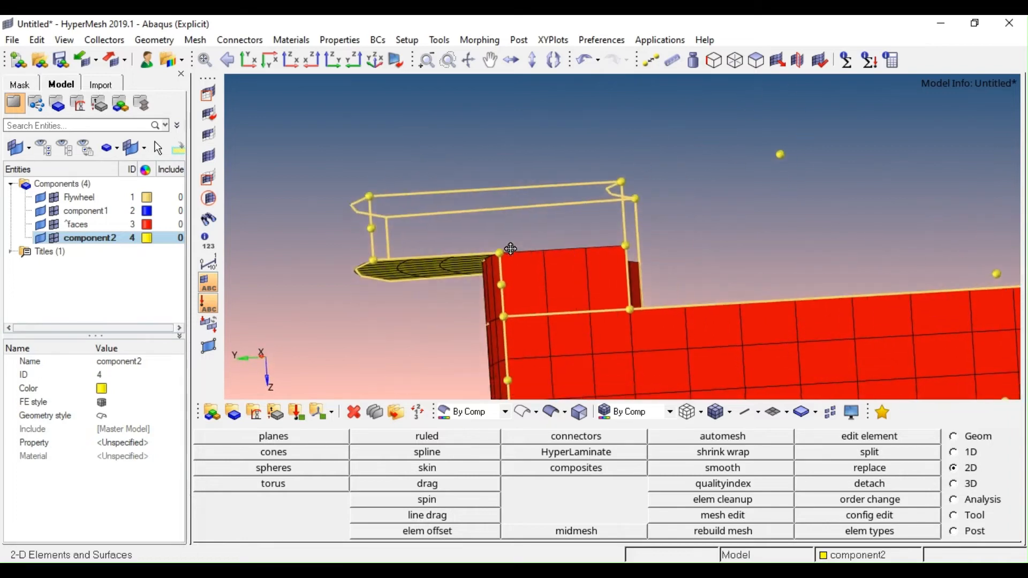
pyautogui.click(85, 212)
pyautogui.click(119, 245)
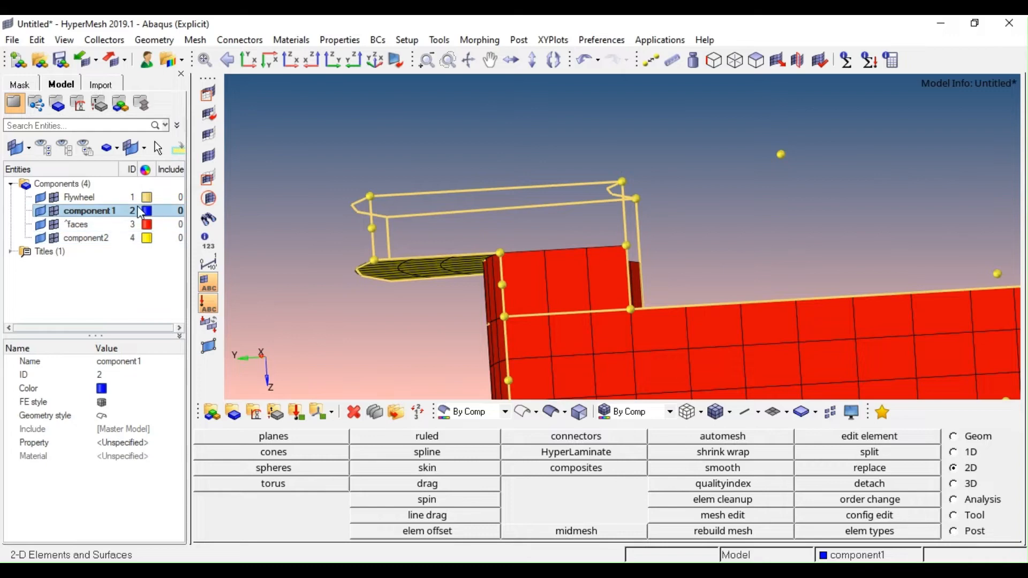
pyautogui.keyDown('ctrl'); pyautogui.moveTo(506, 256); pyautogui.dragTo(519, 296); pyautogui.keyUp('ctrl')
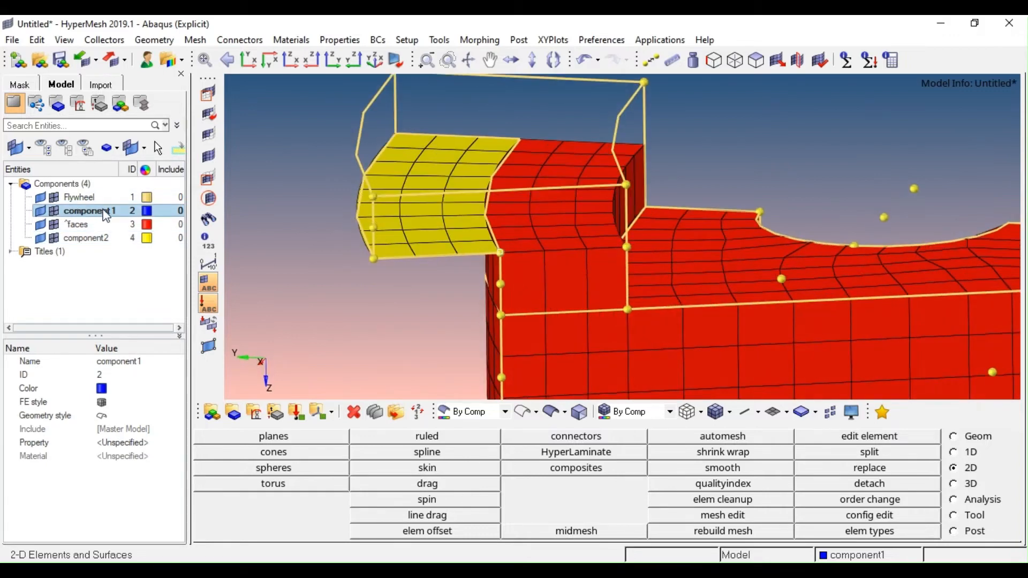
pyautogui.keyDown('ctrl'); pyautogui.moveTo(630, 253); pyautogui.dragTo(610, 251); pyautogui.keyUp('ctrl')
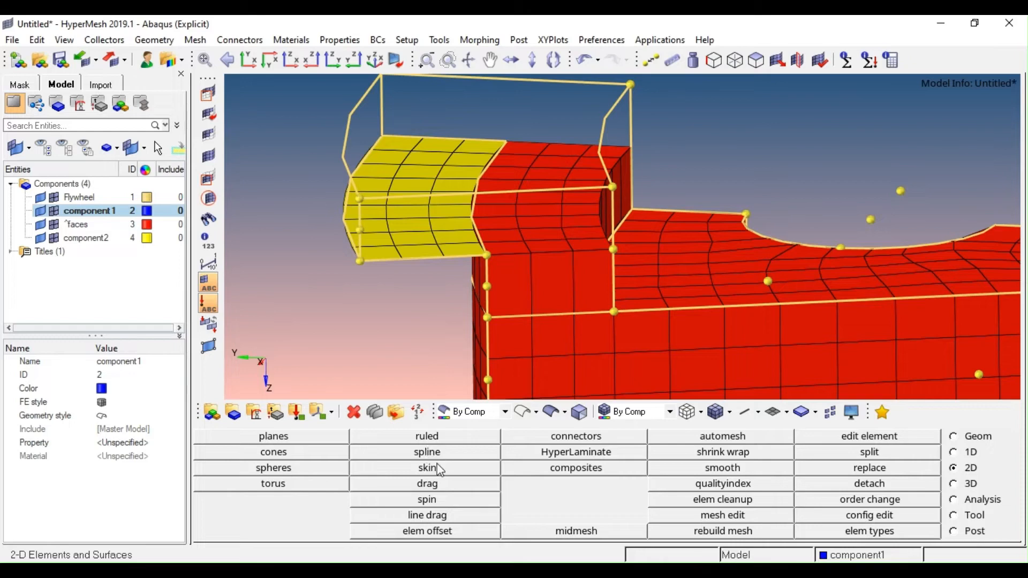
# - Select the yellow overhang elements and the adjoining red top-face elements, extended by face, as the 2D elements for a drag elems operation
pyautogui.click(427, 484)
pyautogui.click(454, 224)
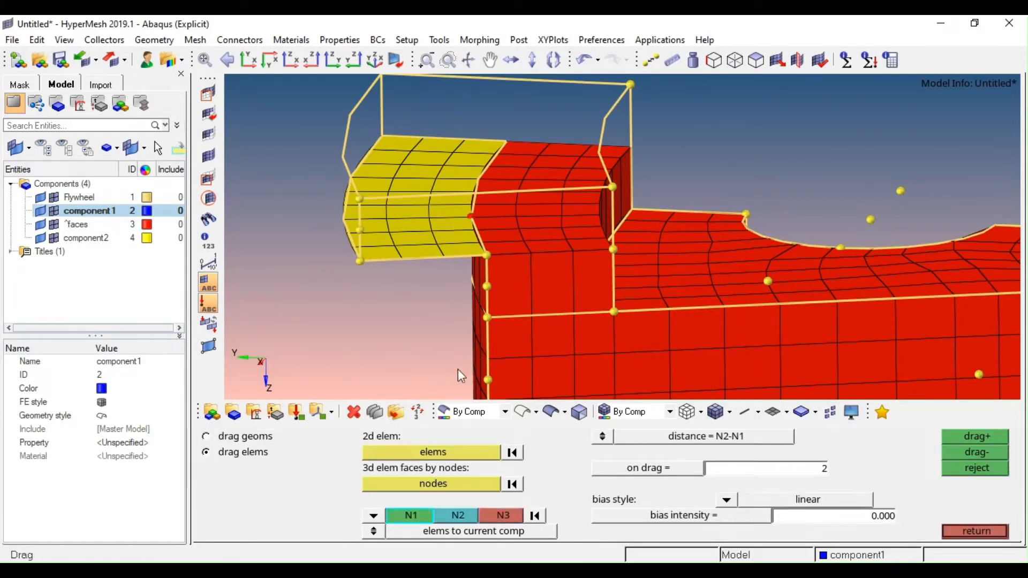
pyautogui.click(513, 453)
pyautogui.click(447, 197)
pyautogui.click(490, 200)
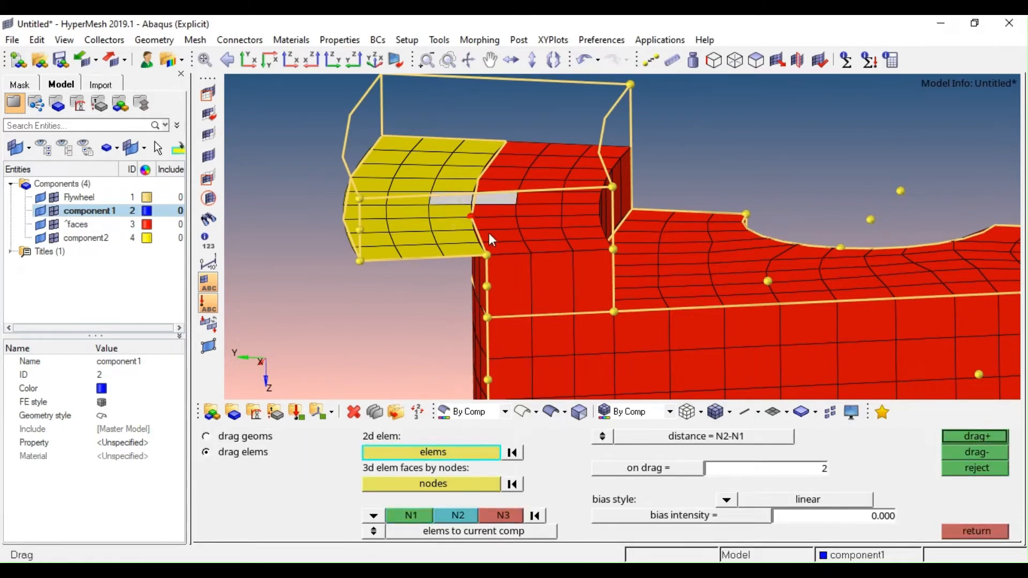
pyautogui.click(432, 453)
pyautogui.click(648, 484)
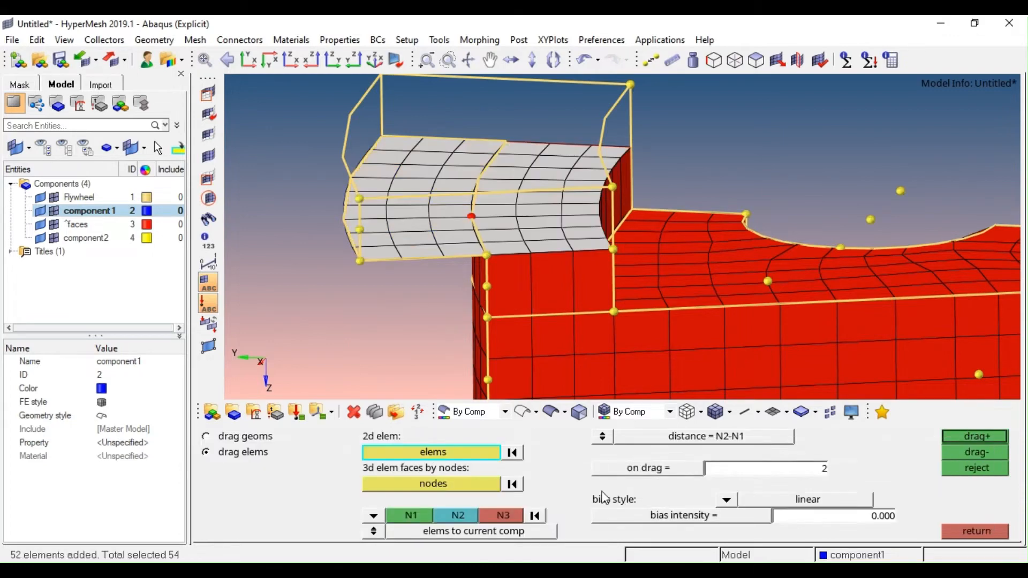
# - Drag the selected elements from the overhang's lower corner to its upper corner with distance N2-N1 and 2 elements along the drag
pyautogui.click(415, 516)
pyautogui.scroll(4, 376, 253)
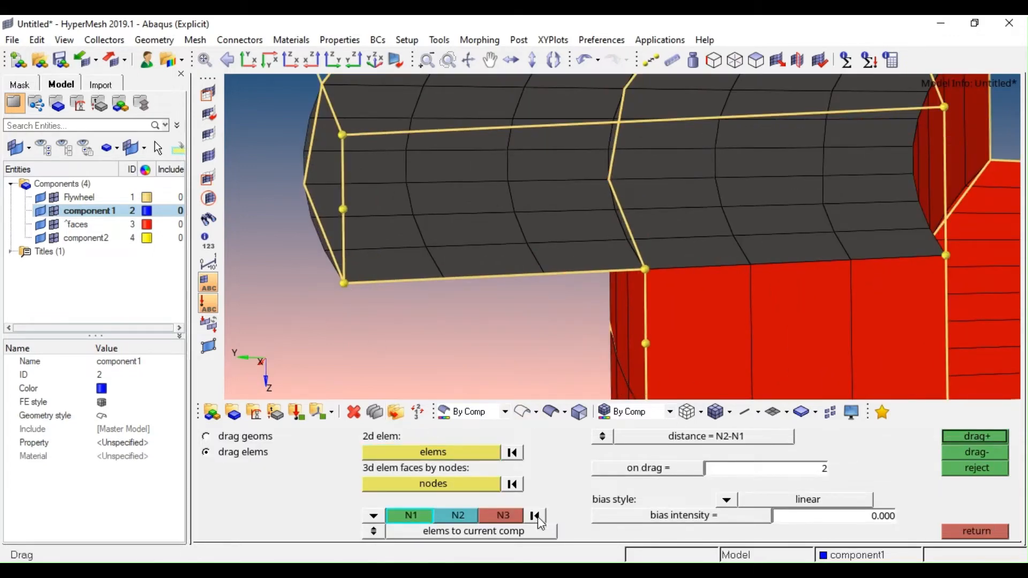
pyautogui.click(344, 283)
pyautogui.click(342, 134)
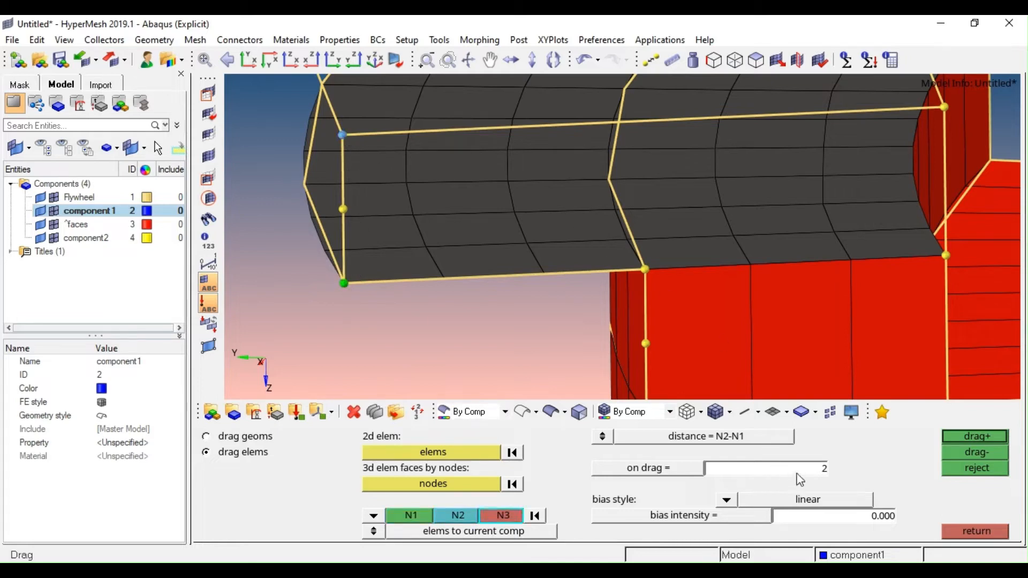
pyautogui.scroll(-5, 657, 236)
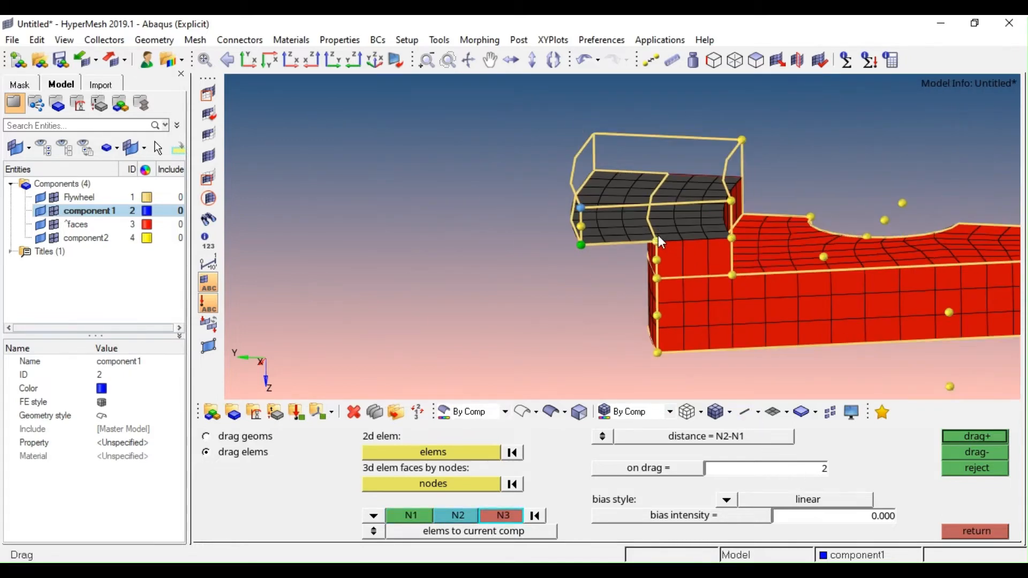
pyautogui.keyDown('ctrl'); pyautogui.moveTo(659, 236); pyautogui.dragTo(645, 238, button='right'); pyautogui.keyUp('ctrl')
pyautogui.middleClick(649, 234)
pyautogui.scroll(5, 656, 231)
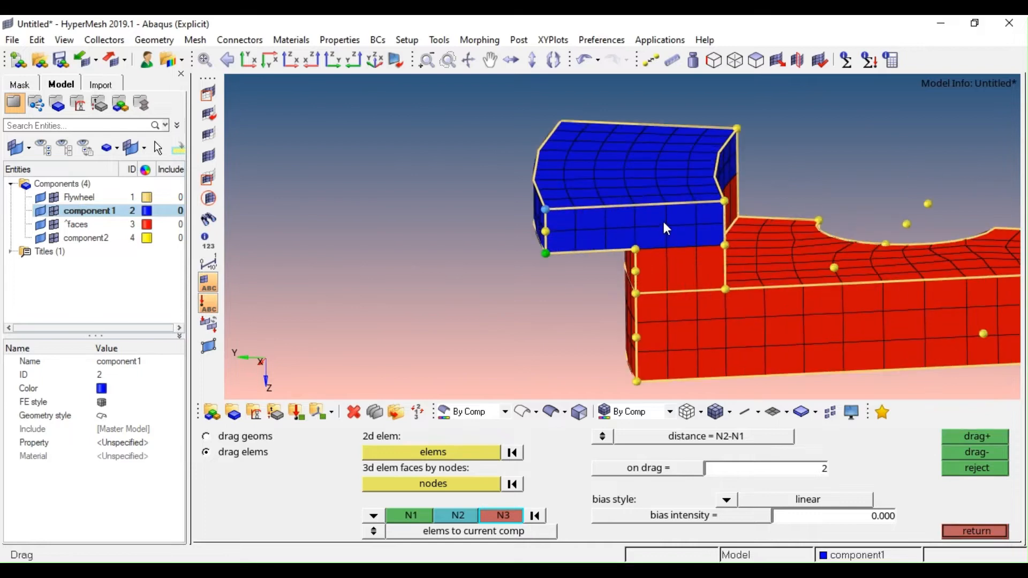
pyautogui.middleClick(664, 222)
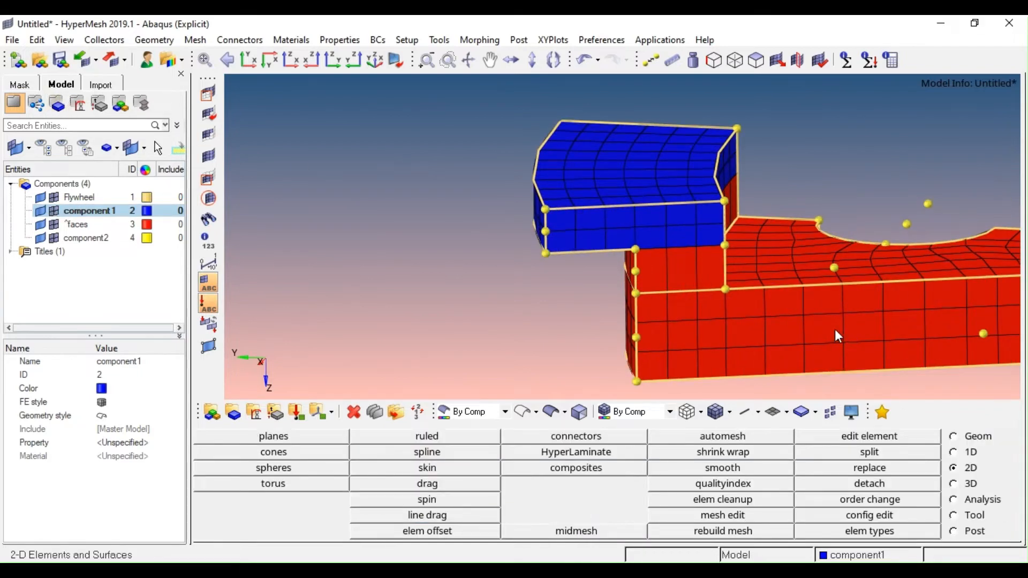
# - Turn off the element display of all components and turn it back on for all of them
pyautogui.keyDown('ctrl'); pyautogui.moveTo(838, 332); pyautogui.dragTo(577, 284, button='right'); pyautogui.keyUp('ctrl')
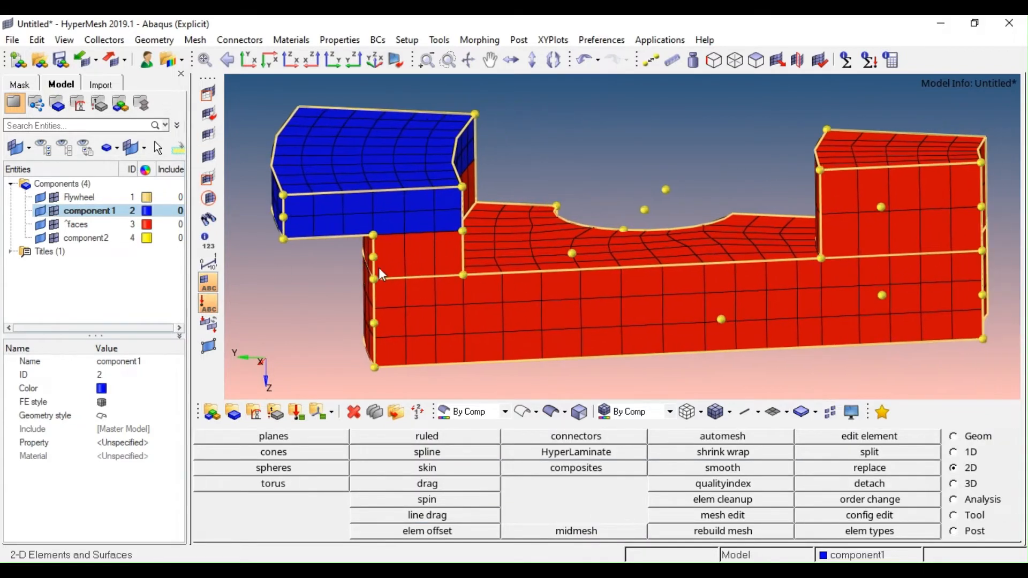
pyautogui.press('d')
pyautogui.click(852, 436)
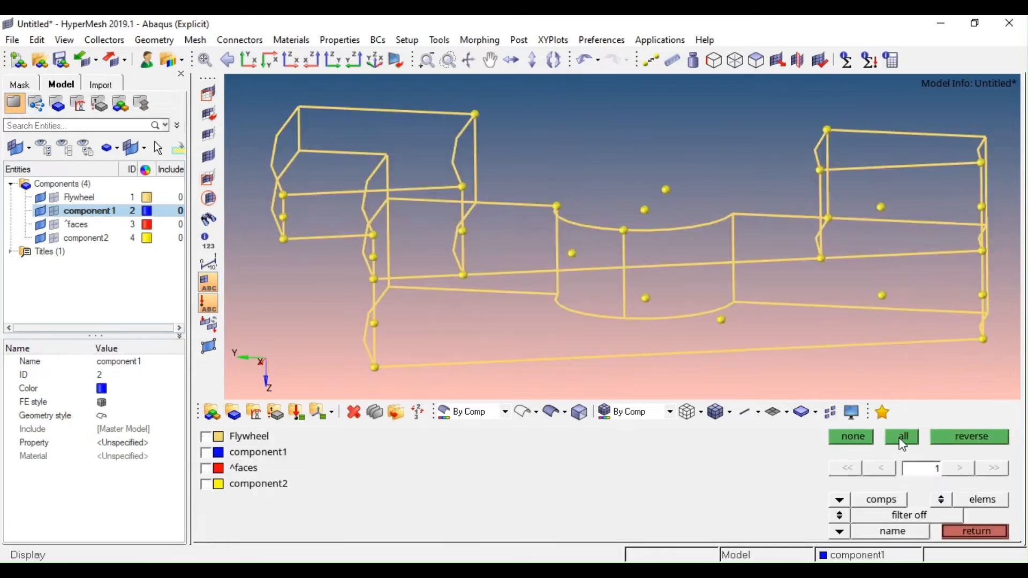
pyautogui.click(903, 436)
pyautogui.scroll(-3, 585, 281)
pyautogui.press('Escape')
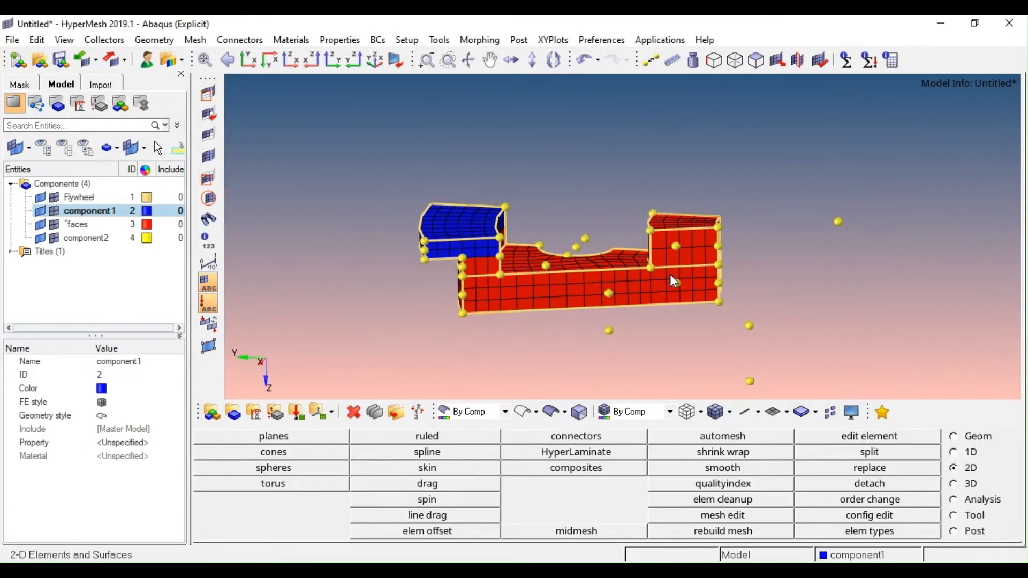
# - Hide the 3D elements and delete all the remaining 2D helper elements of the section
pyautogui.click(20, 85)
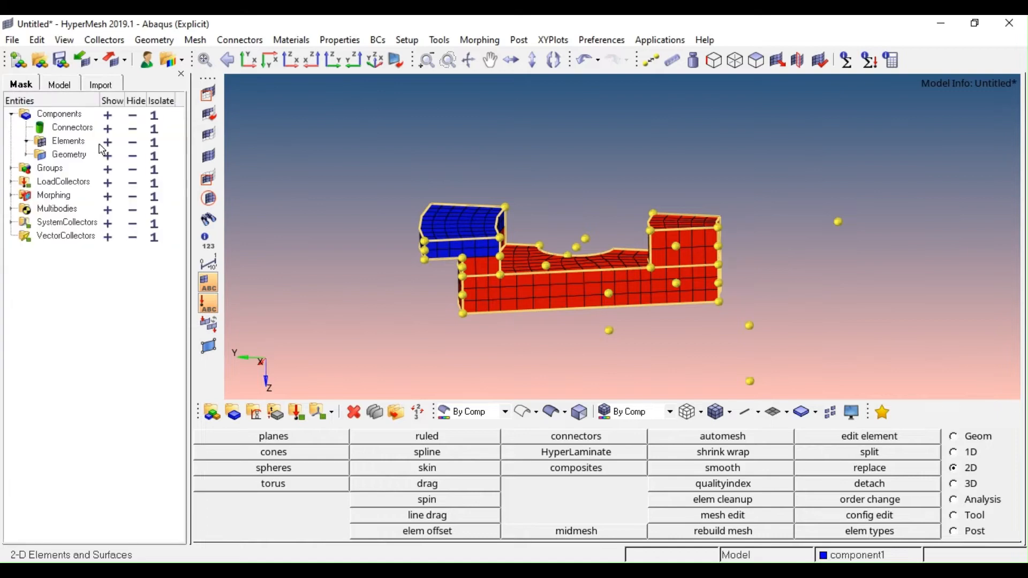
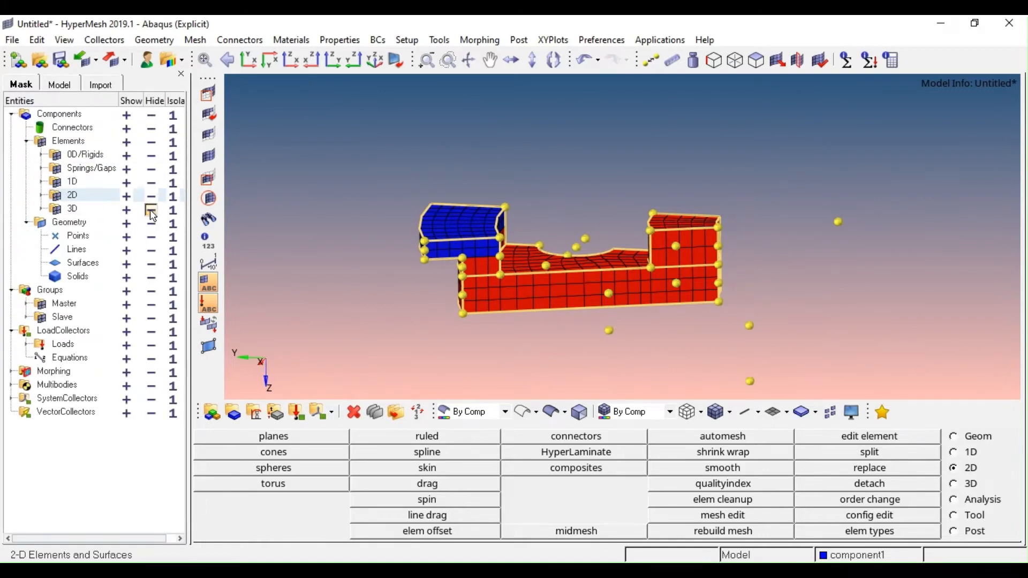
pyautogui.click(151, 210)
pyautogui.scroll(-2, 519, 235)
pyautogui.press('F2')
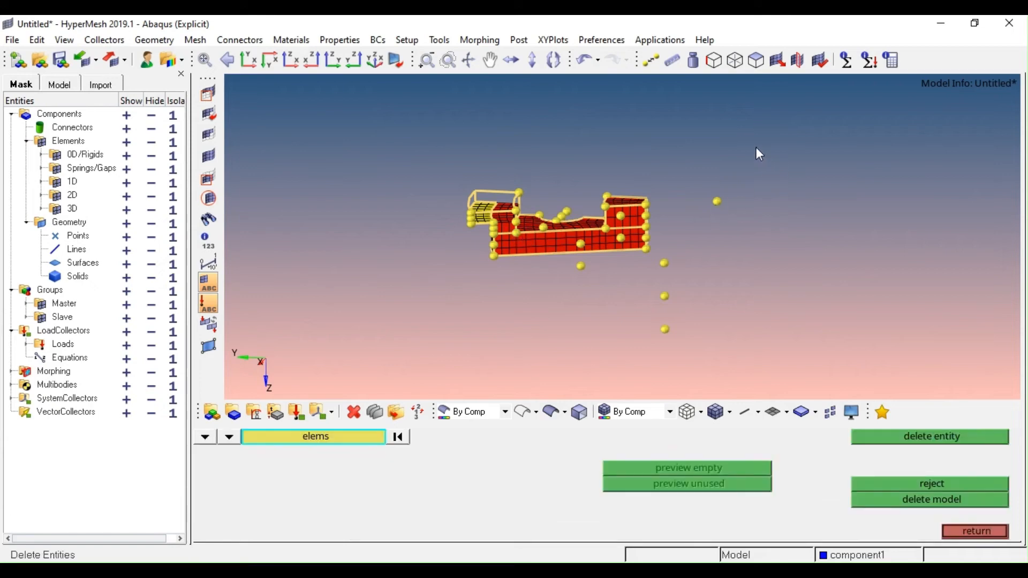
pyautogui.keyDown('shift'); pyautogui.moveTo(755, 146); pyautogui.dragTo(282, 327); pyautogui.keyUp('shift')
pyautogui.middleClick(282, 327)
# - Isolate the 3D elements and turn on the element display for all components
pyautogui.click(758, 57)
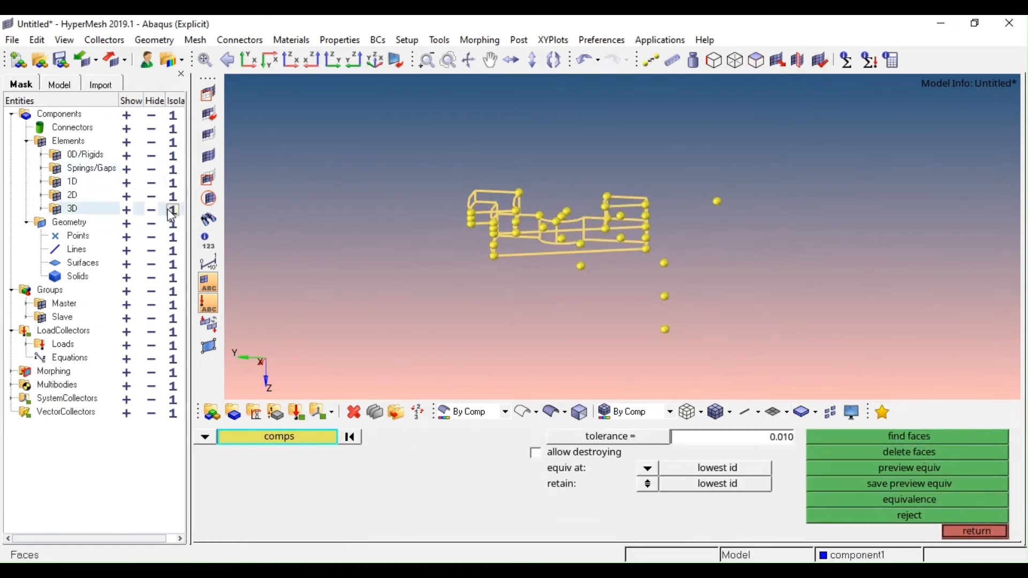
pyautogui.keyDown('ctrl'); pyautogui.moveTo(559, 198); pyautogui.dragTo(536, 216, button='right'); pyautogui.keyUp('ctrl')
pyautogui.press('d')
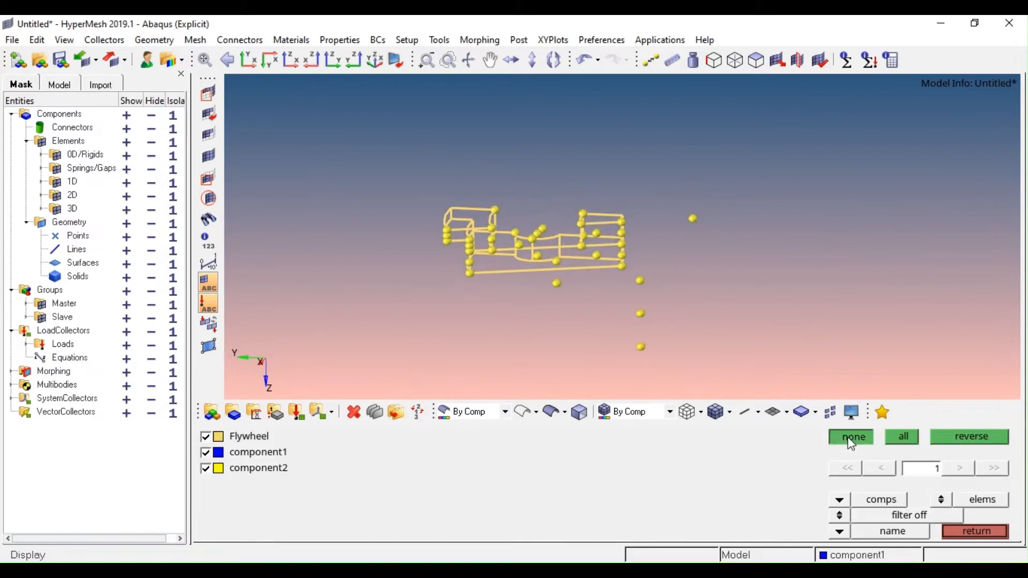
pyautogui.click(903, 437)
pyautogui.keyDown('ctrl'); pyautogui.moveTo(535, 244); pyautogui.dragTo(662, 194); pyautogui.keyUp('ctrl')
# - Find the faces of the solid mesh in component1 and isolate the resulting ^faces component
pyautogui.click(760, 57)
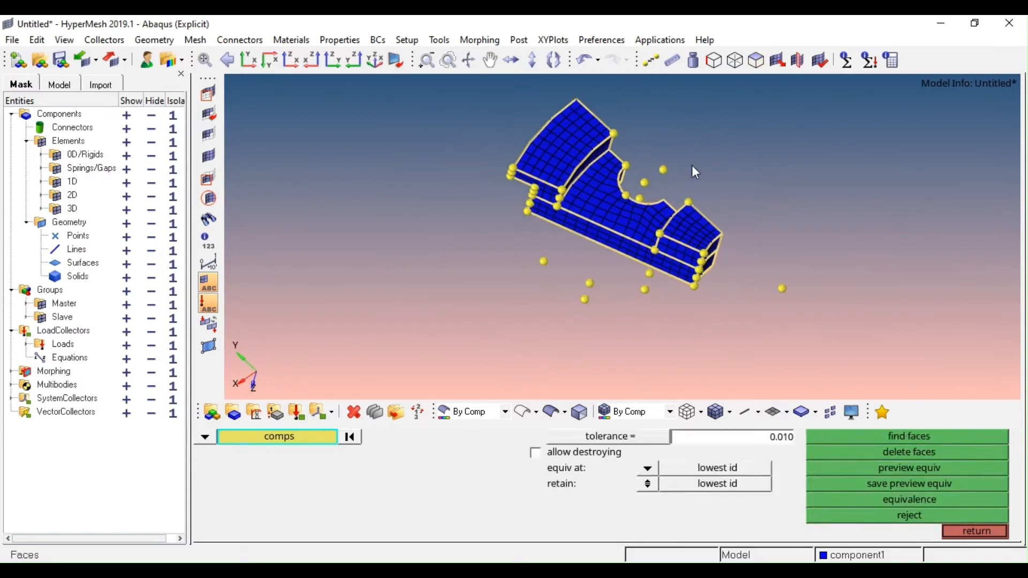
pyautogui.press('Escape')
pyautogui.click(735, 63)
pyautogui.click(644, 240)
pyautogui.click(59, 84)
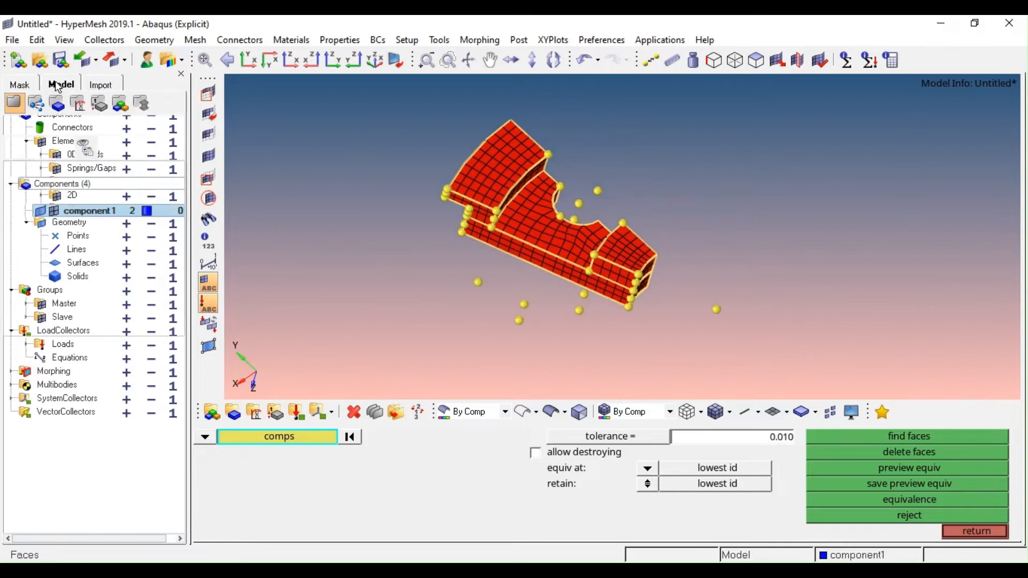
pyautogui.click(93, 240)
pyautogui.click(95, 241)
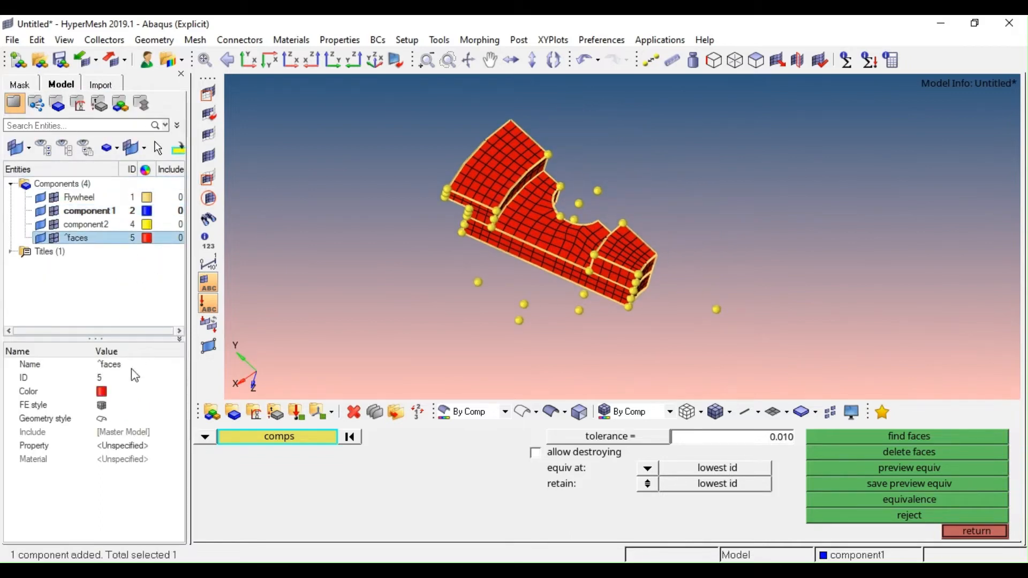
# - Check the ^faces component for free edges and T-connections
pyautogui.keyDown('ctrl'); pyautogui.moveTo(604, 235); pyautogui.dragTo(542, 251, button='right'); pyautogui.keyUp('ctrl')
pyautogui.hotkey('shift', 'F3')
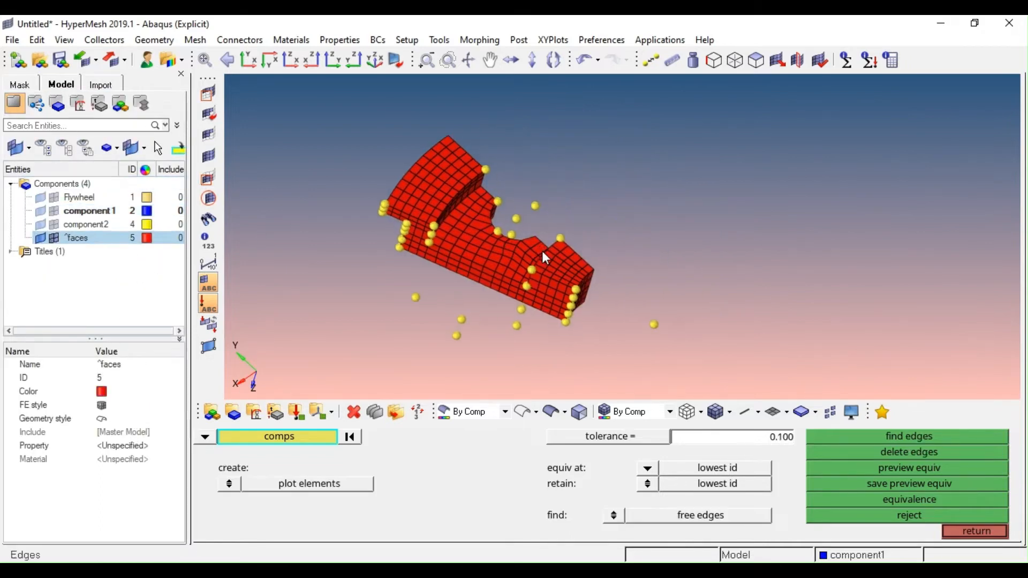
pyautogui.click(502, 251)
pyautogui.middleClick(503, 251)
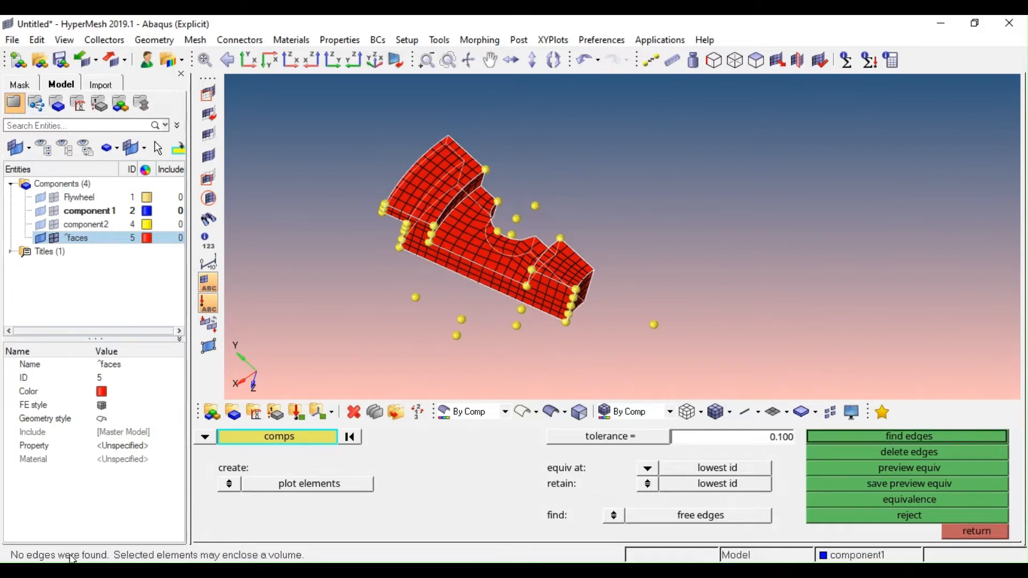
pyautogui.click(621, 518)
pyautogui.middleClick(465, 265)
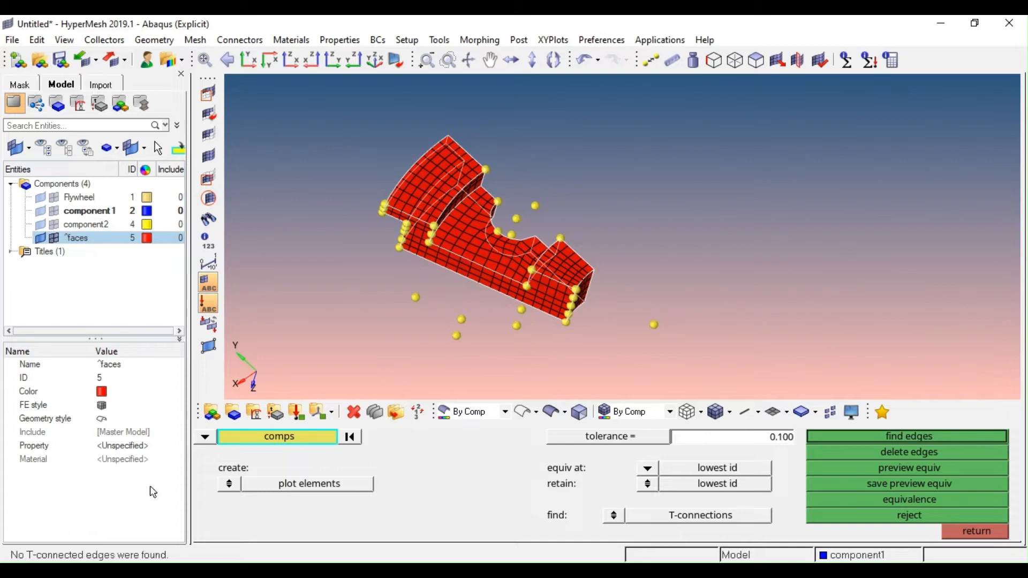
pyautogui.click(615, 516)
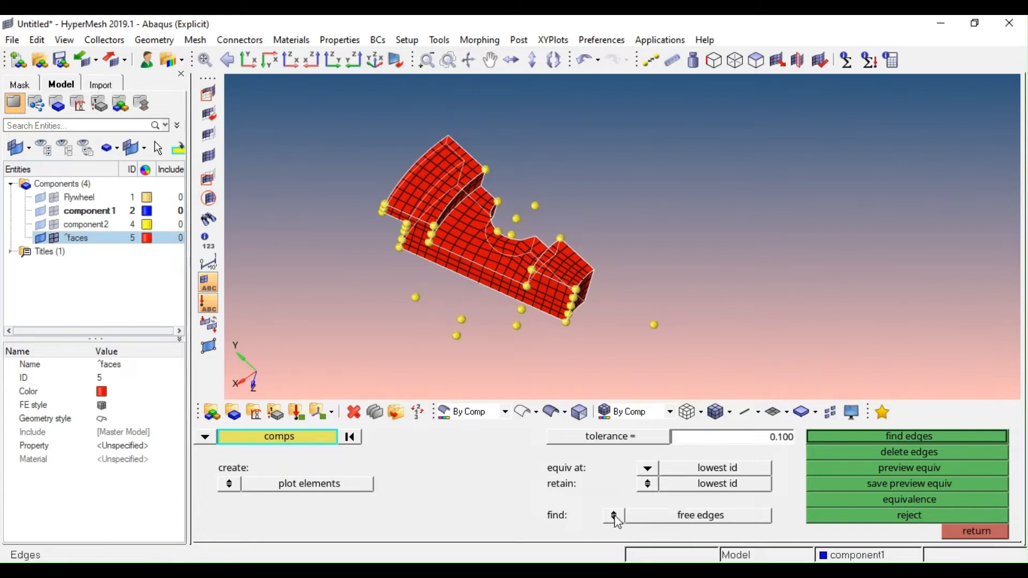
# - Delete the generated faces and display the elements of component1
pyautogui.click(749, 61)
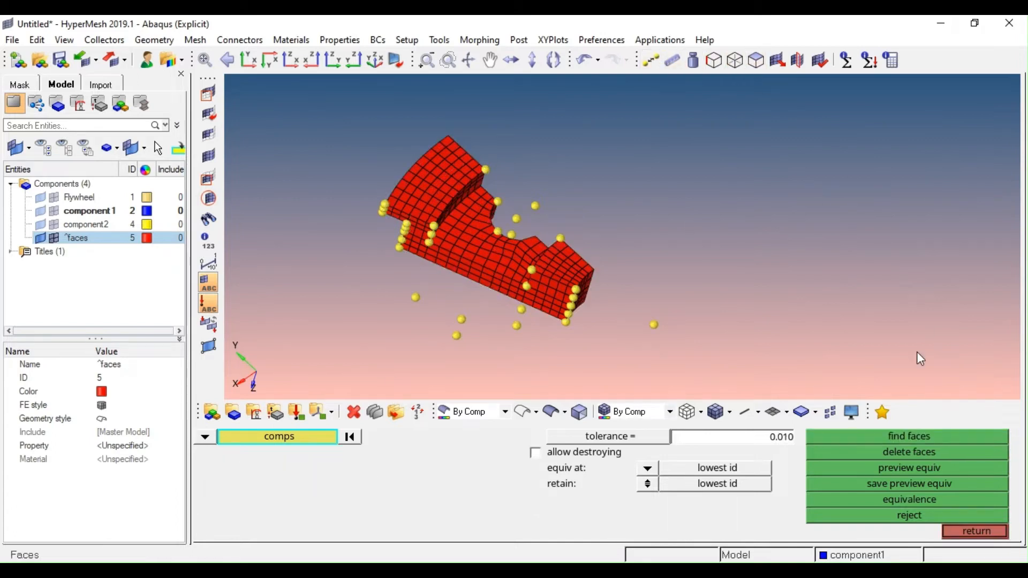
pyautogui.click(894, 450)
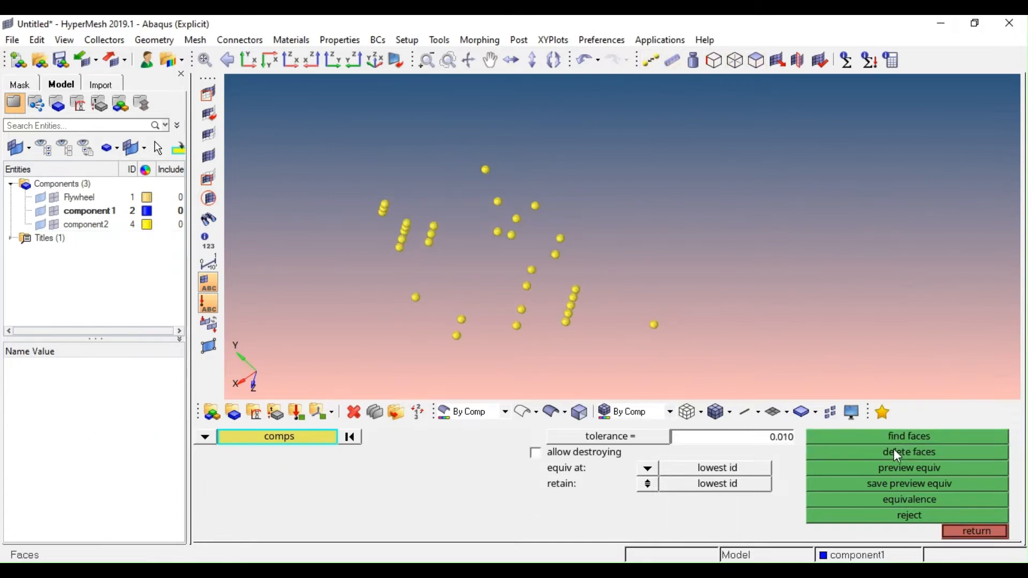
pyautogui.click(55, 211)
pyautogui.keyDown('ctrl'); pyautogui.moveTo(544, 239); pyautogui.dragTo(590, 289); pyautogui.keyUp('ctrl')
# - Clear all temporary nodes from the model
pyautogui.hotkey('shift', 'F8')
pyautogui.click(987, 484)
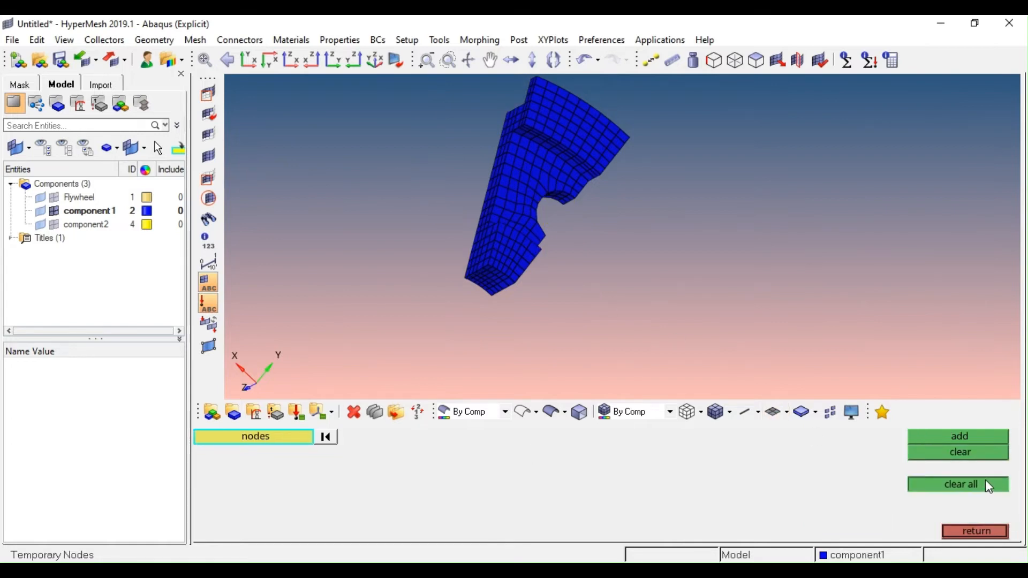
pyautogui.keyDown('ctrl'); pyautogui.moveTo(368, 195); pyautogui.dragTo(549, 260); pyautogui.keyUp('ctrl')
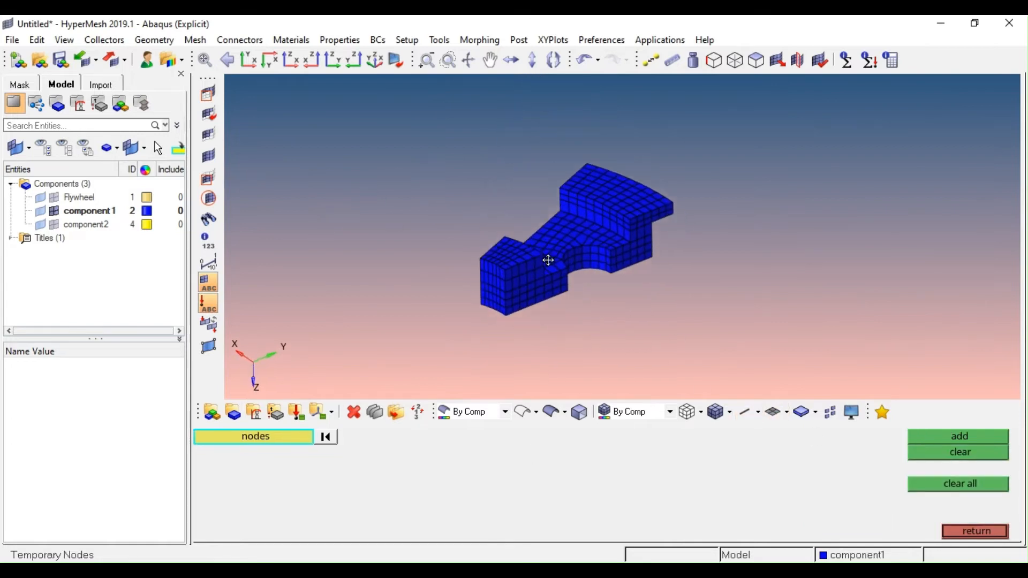
pyautogui.keyDown('ctrl'); pyautogui.moveTo(548, 261); pyautogui.dragTo(513, 214, button='right'); pyautogui.keyUp('ctrl')
pyautogui.press('Escape')
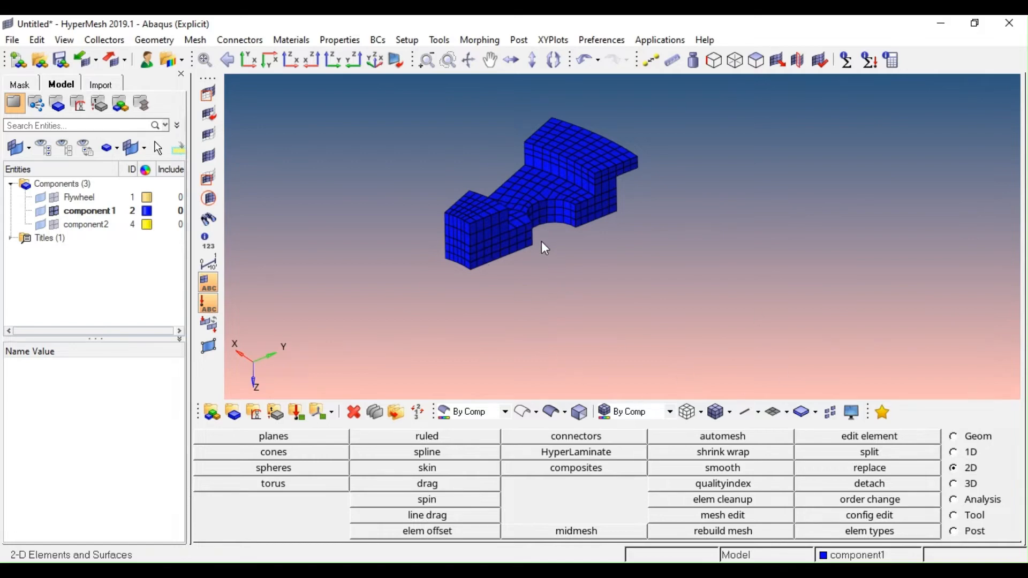
# - Select all elements of the section mesh for a Reflect operation
pyautogui.moveTo(542, 240)
pyautogui.keyDown('ctrl'); pyautogui.mouseDown()
pyautogui.moveTo(525, 257)
pyautogui.moveTo(532, 234)
pyautogui.moveTo(541, 242)
pyautogui.moveTo(514, 252)
pyautogui.mouseUp(); pyautogui.keyUp('ctrl')
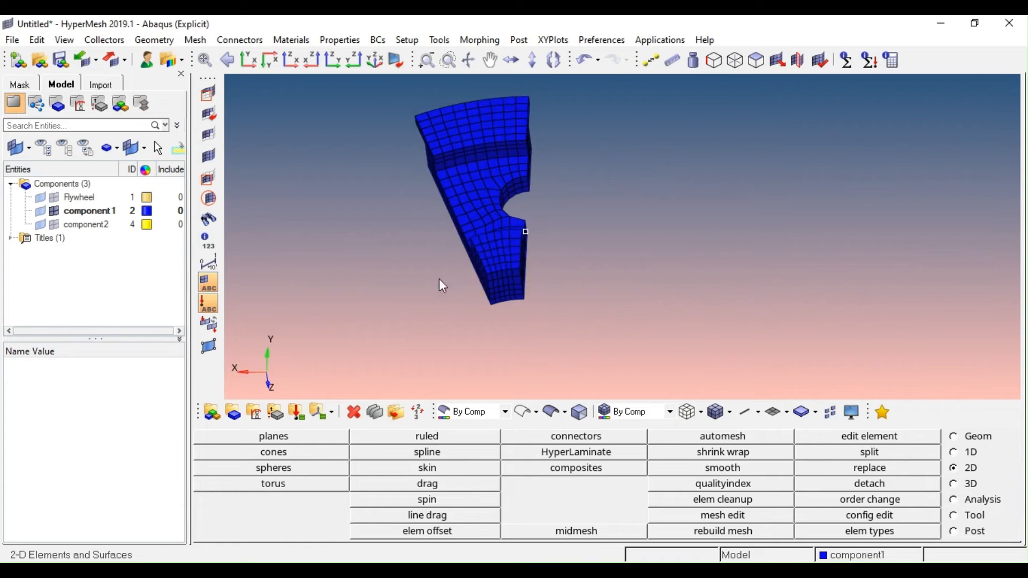
pyautogui.scroll(2, 507, 250)
pyautogui.scroll(-4, 507, 251)
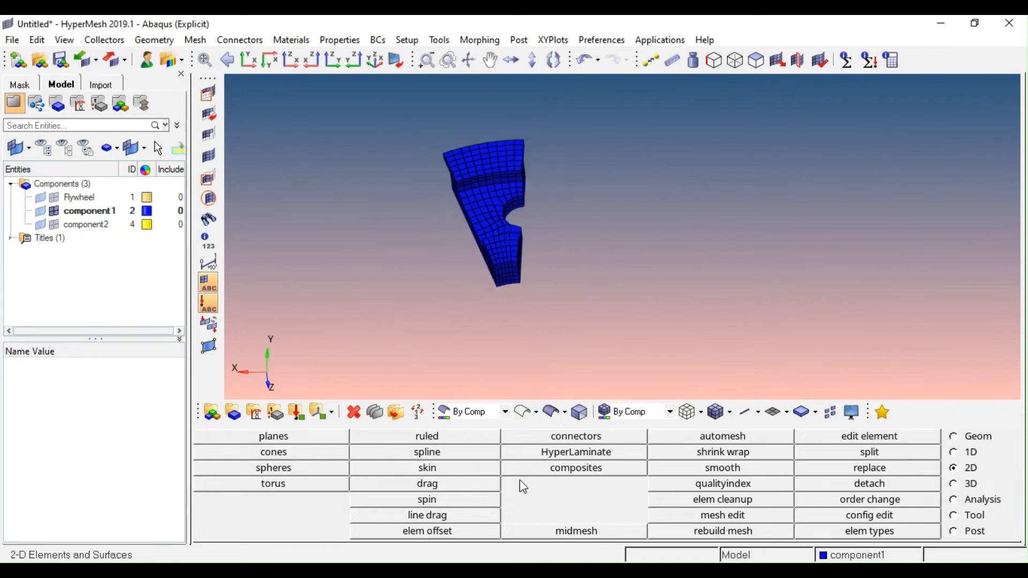
pyautogui.click(967, 519)
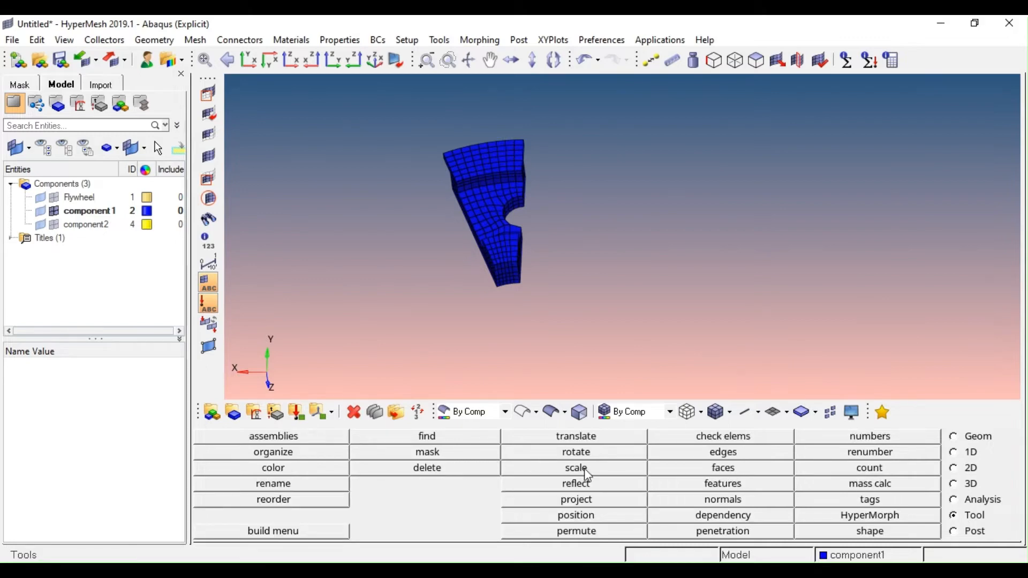
pyautogui.click(583, 488)
pyautogui.keyDown('ctrl'); pyautogui.moveTo(517, 239); pyautogui.dragTo(471, 241); pyautogui.keyUp('ctrl')
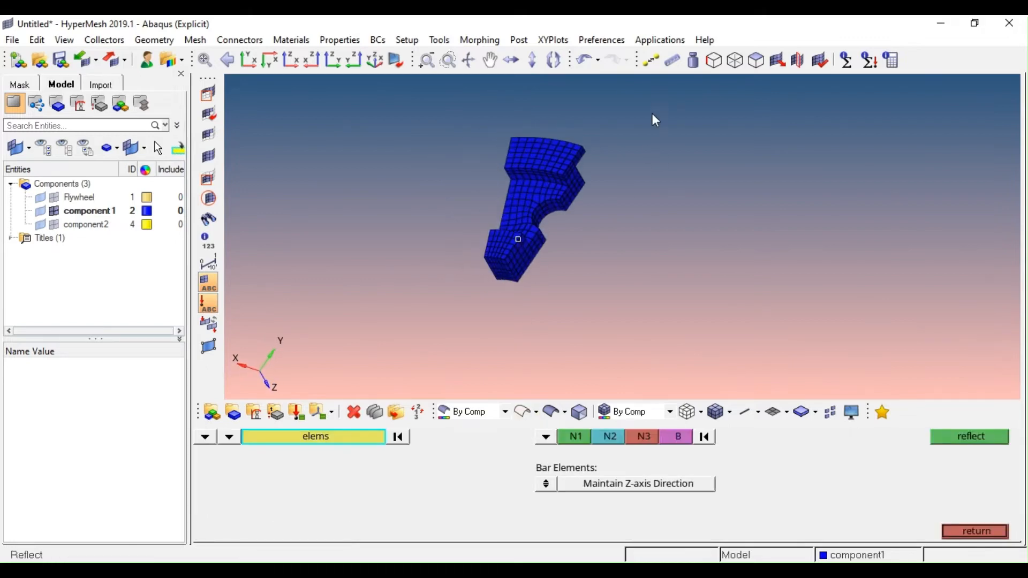
pyautogui.moveTo(652, 95)
pyautogui.keyDown('shift'); pyautogui.mouseDown()
pyautogui.moveTo(489, 235)
pyautogui.moveTo(432, 307)
pyautogui.mouseUp(); pyautogui.keyUp('shift')
pyautogui.keyDown('ctrl'); pyautogui.scroll(3, 585, 246); pyautogui.keyUp('ctrl')
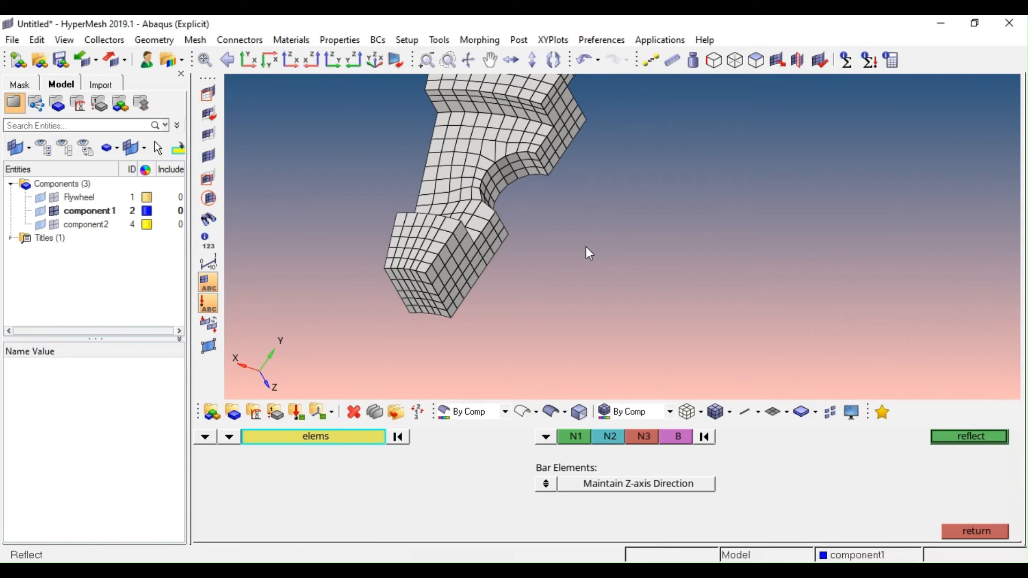
# - Define the reflection plane with three nodes N1, N2 and N3 on the flat side face beside the half hole
pyautogui.click(578, 438)
pyautogui.scroll(3, 390, 264)
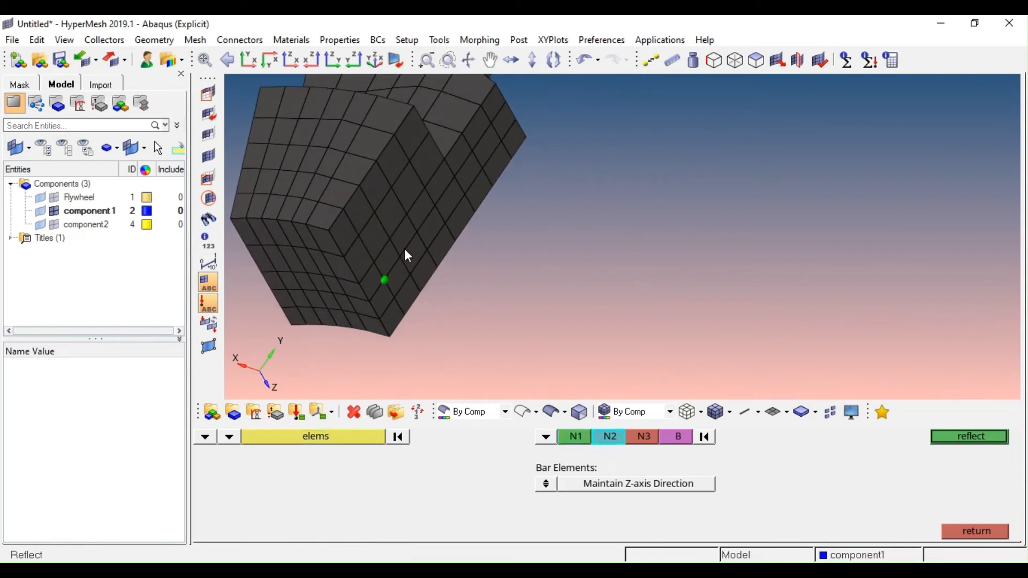
pyautogui.click(403, 253)
pyautogui.click(390, 235)
pyautogui.scroll(-3, 428, 237)
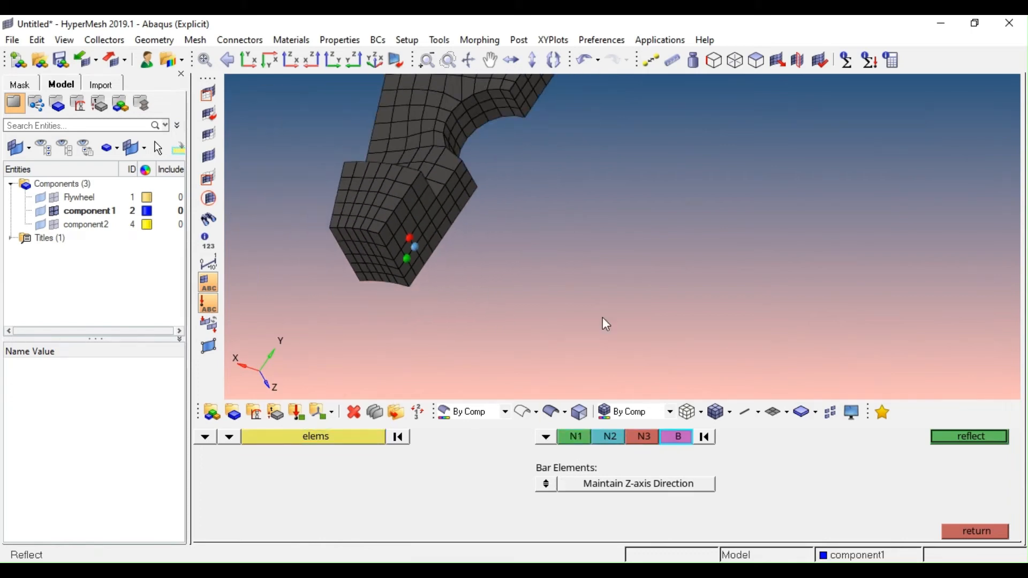
# - Duplicate the selected elements into their original component
pyautogui.click(370, 440)
pyautogui.click(367, 438)
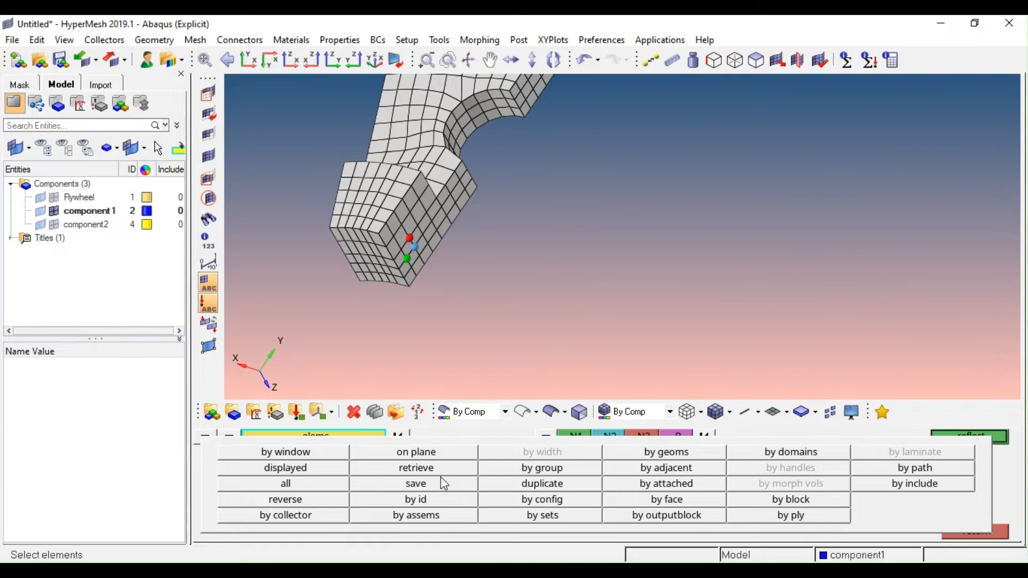
pyautogui.click(511, 485)
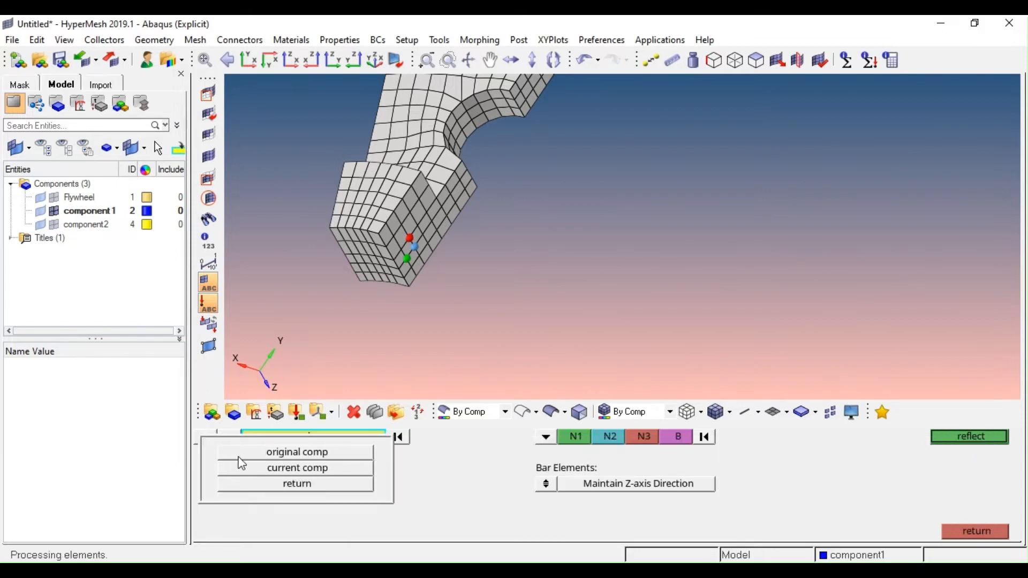
pyautogui.click(265, 454)
# - Set the base point B at a node on the same side face and reflect the duplicated elements
pyautogui.click(678, 436)
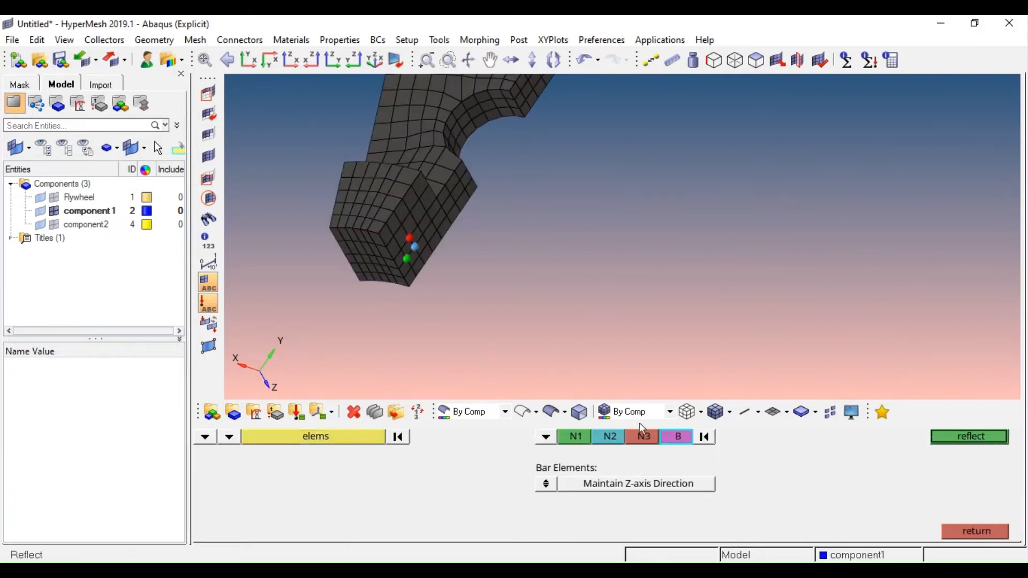
pyautogui.scroll(3, 425, 223)
pyautogui.click(416, 227)
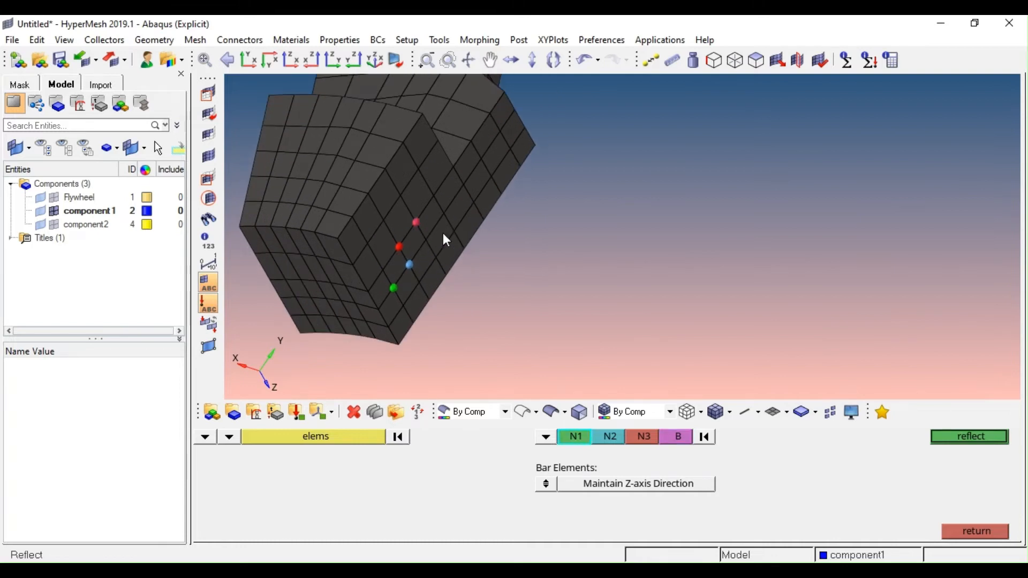
pyautogui.middleClick(449, 231)
pyautogui.scroll(-4, 448, 233)
pyautogui.keyDown('ctrl'); pyautogui.moveTo(448, 232); pyautogui.dragTo(515, 226); pyautogui.keyUp('ctrl')
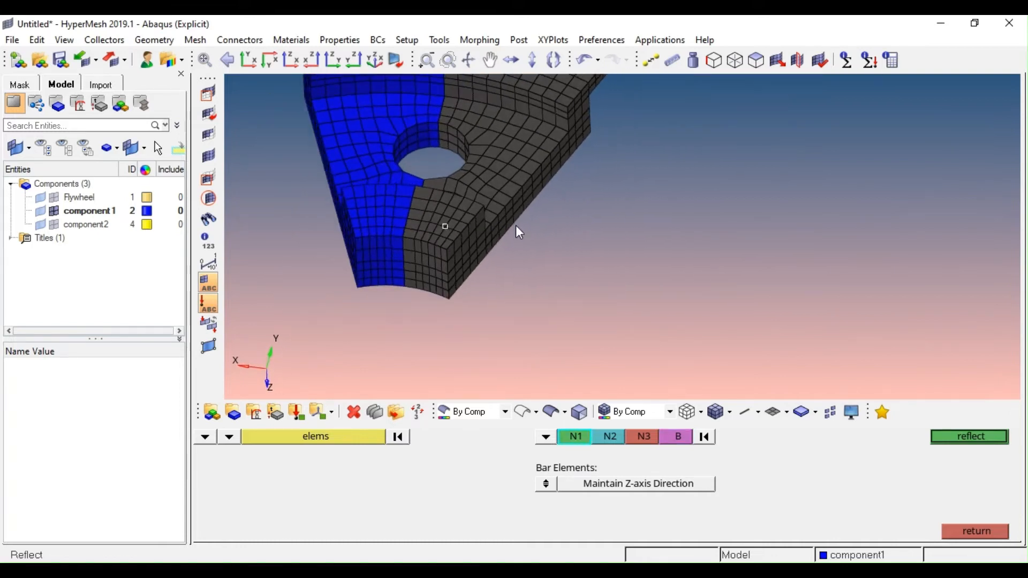
pyautogui.press('Escape')
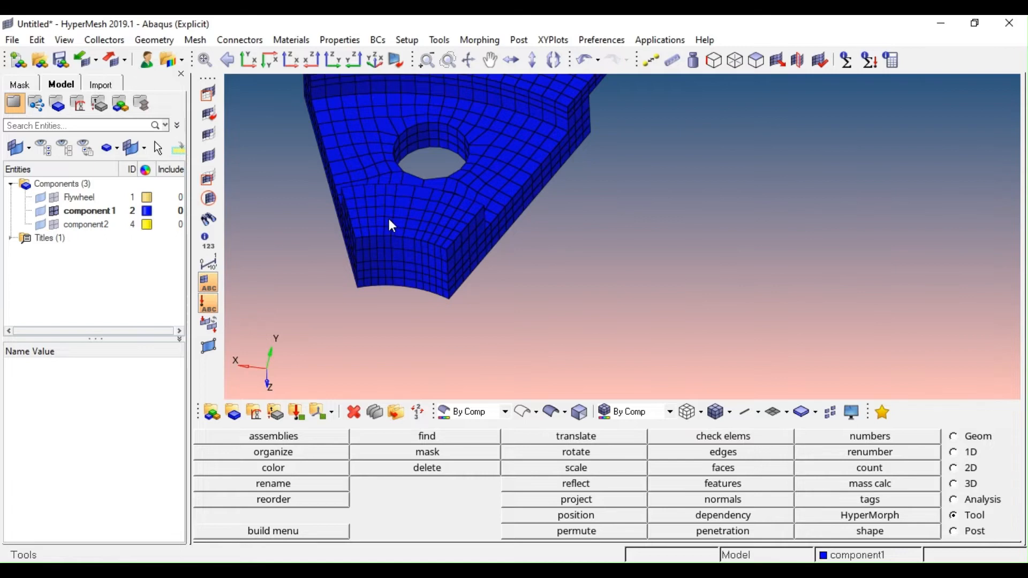
# - Show the geometry of the Flywheel component around the mirrored mesh
pyautogui.keyDown('ctrl'); pyautogui.moveTo(389, 219); pyautogui.dragTo(415, 234); pyautogui.keyUp('ctrl')
pyautogui.scroll(-3, 409, 219)
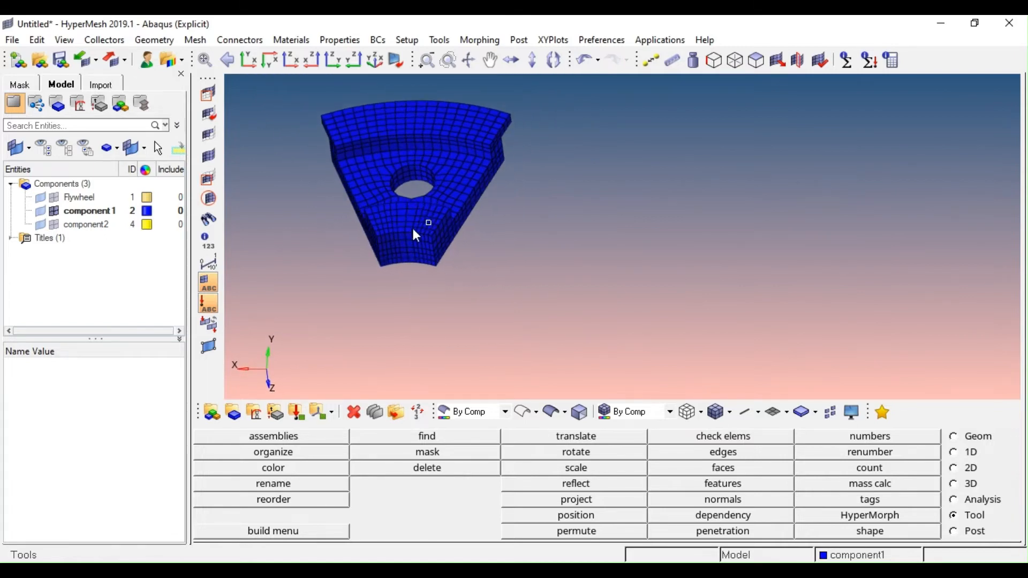
pyautogui.click(40, 198)
pyautogui.keyDown('ctrl'); pyautogui.moveTo(381, 209); pyautogui.dragTo(471, 240); pyautogui.keyUp('ctrl')
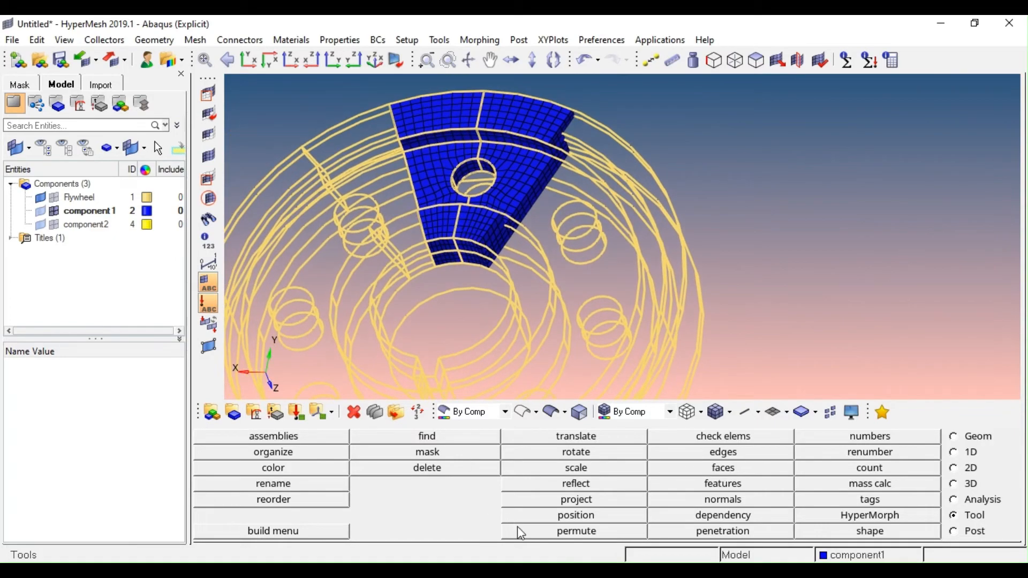
# - Select all elements of the mirrored sector for another Reflect operation
pyautogui.click(576, 484)
pyautogui.scroll(-4, 568, 292)
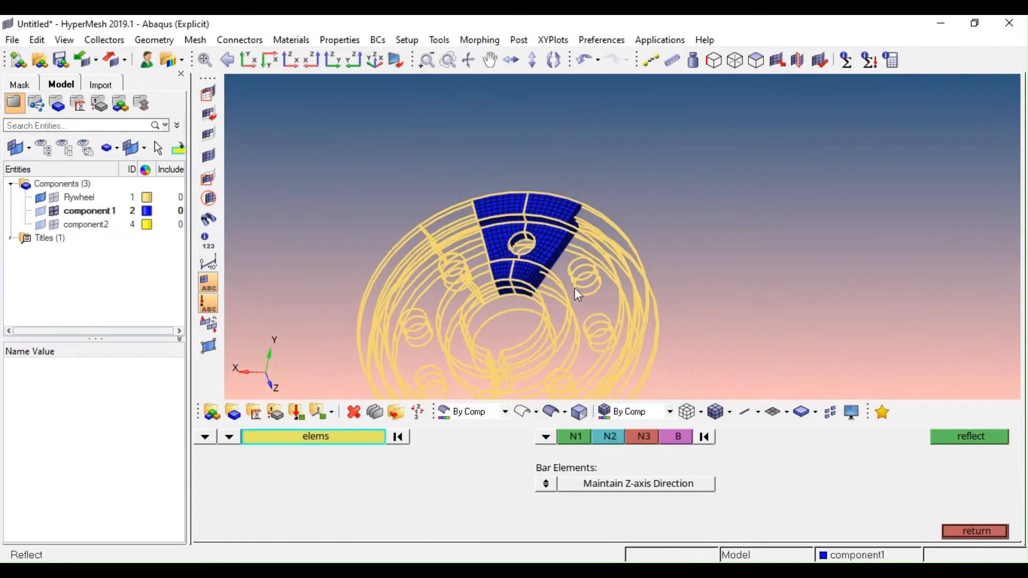
pyautogui.keyDown('shift'); pyautogui.moveTo(653, 146); pyautogui.dragTo(399, 343); pyautogui.keyUp('shift')
pyautogui.keyDown('ctrl'); pyautogui.scroll(4, 568, 381); pyautogui.keyUp('ctrl')
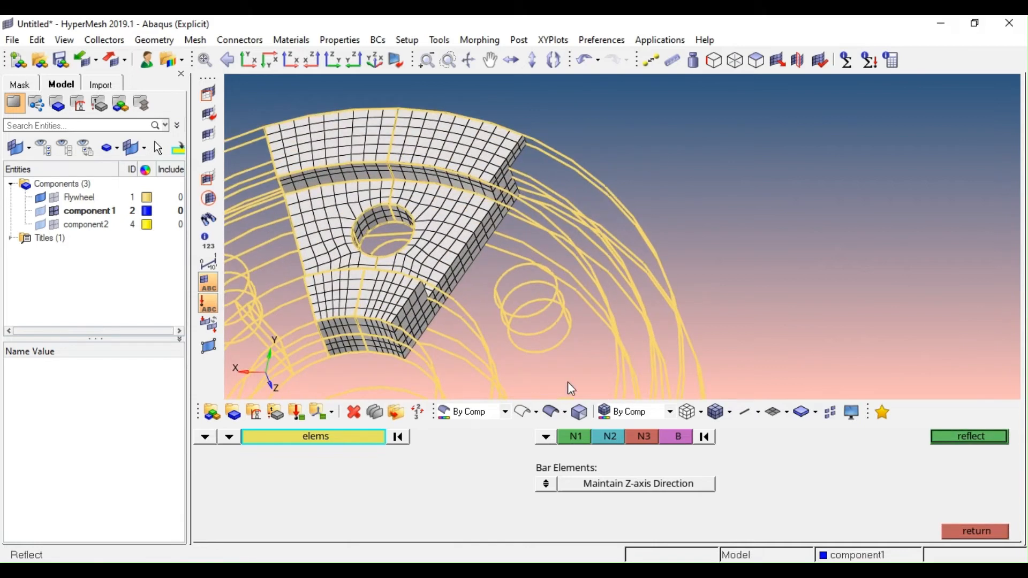
# - Define the reflection plane with N1, N2, N3 and base point B on nodes of the sector's open side face
pyautogui.click(574, 438)
pyautogui.scroll(5, 392, 334)
pyautogui.click(384, 301)
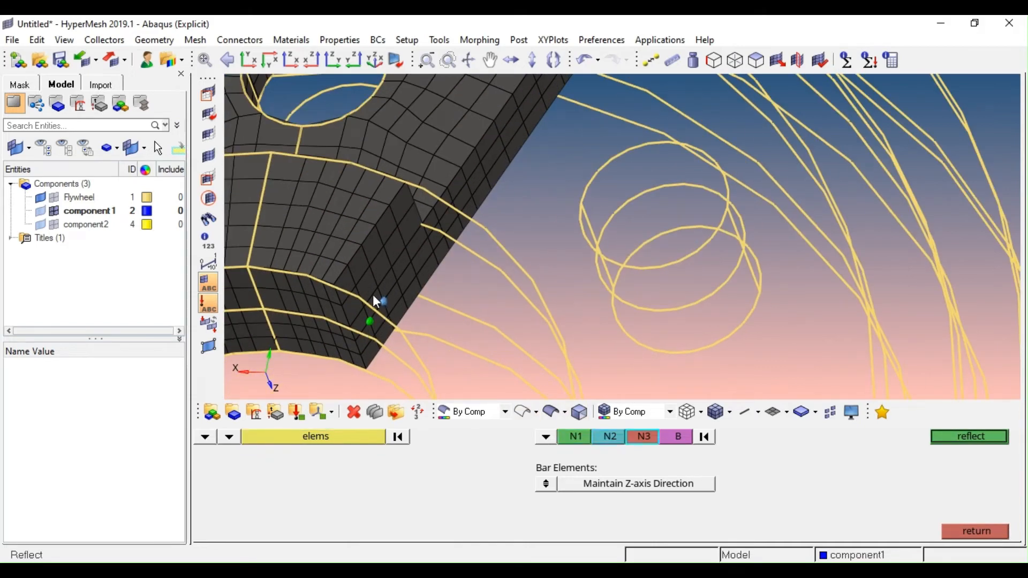
pyautogui.click(377, 288)
pyautogui.click(364, 301)
# - Duplicate the selected elements into their original component and reflect the copy across the defined plane
pyautogui.doubleClick(349, 438)
pyautogui.click(552, 489)
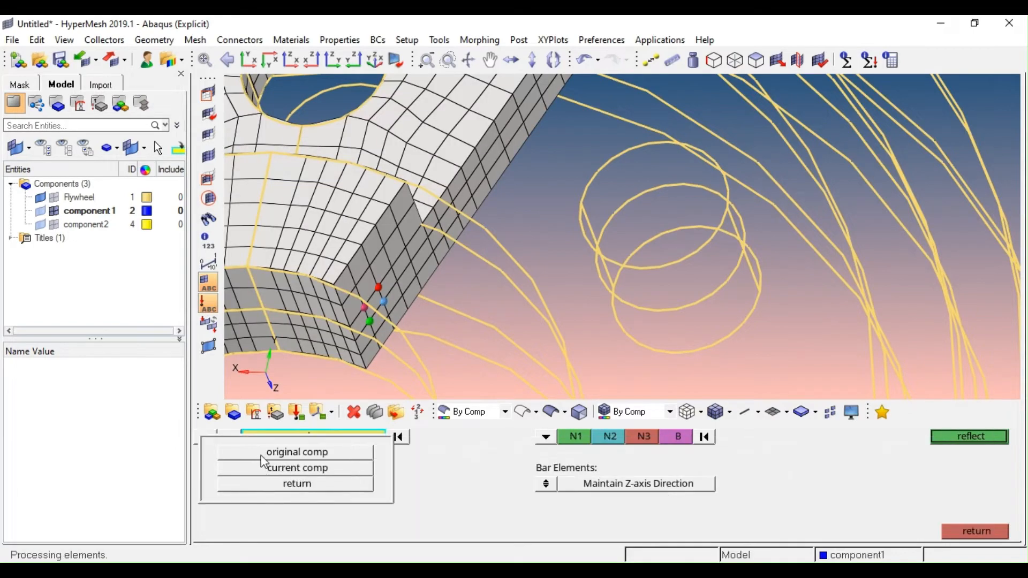
pyautogui.click(261, 456)
pyautogui.middleClick(368, 215)
pyautogui.keyDown('ctrl'); pyautogui.scroll(-5, 430, 233); pyautogui.keyUp('ctrl')
pyautogui.keyDown('ctrl'); pyautogui.moveTo(429, 232); pyautogui.dragTo(490, 176, button='right'); pyautogui.keyUp('ctrl')
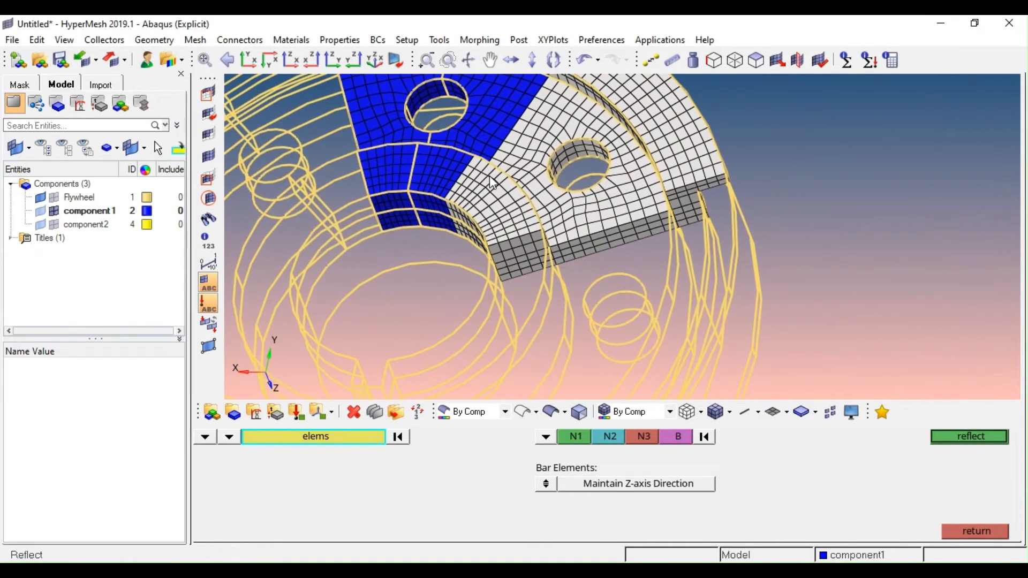
pyautogui.press('Escape')
# - Start another Reflect operation and select all elements of the two adjoining sectors
pyautogui.keyDown('ctrl'); pyautogui.scroll(-5, 502, 233); pyautogui.keyUp('ctrl')
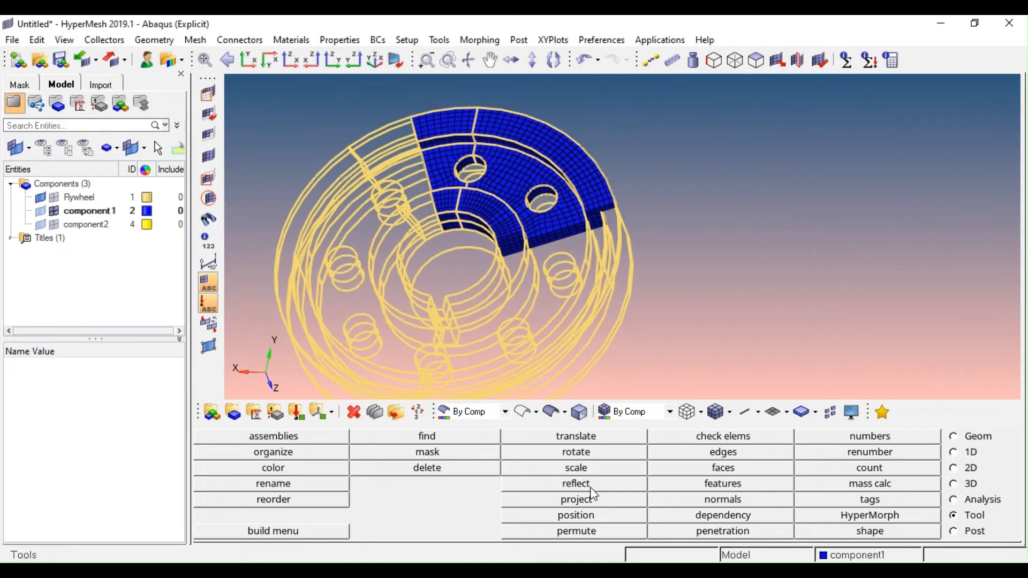
pyautogui.click(591, 487)
pyautogui.keyDown('ctrl'); pyautogui.scroll(-3, 541, 261); pyautogui.keyUp('ctrl')
pyautogui.keyDown('shift'); pyautogui.moveTo(674, 121); pyautogui.dragTo(366, 315); pyautogui.keyUp('shift')
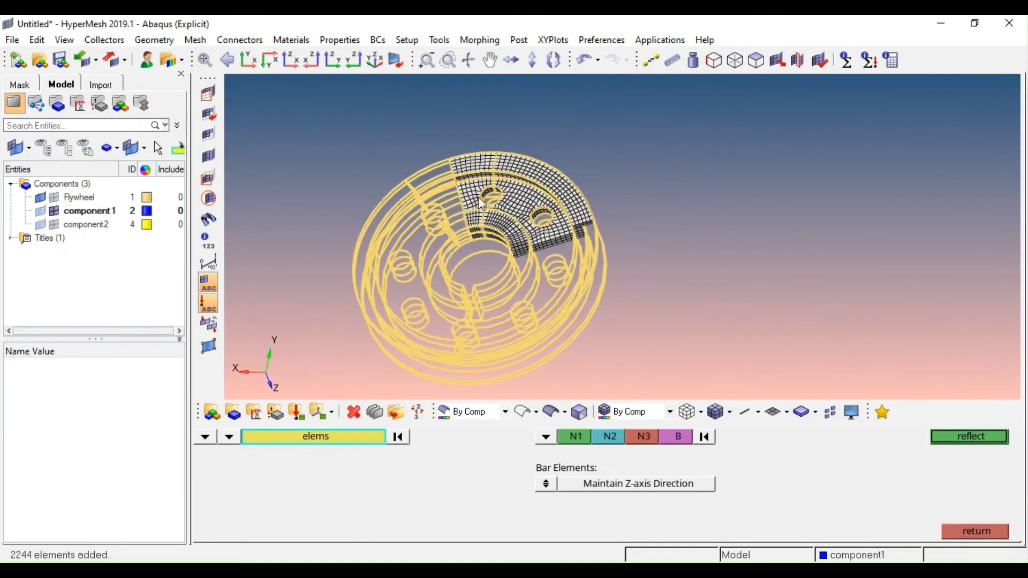
# - Define N1, N2, N3 and base point B on nodes of the enlarged sector's open side face near the bore
pyautogui.keyDown('ctrl'); pyautogui.scroll(3, 480, 202); pyautogui.keyUp('ctrl')
pyautogui.click(567, 438)
pyautogui.keyDown('ctrl'); pyautogui.moveTo(595, 291); pyautogui.dragTo(670, 168, button='right'); pyautogui.keyUp('ctrl')
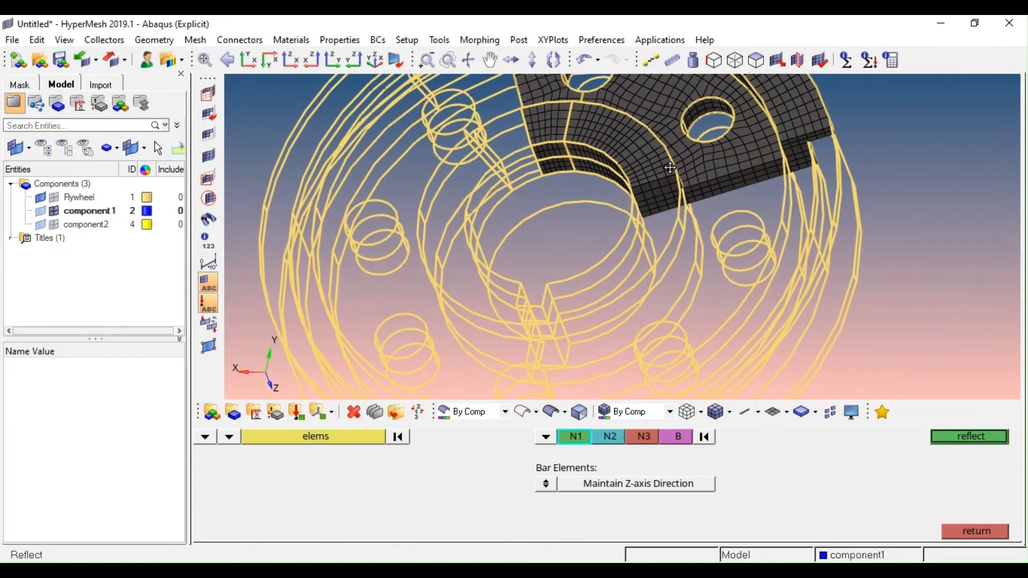
pyautogui.moveTo(658, 187)
pyautogui.keyDown('ctrl'); pyautogui.mouseDown()
pyautogui.moveTo(701, 248)
pyautogui.moveTo(699, 221)
pyautogui.moveTo(672, 203)
pyautogui.mouseUp(); pyautogui.keyUp('ctrl')
pyautogui.keyDown('ctrl'); pyautogui.scroll(3, 671, 200); pyautogui.keyUp('ctrl')
pyautogui.click(619, 220)
pyautogui.click(632, 192)
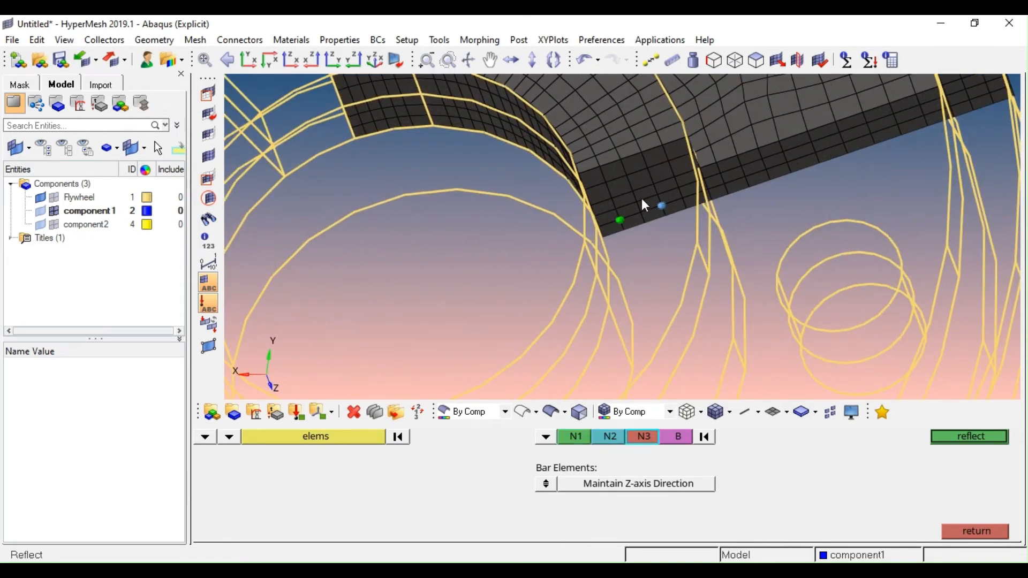
pyautogui.click(661, 207)
pyautogui.click(614, 180)
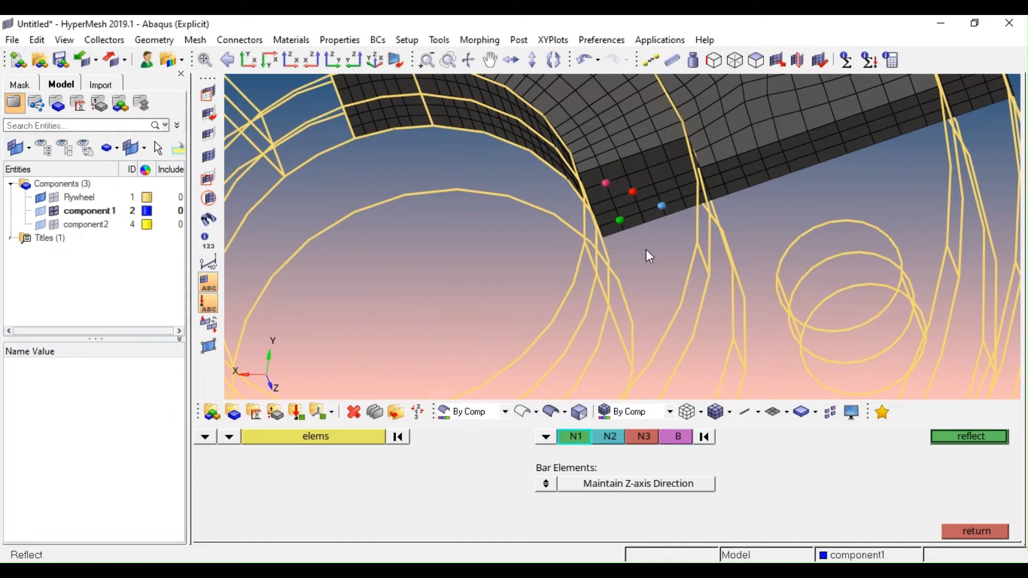
# - Duplicate the two-sector mesh into its original component and reflect it to extend the mesh to half the flywheel
pyautogui.click(356, 436)
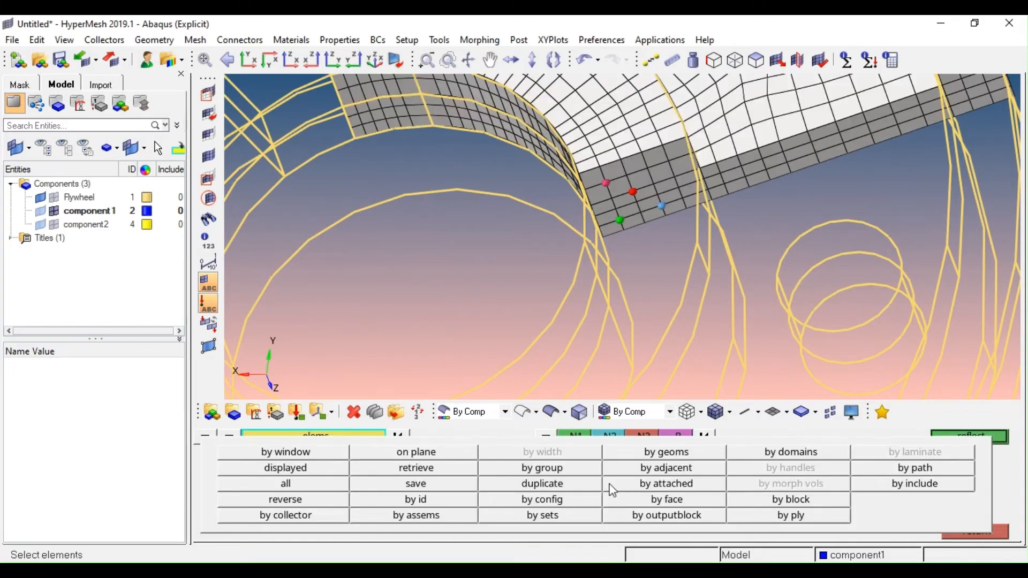
pyautogui.click(553, 484)
pyautogui.click(307, 457)
pyautogui.keyDown('ctrl'); pyautogui.scroll(-5, 620, 199); pyautogui.keyUp('ctrl')
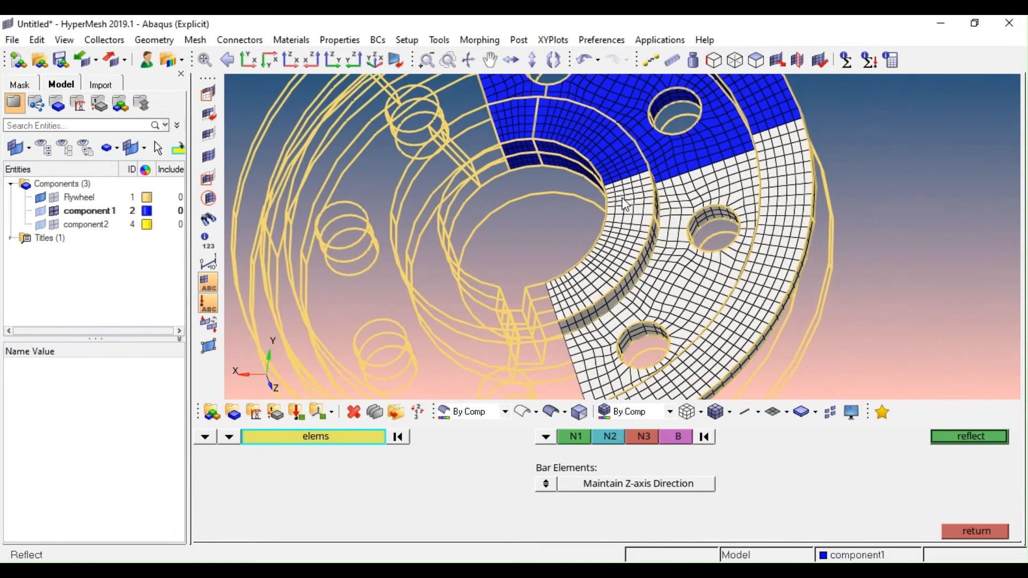
pyautogui.keyDown('ctrl'); pyautogui.moveTo(605, 215); pyautogui.dragTo(649, 280); pyautogui.keyUp('ctrl')
pyautogui.keyDown('ctrl'); pyautogui.scroll(5, 632, 240); pyautogui.keyUp('ctrl')
pyautogui.keyDown('ctrl'); pyautogui.moveTo(631, 241); pyautogui.dragTo(667, 215, button='right'); pyautogui.keyUp('ctrl')
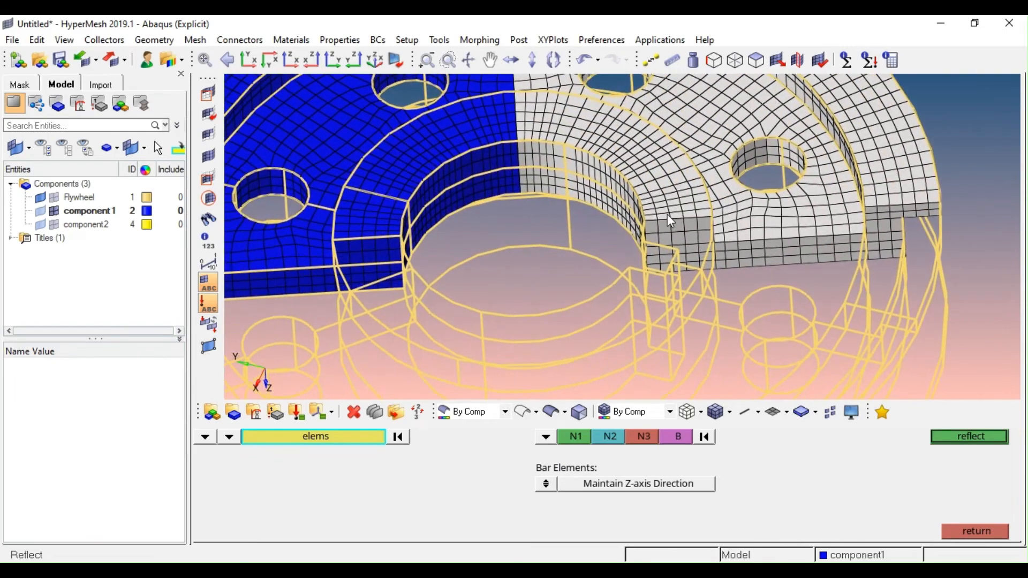
pyautogui.press('Escape')
# - Select all elements of the half-flywheel mesh for Reflect and define the plane and base point on its cut face
pyautogui.keyDown('ctrl'); pyautogui.moveTo(671, 257); pyautogui.dragTo(660, 218, button='right'); pyautogui.keyUp('ctrl')
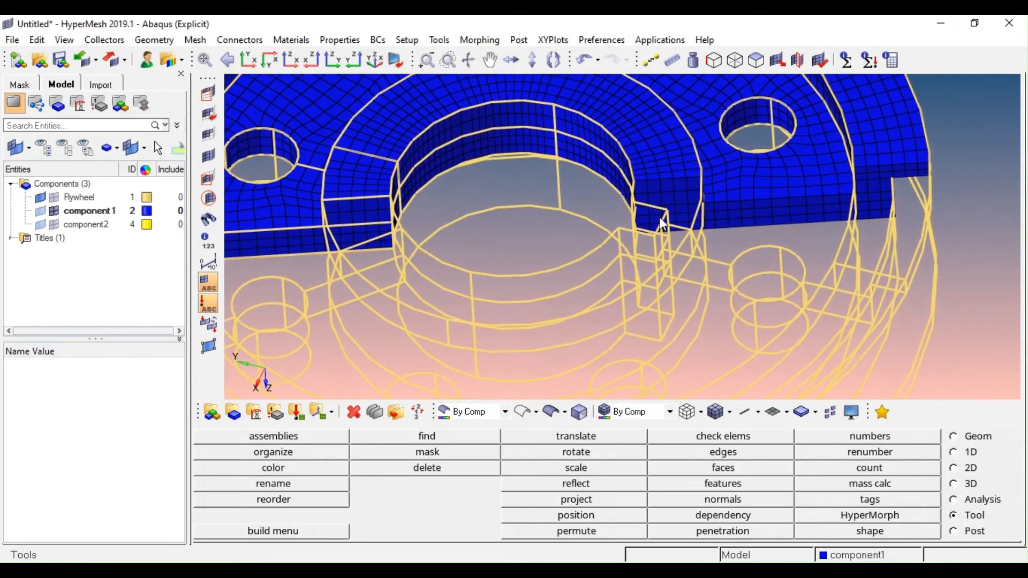
pyautogui.click(577, 483)
pyautogui.keyDown('ctrl'); pyautogui.scroll(-5, 660, 240); pyautogui.keyUp('ctrl')
pyautogui.keyDown('shift'); pyautogui.moveTo(782, 117); pyautogui.dragTo(412, 352); pyautogui.keyUp('shift')
pyautogui.keyDown('ctrl'); pyautogui.scroll(5, 619, 236); pyautogui.keyUp('ctrl')
pyautogui.click(574, 438)
pyautogui.keyDown('ctrl'); pyautogui.scroll(5, 441, 307); pyautogui.keyUp('ctrl')
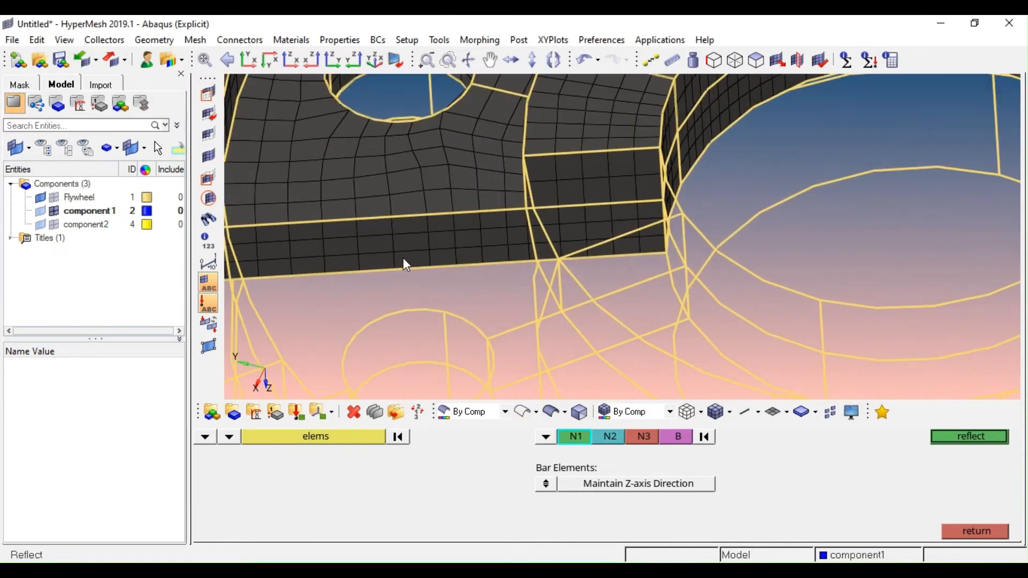
pyautogui.click(393, 235)
# - Duplicate the half-flywheel mesh and reflect it across the cut face to complete the full ring
pyautogui.click(345, 436)
pyautogui.click(542, 483)
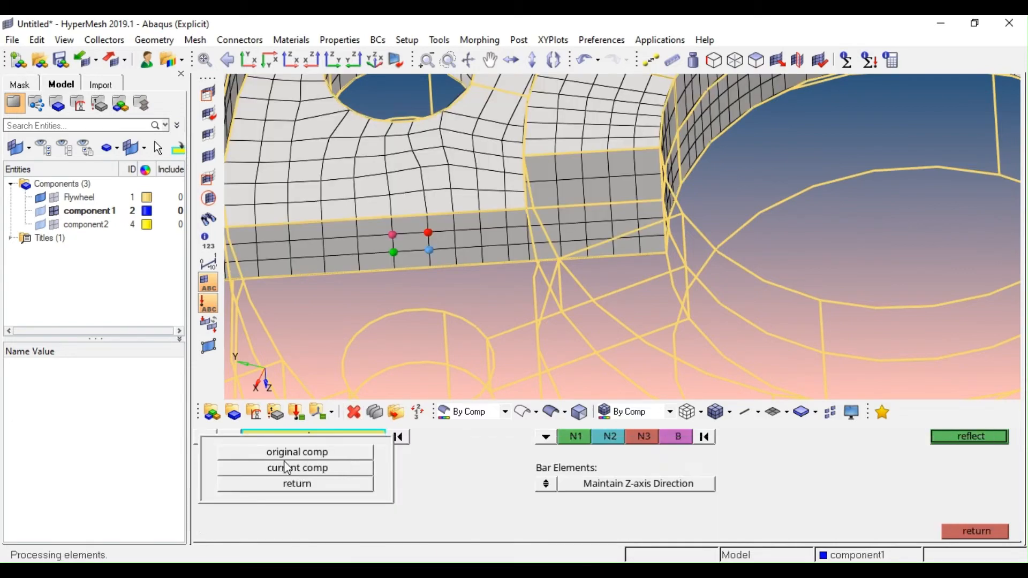
pyautogui.click(285, 467)
pyautogui.middleClick(454, 268)
pyautogui.keyDown('ctrl'); pyautogui.scroll(-5, 454, 267); pyautogui.keyUp('ctrl')
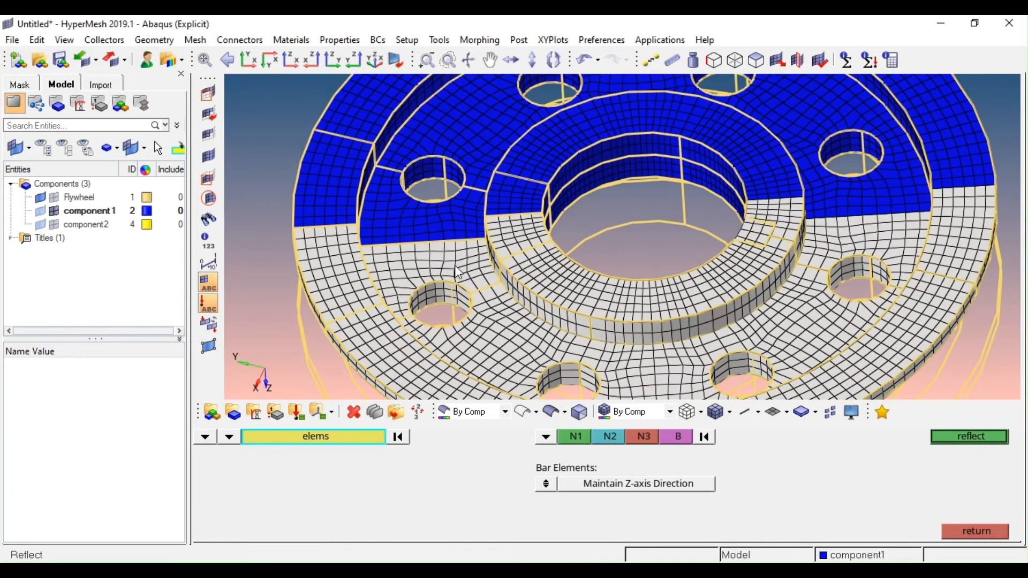
# - Examine the completed mesh around the hub bore and the keyway outline, and leave the Reflect operation
pyautogui.keyDown('ctrl'); pyautogui.moveTo(462, 242); pyautogui.dragTo(617, 263); pyautogui.keyUp('ctrl')
pyautogui.keyDown('ctrl'); pyautogui.scroll(5, 540, 274); pyautogui.keyUp('ctrl')
pyautogui.keyDown('ctrl'); pyautogui.scroll(-2, 538, 272); pyautogui.keyUp('ctrl')
pyautogui.keyDown('ctrl'); pyautogui.scroll(5, 617, 263); pyautogui.keyUp('ctrl')
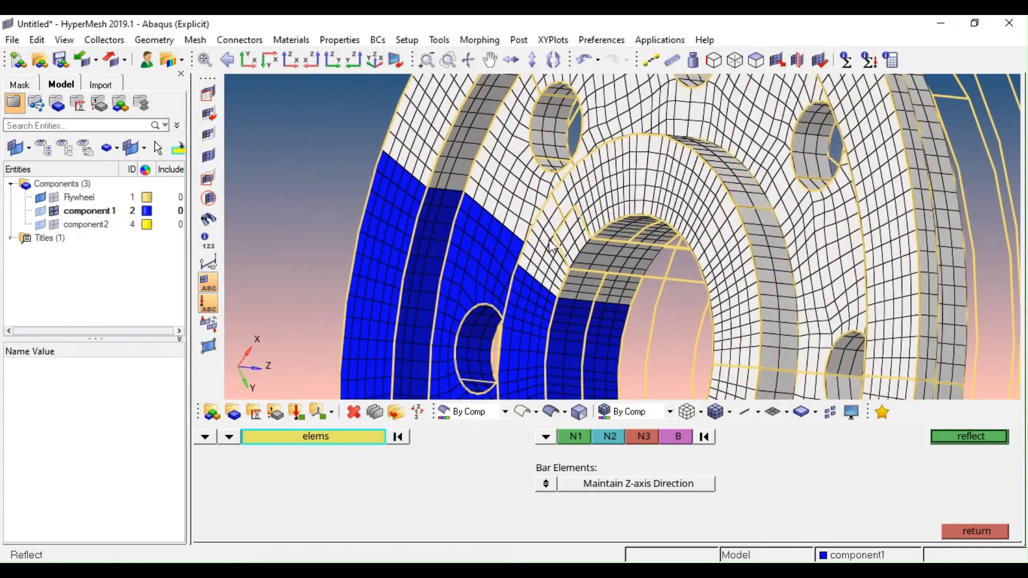
pyautogui.keyDown('ctrl'); pyautogui.moveTo(564, 239); pyautogui.dragTo(613, 207); pyautogui.keyUp('ctrl')
pyautogui.keyDown('ctrl'); pyautogui.scroll(4, 612, 207); pyautogui.keyUp('ctrl')
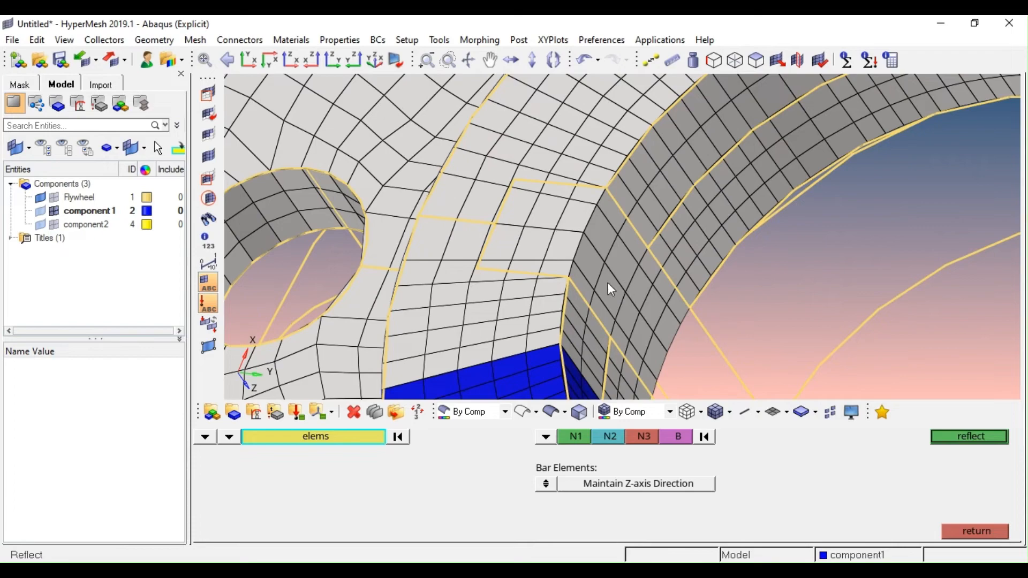
pyautogui.keyDown('ctrl'); pyautogui.scroll(-6, 552, 230); pyautogui.keyUp('ctrl')
pyautogui.press('Escape')
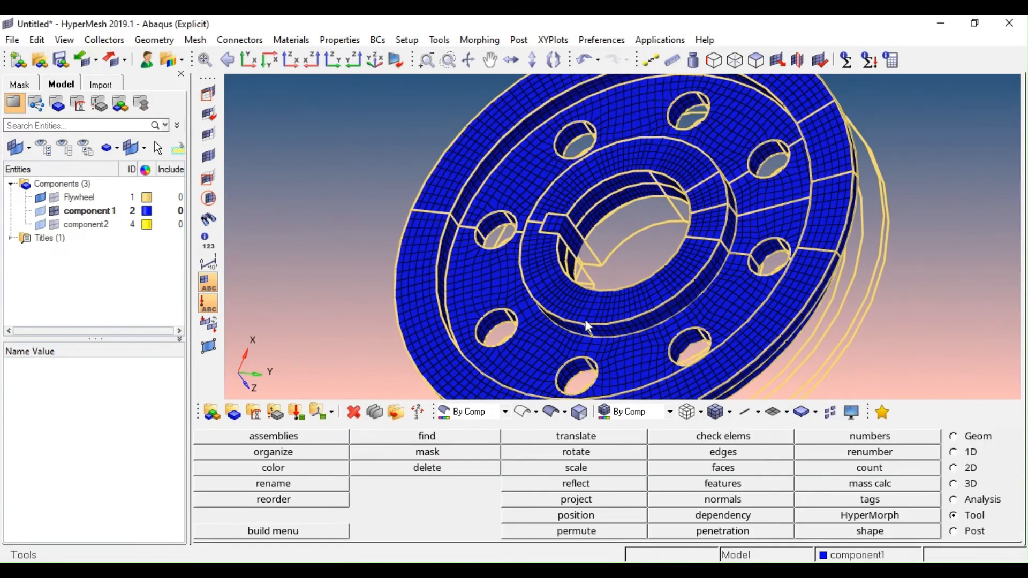
# - Display the geometry shaded with edges and compare it with the mesh around the keyway
pyautogui.click(579, 411)
pyautogui.keyDown('ctrl'); pyautogui.scroll(5, 571, 244); pyautogui.keyUp('ctrl')
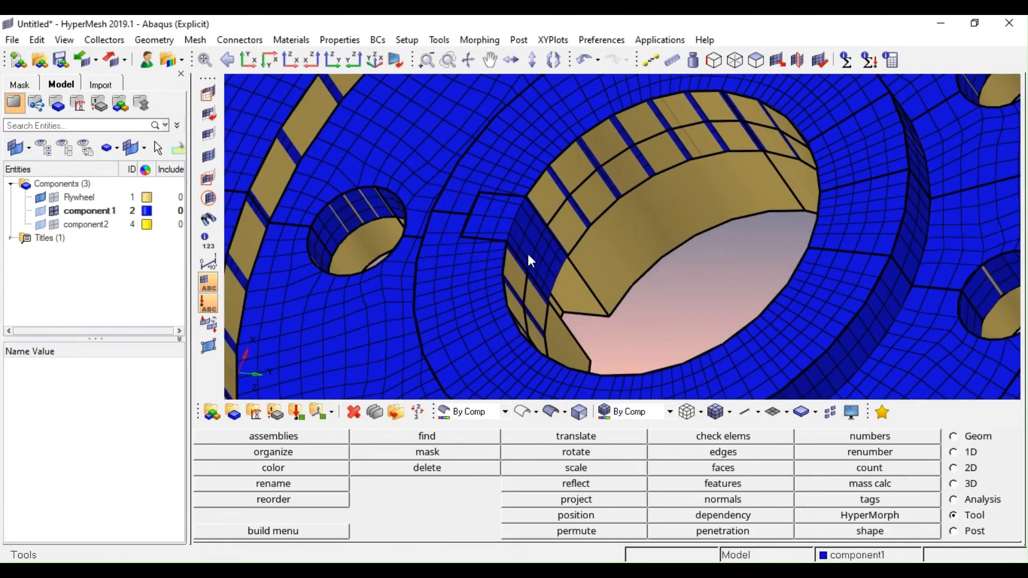
pyautogui.keyDown('ctrl'); pyautogui.scroll(-2, 528, 260); pyautogui.keyUp('ctrl')
pyautogui.keyDown('ctrl'); pyautogui.scroll(-3, 548, 240); pyautogui.keyUp('ctrl')
pyautogui.keyDown('ctrl'); pyautogui.moveTo(525, 258); pyautogui.dragTo(525, 283); pyautogui.keyUp('ctrl')
# - Find the free edges of the full flywheel mesh and inspect the boundaries between the sectors
pyautogui.hotkey('shift', 'F3')
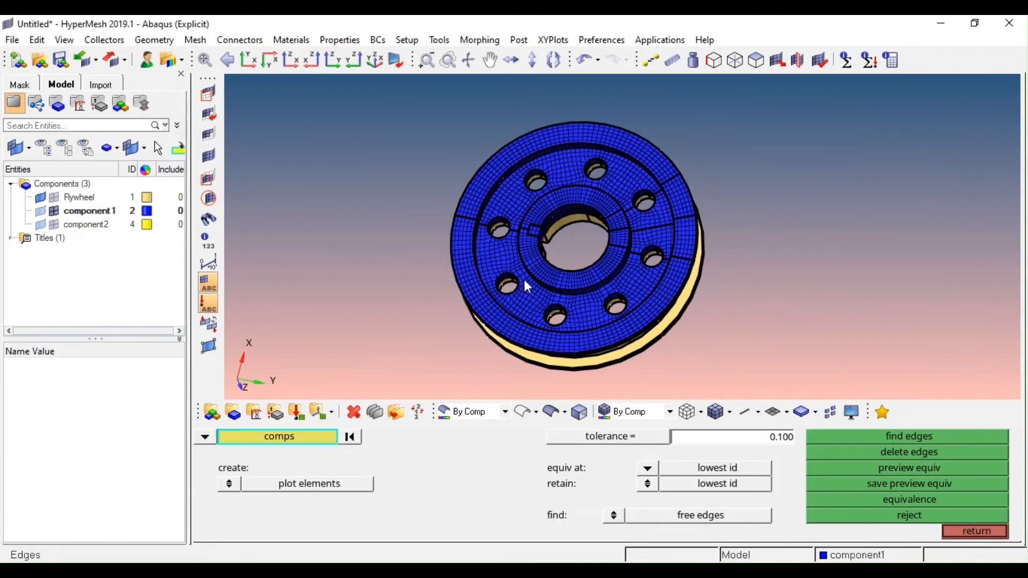
pyautogui.middleClick(534, 293)
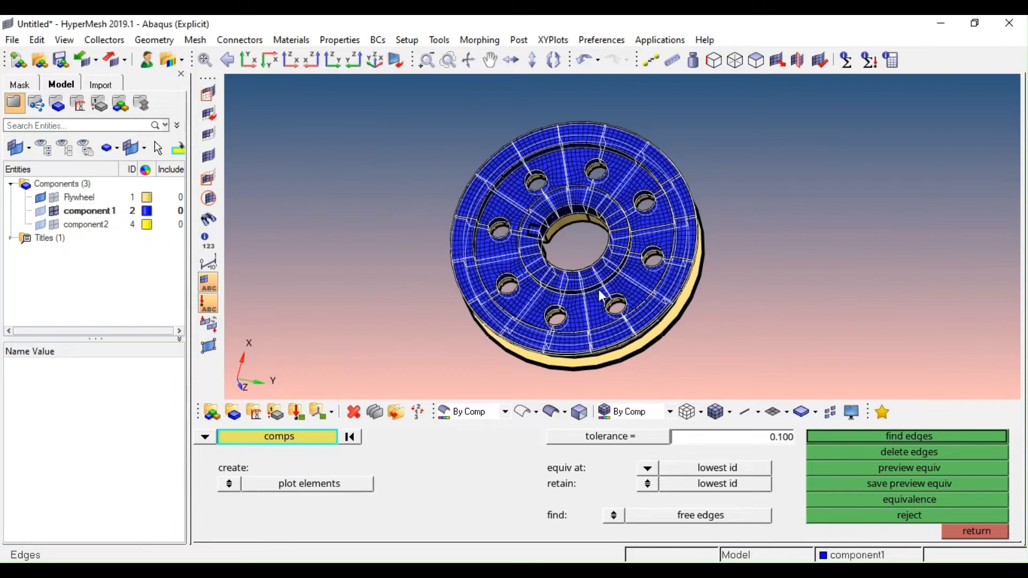
pyautogui.scroll(2, 567, 256)
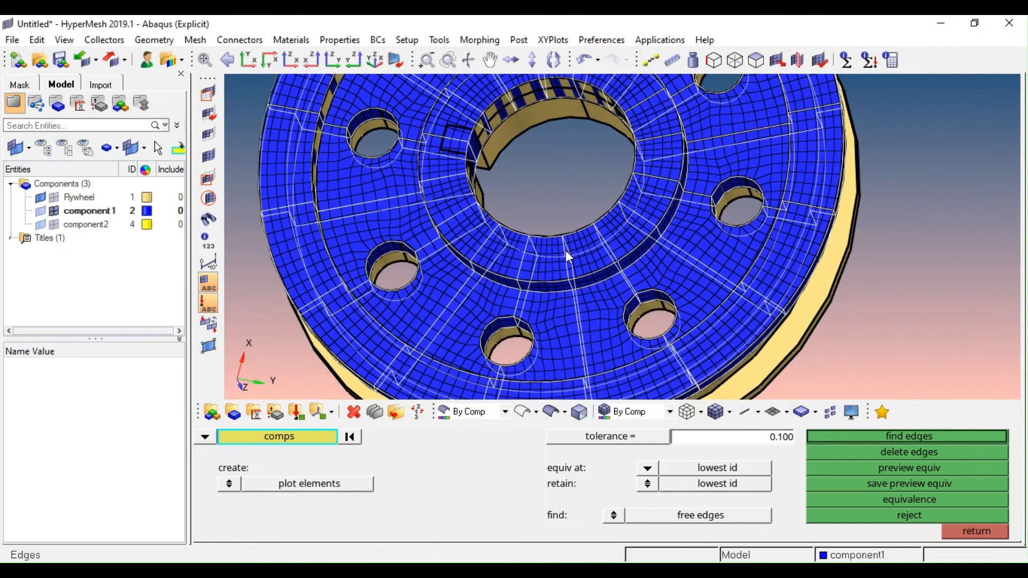
pyautogui.scroll(5, 566, 250)
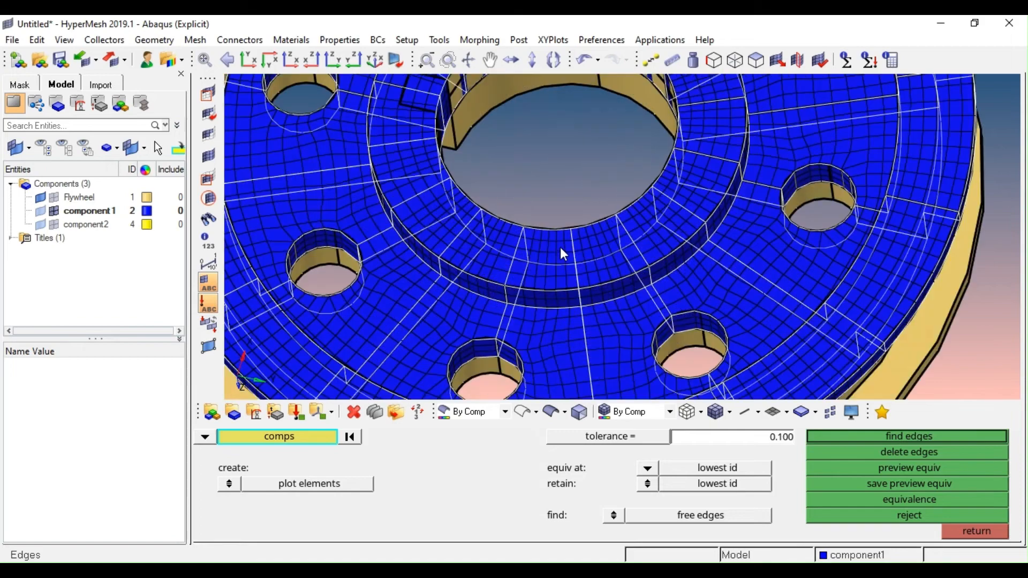
pyautogui.scroll(-6, 587, 238)
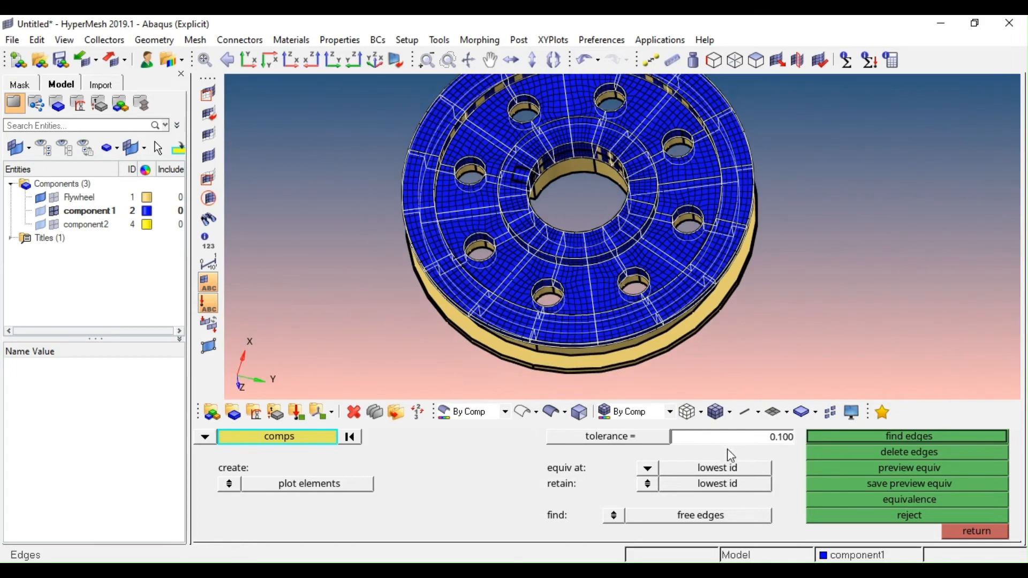
# - Preview the coincident nodes with a tolerance of 0.100 and equivalence them along the sector boundaries
pyautogui.click(904, 467)
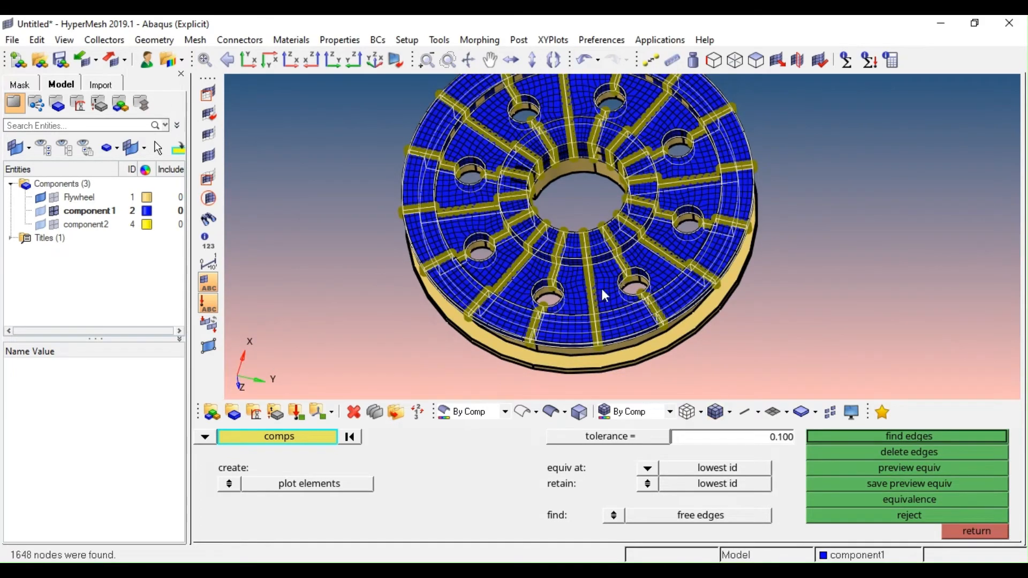
pyautogui.click(886, 501)
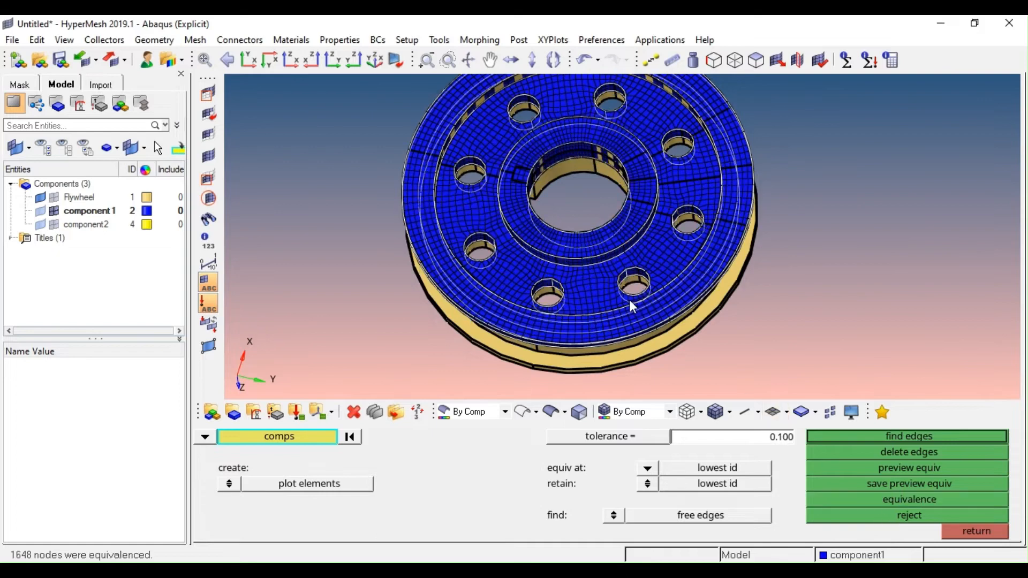
pyautogui.keyDown('ctrl'); pyautogui.moveTo(628, 300); pyautogui.dragTo(596, 278); pyautogui.keyUp('ctrl')
pyautogui.press('Escape')
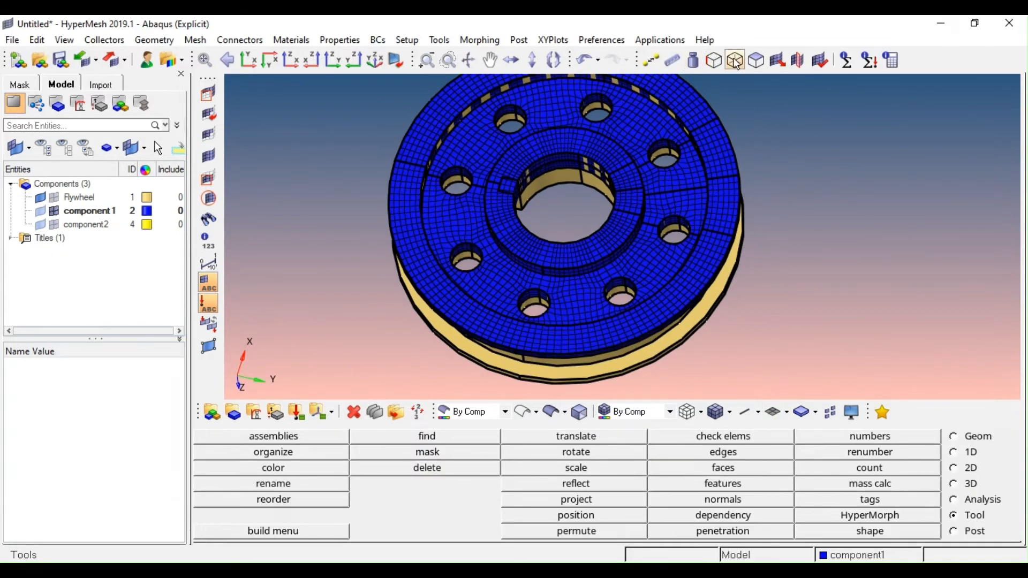
# - Find the outer faces of the flywheel mesh and isolate the generated faces component
pyautogui.click(755, 60)
pyautogui.click(692, 197)
pyautogui.middleClick(692, 198)
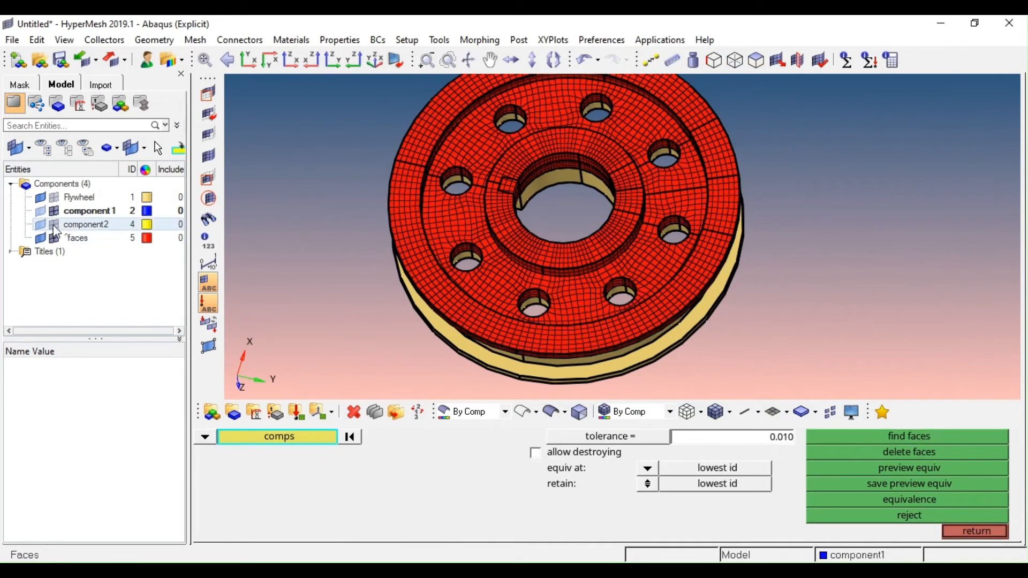
pyautogui.click(76, 237)
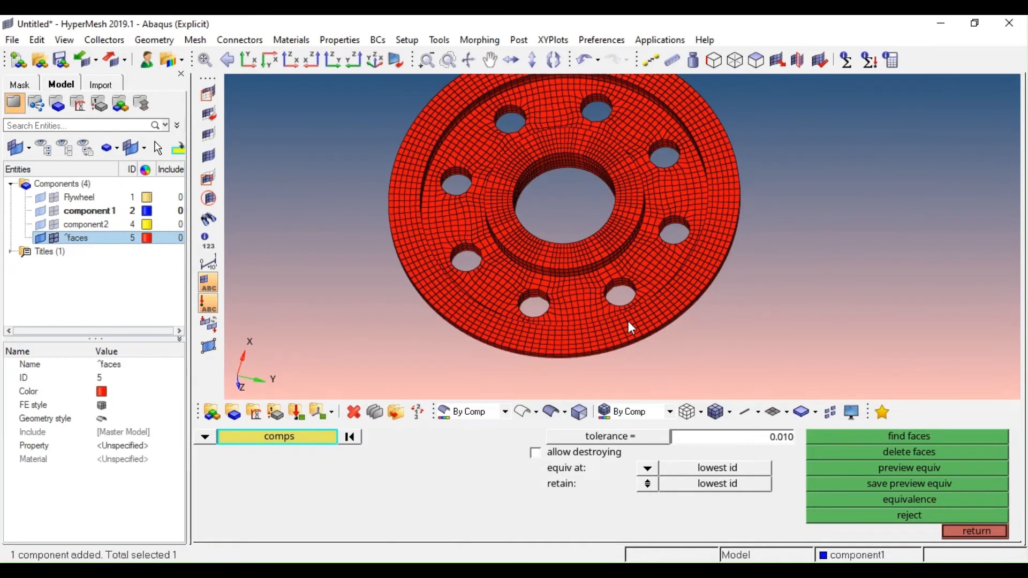
pyautogui.keyDown('ctrl'); pyautogui.moveTo(623, 320); pyautogui.dragTo(582, 303, button='right'); pyautogui.keyUp('ctrl')
# - Check the extracted faces for free edges and T-connections
pyautogui.hotkey('shift', 'F3')
pyautogui.click(557, 283)
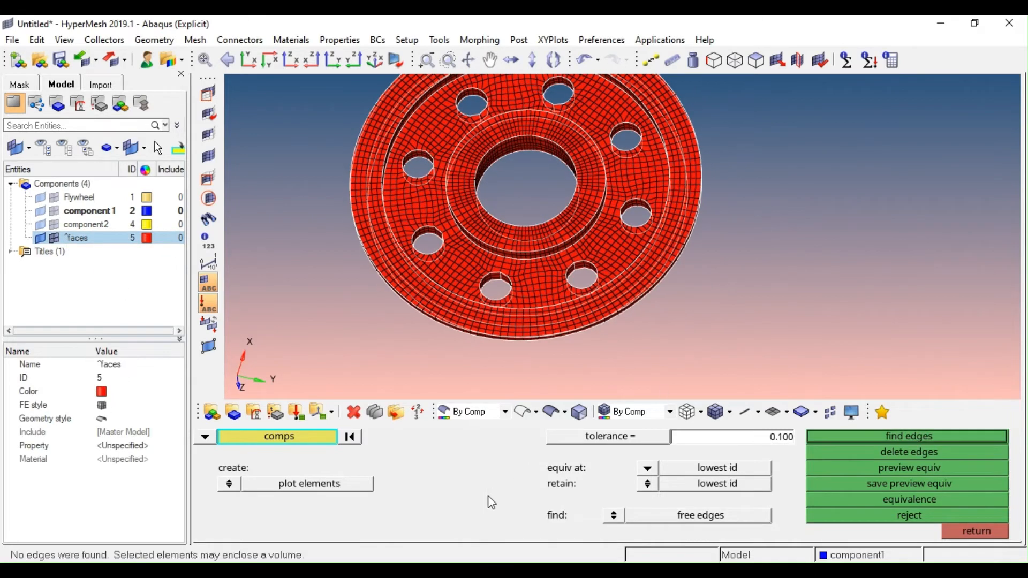
pyautogui.click(612, 515)
pyautogui.middleClick(510, 246)
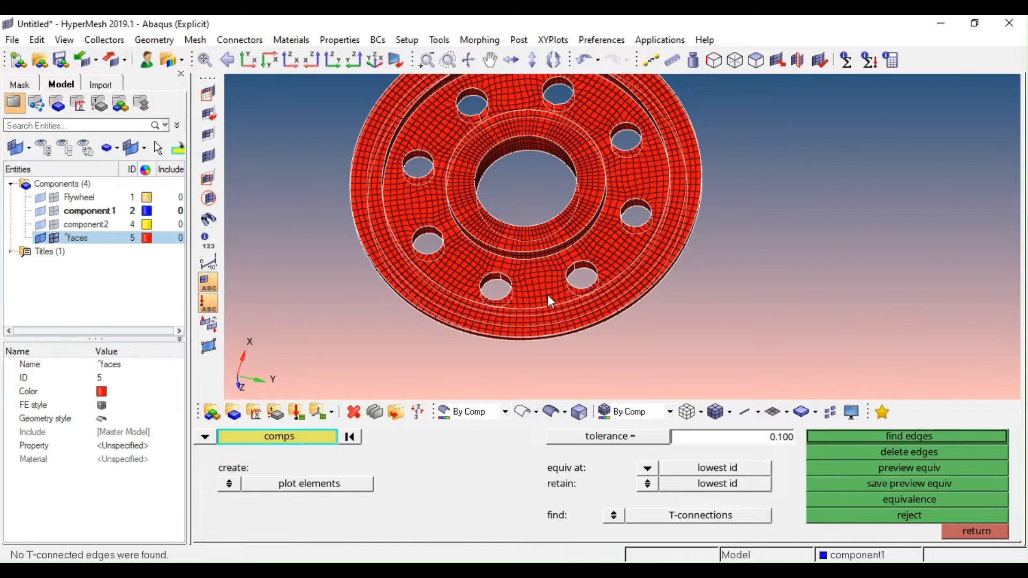
# - Delete the generated faces and show component1's elements together with the Flywheel geometry
pyautogui.click(755, 60)
pyautogui.click(862, 456)
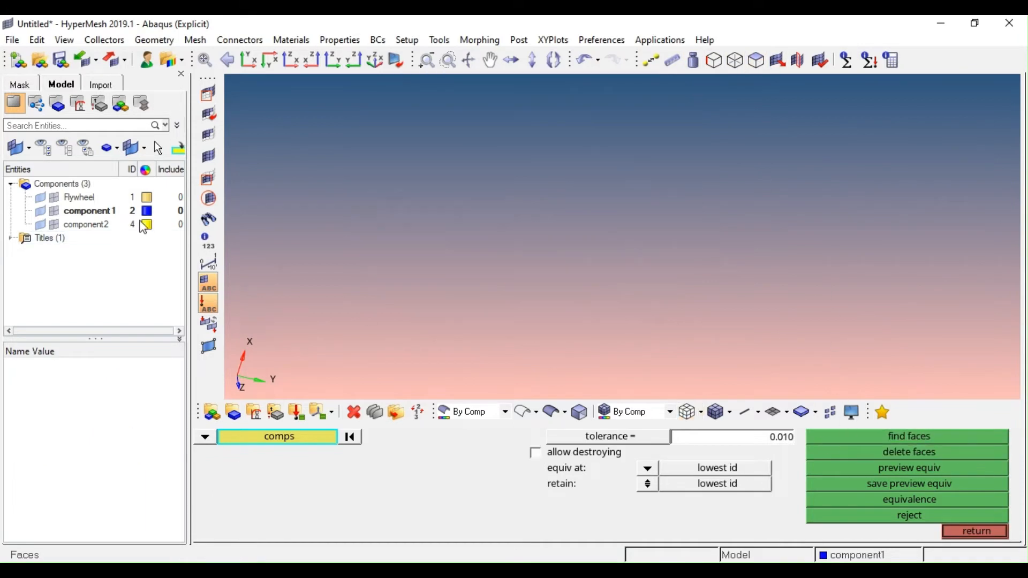
pyautogui.click(53, 210)
pyautogui.keyDown('ctrl'); pyautogui.moveTo(422, 196); pyautogui.dragTo(477, 201, button='right'); pyautogui.keyUp('ctrl')
pyautogui.click(40, 198)
# - Select the mesh elements inside the keyway outline with the geometry in wireframe, try deleting them, and undo the deletion
pyautogui.keyDown('ctrl'); pyautogui.scroll(5, 477, 199); pyautogui.keyUp('ctrl')
pyautogui.keyDown('ctrl'); pyautogui.scroll(1, 596, 239); pyautogui.keyUp('ctrl')
pyautogui.keyDown('ctrl'); pyautogui.click(559, 230); pyautogui.keyUp('ctrl')
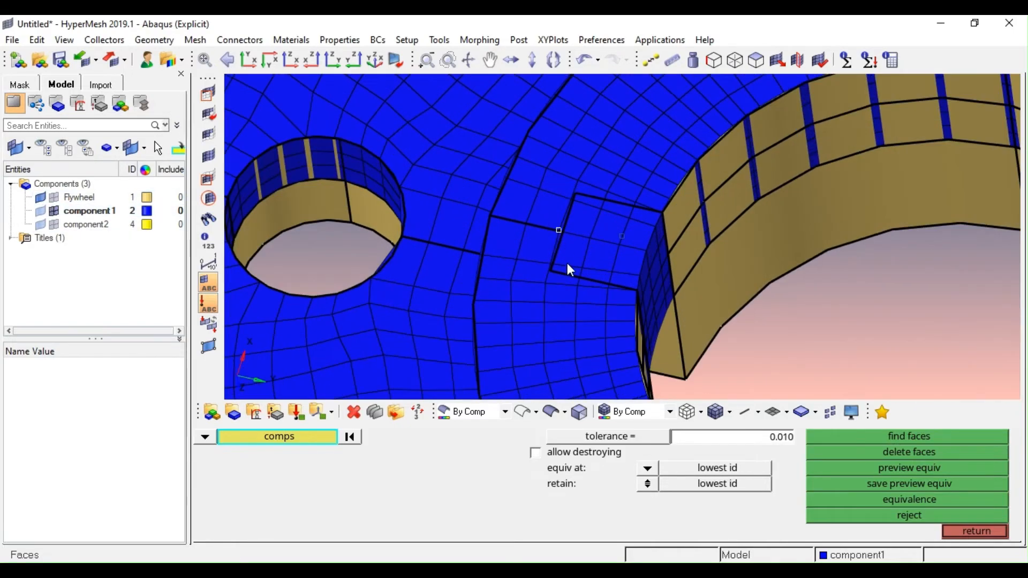
pyautogui.moveTo(567, 262)
pyautogui.keyDown('ctrl'); pyautogui.mouseDown()
pyautogui.moveTo(479, 255)
pyautogui.moveTo(471, 182)
pyautogui.moveTo(521, 257)
pyautogui.moveTo(516, 282)
pyautogui.moveTo(562, 209)
pyautogui.moveTo(573, 197)
pyautogui.moveTo(591, 208)
pyautogui.moveTo(592, 184)
pyautogui.moveTo(591, 196)
pyautogui.mouseUp(); pyautogui.keyUp('ctrl')
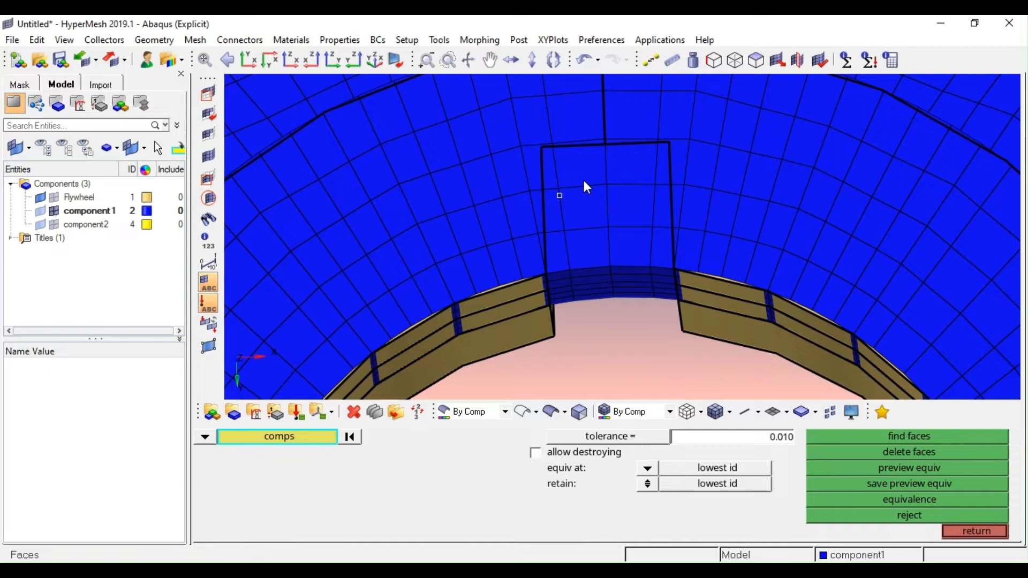
pyautogui.press('F2')
pyautogui.keyDown('shift'); pyautogui.moveTo(678, 142); pyautogui.dragTo(544, 306); pyautogui.keyUp('shift')
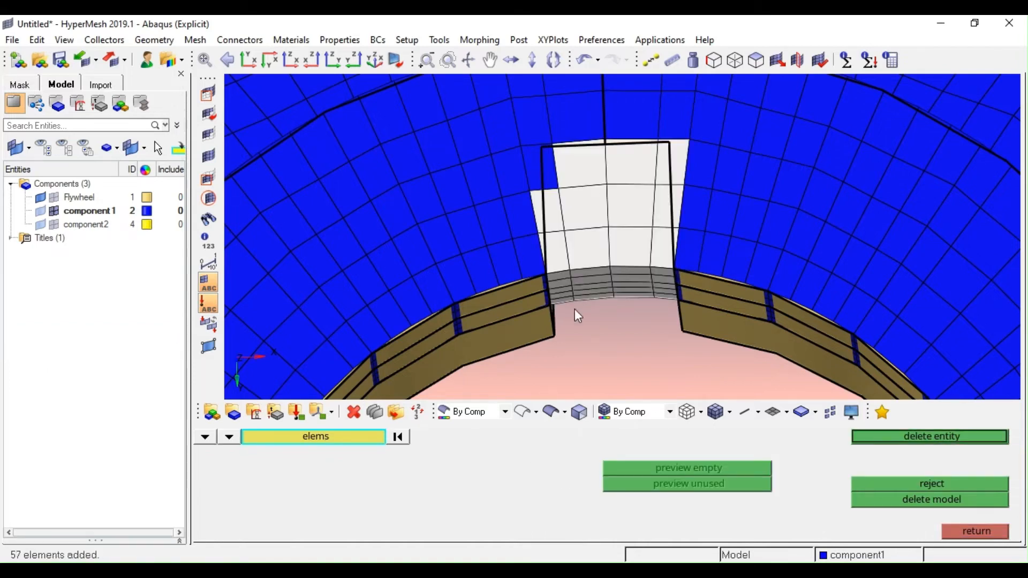
pyautogui.click(522, 411)
pyautogui.keyDown('shift'); pyautogui.moveTo(543, 169); pyautogui.dragTo(580, 206); pyautogui.keyUp('shift')
pyautogui.middleClick(590, 220)
pyautogui.moveTo(501, 197)
pyautogui.keyDown('ctrl'); pyautogui.mouseDown()
pyautogui.moveTo(486, 190)
pyautogui.moveTo(518, 235)
pyautogui.moveTo(505, 199)
pyautogui.moveTo(521, 241)
pyautogui.mouseUp(); pyautogui.keyUp('ctrl')
pyautogui.hotkey('ctrl', 'z')
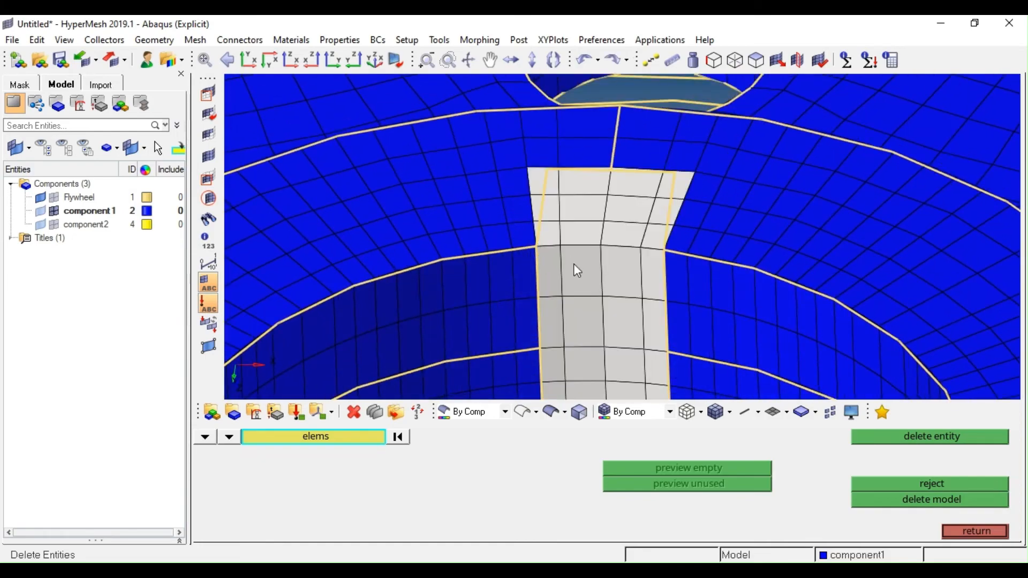
# - Deselect the extra elements beyond the keyway outline and delete the remaining selected keyway elements
pyautogui.keyDown('ctrl'); pyautogui.moveTo(574, 263); pyautogui.dragTo(566, 156); pyautogui.keyUp('ctrl')
pyautogui.rightClick(644, 317)
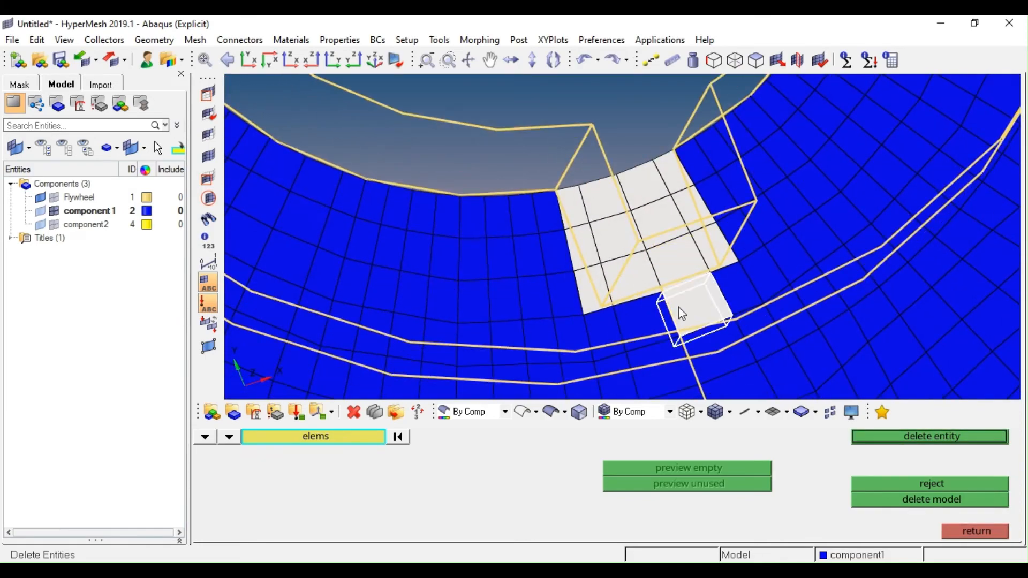
pyautogui.rightClick(680, 306)
pyautogui.middleClick(710, 293)
pyautogui.keyDown('ctrl'); pyautogui.scroll(-4, 710, 286); pyautogui.keyUp('ctrl')
pyautogui.moveTo(711, 286)
pyautogui.keyDown('ctrl'); pyautogui.mouseDown()
pyautogui.moveTo(702, 339)
pyautogui.moveTo(692, 209)
pyautogui.moveTo(638, 234)
pyautogui.moveTo(625, 206)
pyautogui.moveTo(643, 162)
pyautogui.moveTo(594, 268)
pyautogui.moveTo(567, 241)
pyautogui.mouseUp(); pyautogui.keyUp('ctrl')
pyautogui.keyDown('ctrl'); pyautogui.scroll(4, 653, 206); pyautogui.keyUp('ctrl')
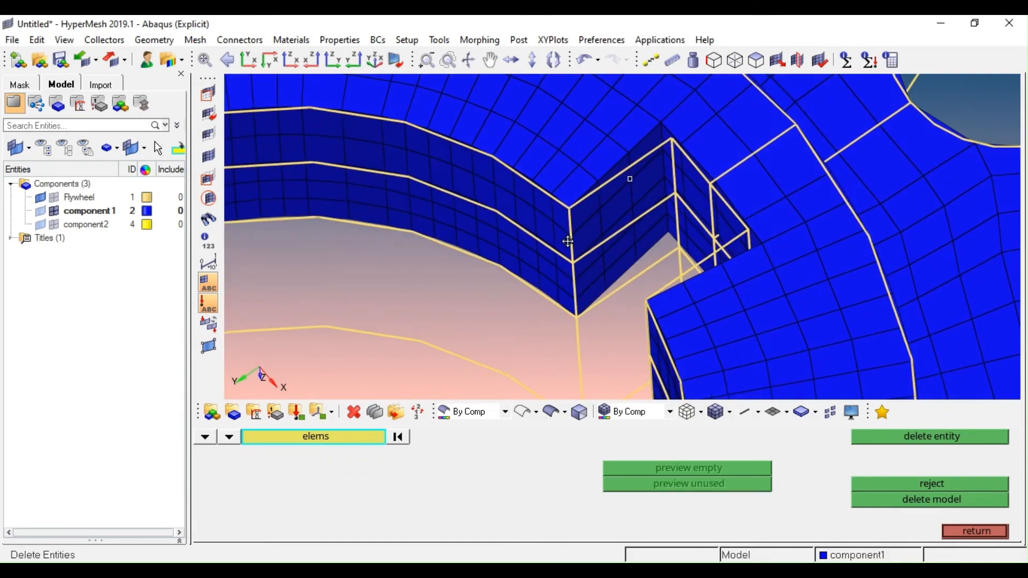
# - Create three parametric nodes on each of the two lines forming one inner corner edge of the keyway
pyautogui.keyDown('ctrl'); pyautogui.moveTo(627, 231); pyautogui.dragTo(690, 243); pyautogui.keyUp('ctrl')
pyautogui.press('F8')
pyautogui.click(664, 217)
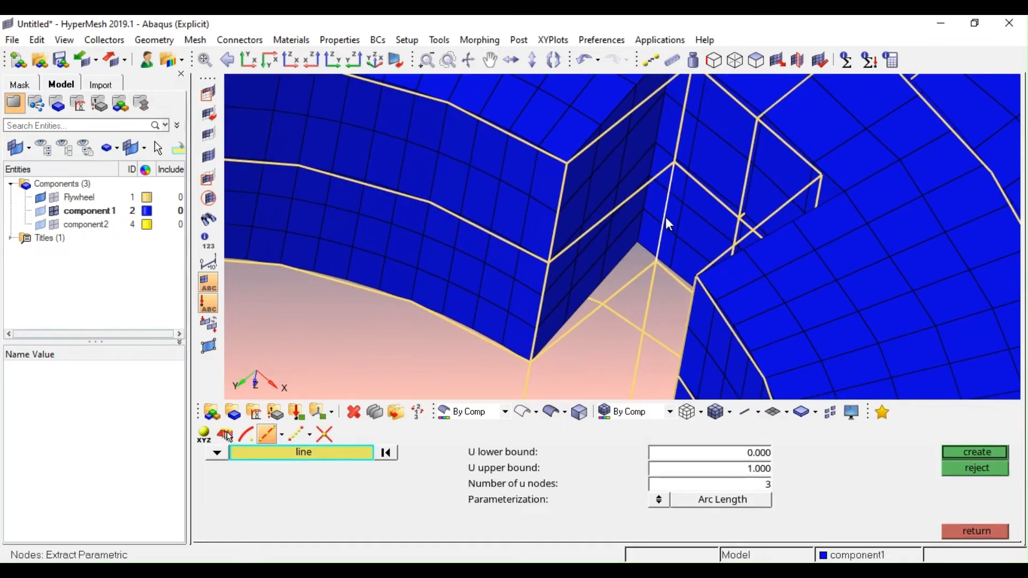
pyautogui.middleClick(662, 258)
pyautogui.click(685, 99)
pyautogui.middleClick(685, 98)
# - Create three parametric nodes on each of the two lines along the opposite inner corner edge of the keyway
pyautogui.keyDown('ctrl'); pyautogui.moveTo(748, 183); pyautogui.dragTo(683, 194, button='right'); pyautogui.keyUp('ctrl')
pyautogui.moveTo(727, 231)
pyautogui.keyDown('ctrl'); pyautogui.mouseDown()
pyautogui.moveTo(754, 295)
pyautogui.moveTo(851, 299)
pyautogui.moveTo(852, 286)
pyautogui.mouseUp(); pyautogui.keyUp('ctrl')
pyautogui.click(706, 208)
pyautogui.middleClick(706, 241)
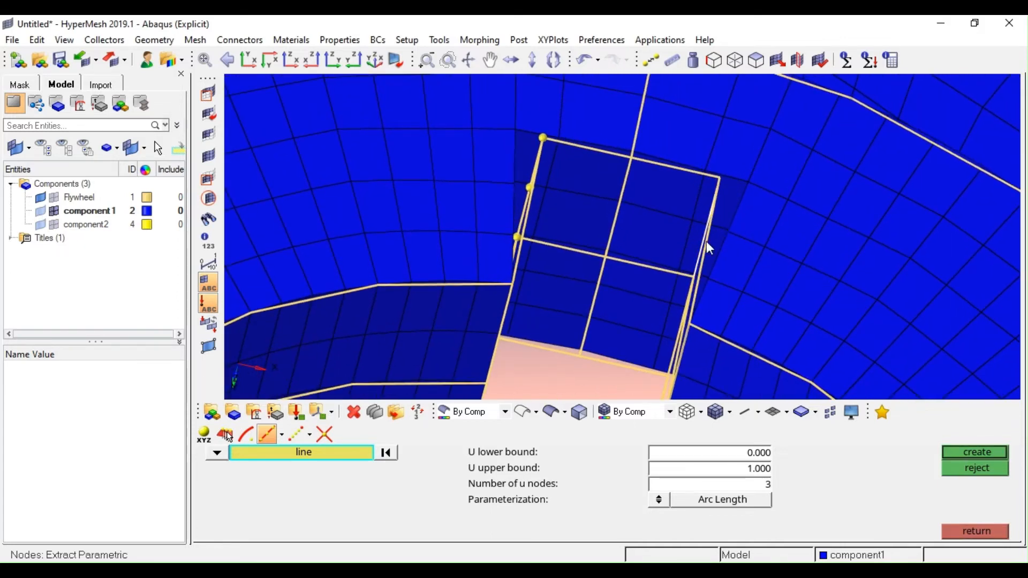
pyautogui.keyDown('ctrl'); pyautogui.moveTo(708, 278); pyautogui.dragTo(781, 288); pyautogui.keyUp('ctrl')
pyautogui.click(576, 269)
pyautogui.middleClick(576, 268)
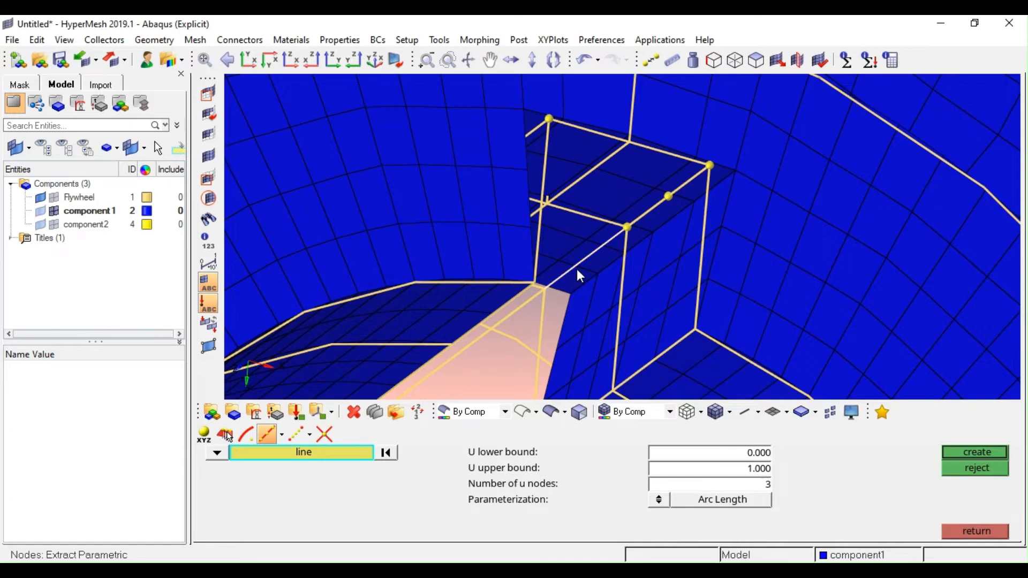
# - Replace the mesh corner nodes at both ends of that inner keyway edge with the new geometry nodes, using equivalence
pyautogui.keyDown('ctrl'); pyautogui.moveTo(654, 269); pyautogui.dragTo(702, 236, button='right'); pyautogui.keyUp('ctrl')
pyautogui.press('F3')
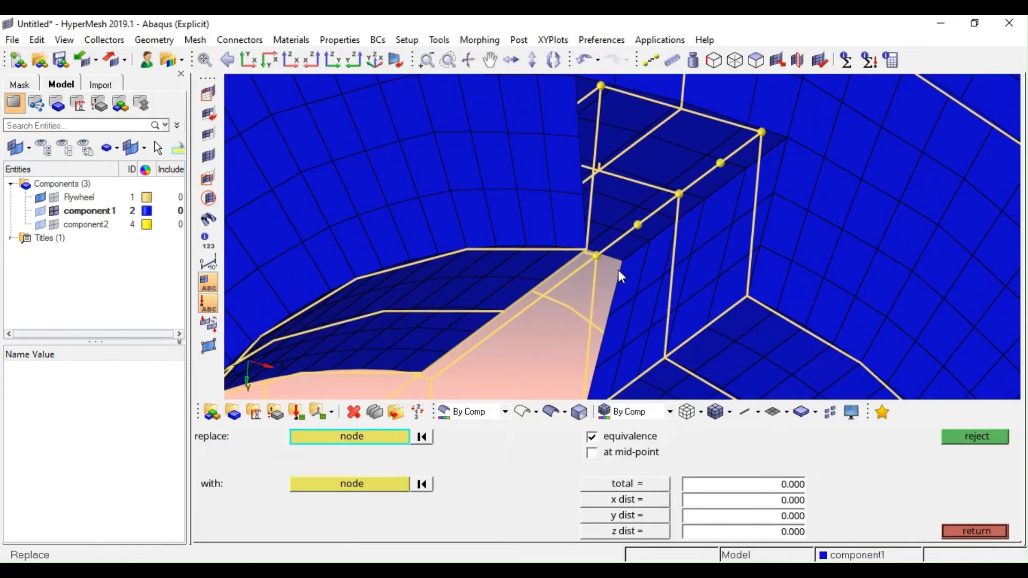
pyautogui.scroll(3, 617, 265)
pyautogui.click(638, 252)
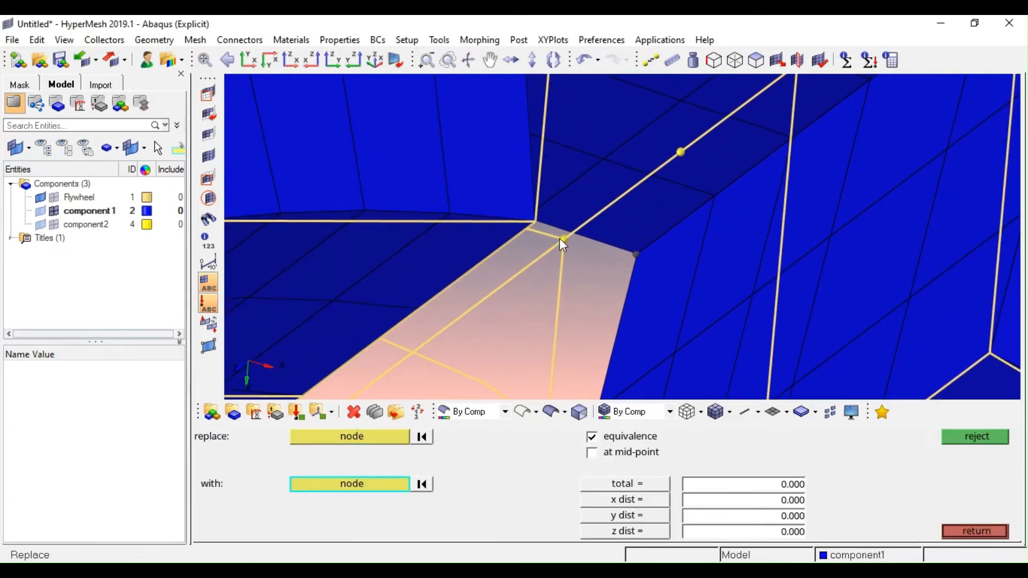
pyautogui.click(561, 240)
pyautogui.scroll(-3, 566, 245)
pyautogui.keyDown('ctrl'); pyautogui.moveTo(757, 143); pyautogui.dragTo(613, 315, button='right'); pyautogui.keyUp('ctrl')
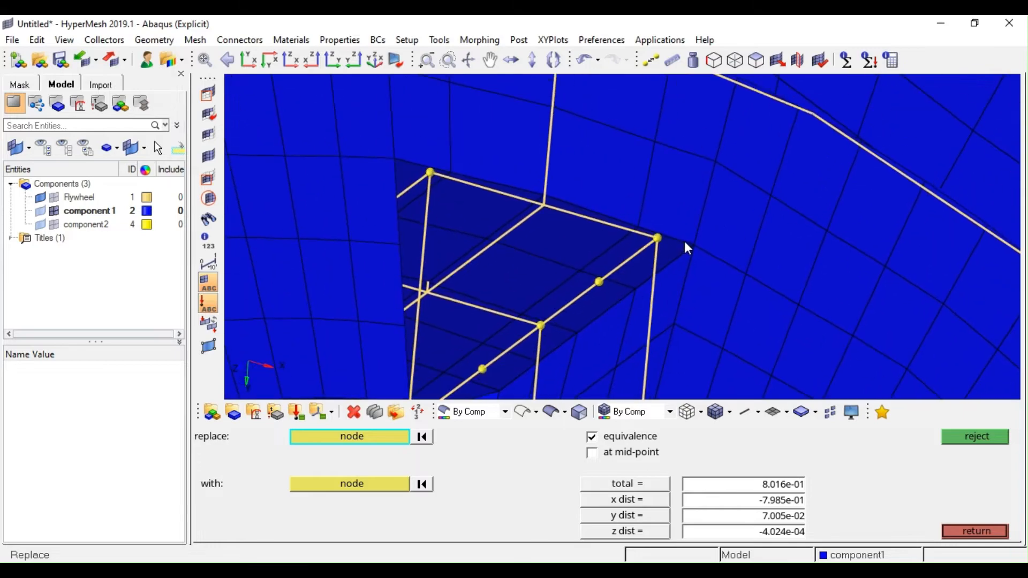
pyautogui.click(685, 242)
pyautogui.click(659, 240)
pyautogui.scroll(-3, 671, 246)
pyautogui.keyDown('ctrl'); pyautogui.moveTo(654, 267); pyautogui.dragTo(599, 264); pyautogui.keyUp('ctrl')
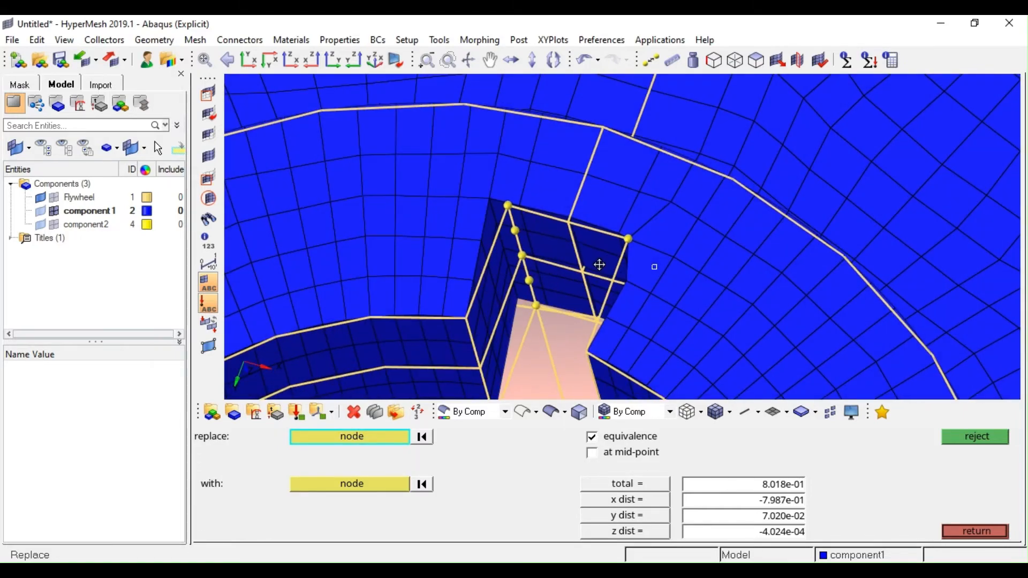
# - Replace the mesh corner nodes at both ends of the other inner keyway edge with its geometry end nodes
pyautogui.keyDown('ctrl'); pyautogui.moveTo(605, 262); pyautogui.dragTo(695, 252, button='right'); pyautogui.keyUp('ctrl')
pyautogui.keyDown('ctrl'); pyautogui.moveTo(595, 204); pyautogui.dragTo(603, 210); pyautogui.keyUp('ctrl')
pyautogui.keyDown('ctrl'); pyautogui.scroll(3, 595, 208); pyautogui.keyUp('ctrl')
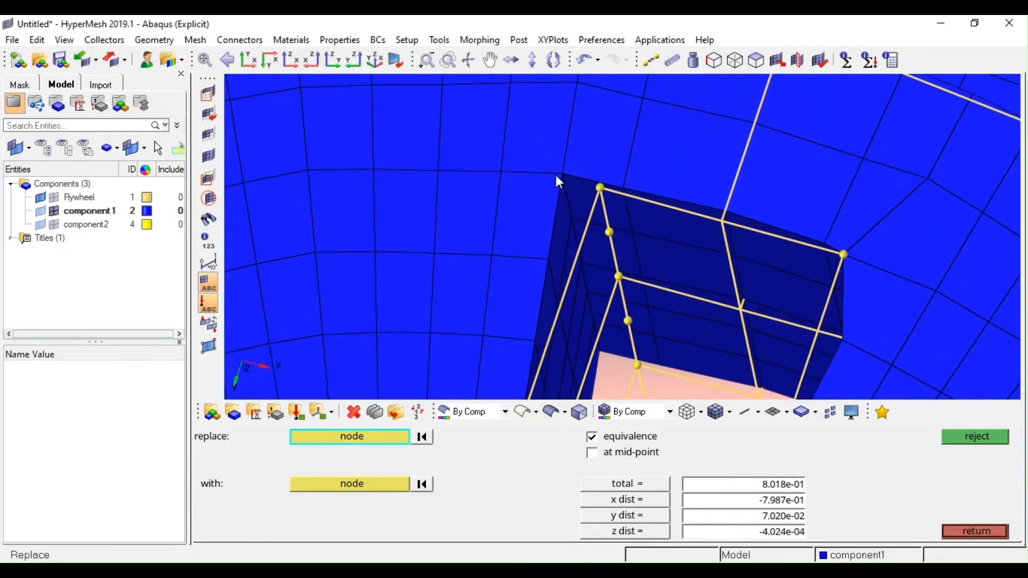
pyautogui.click(558, 175)
pyautogui.click(599, 188)
pyautogui.keyDown('ctrl'); pyautogui.moveTo(626, 313); pyautogui.dragTo(623, 204, button='right'); pyautogui.keyUp('ctrl')
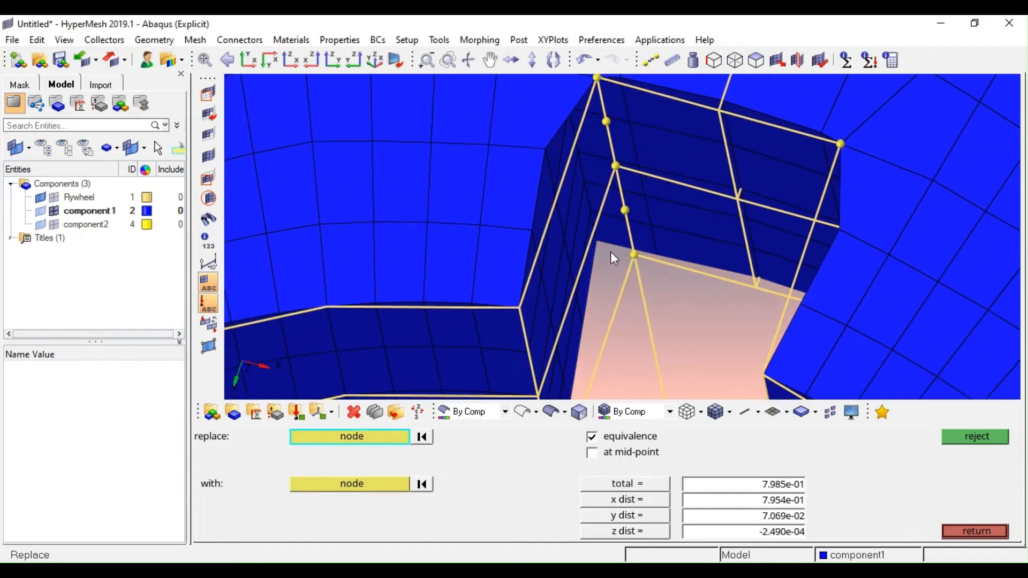
pyautogui.click(597, 242)
pyautogui.click(634, 255)
pyautogui.keyDown('ctrl'); pyautogui.scroll(-3, 636, 266); pyautogui.keyUp('ctrl')
pyautogui.keyDown('ctrl'); pyautogui.moveTo(636, 271); pyautogui.dragTo(600, 261); pyautogui.keyUp('ctrl')
pyautogui.keyDown('ctrl'); pyautogui.moveTo(594, 265); pyautogui.dragTo(611, 227, button='right'); pyautogui.keyUp('ctrl')
pyautogui.keyDown('ctrl'); pyautogui.scroll(3, 609, 230); pyautogui.keyUp('ctrl')
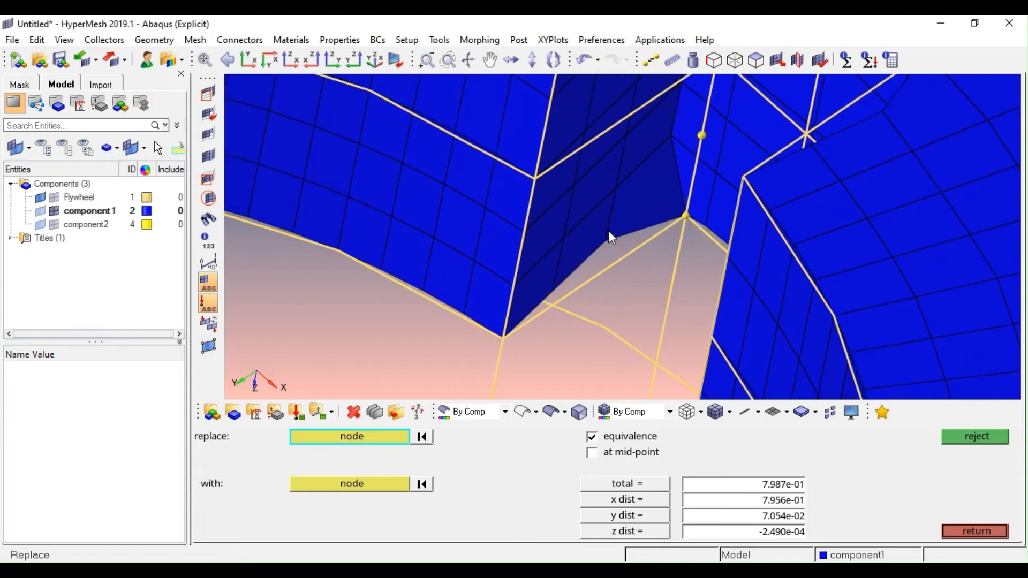
pyautogui.press('Escape')
# - Align the far-end nodes of the first keyway side wall between its inner corner node and the bore corner node
pyautogui.press('F7')
pyautogui.click(672, 213)
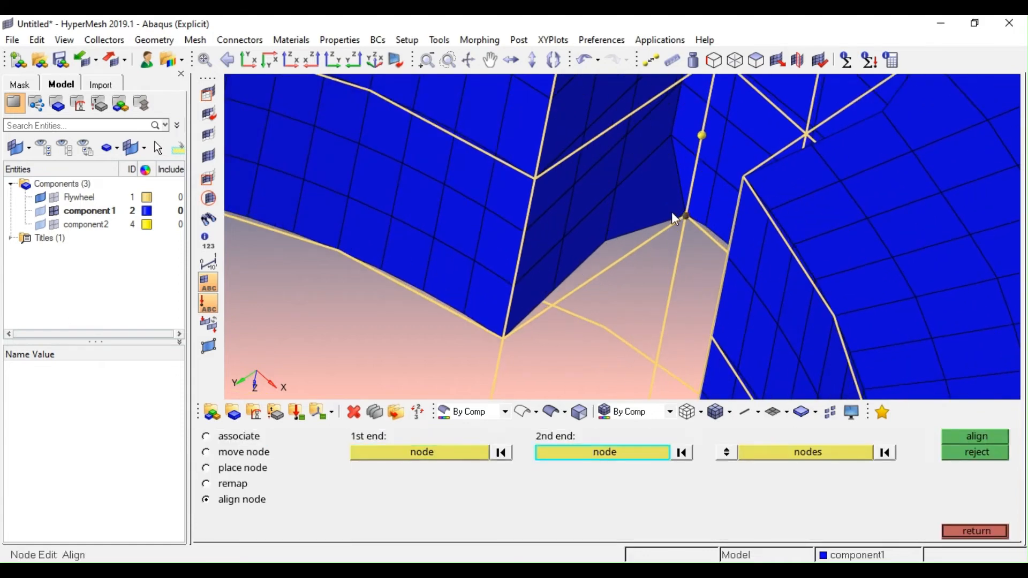
pyautogui.click(504, 337)
pyautogui.click(560, 283)
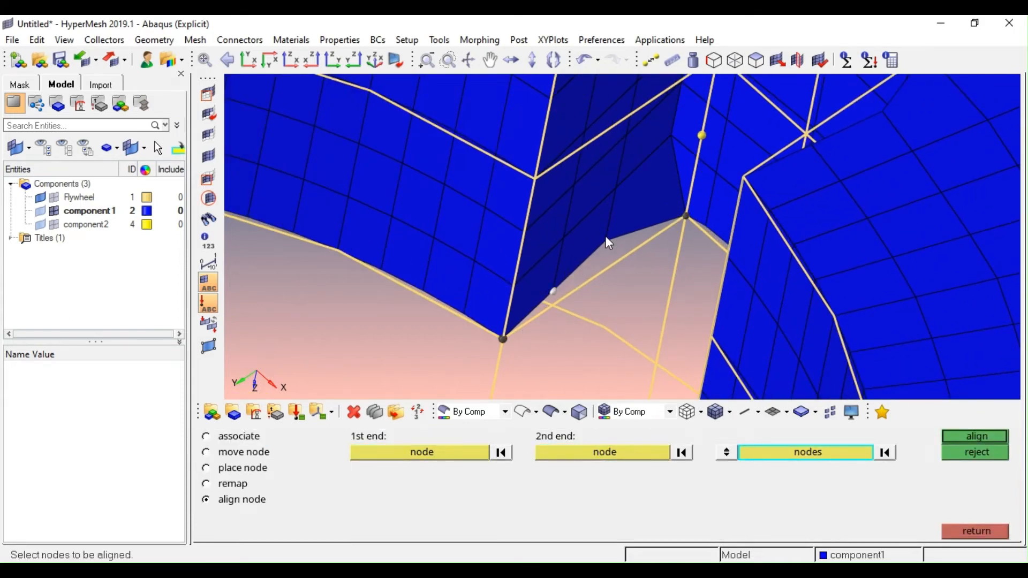
pyautogui.click(605, 236)
pyautogui.middleClick(606, 236)
# - Align the near-face nodes of the same keyway side wall between the bore corner node and the inner corner node
pyautogui.keyDown('ctrl'); pyautogui.moveTo(663, 196); pyautogui.dragTo(641, 270, button='right'); pyautogui.keyUp('ctrl')
pyautogui.keyDown('ctrl'); pyautogui.scroll(-2, 641, 271); pyautogui.keyUp('ctrl')
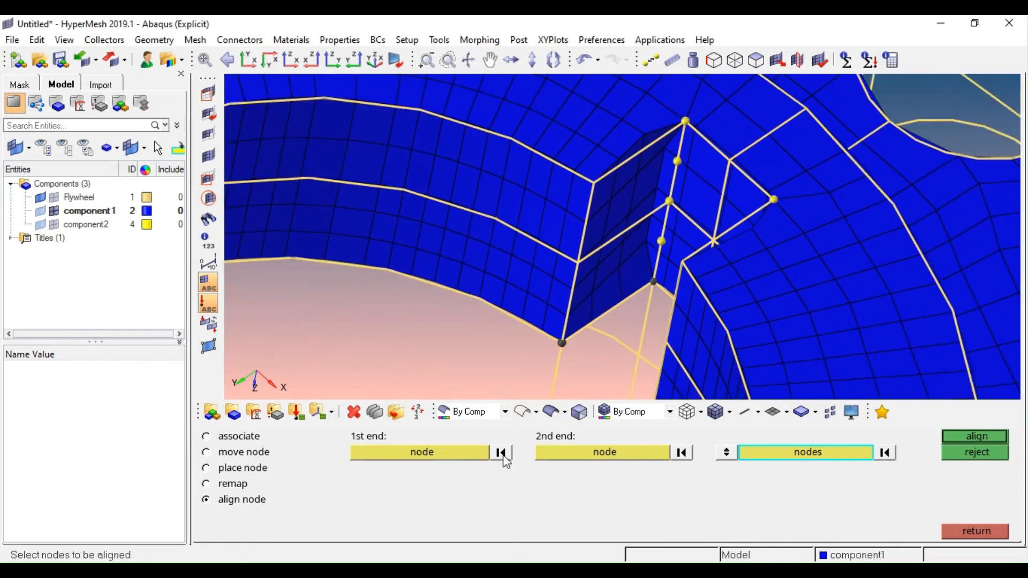
pyautogui.click(594, 183)
pyautogui.click(679, 121)
pyautogui.click(619, 149)
pyautogui.middleClick(619, 147)
# - Align the near-face nodes along the keyway floor between the two inner corner nodes
pyautogui.keyDown('ctrl'); pyautogui.moveTo(608, 170); pyautogui.dragTo(589, 204, button='right'); pyautogui.keyUp('ctrl')
pyautogui.keyDown('ctrl'); pyautogui.scroll(-3, 590, 205); pyautogui.keyUp('ctrl')
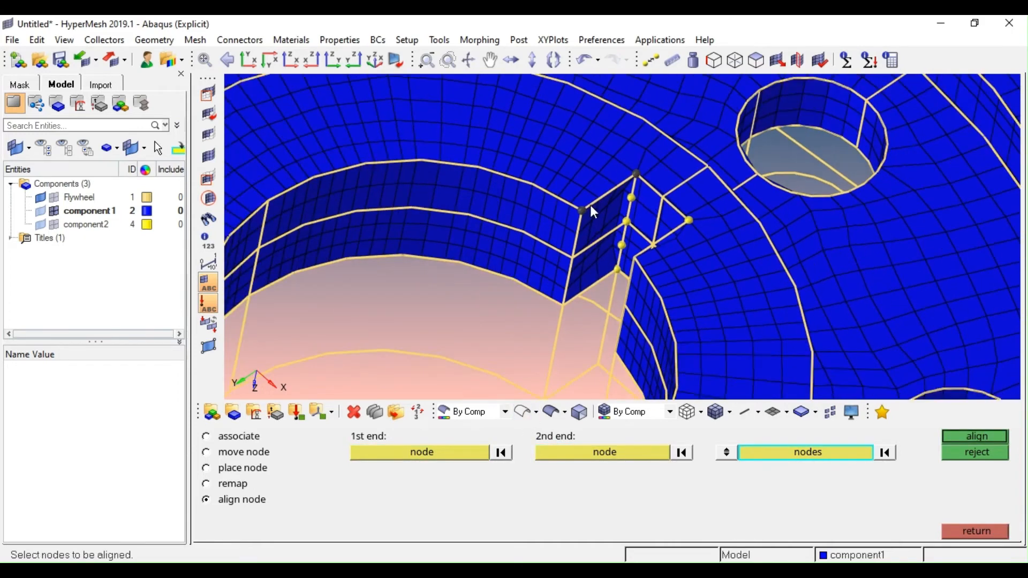
pyautogui.keyDown('ctrl'); pyautogui.moveTo(590, 204); pyautogui.dragTo(594, 241); pyautogui.keyUp('ctrl')
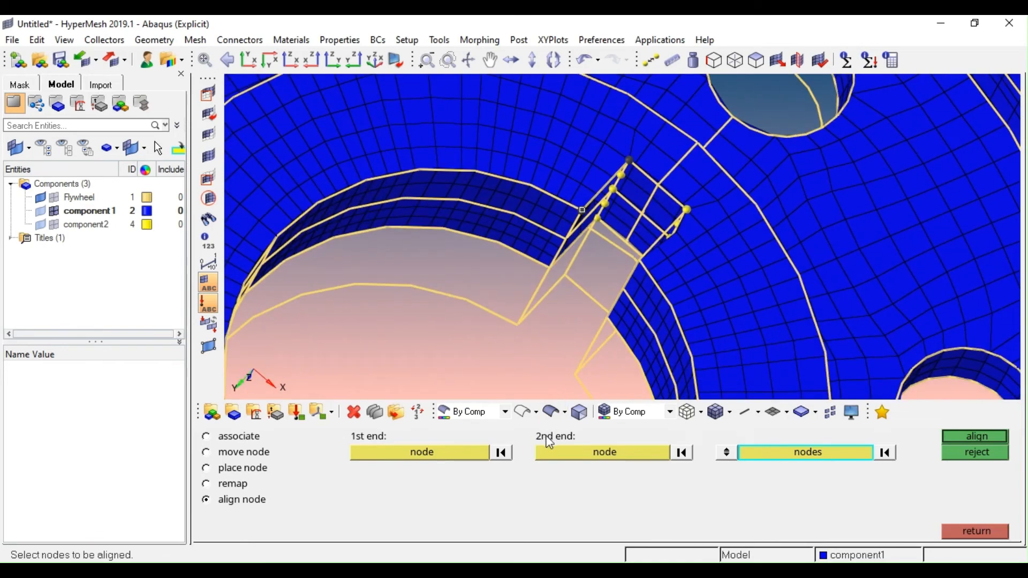
pyautogui.click(506, 452)
pyautogui.keyDown('ctrl'); pyautogui.scroll(3, 596, 208); pyautogui.keyUp('ctrl')
pyautogui.keyDown('ctrl'); pyautogui.scroll(1, 596, 209); pyautogui.keyUp('ctrl')
pyautogui.click(668, 119)
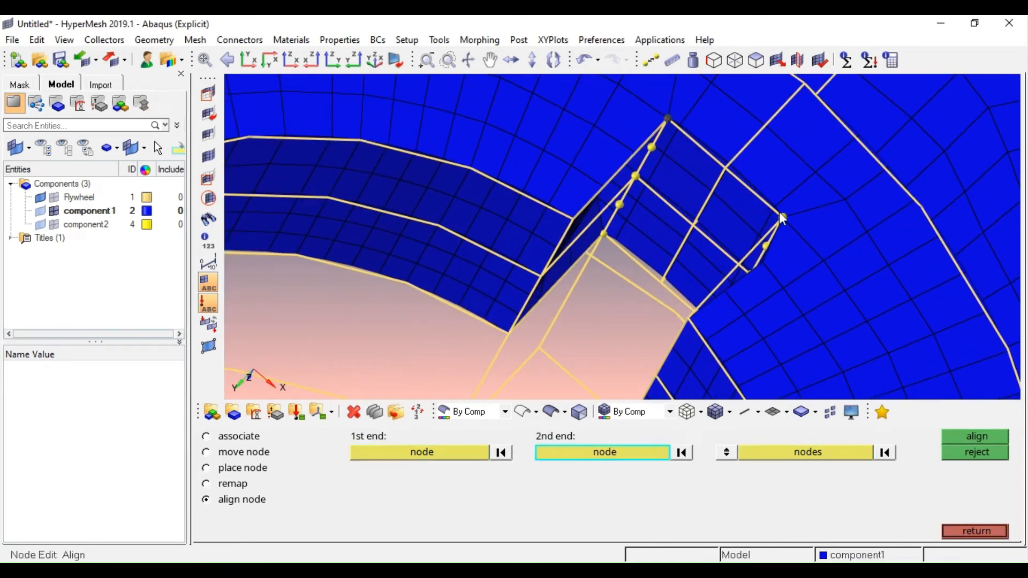
pyautogui.click(780, 217)
pyautogui.keyDown('ctrl'); pyautogui.scroll(2, 781, 214); pyautogui.keyUp('ctrl')
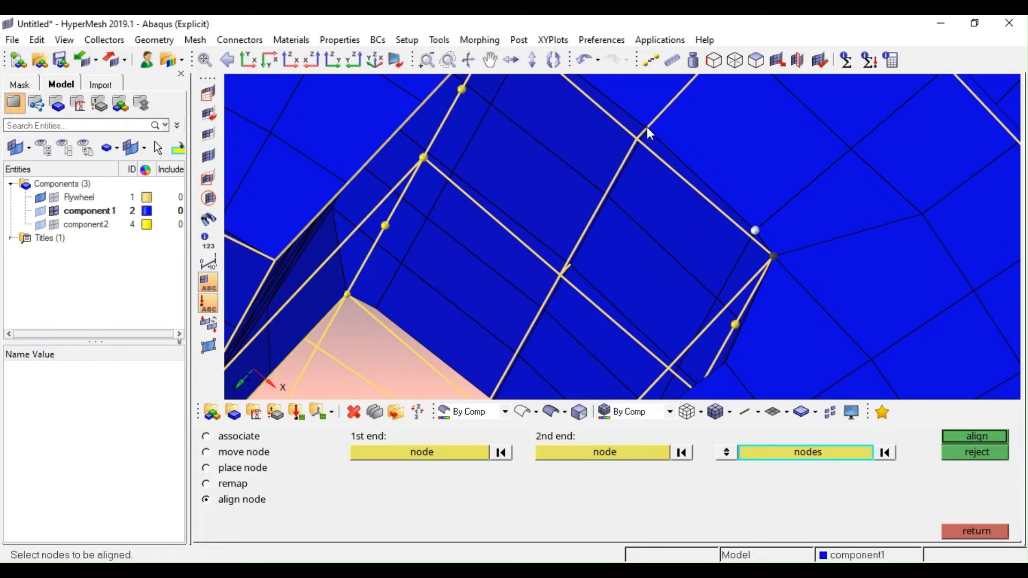
pyautogui.keyDown('ctrl'); pyautogui.scroll(-3, 692, 150); pyautogui.keyUp('ctrl')
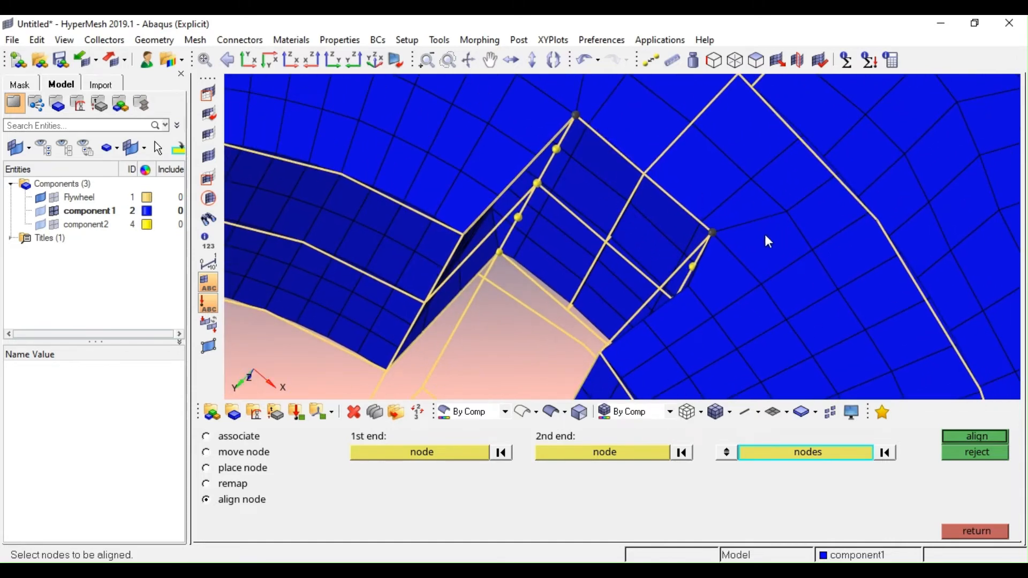
# - Align the far-end nodes along the keyway floor between the two inner corner nodes
pyautogui.keyDown('ctrl'); pyautogui.moveTo(763, 233); pyautogui.dragTo(732, 209, button='right'); pyautogui.keyUp('ctrl')
pyautogui.keyDown('ctrl'); pyautogui.scroll(3, 509, 247); pyautogui.keyUp('ctrl')
pyautogui.keyDown('ctrl'); pyautogui.moveTo(544, 249); pyautogui.dragTo(567, 233); pyautogui.keyUp('ctrl')
pyautogui.click(501, 454)
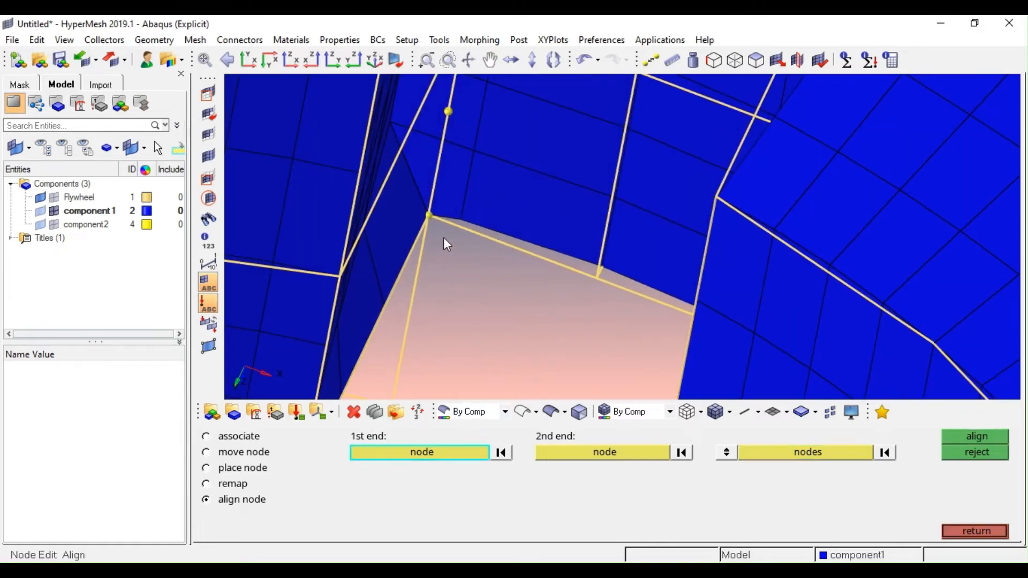
pyautogui.click(429, 217)
pyautogui.keyDown('ctrl'); pyautogui.moveTo(495, 210); pyautogui.dragTo(541, 221); pyautogui.keyUp('ctrl')
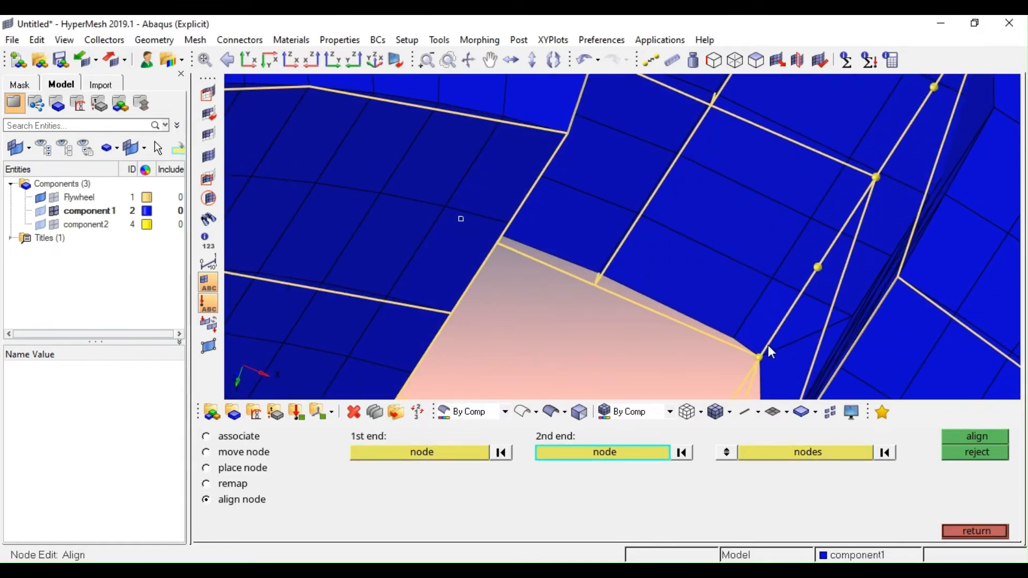
pyautogui.click(757, 358)
pyautogui.keyDown('ctrl'); pyautogui.moveTo(605, 262); pyautogui.dragTo(714, 244); pyautogui.keyUp('ctrl')
pyautogui.keyDown('ctrl'); pyautogui.moveTo(715, 244); pyautogui.dragTo(712, 207, button='right'); pyautogui.keyUp('ctrl')
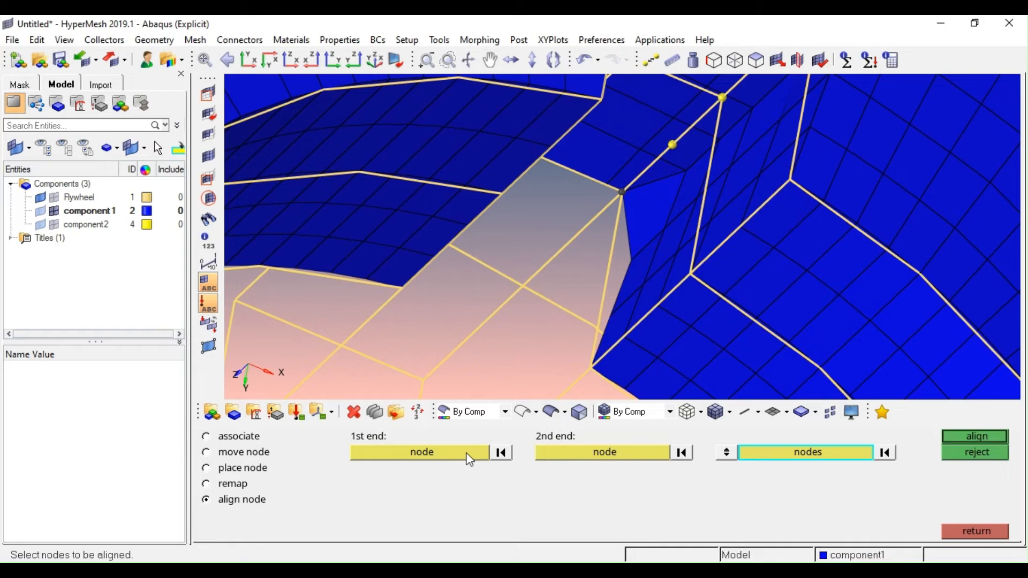
# - Align the far-end nodes of the opposite keyway side wall between its inner corner node and the bore corner node
pyautogui.click(497, 454)
pyautogui.click(620, 192)
pyautogui.keyDown('ctrl'); pyautogui.moveTo(616, 289); pyautogui.dragTo(626, 233, button='right'); pyautogui.keyUp('ctrl')
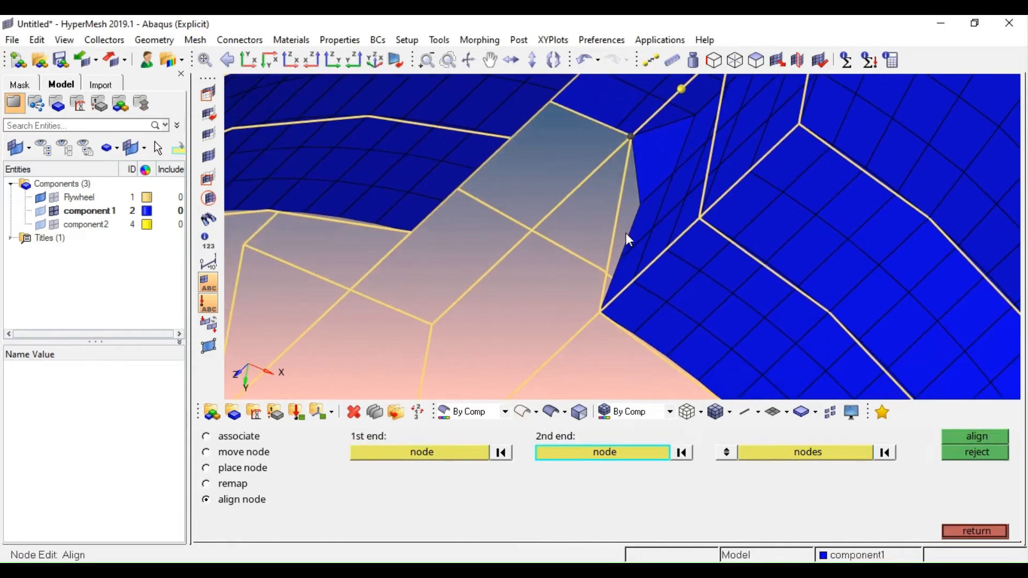
pyautogui.click(605, 306)
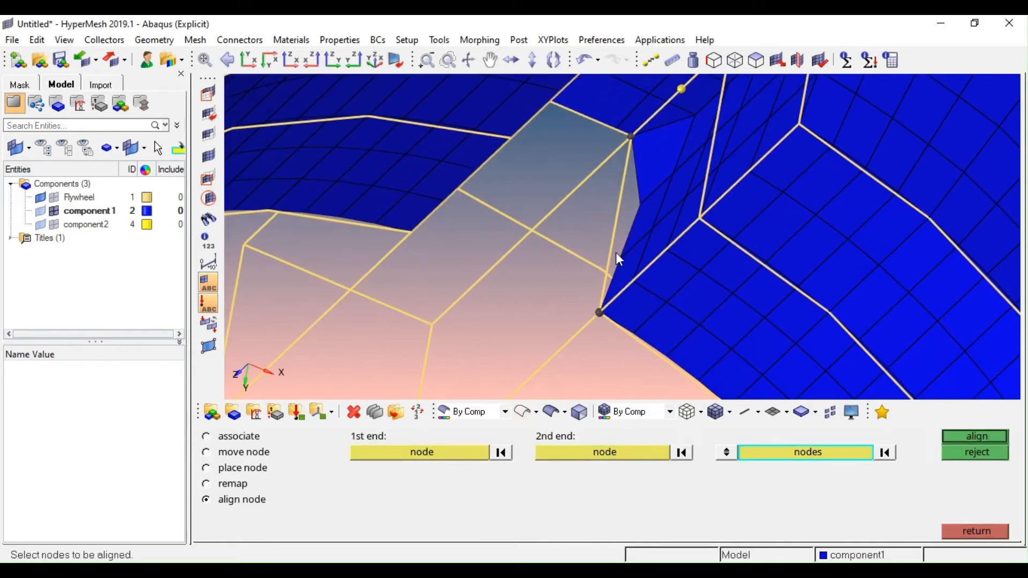
pyautogui.middleClick(640, 214)
# - Try to align the mesh nodes along one keyway side wall's inner corner edge between the edge's two end nodes
pyautogui.keyDown('ctrl'); pyautogui.moveTo(644, 220); pyautogui.dragTo(722, 206); pyautogui.keyUp('ctrl')
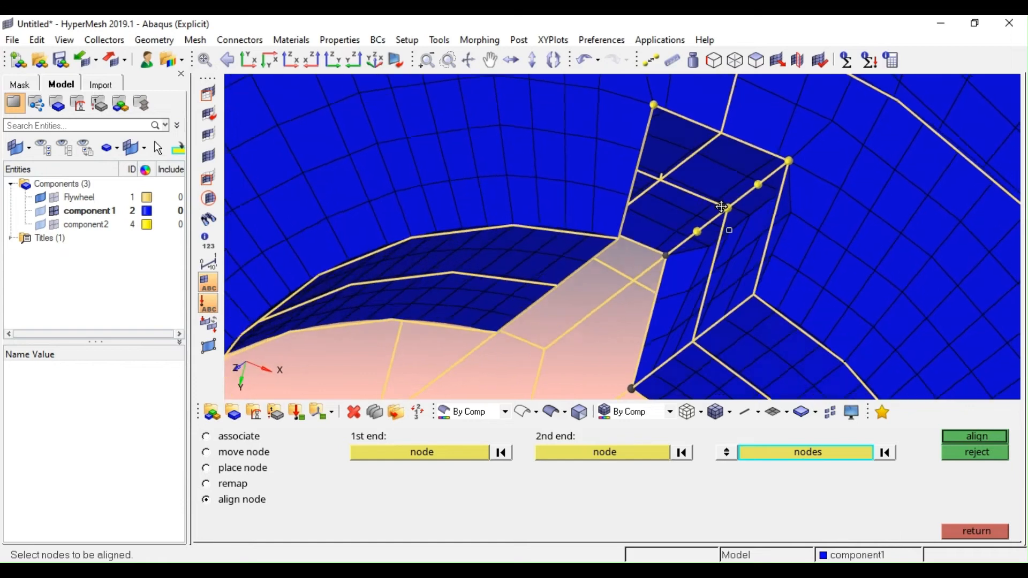
pyautogui.keyDown('ctrl'); pyautogui.scroll(3, 714, 234); pyautogui.keyUp('ctrl')
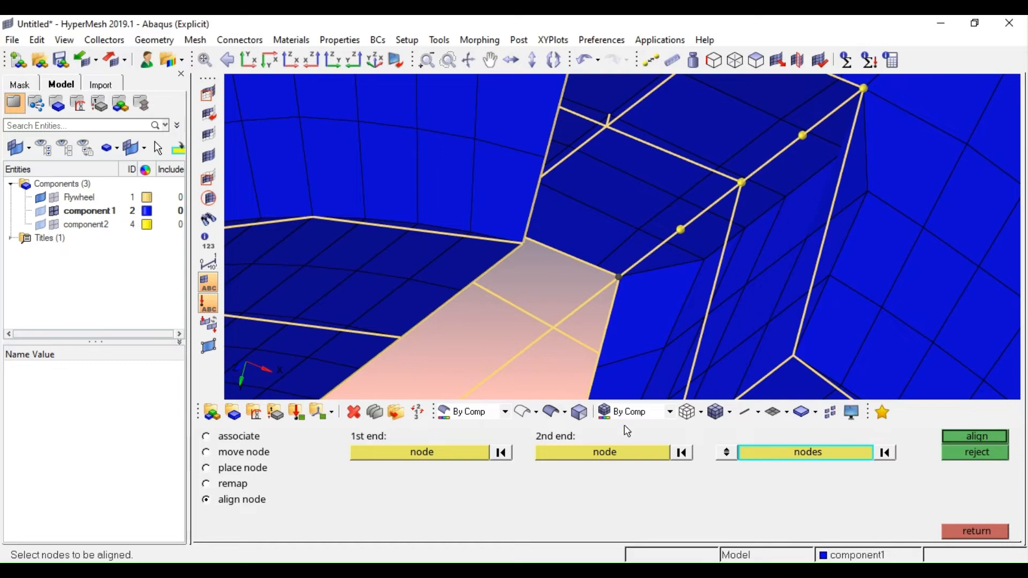
pyautogui.click(497, 453)
pyautogui.click(786, 197)
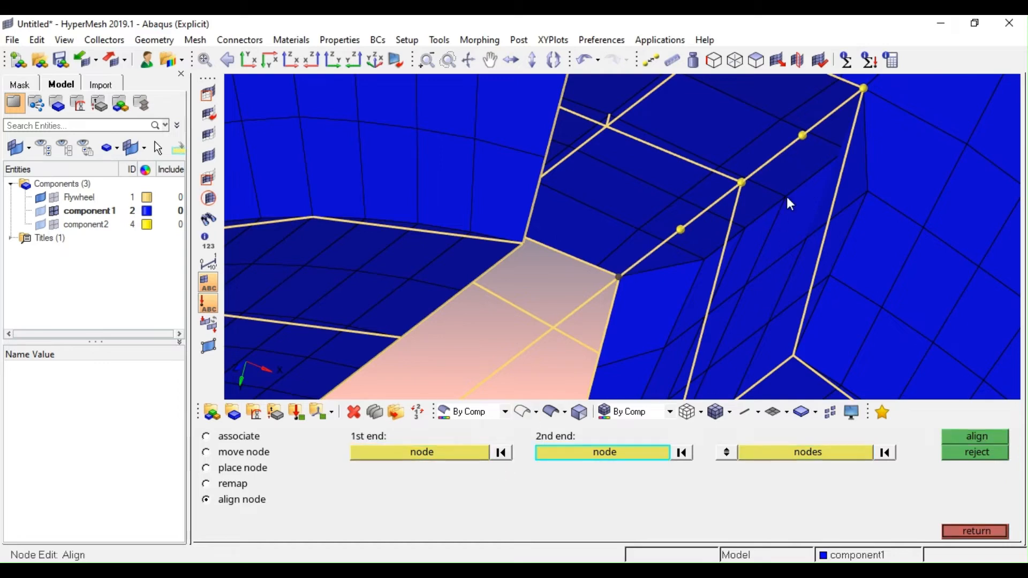
pyautogui.click(863, 89)
pyautogui.moveTo(827, 169)
pyautogui.keyDown('ctrl'); pyautogui.mouseDown()
pyautogui.moveTo(853, 172)
pyautogui.moveTo(831, 150)
pyautogui.mouseUp(); pyautogui.keyUp('ctrl')
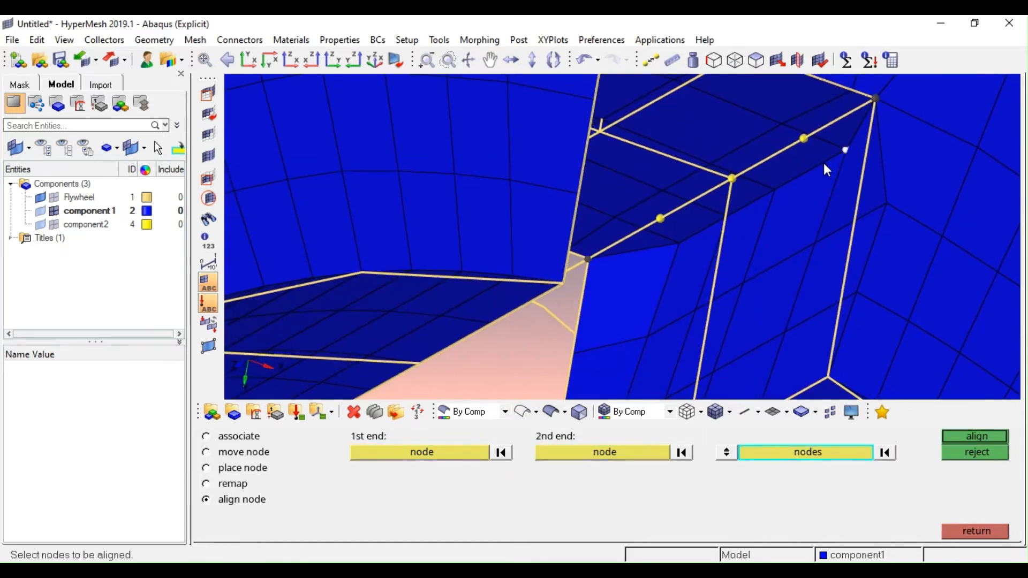
pyautogui.middleClick(719, 222)
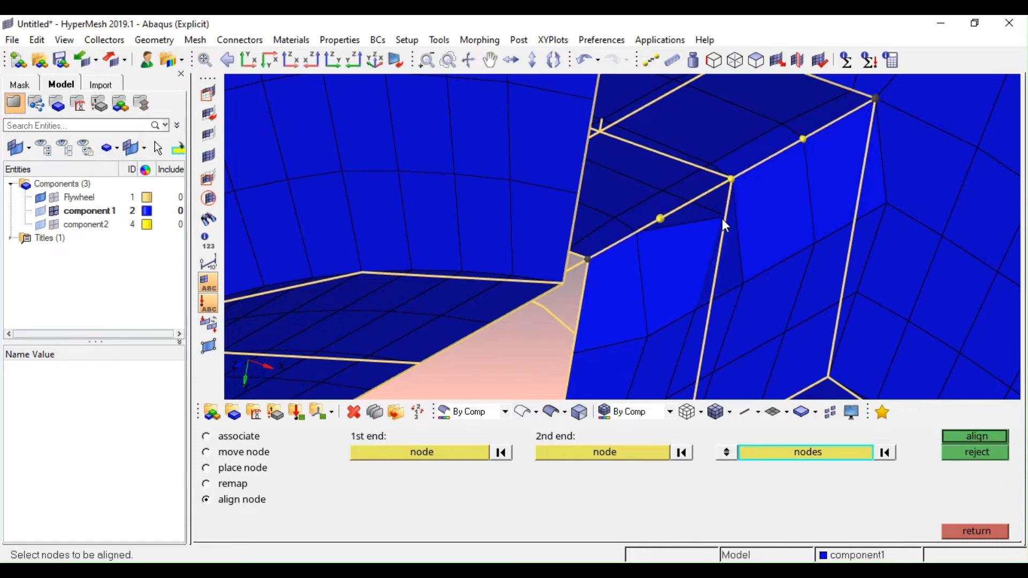
pyautogui.keyDown('ctrl'); pyautogui.scroll(-3, 722, 218); pyautogui.keyUp('ctrl')
pyautogui.keyDown('ctrl'); pyautogui.scroll(5, 721, 220); pyautogui.keyUp('ctrl')
pyautogui.middleClick(720, 223)
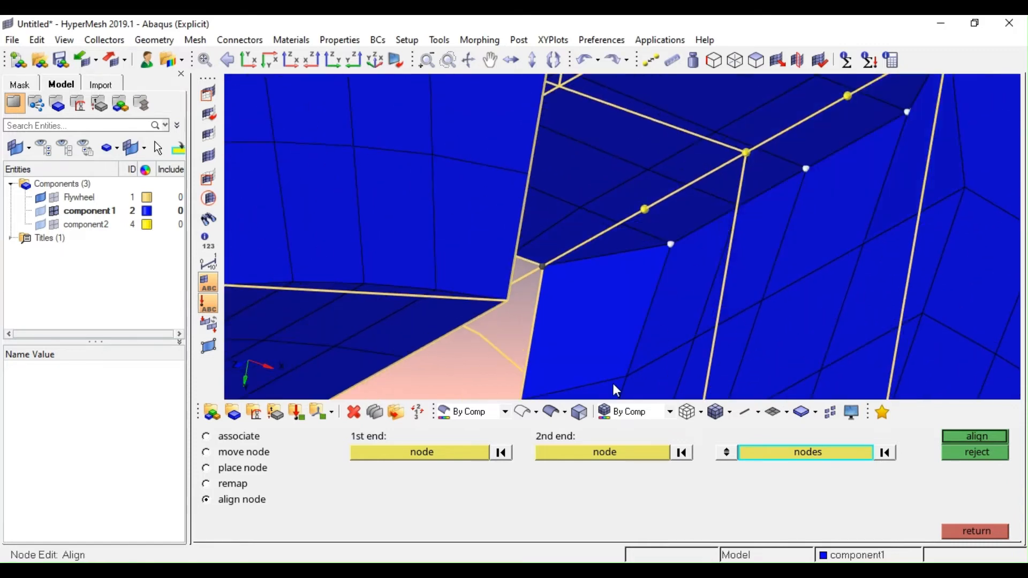
# - Align the mesh nodes on the same inner corner edge of the side wall, using its two end nodes as reference
pyautogui.click(501, 453)
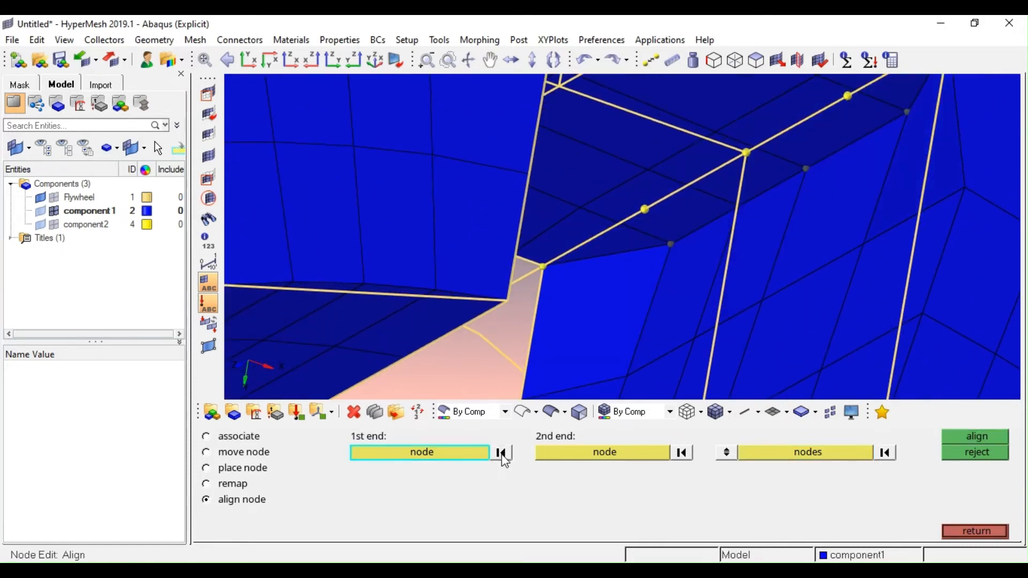
pyautogui.click(558, 265)
pyautogui.keyDown('ctrl'); pyautogui.moveTo(558, 265); pyautogui.dragTo(745, 171); pyautogui.keyUp('ctrl')
pyautogui.click(837, 131)
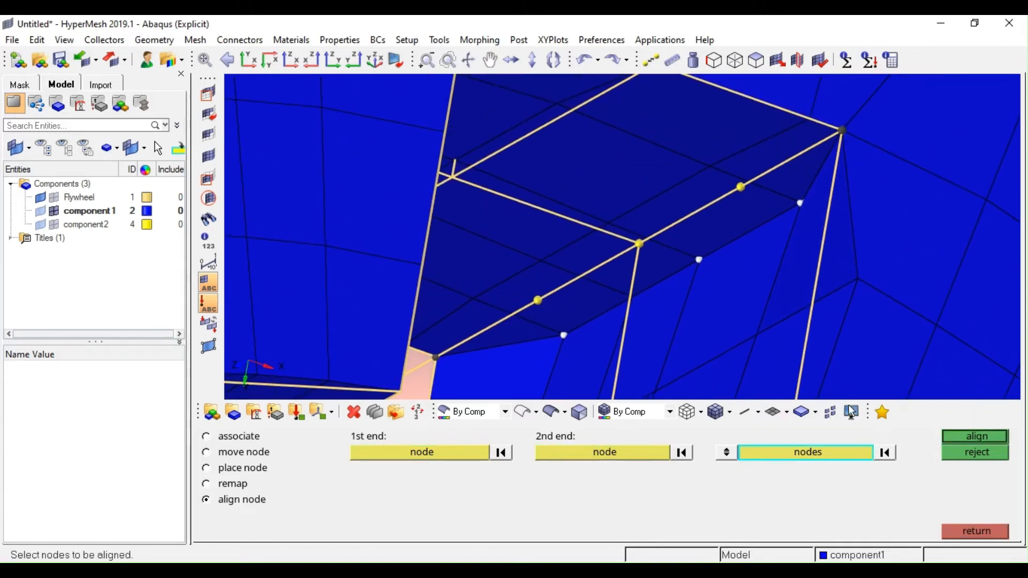
pyautogui.middleClick(664, 261)
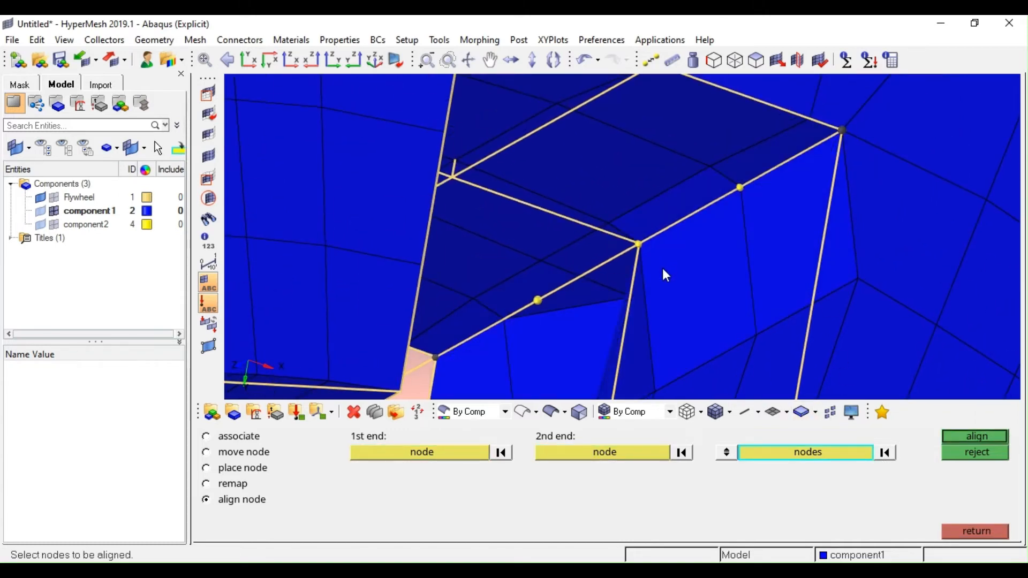
pyautogui.keyDown('ctrl'); pyautogui.moveTo(663, 273); pyautogui.dragTo(705, 235); pyautogui.keyUp('ctrl')
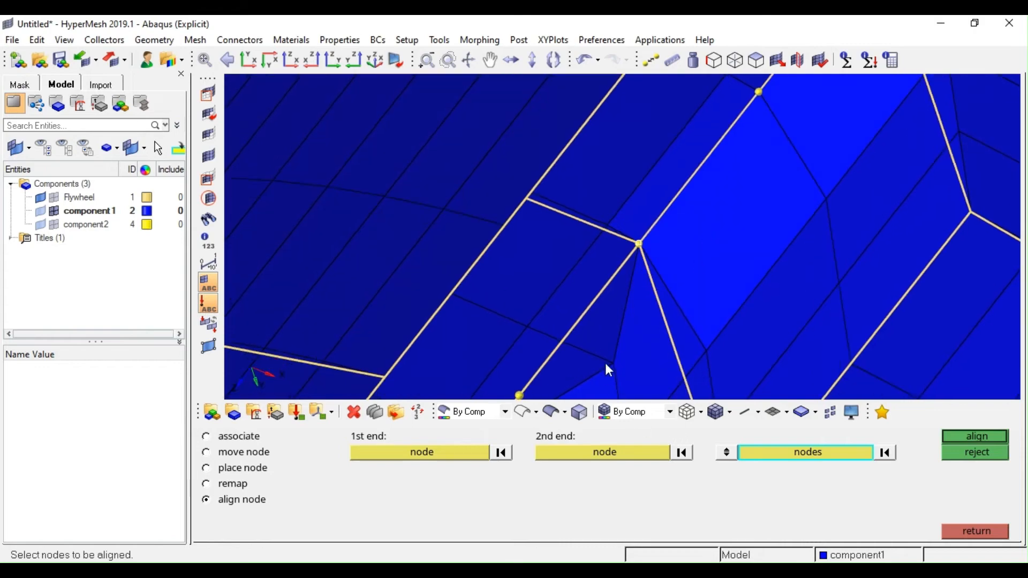
pyautogui.scroll(-4, 630, 333)
pyautogui.keyDown('ctrl'); pyautogui.moveTo(631, 330); pyautogui.dragTo(598, 206); pyautogui.keyUp('ctrl')
# - Try to align the nodes along the opposite side wall's inner corner edge and reject the attempt
pyautogui.keyDown('ctrl'); pyautogui.scroll(3, 573, 245); pyautogui.keyUp('ctrl')
pyautogui.keyDown('ctrl'); pyautogui.moveTo(576, 248); pyautogui.dragTo(625, 317); pyautogui.keyUp('ctrl')
pyautogui.keyDown('ctrl'); pyautogui.moveTo(619, 214); pyautogui.dragTo(591, 141); pyautogui.keyUp('ctrl')
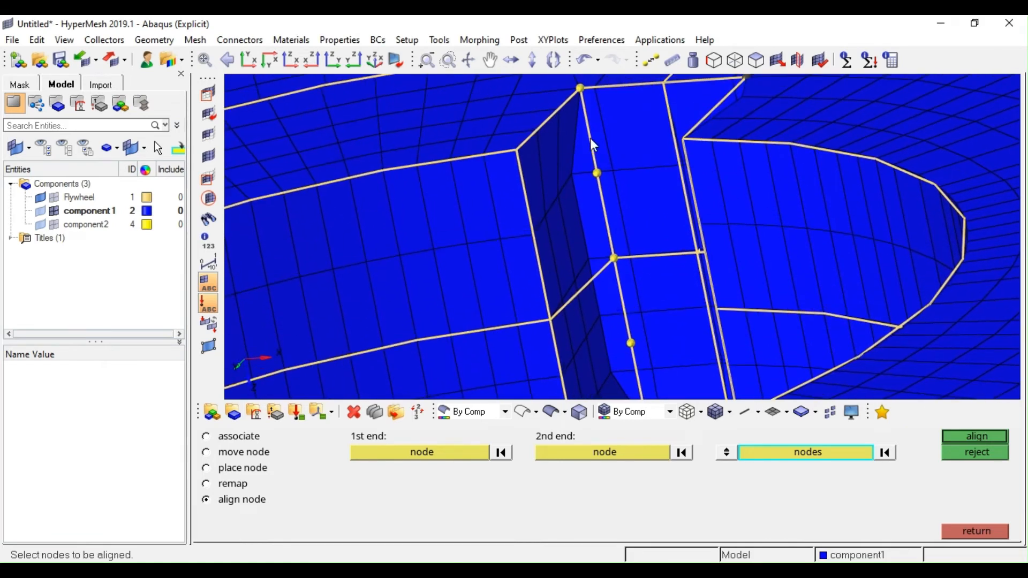
pyautogui.click(589, 259)
pyautogui.keyDown('ctrl'); pyautogui.moveTo(607, 365); pyautogui.dragTo(641, 224); pyautogui.keyUp('ctrl')
pyautogui.click(974, 452)
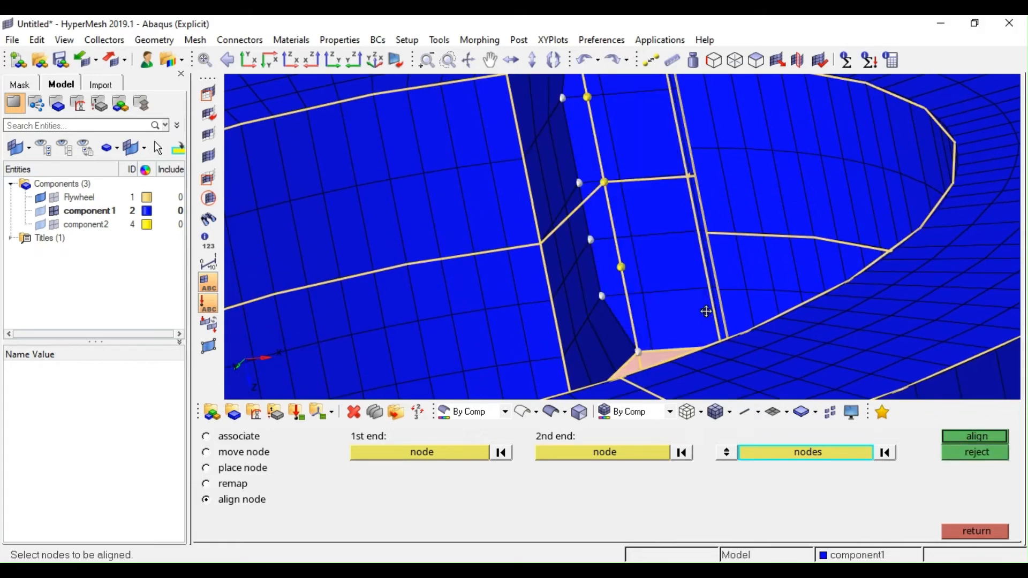
# - Retry the opposite edge's alignment with the far inner corner as the second end node, and undo it
pyautogui.keyDown('ctrl'); pyautogui.moveTo(705, 312); pyautogui.dragTo(698, 271, button='right'); pyautogui.keyUp('ctrl')
pyautogui.click(689, 454)
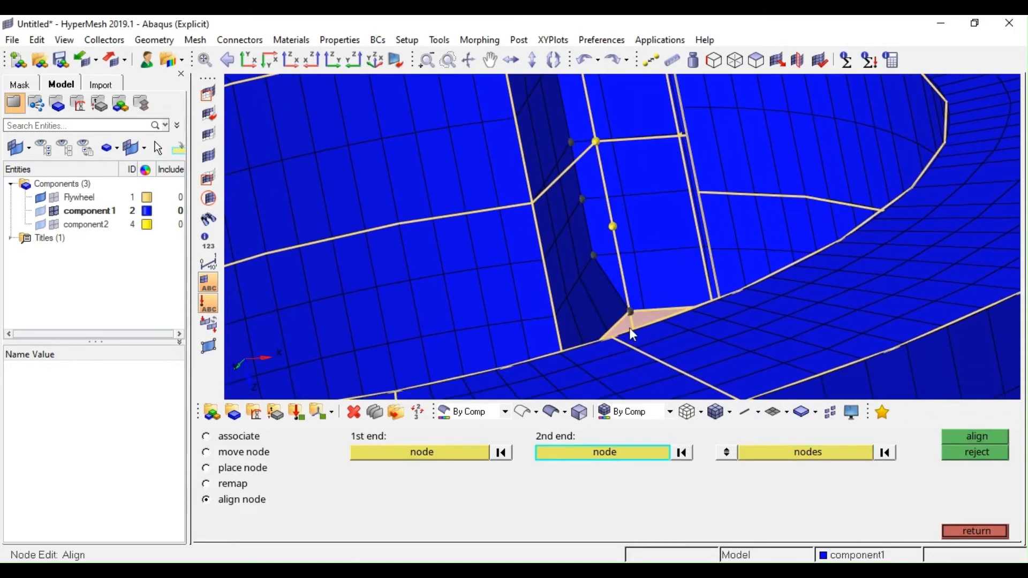
pyautogui.click(630, 312)
pyautogui.keyDown('ctrl'); pyautogui.moveTo(623, 215); pyautogui.dragTo(630, 336, button='right'); pyautogui.keyUp('ctrl')
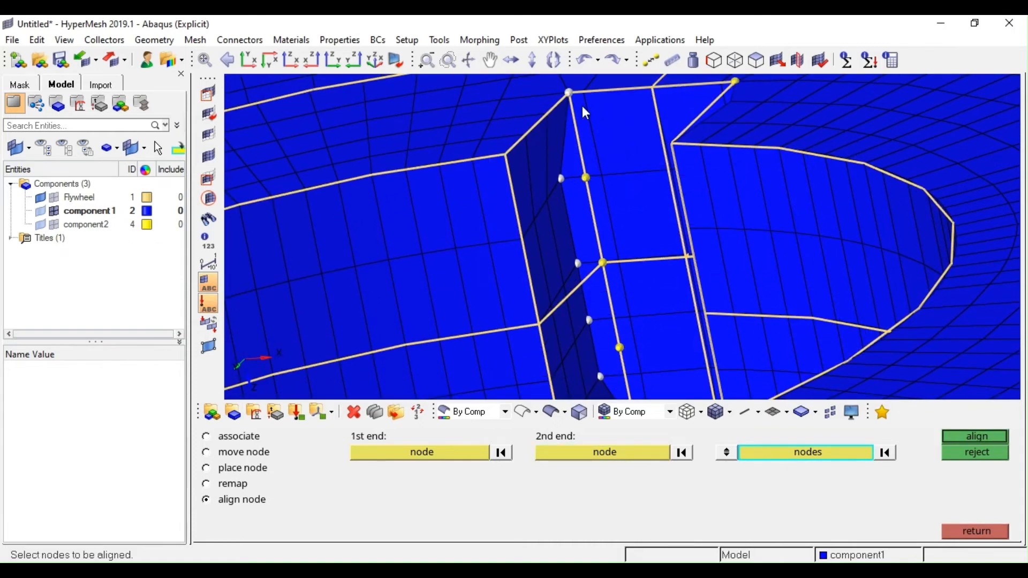
pyautogui.middleClick(597, 125)
pyautogui.hotkey('ctrl', 'z')
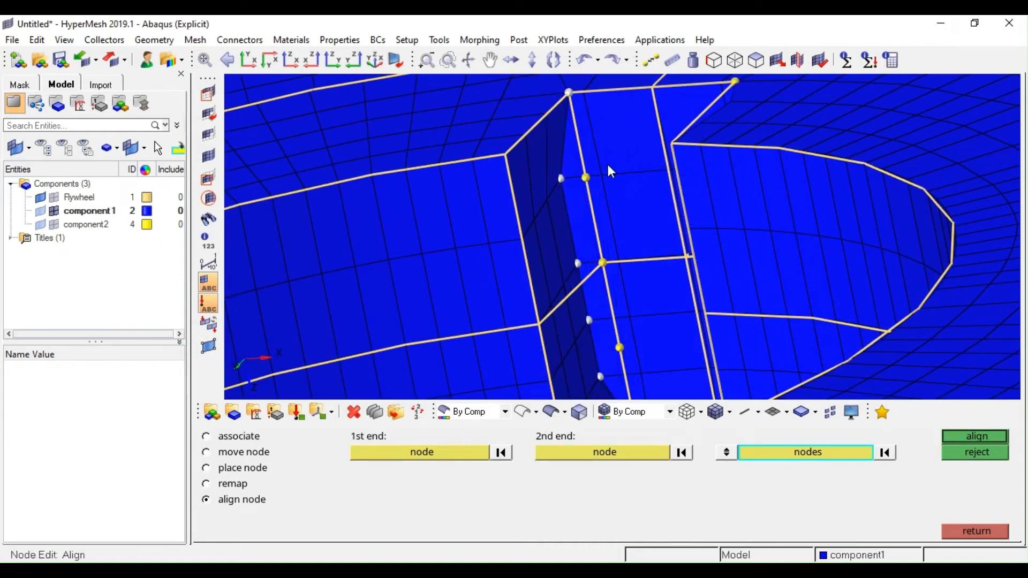
# - Align the nodes along the opposite side wall's inner corner edge between its near and far inner corner nodes
pyautogui.click(568, 93)
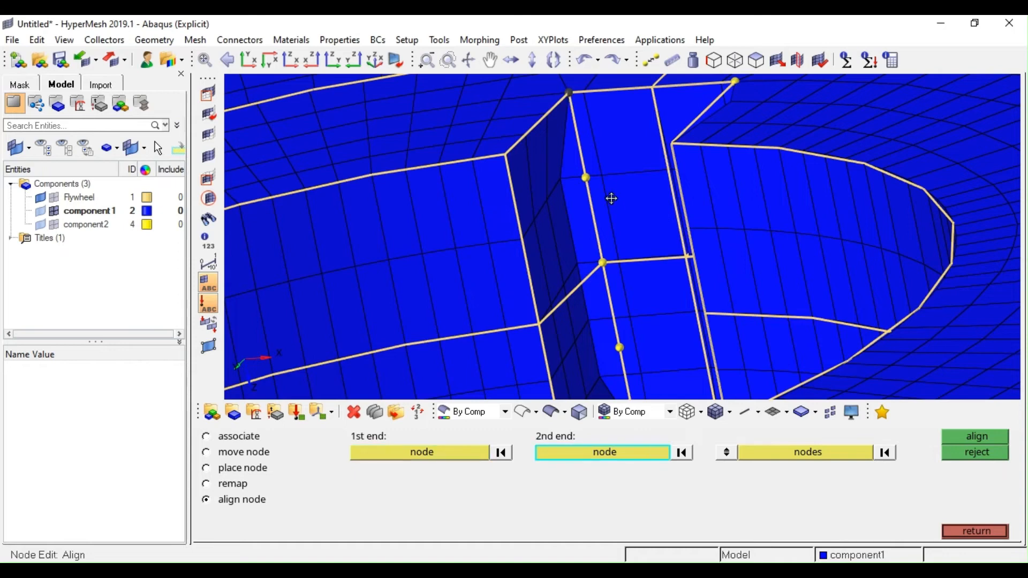
pyautogui.keyDown('ctrl'); pyautogui.moveTo(610, 199); pyautogui.dragTo(591, 126, button='right'); pyautogui.keyUp('ctrl')
pyautogui.click(613, 361)
pyautogui.click(578, 304)
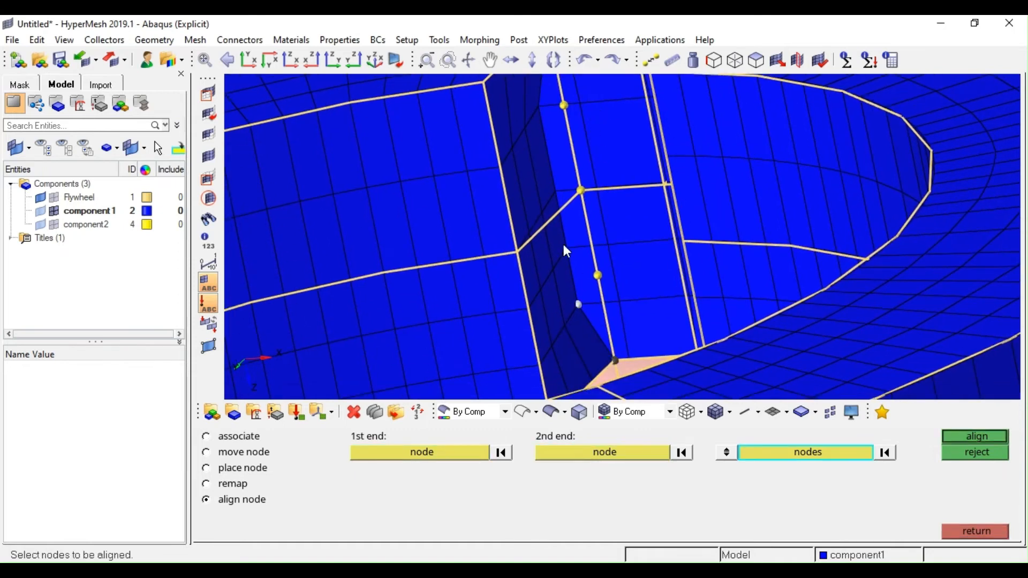
pyautogui.middleClick(558, 135)
pyautogui.keyDown('ctrl'); pyautogui.scroll(-3, 565, 136); pyautogui.keyUp('ctrl')
pyautogui.keyDown('ctrl'); pyautogui.moveTo(565, 137); pyautogui.dragTo(570, 171); pyautogui.keyUp('ctrl')
# - Project the interior mesh nodes of that keyway side wall onto a plane defined by the wall's corner and edge nodes
pyautogui.press('Escape')
pyautogui.hotkey('shift', 'F7')
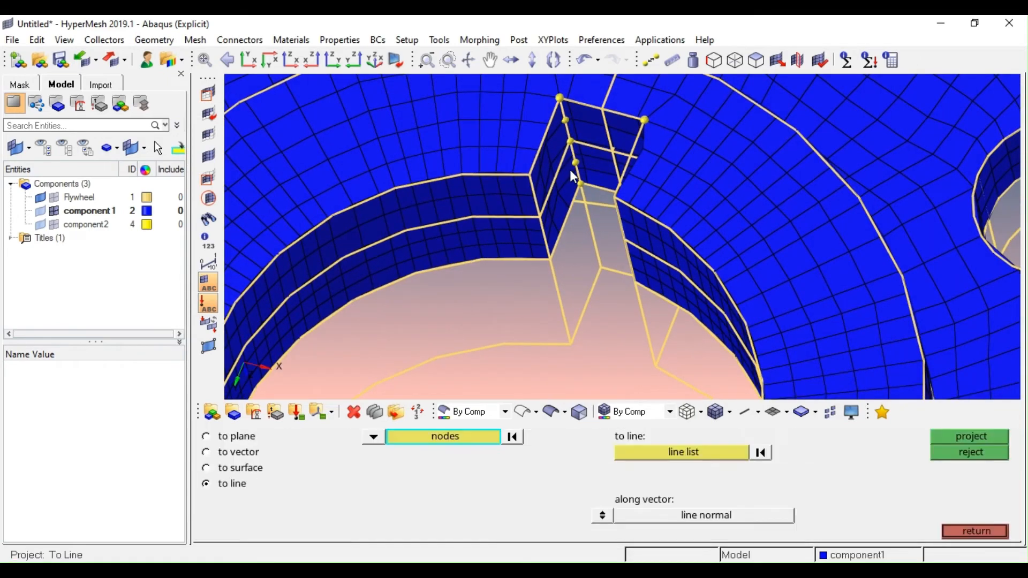
pyautogui.click(236, 437)
pyautogui.keyDown('ctrl'); pyautogui.moveTo(630, 202); pyautogui.dragTo(616, 213, button='right'); pyautogui.keyUp('ctrl')
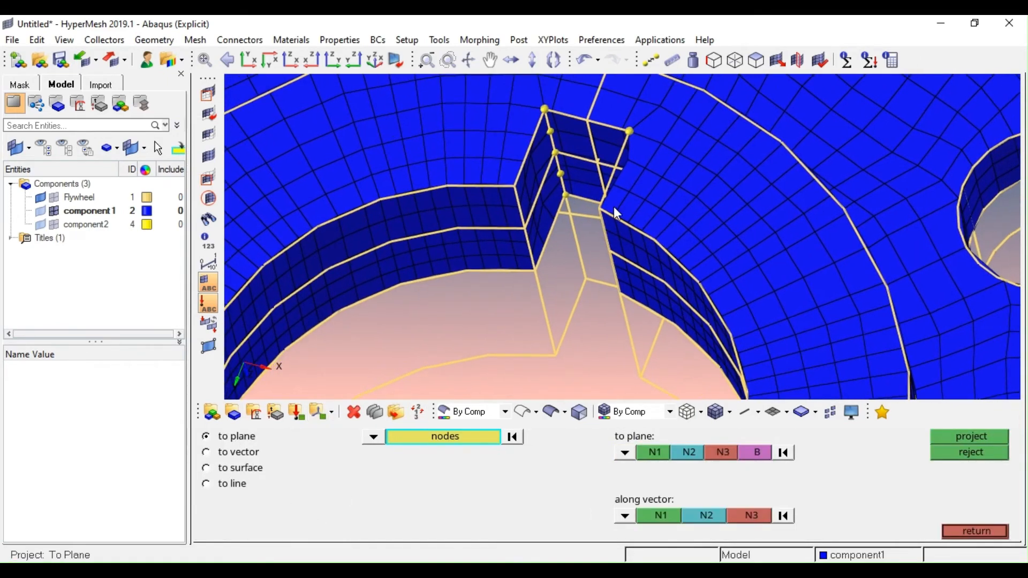
pyautogui.scroll(4, 523, 189)
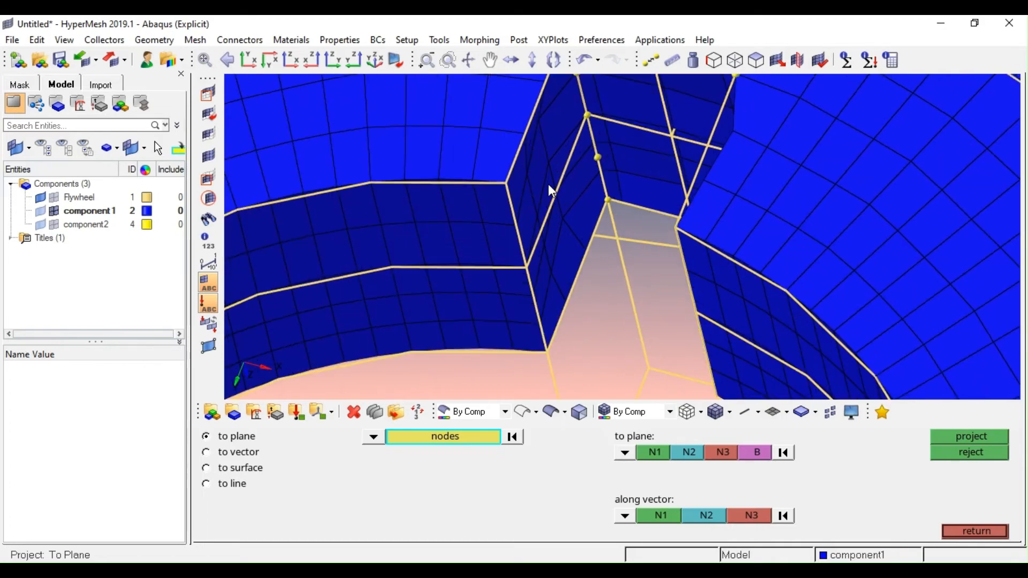
pyautogui.click(500, 123)
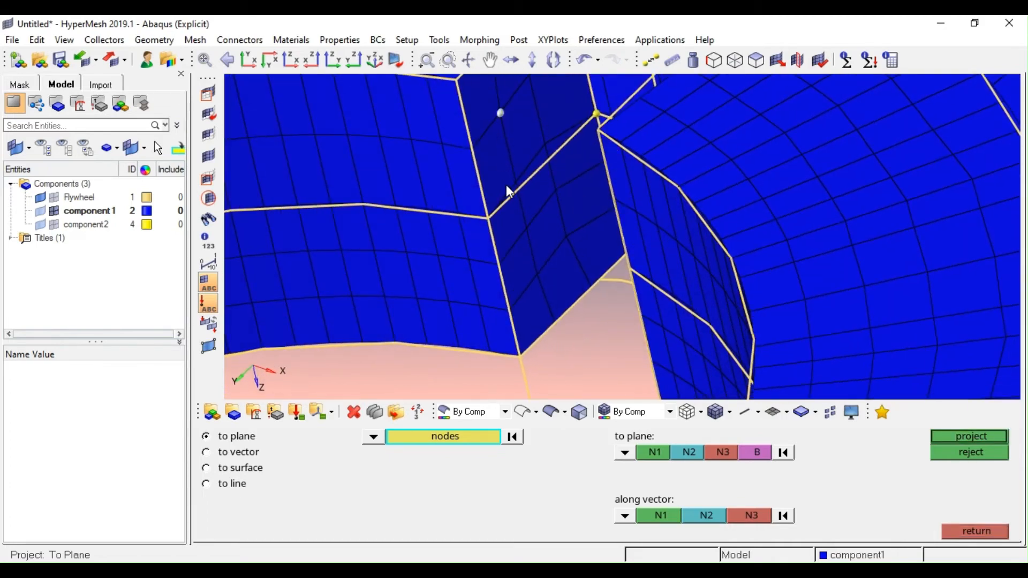
pyautogui.click(528, 227)
pyautogui.click(555, 190)
pyautogui.click(537, 272)
pyautogui.keyDown('ctrl'); pyautogui.moveTo(566, 175); pyautogui.dragTo(556, 297, button='right'); pyautogui.keyUp('ctrl')
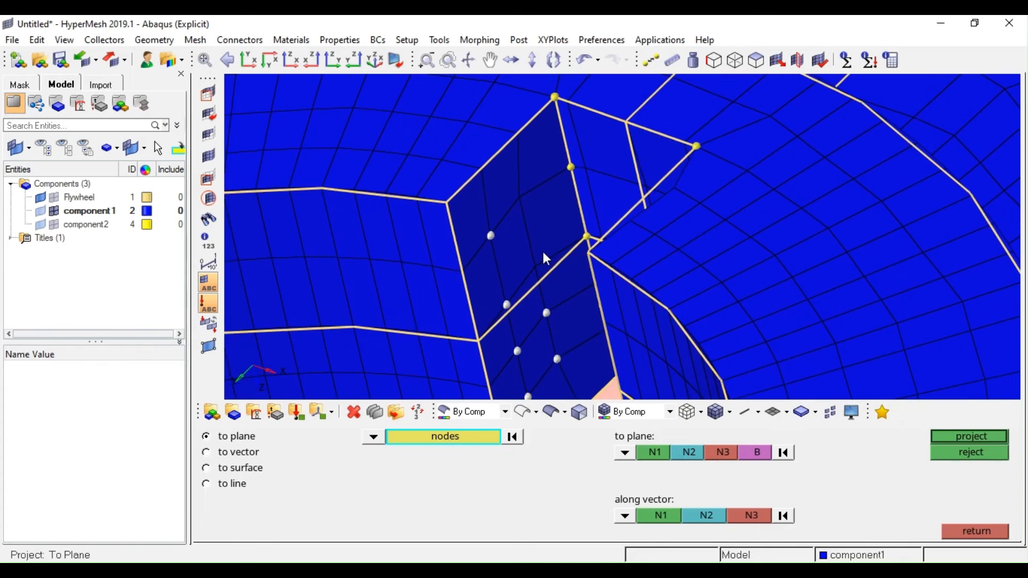
pyautogui.keyDown('ctrl'); pyautogui.moveTo(525, 205); pyautogui.dragTo(518, 185, button='right'); pyautogui.keyUp('ctrl')
pyautogui.click(647, 453)
pyautogui.click(469, 138)
pyautogui.click(530, 151)
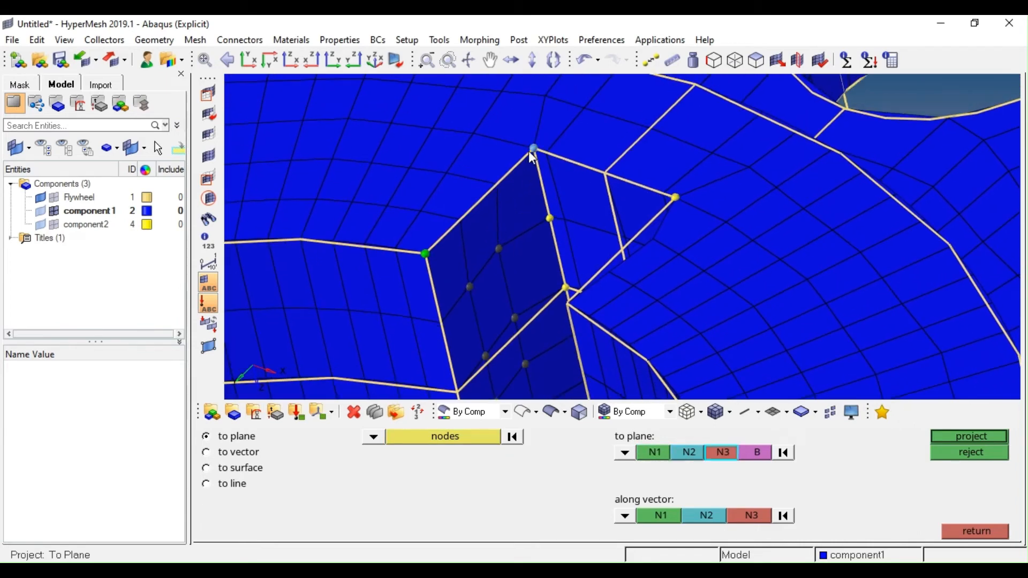
pyautogui.click(544, 227)
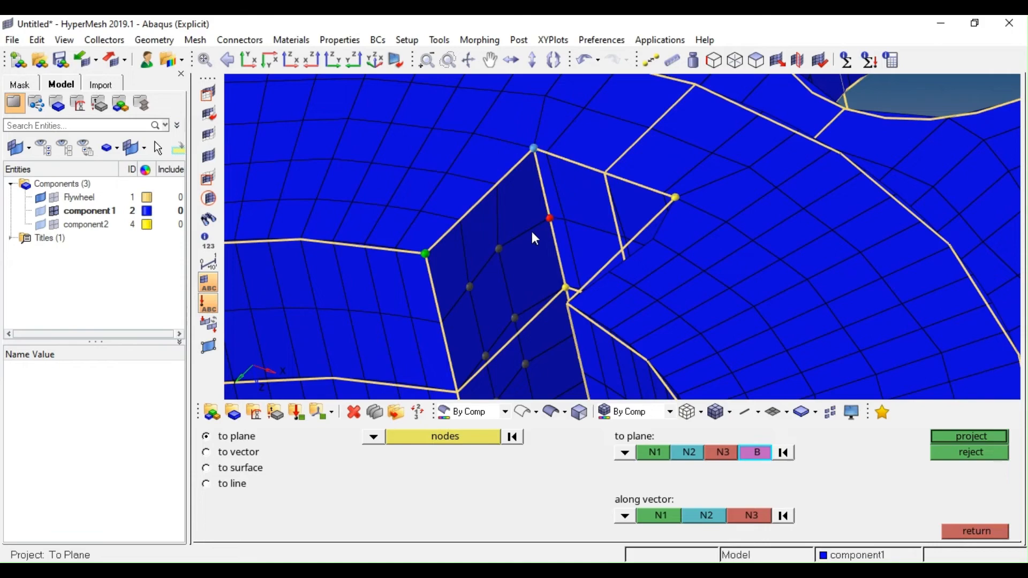
pyautogui.click(565, 292)
pyautogui.middleClick(560, 233)
# - Examine the fit of the keyway wall and floor mesh from both sides
pyautogui.keyDown('ctrl'); pyautogui.scroll(-1, 550, 246); pyautogui.keyUp('ctrl')
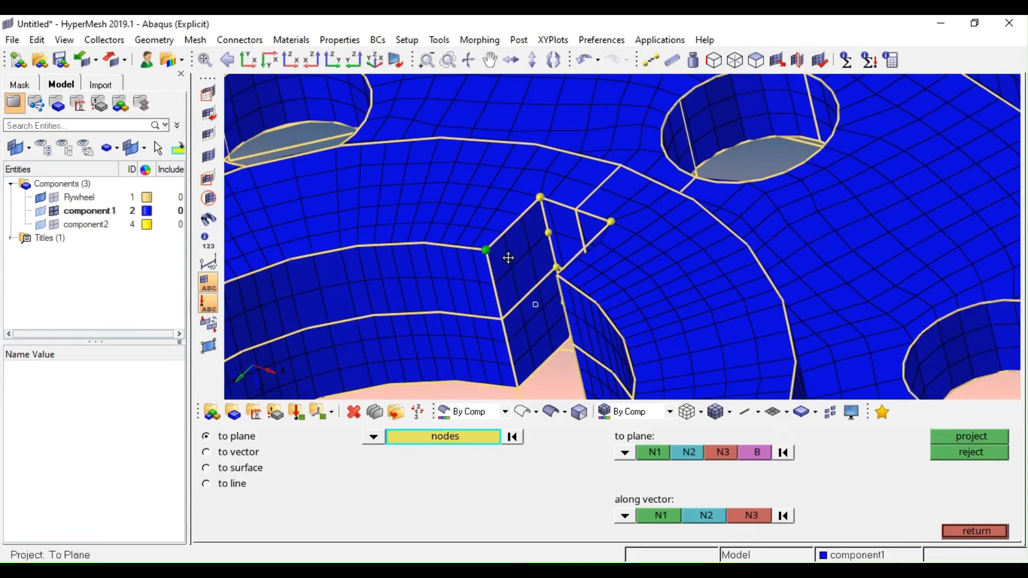
pyautogui.keyDown('ctrl'); pyautogui.moveTo(508, 258); pyautogui.dragTo(570, 252); pyautogui.keyUp('ctrl')
pyautogui.keyDown('ctrl'); pyautogui.scroll(2, 562, 251); pyautogui.keyUp('ctrl')
pyautogui.moveTo(513, 223)
pyautogui.keyDown('ctrl'); pyautogui.mouseDown()
pyautogui.moveTo(514, 263)
pyautogui.moveTo(527, 211)
pyautogui.moveTo(539, 208)
pyautogui.moveTo(532, 219)
pyautogui.mouseUp(); pyautogui.keyUp('ctrl')
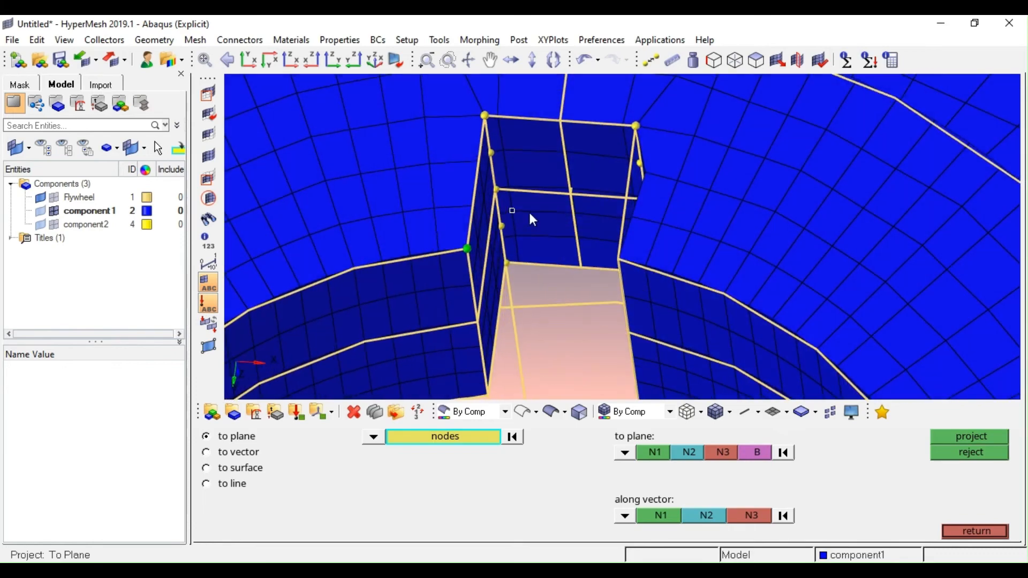
pyautogui.keyDown('ctrl'); pyautogui.scroll(-3, 530, 209); pyautogui.keyUp('ctrl')
pyautogui.keyDown('ctrl'); pyautogui.moveTo(528, 171); pyautogui.dragTo(496, 238, button='right'); pyautogui.keyUp('ctrl')
pyautogui.keyDown('ctrl'); pyautogui.moveTo(509, 245); pyautogui.dragTo(532, 214); pyautogui.keyUp('ctrl')
pyautogui.keyDown('ctrl'); pyautogui.moveTo(532, 214); pyautogui.dragTo(526, 239, button='right'); pyautogui.keyUp('ctrl')
# - Create three parametric nodes on each half of the keyway floor's near edge line
pyautogui.keyDown('ctrl'); pyautogui.scroll(4, 493, 231); pyautogui.keyUp('ctrl')
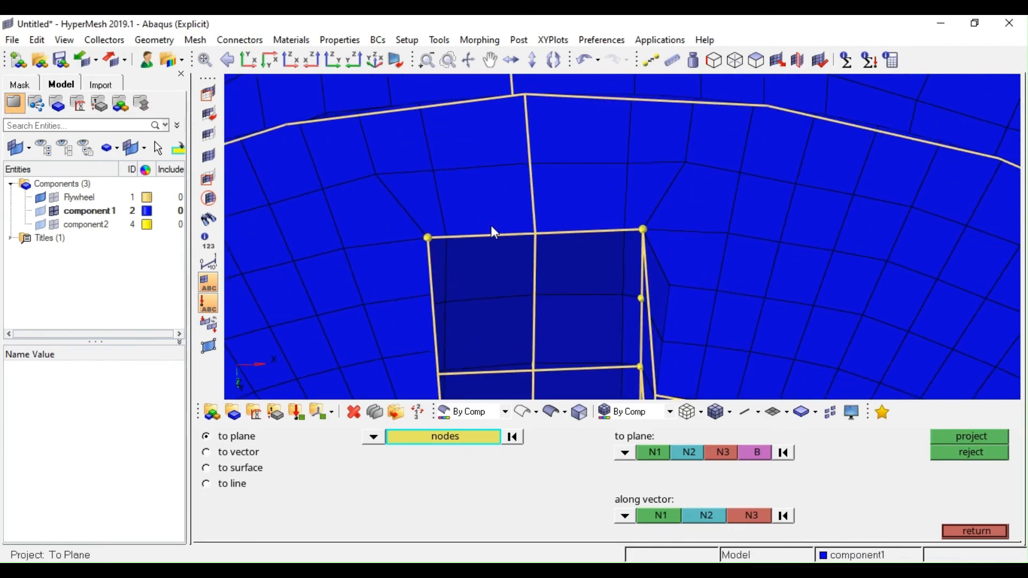
pyautogui.keyDown('ctrl'); pyautogui.moveTo(479, 236); pyautogui.dragTo(483, 191); pyautogui.keyUp('ctrl')
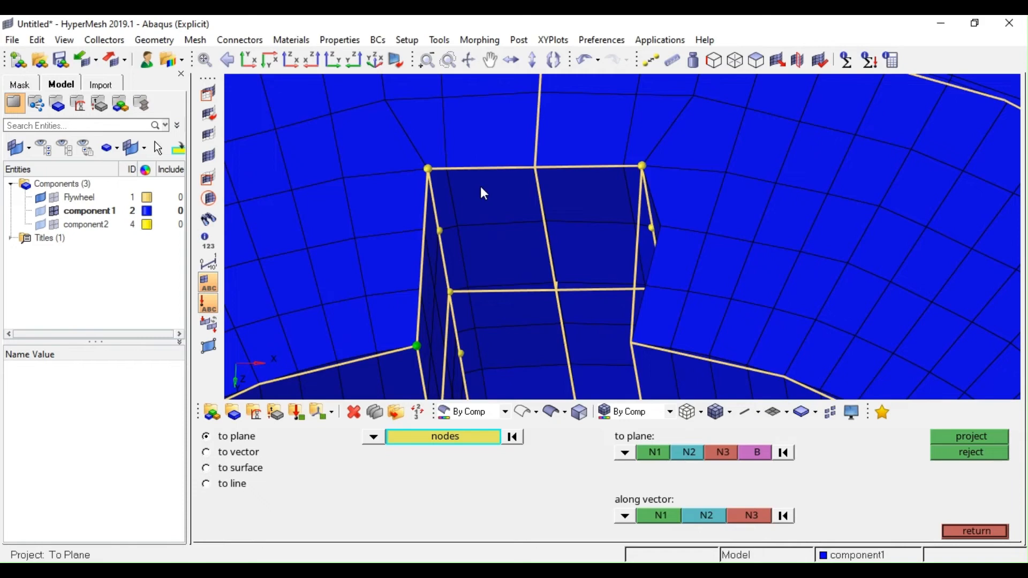
pyautogui.press('F8')
pyautogui.click(492, 169)
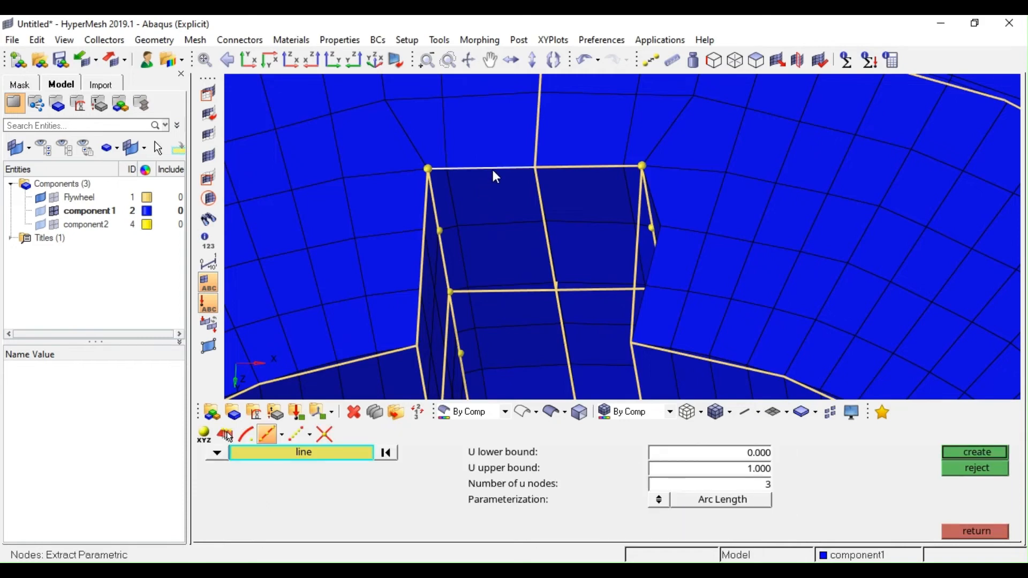
pyautogui.middleClick(493, 169)
pyautogui.click(580, 175)
pyautogui.middleClick(589, 185)
pyautogui.keyDown('ctrl'); pyautogui.moveTo(591, 182); pyautogui.dragTo(568, 234, button='right'); pyautogui.keyUp('ctrl')
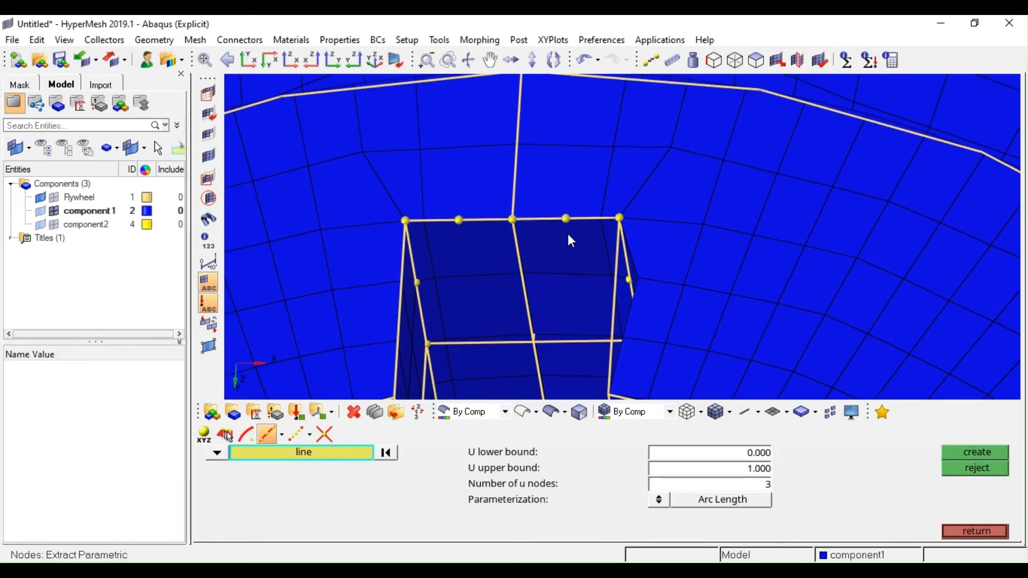
# - Replace the two off-position mesh nodes on the floor's near edge with the new nodes midway along each half
pyautogui.press('F3')
pyautogui.click(424, 218)
pyautogui.scroll(3, 433, 288)
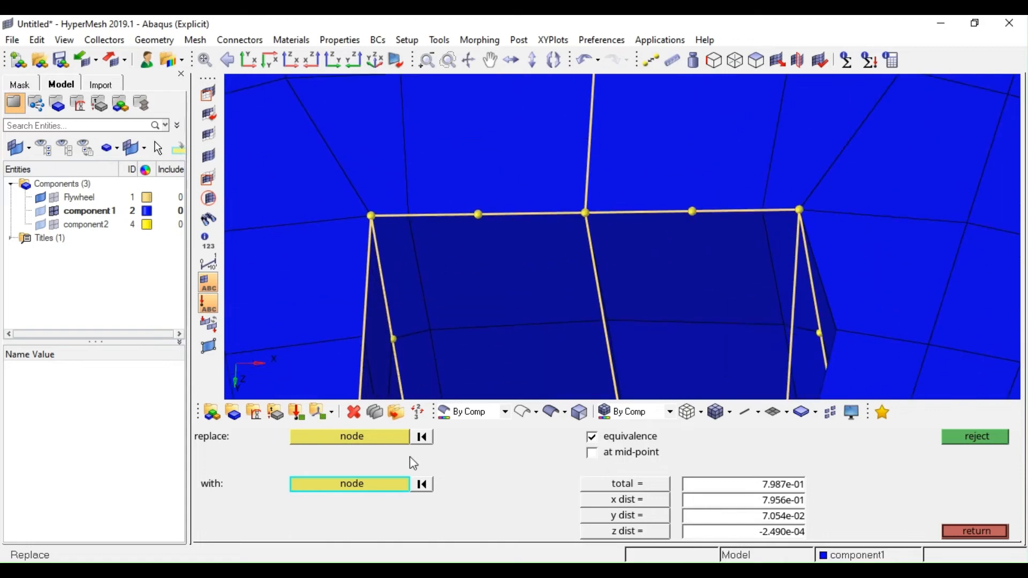
pyautogui.click(424, 444)
pyautogui.click(410, 217)
pyautogui.click(476, 217)
pyautogui.keyDown('ctrl'); pyautogui.moveTo(589, 237); pyautogui.dragTo(550, 243, button='right'); pyautogui.keyUp('ctrl')
pyautogui.click(724, 215)
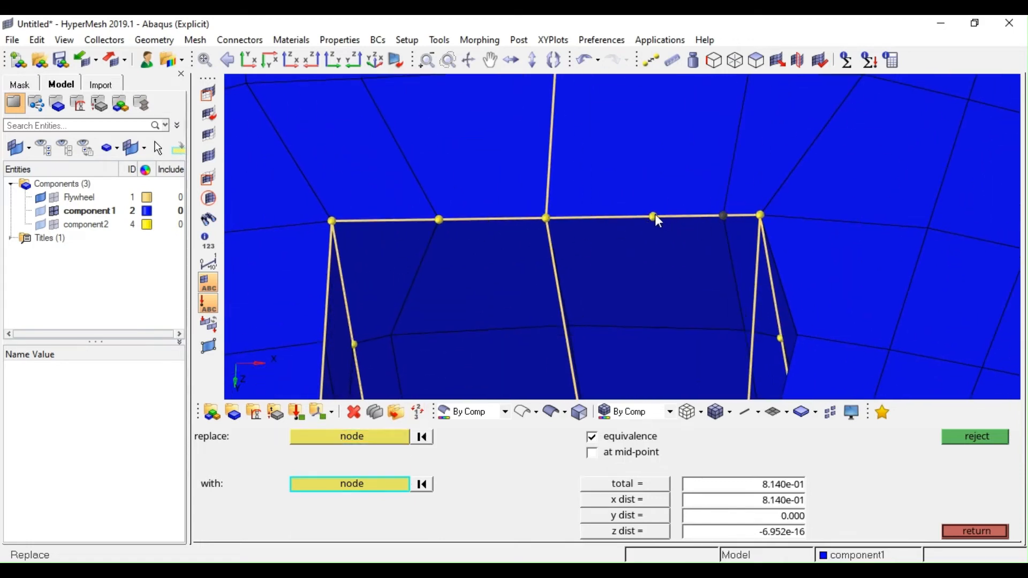
pyautogui.click(653, 216)
# - Create three parametric nodes on each half of the keyway floor's far edge line
pyautogui.scroll(-3, 673, 234)
pyautogui.scroll(-3, 642, 289)
pyautogui.keyDown('ctrl'); pyautogui.moveTo(630, 342); pyautogui.dragTo(594, 242, button='right'); pyautogui.keyUp('ctrl')
pyautogui.scroll(5, 594, 240)
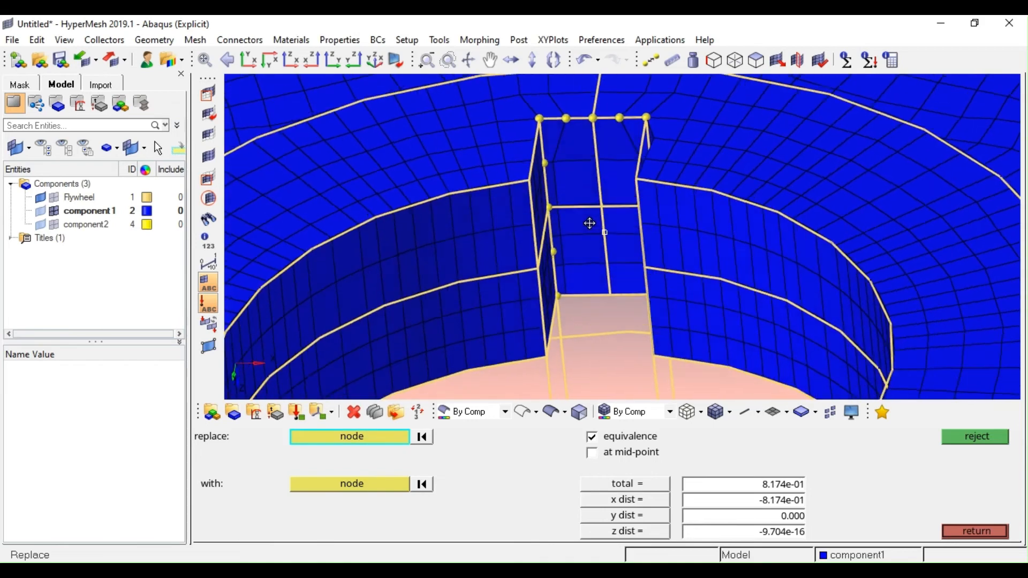
pyautogui.press('F8')
pyautogui.click(567, 281)
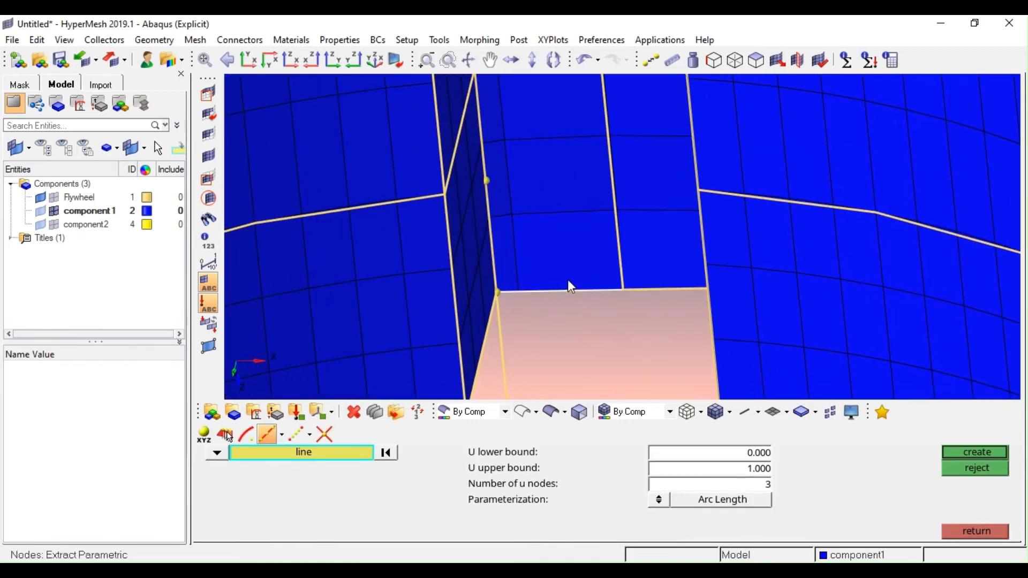
pyautogui.middleClick(568, 281)
pyautogui.keyDown('ctrl'); pyautogui.moveTo(696, 303); pyautogui.dragTo(579, 325, button='right'); pyautogui.keyUp('ctrl')
pyautogui.click(568, 311)
pyautogui.middleClick(569, 310)
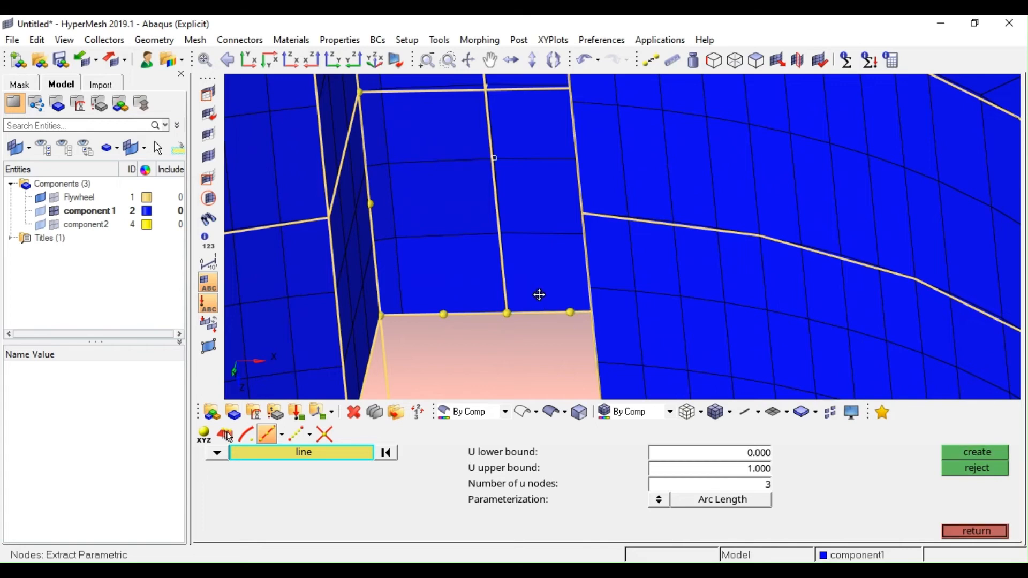
# - Replace the two off-position mesh nodes on the keyway floor's far edge with the new nodes midway along each half
pyautogui.keyDown('ctrl'); pyautogui.moveTo(539, 294); pyautogui.dragTo(570, 307); pyautogui.keyUp('ctrl')
pyautogui.press('F3')
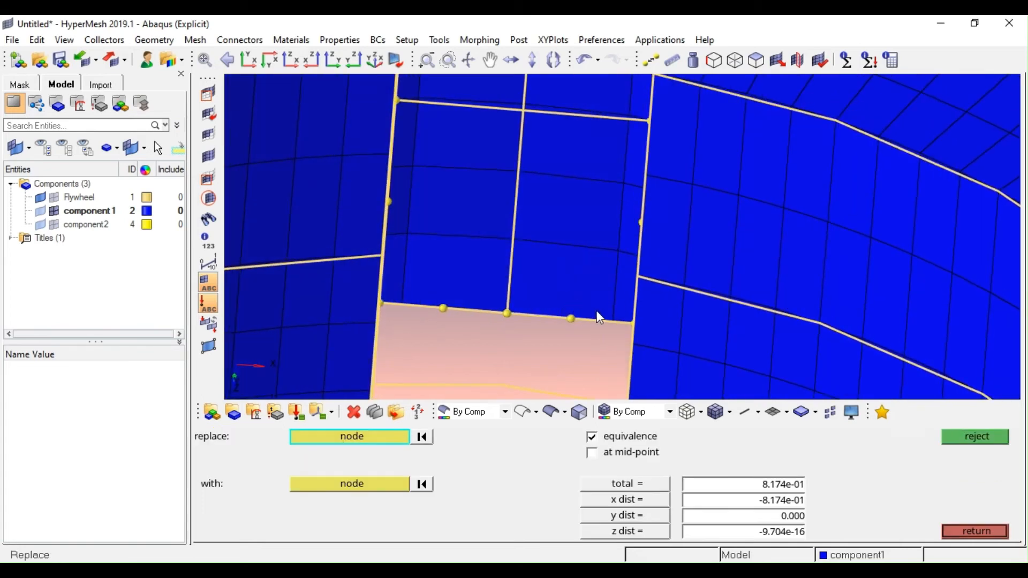
pyautogui.click(601, 316)
pyautogui.click(573, 318)
pyautogui.click(405, 302)
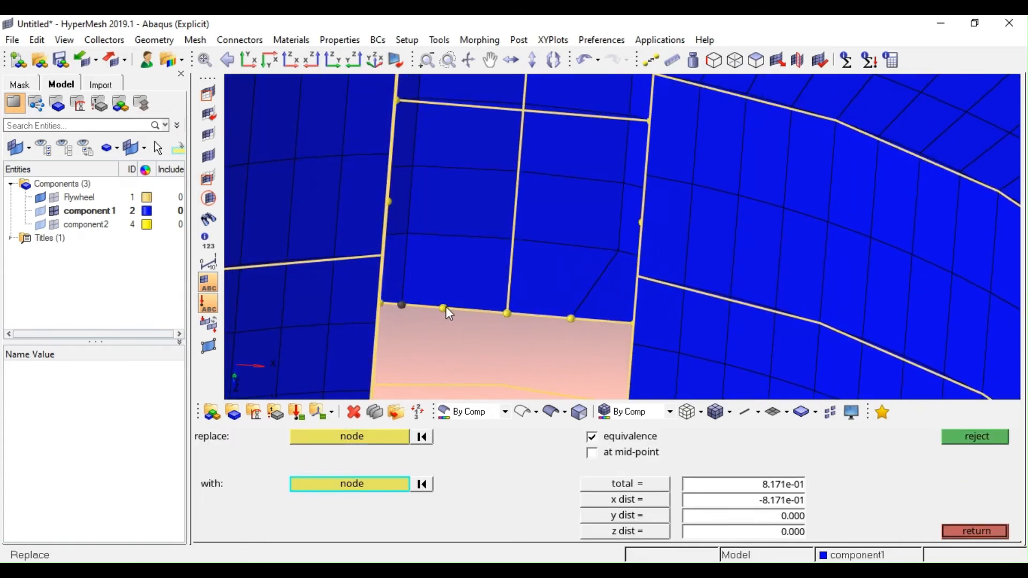
pyautogui.click(444, 308)
pyautogui.keyDown('ctrl'); pyautogui.moveTo(474, 260); pyautogui.dragTo(451, 311, button='right'); pyautogui.keyUp('ctrl')
pyautogui.keyDown('ctrl'); pyautogui.scroll(-3, 459, 320); pyautogui.keyUp('ctrl')
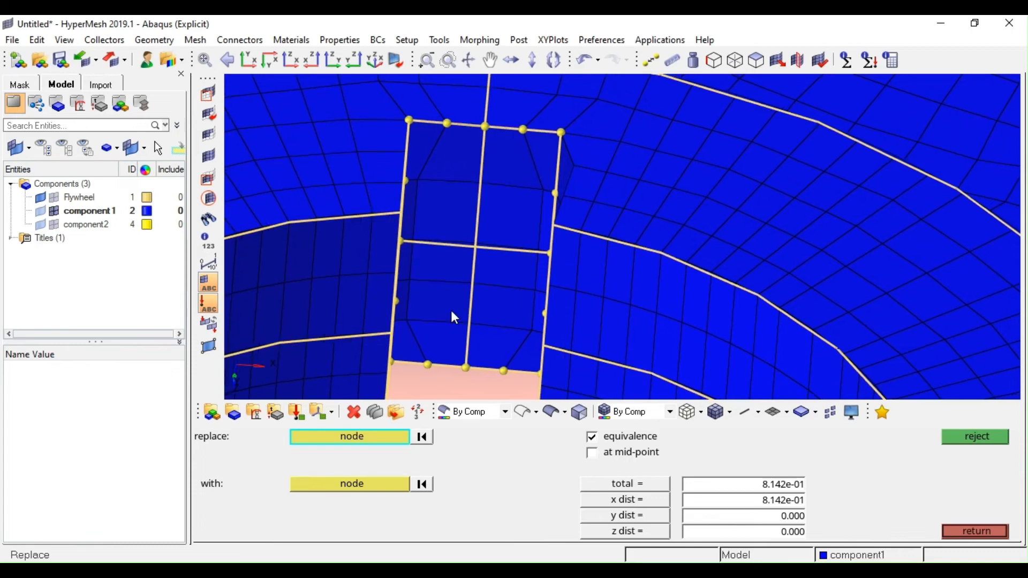
# - Align the row of floor nodes beside one keyway wall between the replaced nodes on the near and far edges
pyautogui.press('F7')
pyautogui.click(442, 128)
pyautogui.click(429, 362)
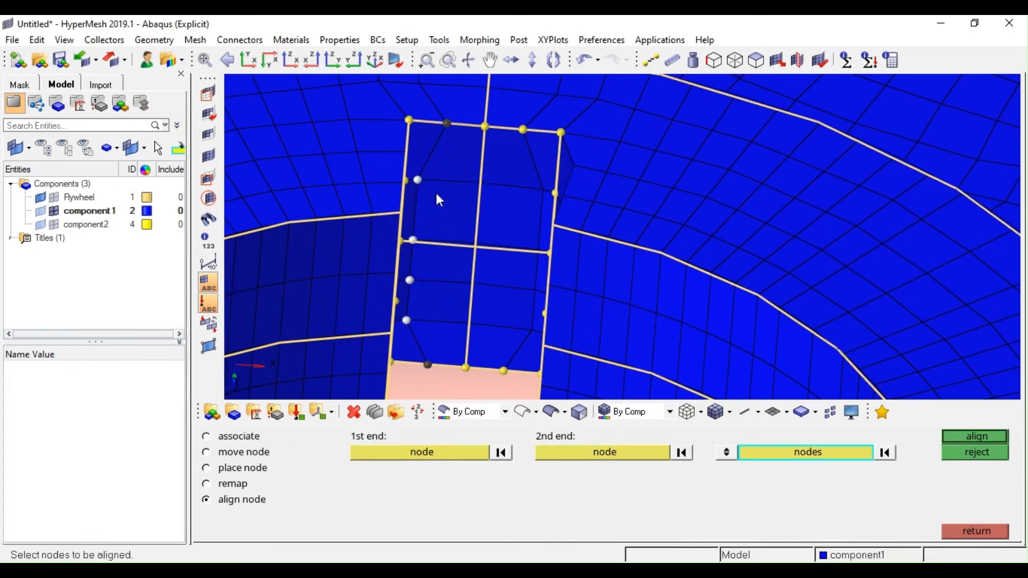
pyautogui.moveTo(451, 259)
pyautogui.keyDown('ctrl'); pyautogui.mouseDown()
pyautogui.moveTo(444, 285)
pyautogui.moveTo(451, 275)
pyautogui.mouseUp(); pyautogui.keyUp('ctrl')
# - Align the row of floor nodes beside the opposite keyway wall between its replaced near-edge and far-edge nodes
pyautogui.click(502, 449)
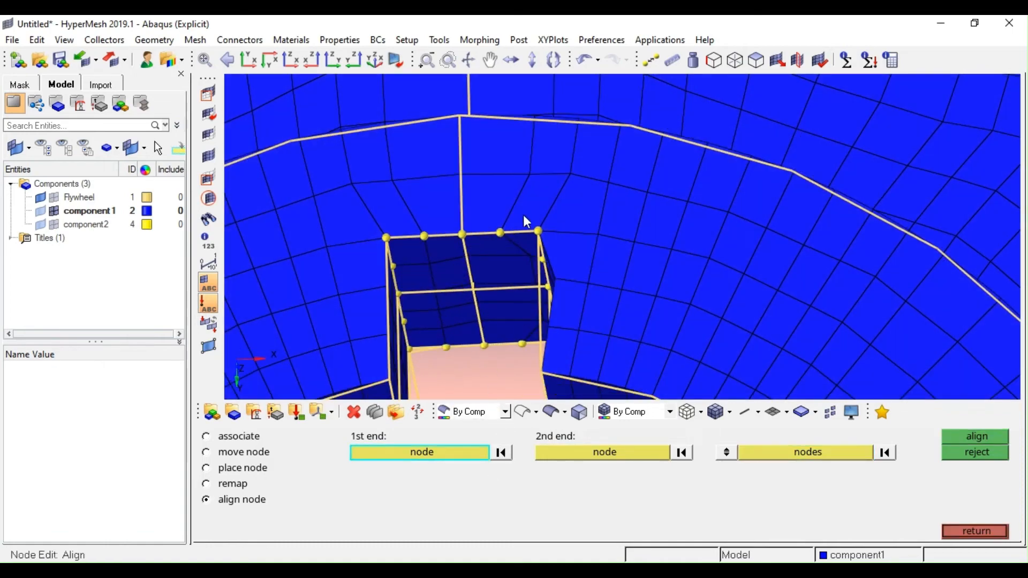
pyautogui.click(500, 233)
pyautogui.keyDown('ctrl'); pyautogui.moveTo(501, 245); pyautogui.dragTo(528, 253); pyautogui.keyUp('ctrl')
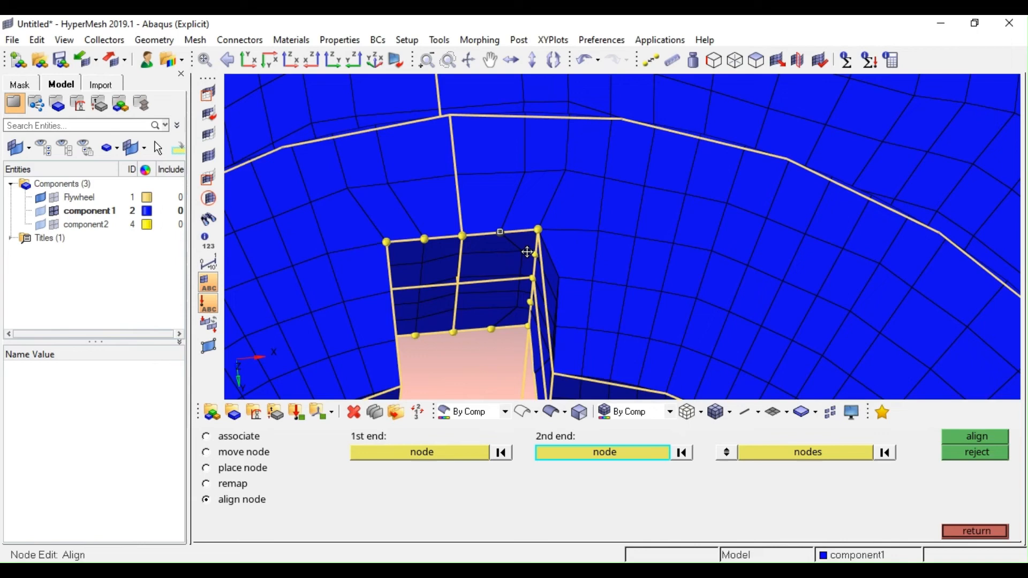
pyautogui.click(491, 330)
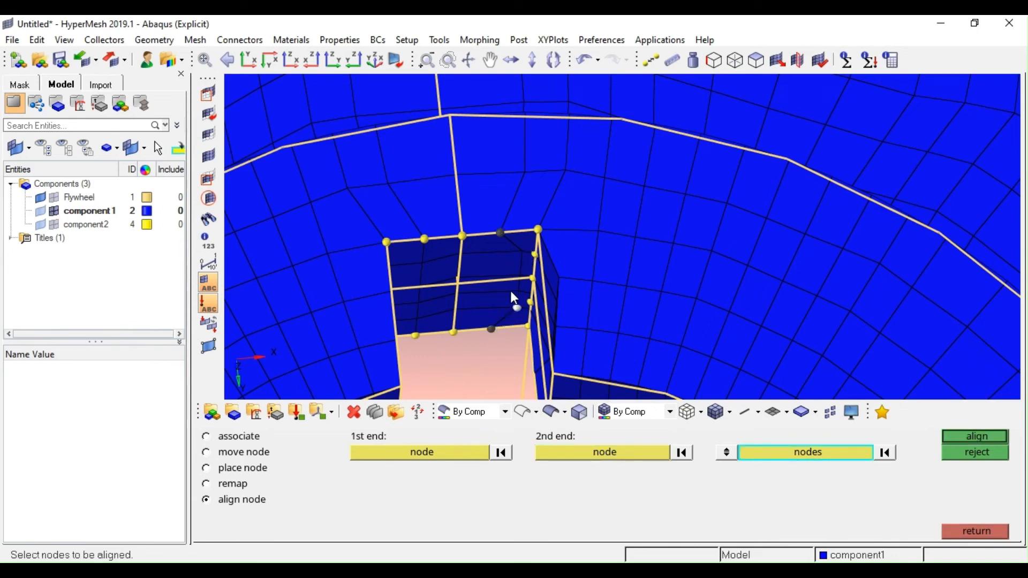
pyautogui.keyDown('ctrl'); pyautogui.moveTo(516, 251); pyautogui.dragTo(457, 270); pyautogui.keyUp('ctrl')
pyautogui.scroll(3, 458, 270)
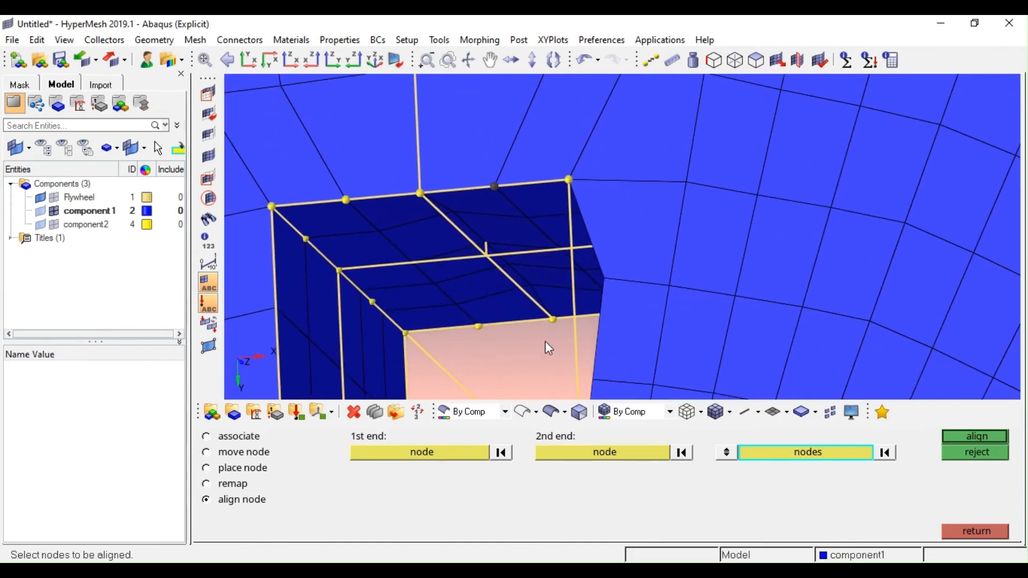
# - Align the keyway floor's centre row of nodes between the midpoint nodes of its near and far edges
pyautogui.click(501, 453)
pyautogui.click(420, 191)
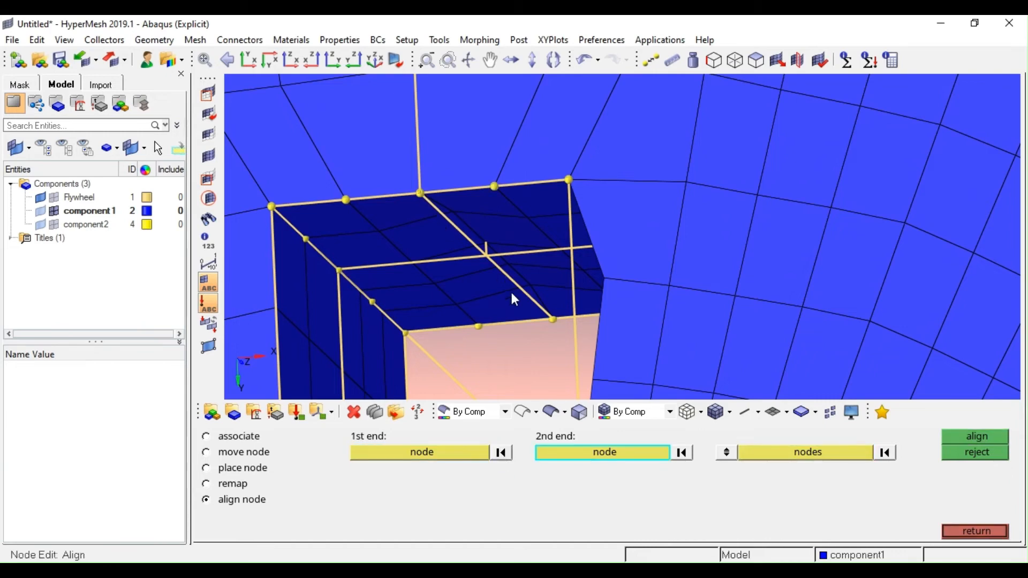
pyautogui.click(545, 318)
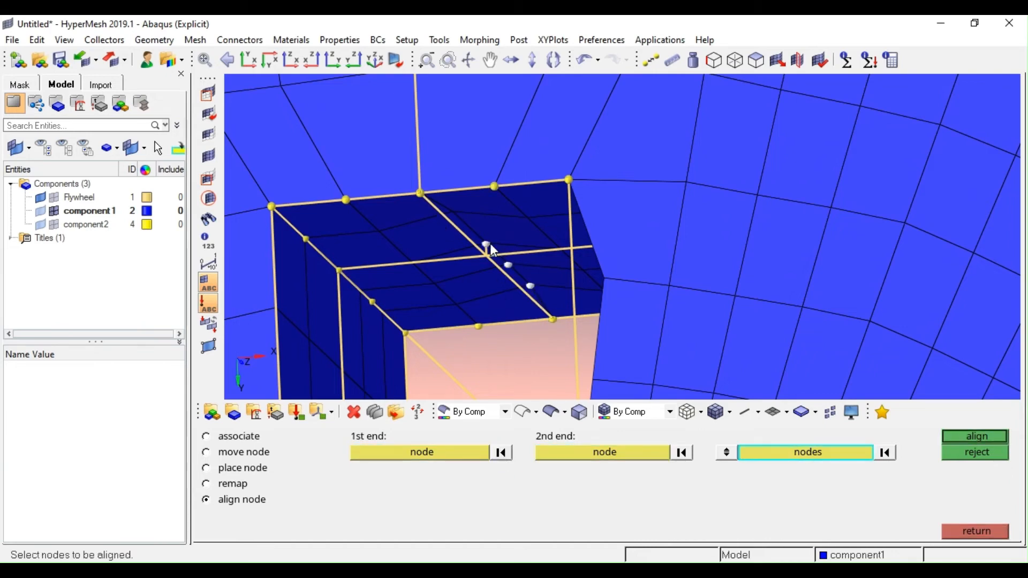
pyautogui.keyDown('ctrl'); pyautogui.moveTo(486, 220); pyautogui.dragTo(518, 207); pyautogui.keyUp('ctrl')
pyautogui.keyDown('ctrl'); pyautogui.moveTo(560, 247); pyautogui.dragTo(576, 247); pyautogui.keyUp('ctrl')
# - Project the eight inner nodes of the distorted keyway side wall onto a plane defined by nodes on that wall's border
pyautogui.hotkey('shift', 'F7')
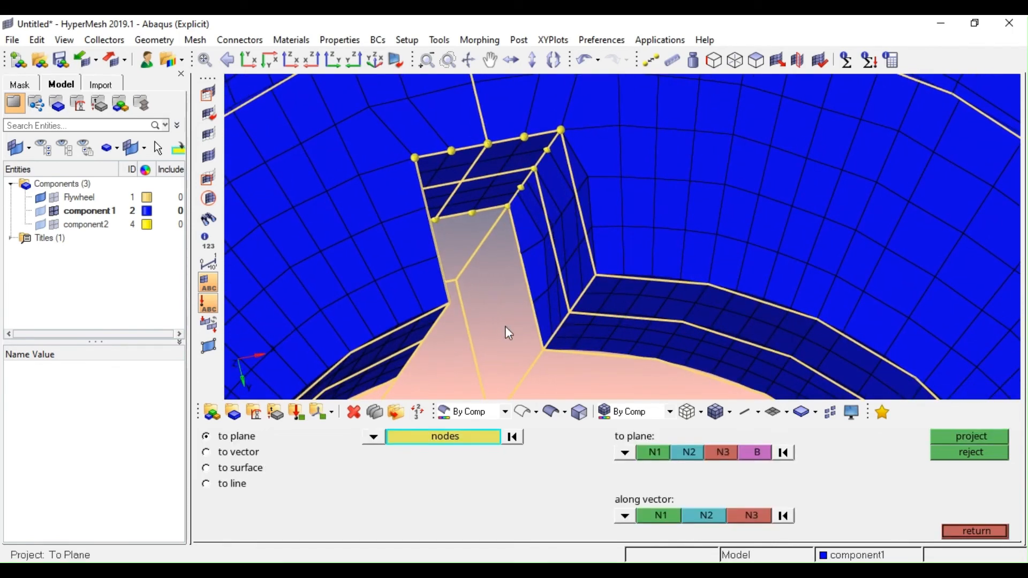
pyautogui.keyDown('ctrl'); pyautogui.scroll(3, 547, 190); pyautogui.keyUp('ctrl')
pyautogui.click(593, 199)
pyautogui.click(570, 231)
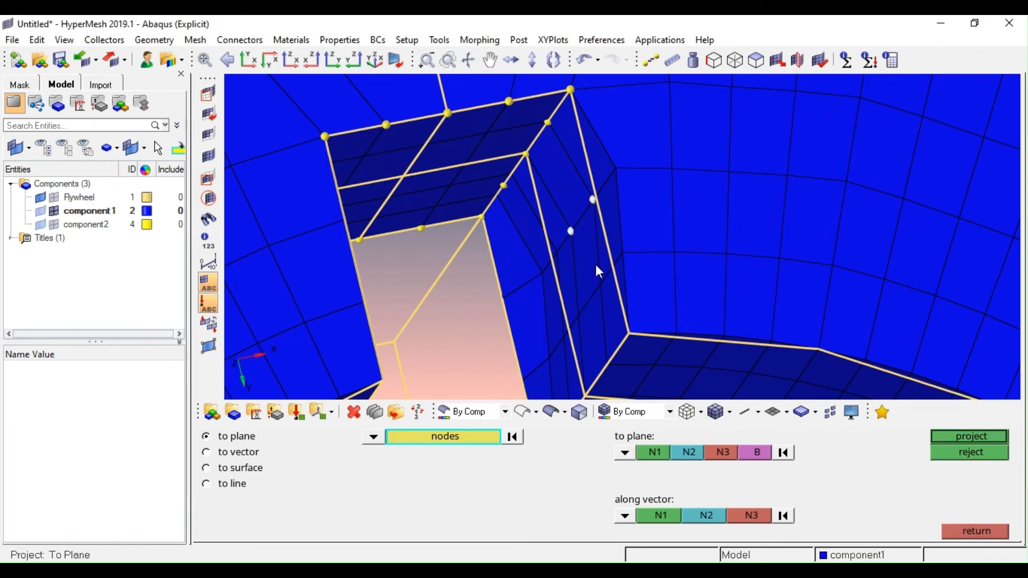
pyautogui.click(599, 284)
pyautogui.click(577, 316)
pyautogui.click(555, 253)
pyautogui.click(541, 273)
pyautogui.click(562, 337)
pyautogui.click(548, 358)
pyautogui.keyDown('ctrl'); pyautogui.moveTo(596, 262); pyautogui.dragTo(606, 130, button='right'); pyautogui.keyUp('ctrl')
pyautogui.click(654, 452)
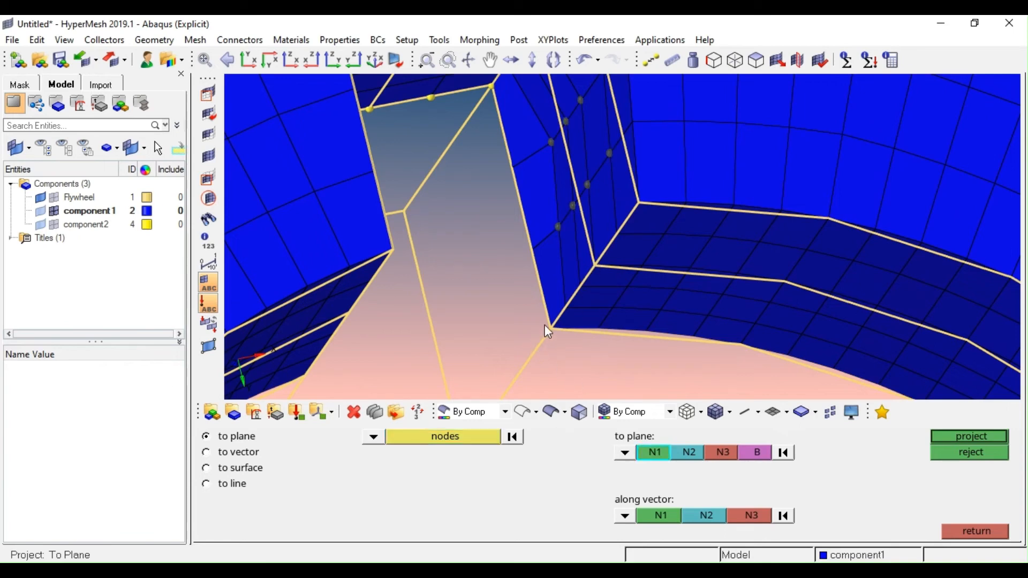
pyautogui.click(550, 329)
pyautogui.click(580, 279)
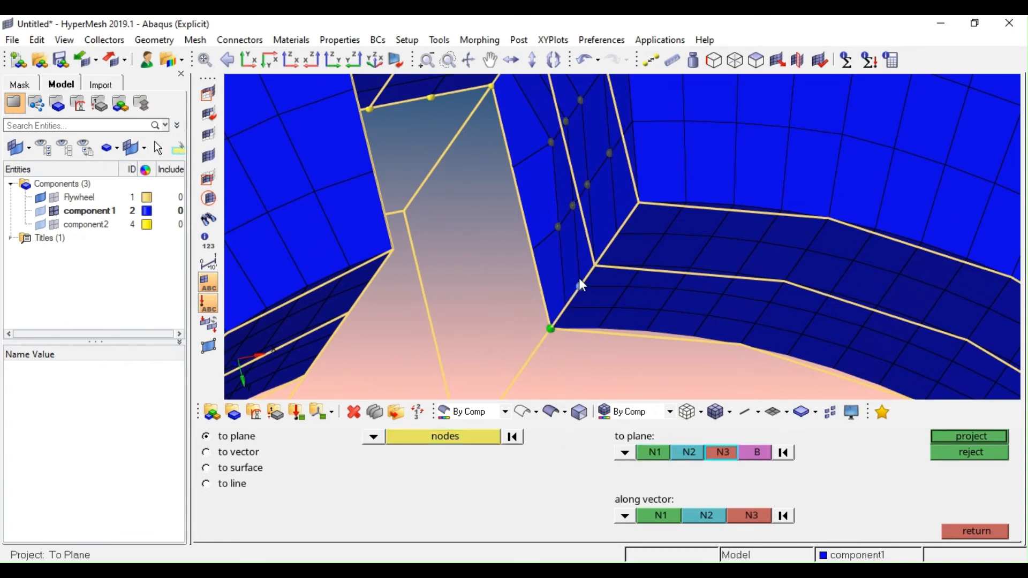
pyautogui.click(531, 253)
pyautogui.click(511, 170)
pyautogui.middleClick(559, 198)
pyautogui.keyDown('ctrl'); pyautogui.scroll(-3, 578, 181); pyautogui.keyUp('ctrl')
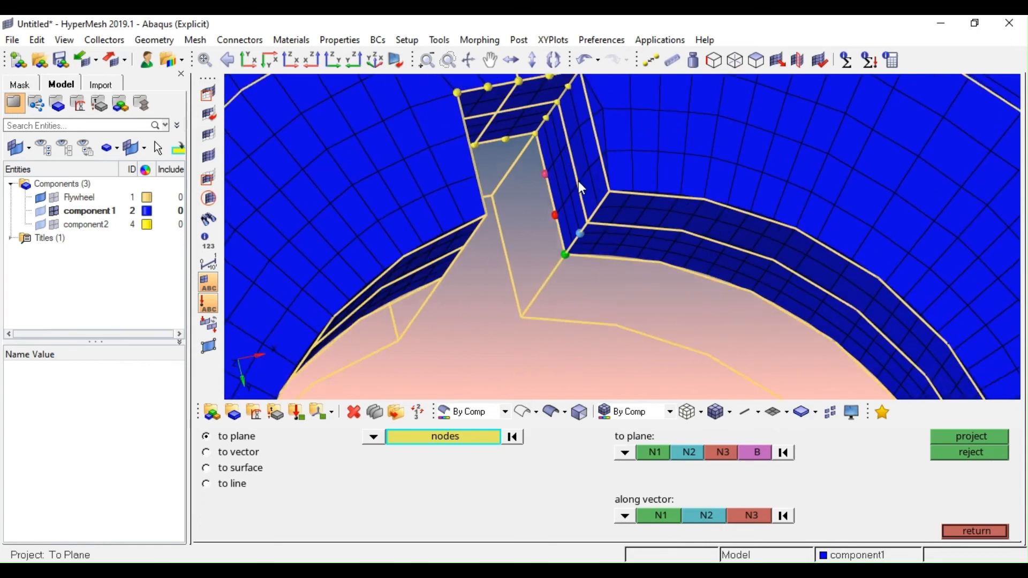
# - Align the mesh nodes along the corrected keyway wall's upper edge between the edge's two end nodes
pyautogui.keyDown('ctrl'); pyautogui.scroll(5, 584, 182); pyautogui.keyUp('ctrl')
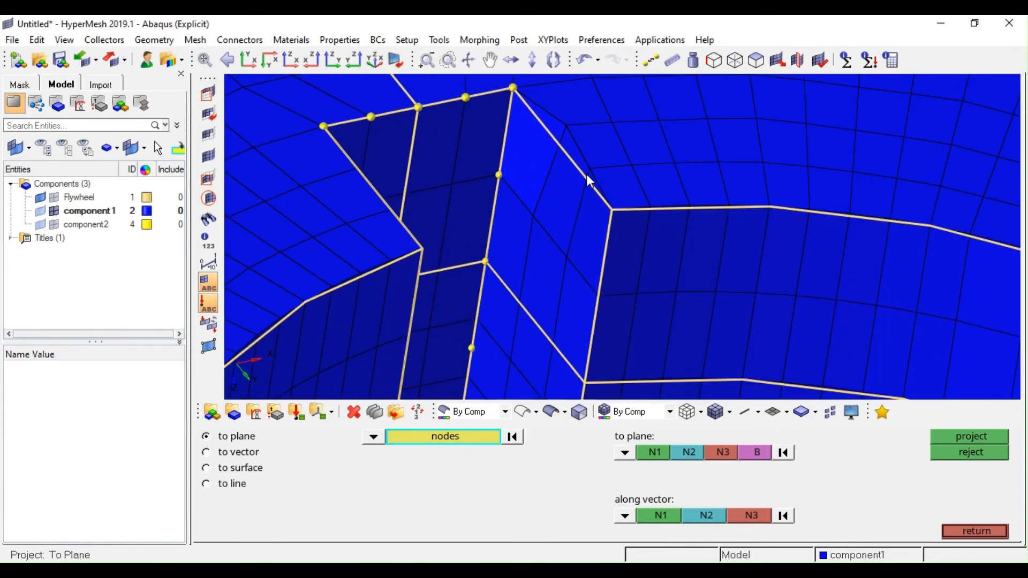
pyautogui.press('F7')
pyautogui.click(614, 209)
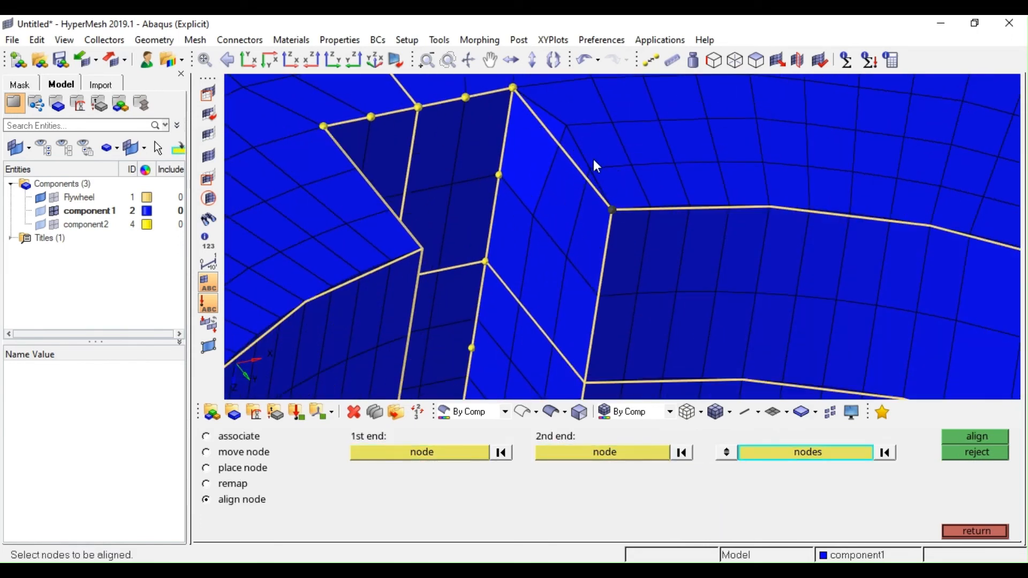
pyautogui.scroll(-3, 636, 160)
pyautogui.moveTo(636, 166)
pyautogui.keyDown('ctrl'); pyautogui.mouseDown()
pyautogui.moveTo(553, 181)
pyautogui.moveTo(640, 183)
pyautogui.moveTo(630, 188)
pyautogui.mouseUp(); pyautogui.keyUp('ctrl')
pyautogui.press('Escape')
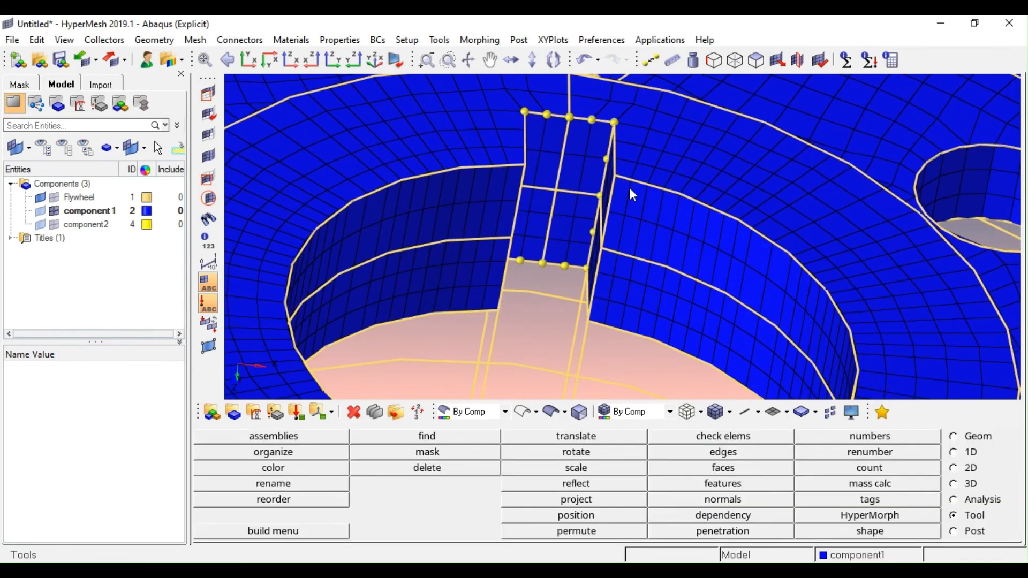
# - Check the mesh for free edges and clear all temporary nodes
pyautogui.hotkey('shift', 'F3')
pyautogui.click(905, 437)
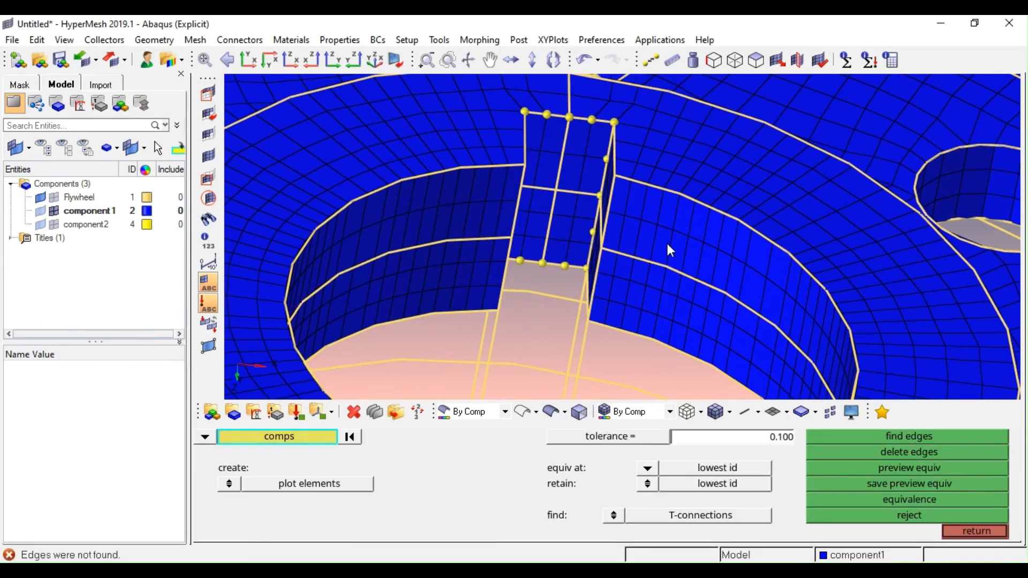
pyautogui.hotkey('shift', 'F2')
pyautogui.click(955, 484)
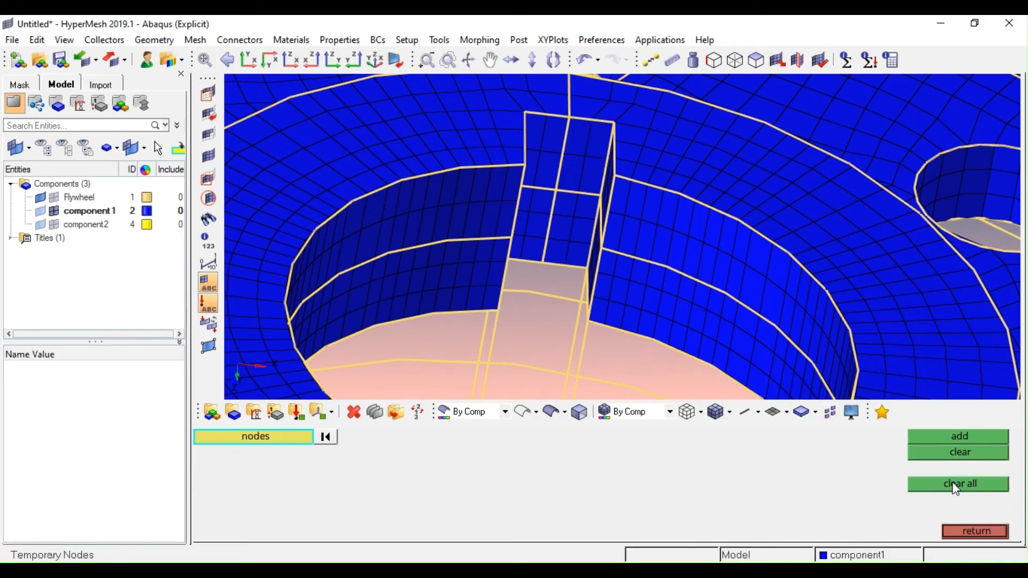
# - Examine the fitted keyway mesh from the other side and the whole half-flywheel mesh from outside
pyautogui.keyDown('ctrl'); pyautogui.moveTo(628, 190); pyautogui.dragTo(659, 131); pyautogui.keyUp('ctrl')
pyautogui.keyDown('ctrl'); pyautogui.moveTo(615, 236); pyautogui.dragTo(675, 209); pyautogui.keyUp('ctrl')
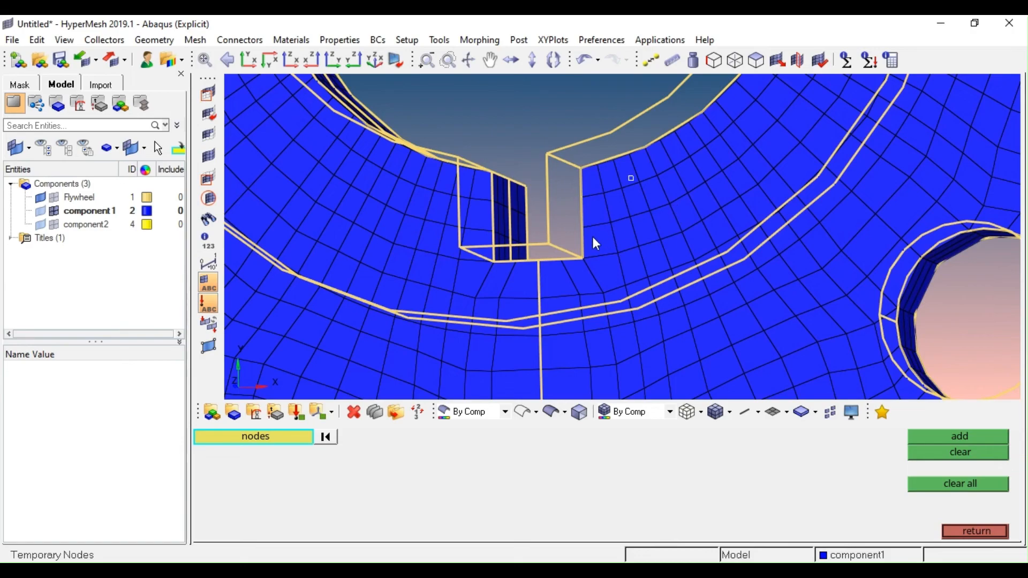
pyautogui.keyDown('ctrl'); pyautogui.scroll(-4, 592, 237); pyautogui.keyUp('ctrl')
pyautogui.keyDown('ctrl'); pyautogui.moveTo(592, 236); pyautogui.dragTo(592, 153, button='right'); pyautogui.keyUp('ctrl')
pyautogui.keyDown('ctrl'); pyautogui.moveTo(595, 150); pyautogui.dragTo(606, 281); pyautogui.keyUp('ctrl')
pyautogui.moveTo(616, 97)
pyautogui.keyDown('ctrl'); pyautogui.mouseDown()
pyautogui.moveTo(669, 198)
pyautogui.moveTo(691, 170)
pyautogui.moveTo(590, 168)
pyautogui.moveTo(642, 173)
pyautogui.moveTo(619, 236)
pyautogui.moveTo(608, 210)
pyautogui.moveTo(637, 217)
pyautogui.moveTo(563, 203)
pyautogui.moveTo(603, 180)
pyautogui.mouseUp(); pyautogui.keyUp('ctrl')
pyautogui.hotkey('shift', 'F3')
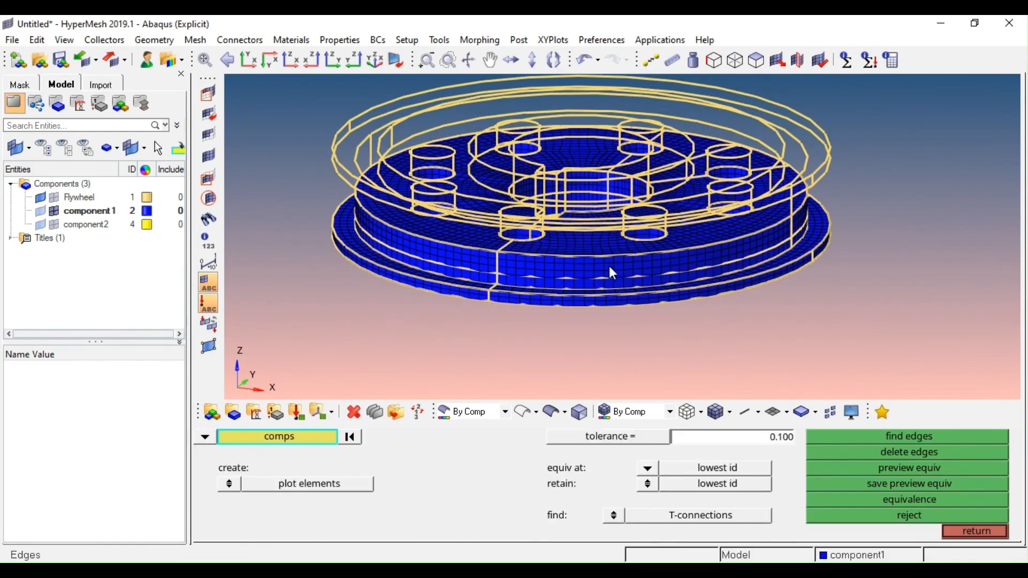
pyautogui.press('Escape')
pyautogui.scroll(3, 624, 250)
pyautogui.scroll(-2, 631, 257)
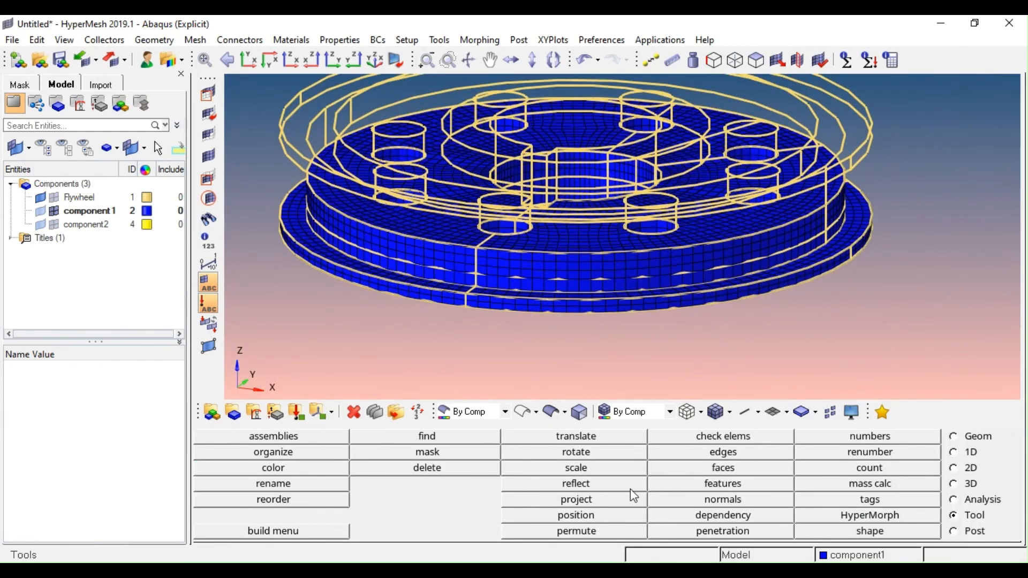
# - Reflect a duplicate of all half-flywheel elements across the plane defined by four nodes on its upper flat face
pyautogui.click(592, 487)
pyautogui.scroll(-5, 643, 157)
pyautogui.keyDown('shift'); pyautogui.moveTo(803, 80); pyautogui.dragTo(442, 239); pyautogui.keyUp('shift')
pyautogui.scroll(5, 557, 176)
pyautogui.keyDown('ctrl'); pyautogui.moveTo(706, 200); pyautogui.dragTo(456, 247, button='right'); pyautogui.keyUp('ctrl')
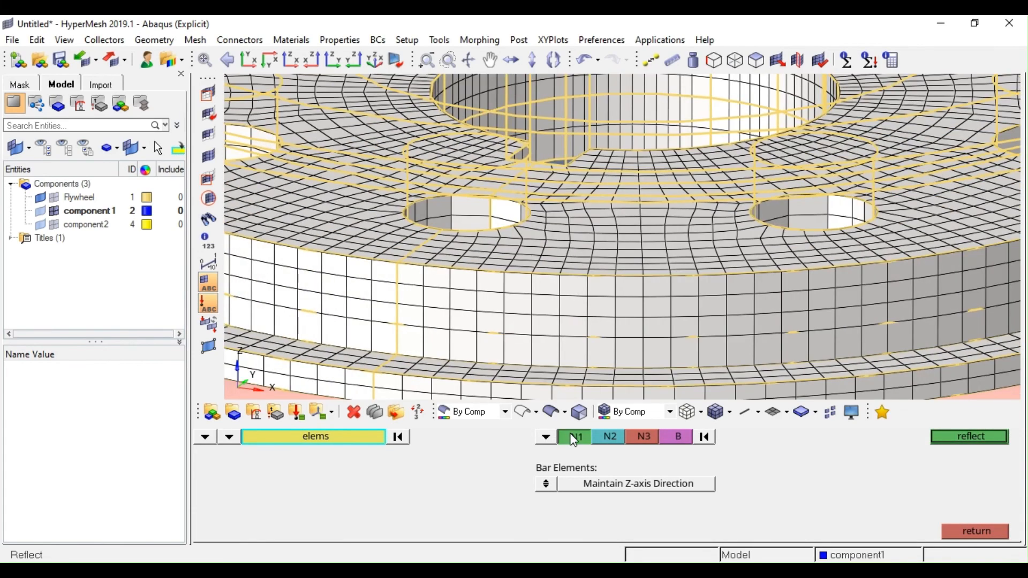
pyautogui.click(573, 437)
pyautogui.click(614, 276)
pyautogui.click(642, 276)
pyautogui.click(642, 257)
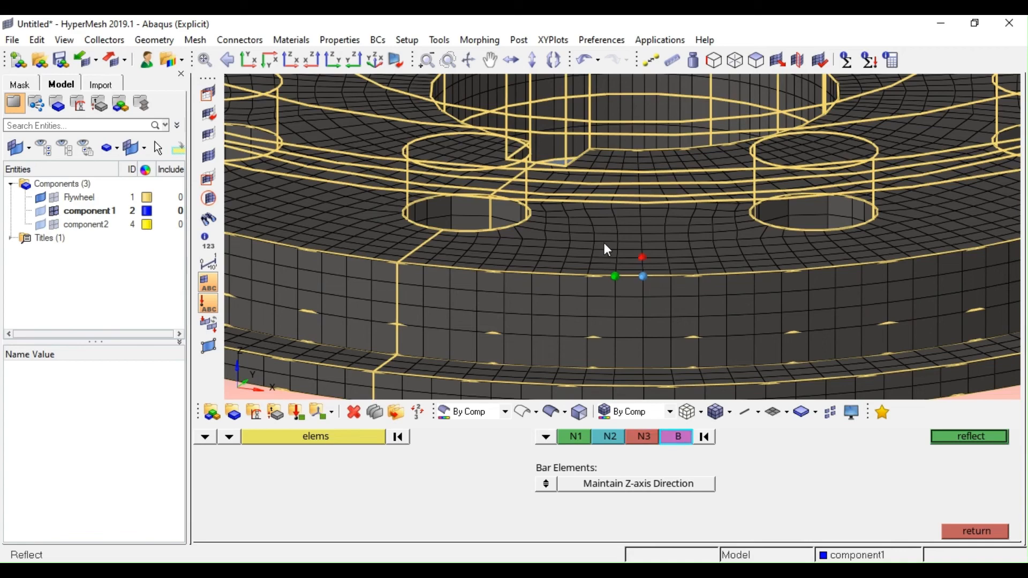
pyautogui.click(593, 240)
pyautogui.click(376, 438)
pyautogui.click(375, 439)
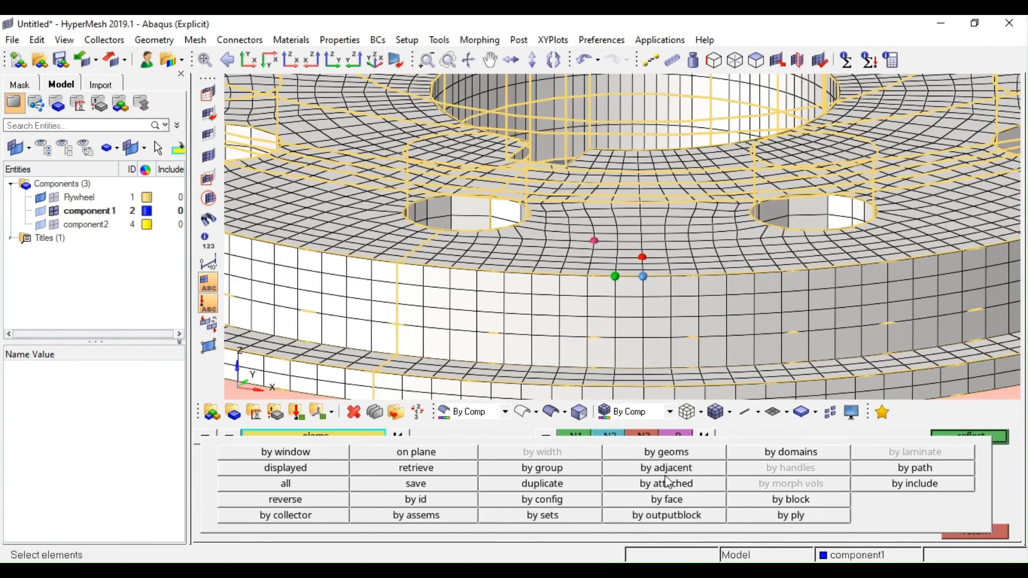
pyautogui.click(557, 484)
pyautogui.click(246, 453)
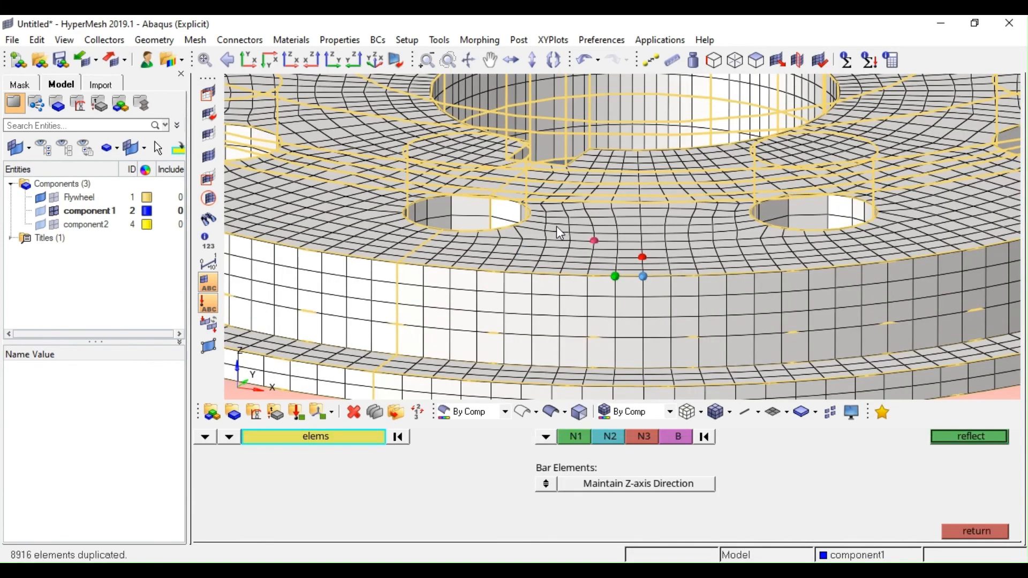
pyautogui.middleClick(556, 226)
pyautogui.scroll(-10, 556, 226)
pyautogui.keyDown('ctrl'); pyautogui.moveTo(552, 233); pyautogui.dragTo(571, 201); pyautogui.keyUp('ctrl')
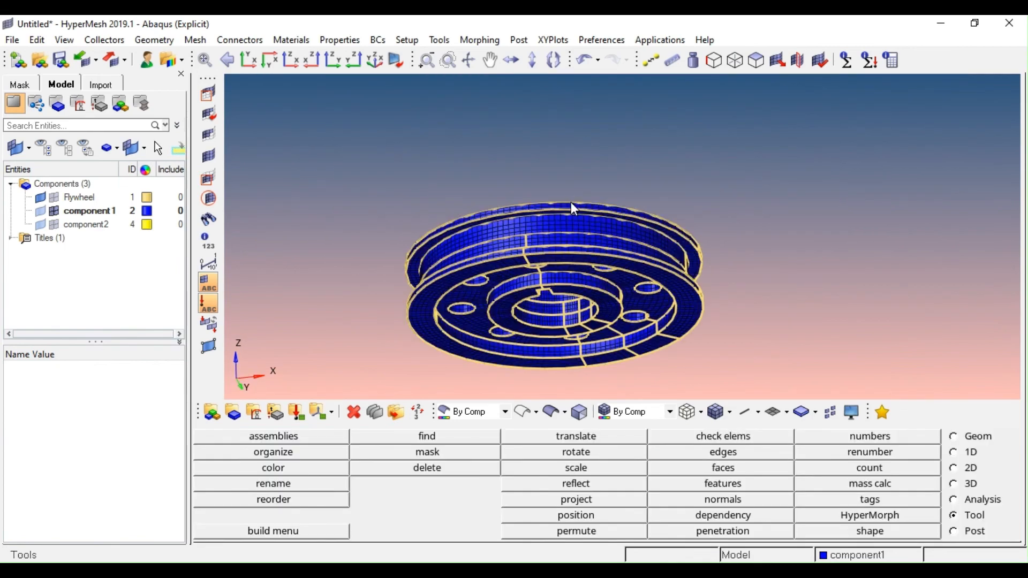
# - Preview the coincident nodes between the two flywheel halves at a tolerance of 0.1 and equivalence them
pyautogui.hotkey('shift', 'F3')
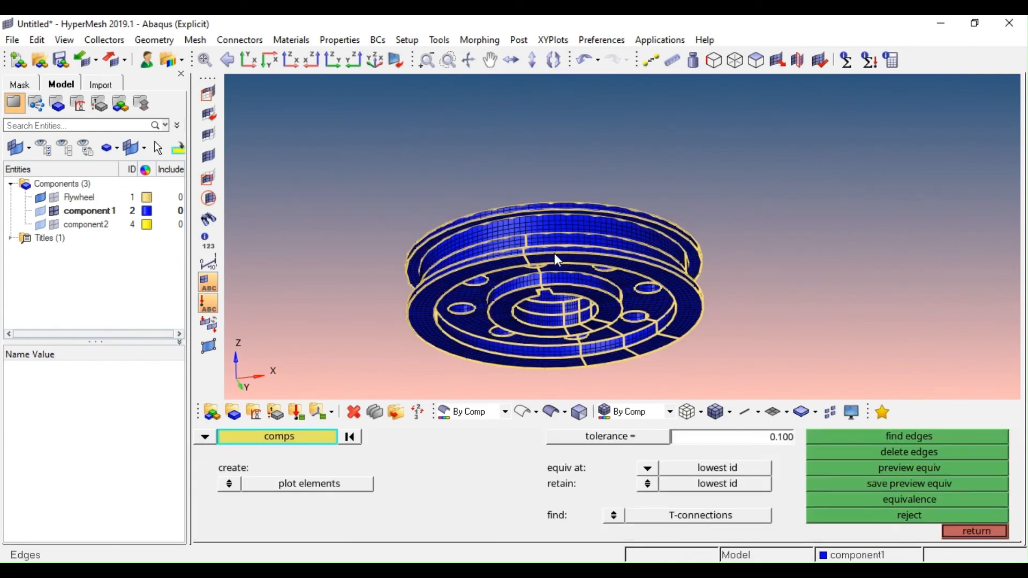
pyautogui.click(608, 258)
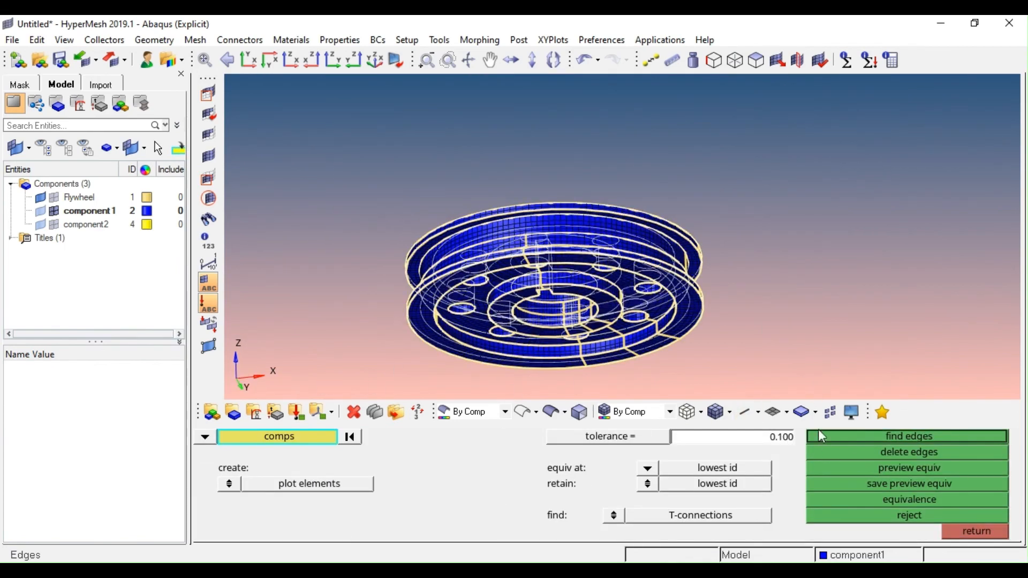
pyautogui.click(927, 468)
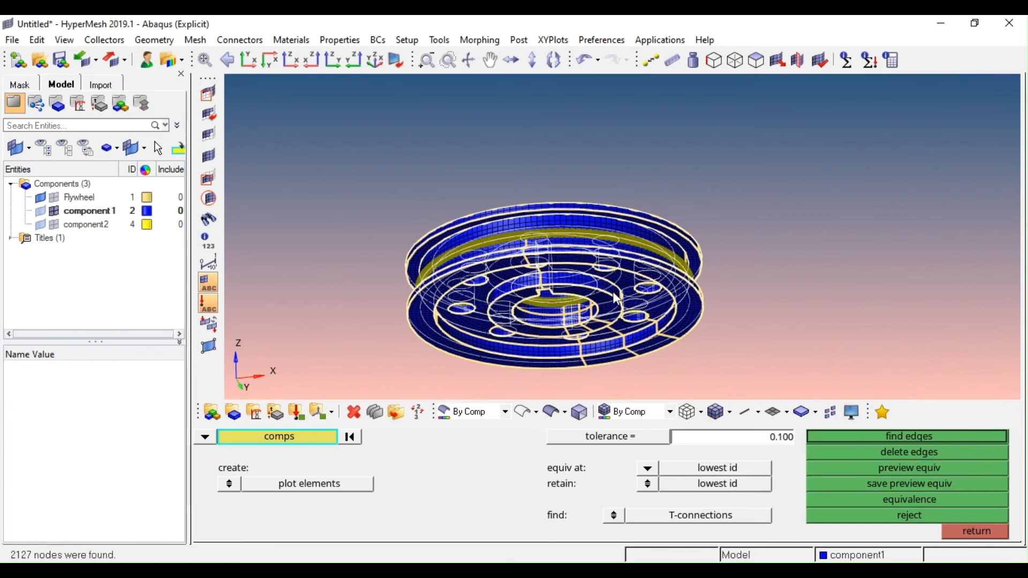
pyautogui.click(910, 501)
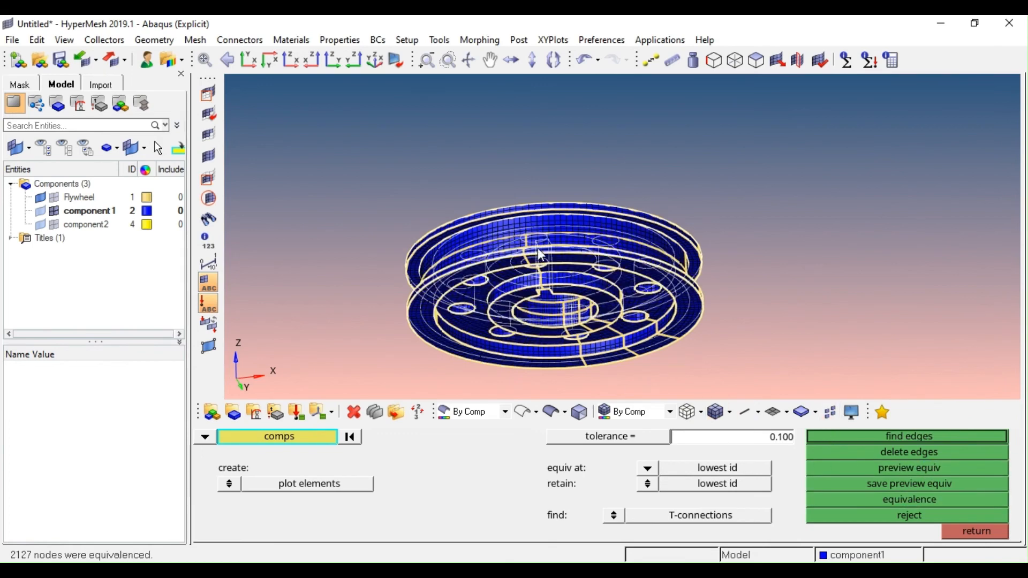
pyautogui.keyDown('ctrl'); pyautogui.moveTo(538, 263); pyautogui.dragTo(561, 218); pyautogui.keyUp('ctrl')
pyautogui.press('Escape')
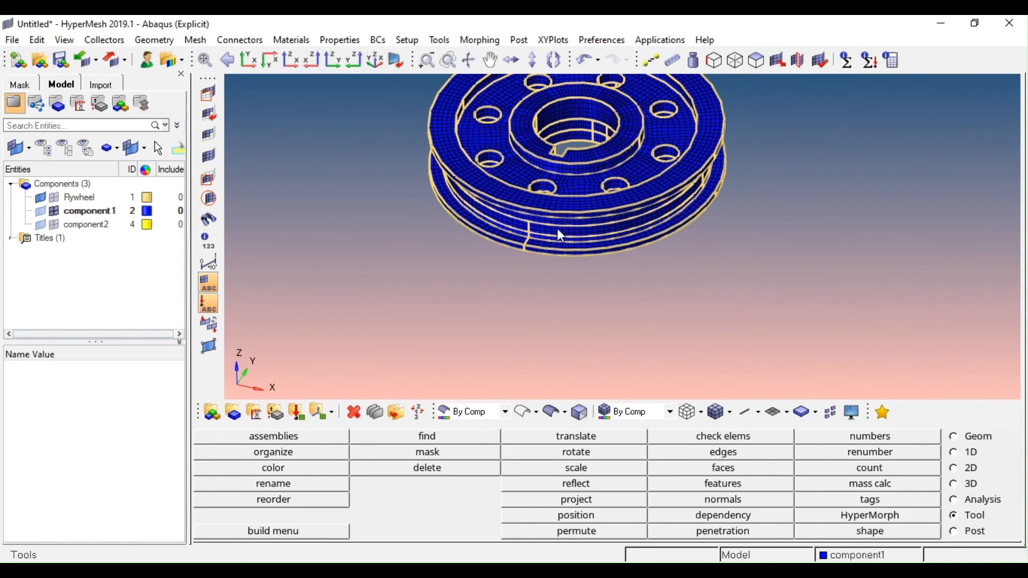
# - Examine the complete flywheel mesh from several angles, including the bore, keyway and bolt holes
pyautogui.keyDown('ctrl'); pyautogui.moveTo(480, 187); pyautogui.dragTo(480, 240, button='right'); pyautogui.keyUp('ctrl')
pyautogui.keyDown('ctrl'); pyautogui.moveTo(480, 240); pyautogui.dragTo(551, 290); pyautogui.keyUp('ctrl')
pyautogui.keyDown('ctrl'); pyautogui.moveTo(551, 289); pyautogui.dragTo(546, 251, button='right'); pyautogui.keyUp('ctrl')
pyautogui.keyDown('ctrl'); pyautogui.scroll(5, 546, 251); pyautogui.keyUp('ctrl')
pyautogui.keyDown('ctrl'); pyautogui.scroll(-5, 546, 252); pyautogui.keyUp('ctrl')
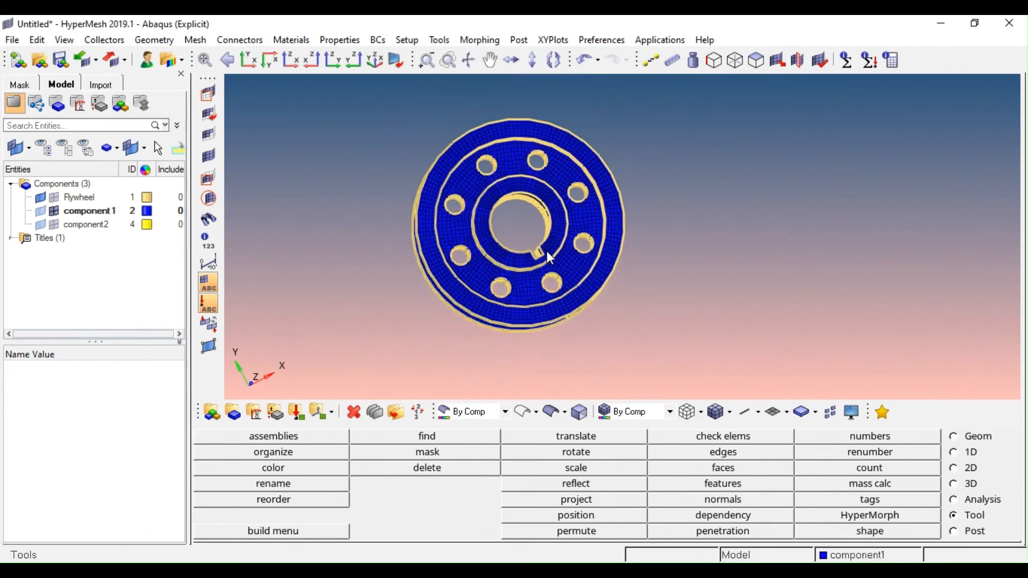
pyautogui.keyDown('ctrl'); pyautogui.moveTo(546, 252); pyautogui.dragTo(509, 290); pyautogui.keyUp('ctrl')
pyautogui.keyDown('ctrl'); pyautogui.scroll(5, 544, 268); pyautogui.keyUp('ctrl')
pyautogui.keyDown('ctrl'); pyautogui.scroll(-3, 556, 219); pyautogui.keyUp('ctrl')
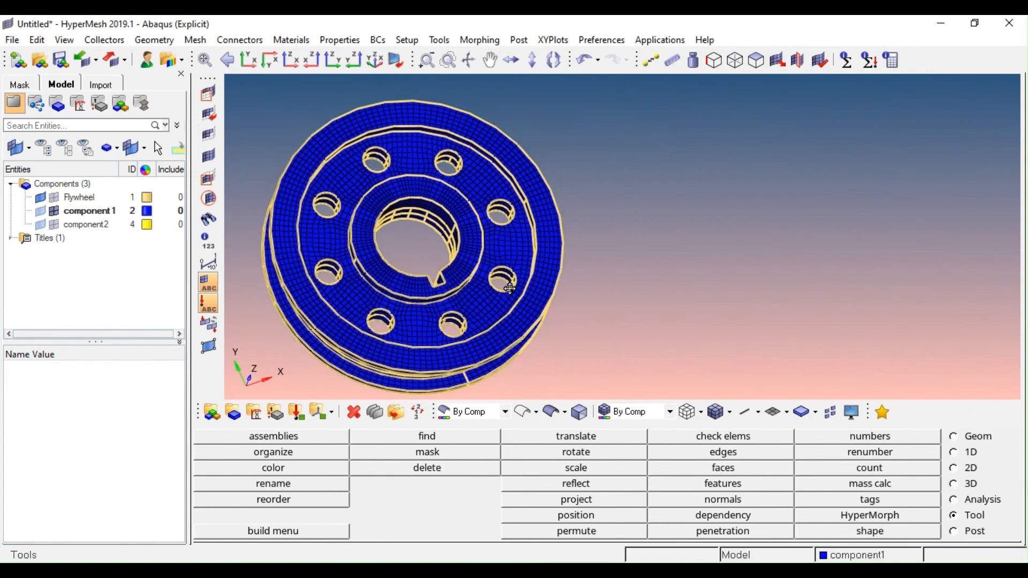
# - Inspect the full flywheel mesh up close around the keyway and bolt holes, and as a whole
pyautogui.keyDown('ctrl'); pyautogui.scroll(-3, 493, 283); pyautogui.keyUp('ctrl')
pyautogui.keyDown('ctrl'); pyautogui.moveTo(493, 283); pyautogui.dragTo(544, 266, button='right'); pyautogui.keyUp('ctrl')
pyautogui.keyDown('ctrl'); pyautogui.scroll(5, 544, 265); pyautogui.keyUp('ctrl')
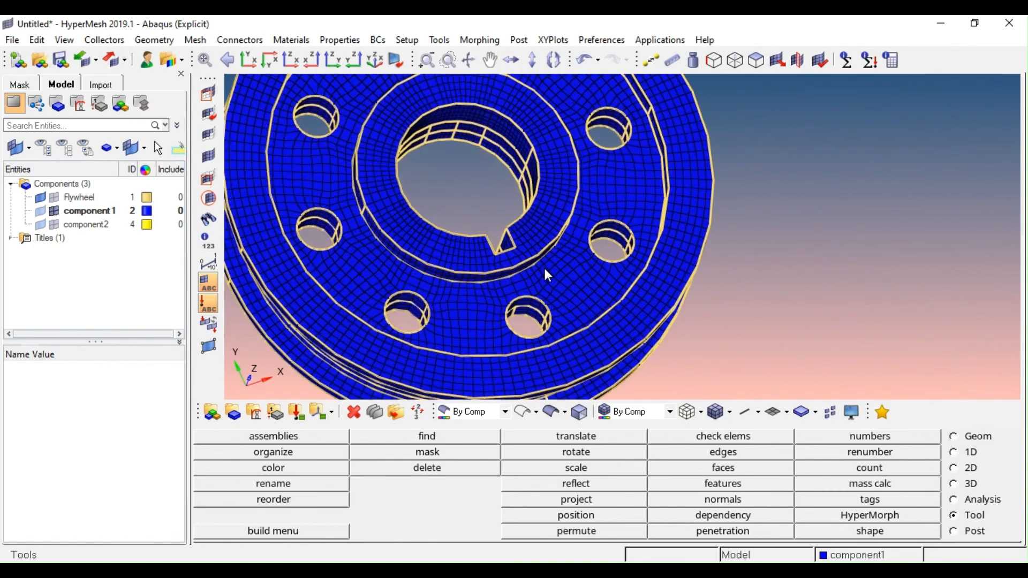
pyautogui.keyDown('ctrl'); pyautogui.scroll(-5, 544, 268); pyautogui.keyUp('ctrl')
pyautogui.moveTo(545, 268)
pyautogui.keyDown('ctrl'); pyautogui.mouseDown()
pyautogui.moveTo(538, 301)
pyautogui.moveTo(535, 279)
pyautogui.mouseUp(); pyautogui.keyUp('ctrl')
pyautogui.keyDown('ctrl'); pyautogui.scroll(5, 535, 280); pyautogui.keyUp('ctrl')
pyautogui.keyDown('ctrl'); pyautogui.scroll(-5, 535, 279); pyautogui.keyUp('ctrl')
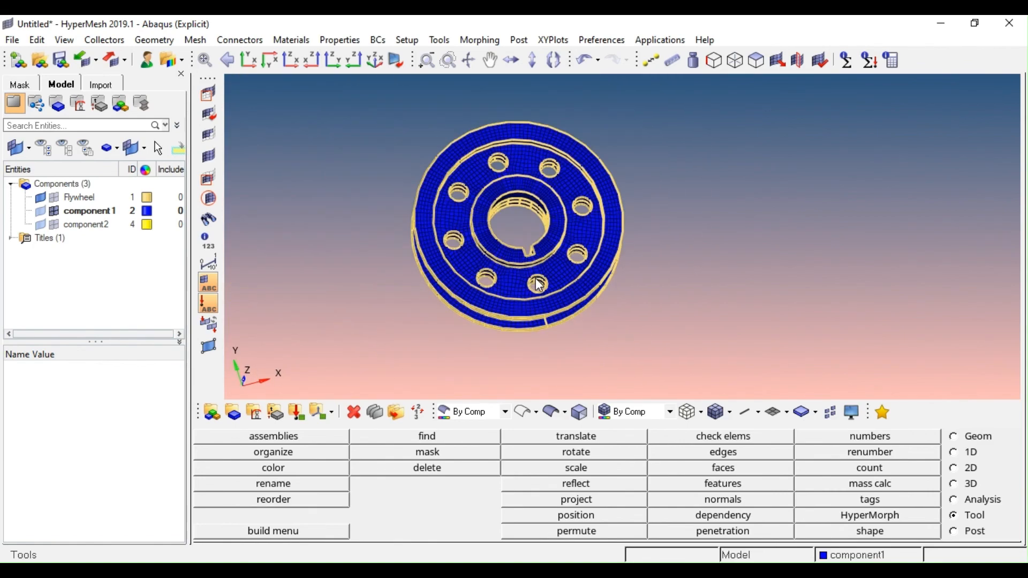
# - Check the 3D elements of the full flywheel for lengths below 7.5
pyautogui.press('F10')
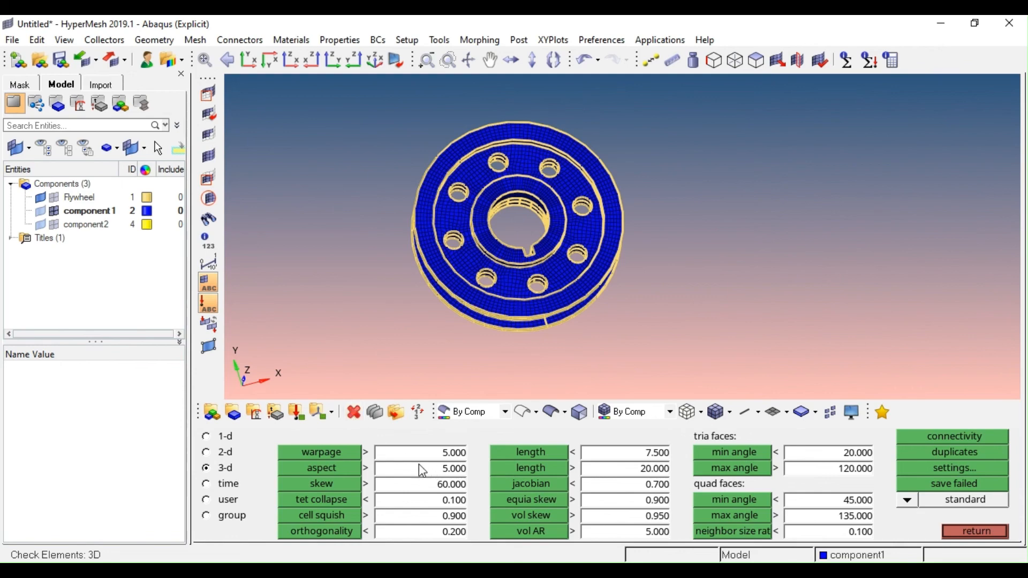
pyautogui.click(528, 451)
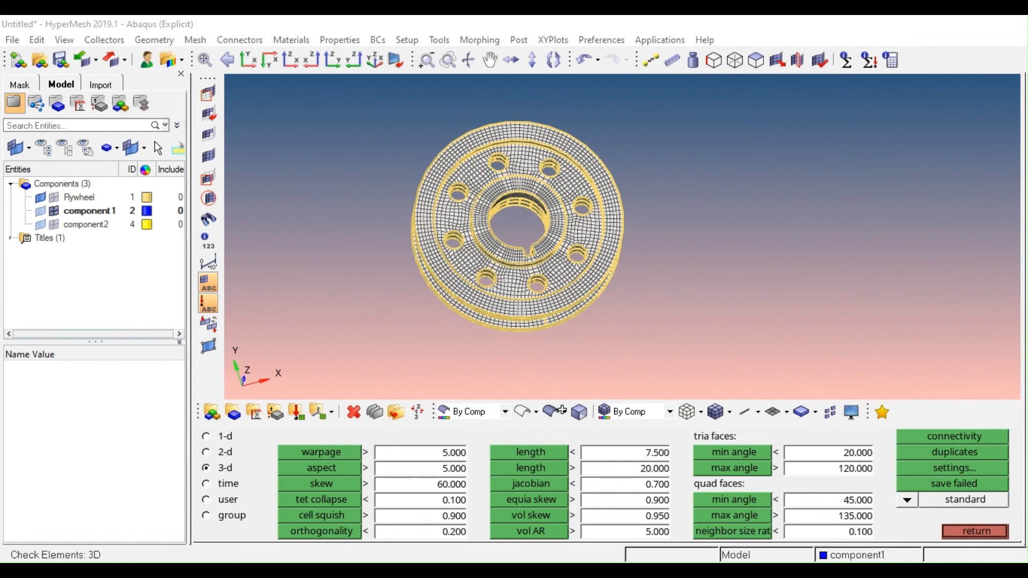
pyautogui.click(531, 453)
pyautogui.click(545, 477)
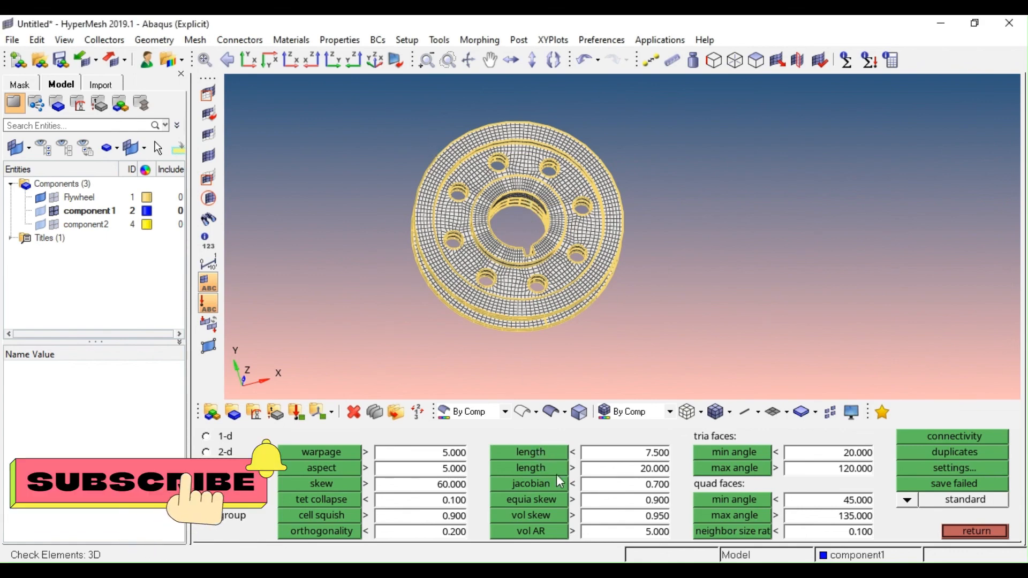
pyautogui.click(529, 452)
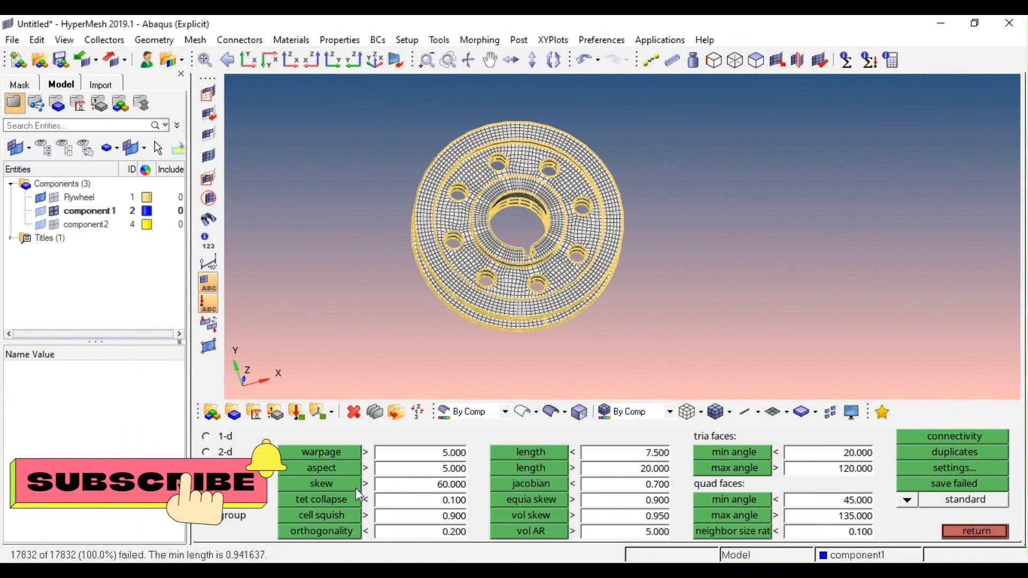
# - Check the 3D elements for aspect ratio above 5, Jacobian below 0.7, tria minimum angle below 20, and quad angles outside 45 to 135
pyautogui.click(340, 469)
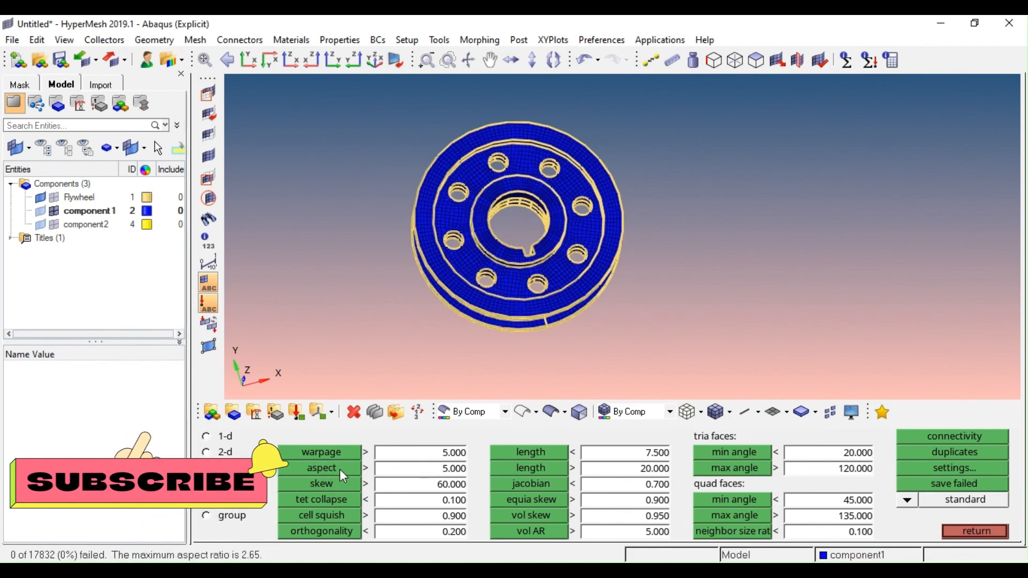
pyautogui.click(540, 485)
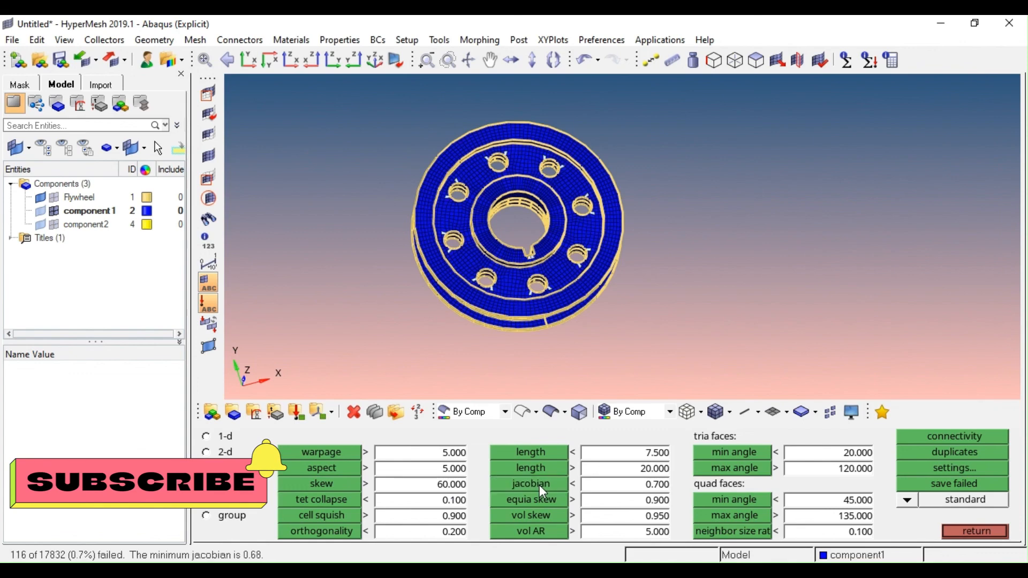
pyautogui.click(737, 454)
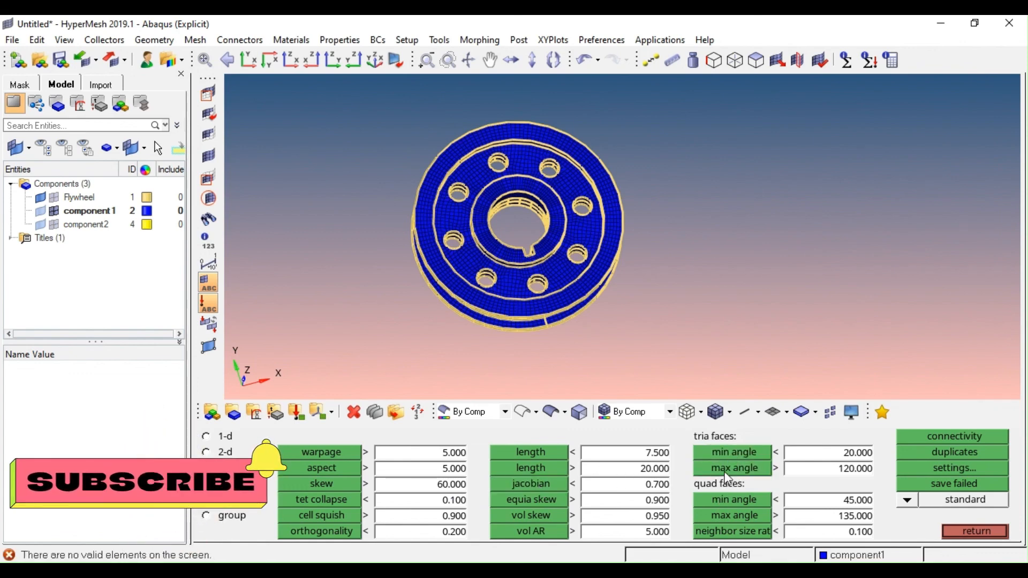
pyautogui.click(721, 497)
pyautogui.click(720, 519)
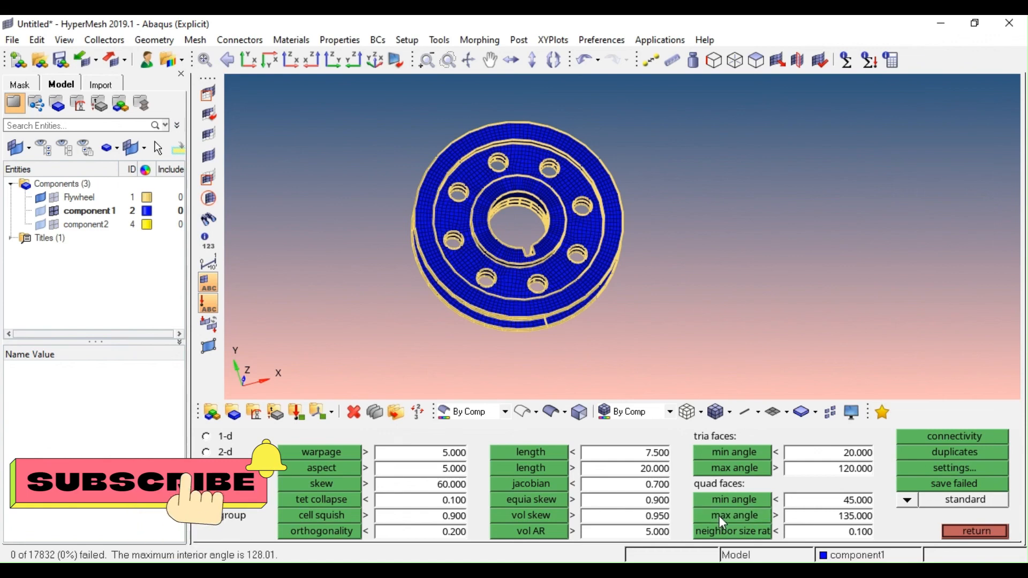